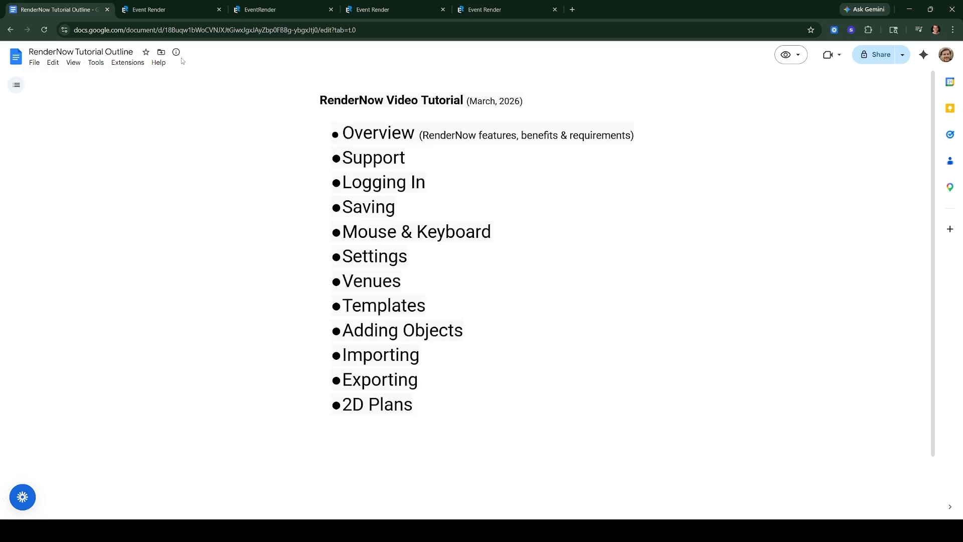
# Look through the EventRender website's home and RenderNow pages, examining the testimonials, the example renderings gallery and the top 10 insights.
pyautogui.click(246, 10)
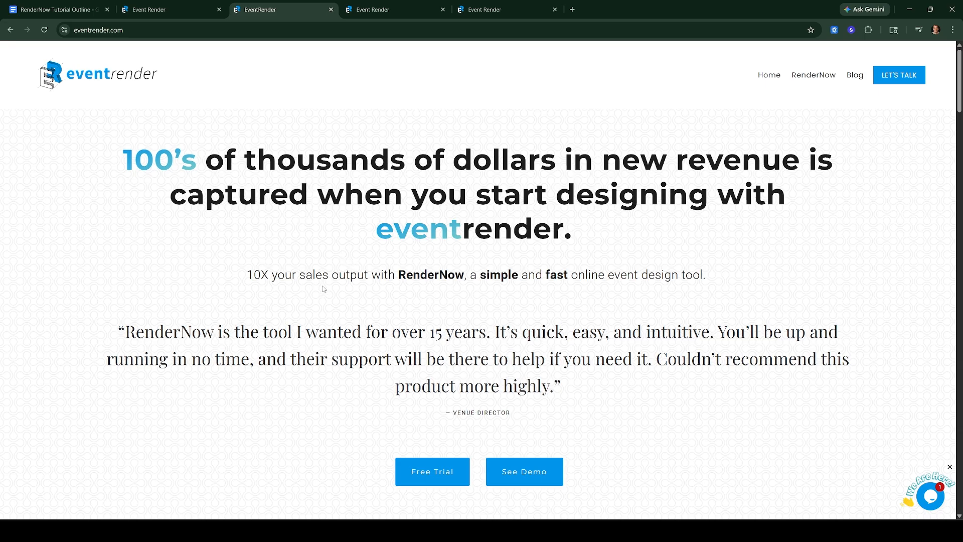
pyautogui.scroll(-3, 323, 289)
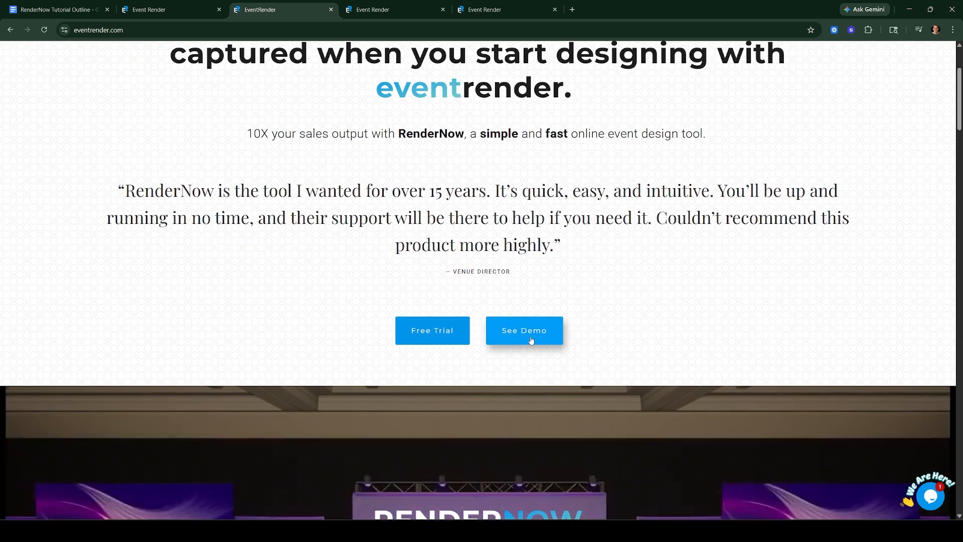
pyautogui.scroll(3, 325, 333)
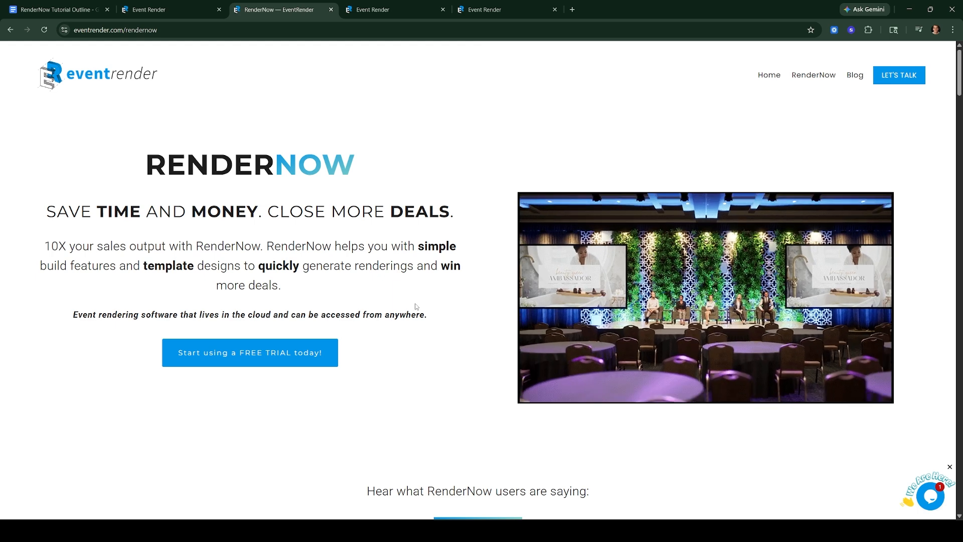
pyautogui.scroll(-10, 435, 339)
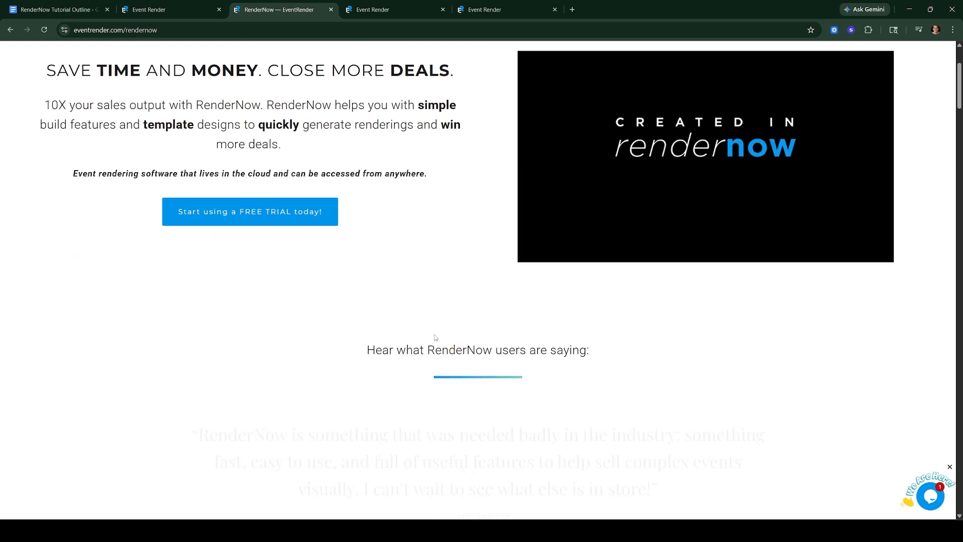
pyautogui.scroll(-15, 533, 340)
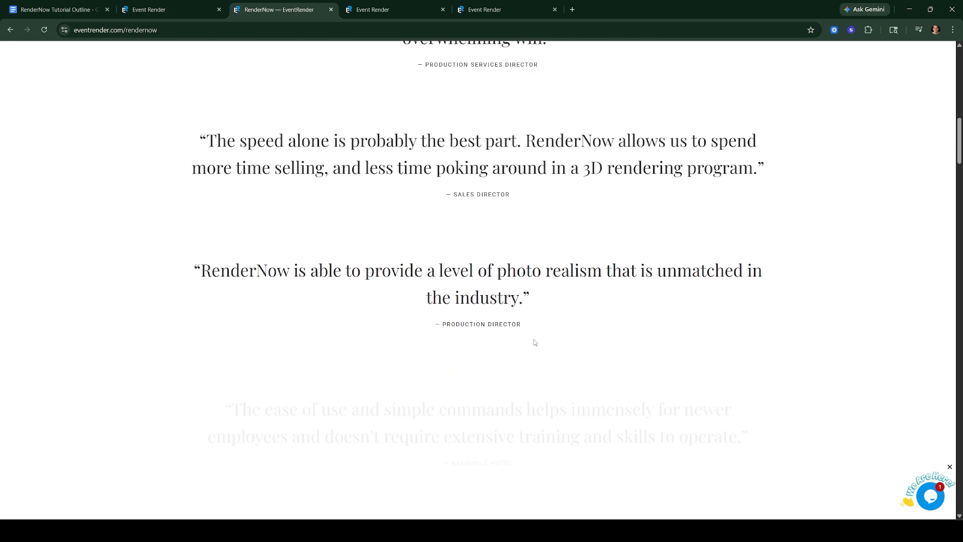
pyautogui.scroll(-2, 534, 342)
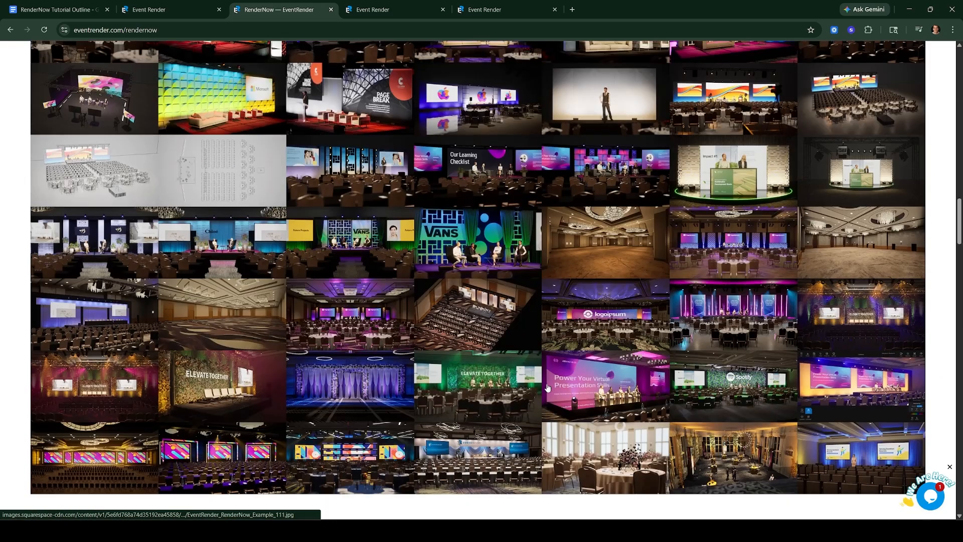
pyautogui.scroll(3, 617, 405)
pyautogui.scroll(-1, 617, 405)
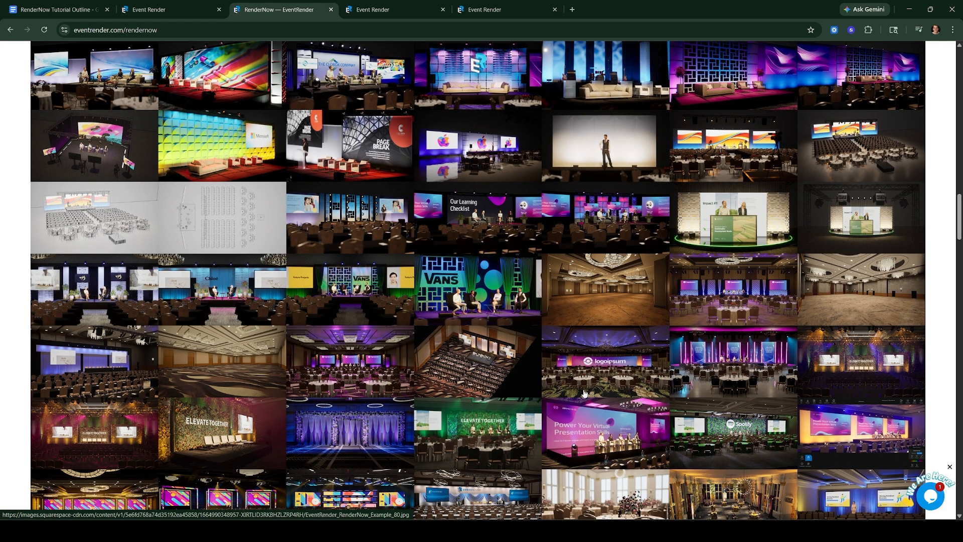
pyautogui.scroll(-4, 585, 393)
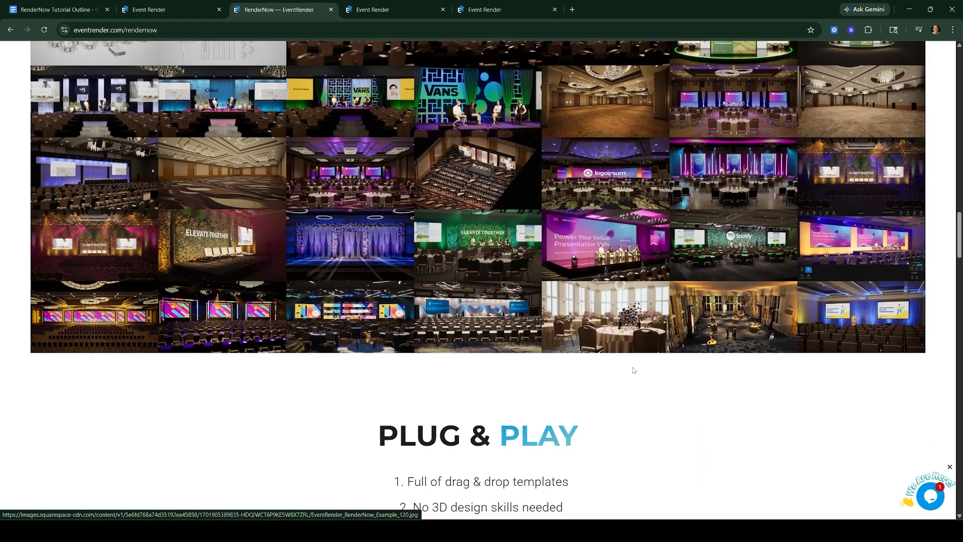
pyautogui.scroll(-14, 633, 370)
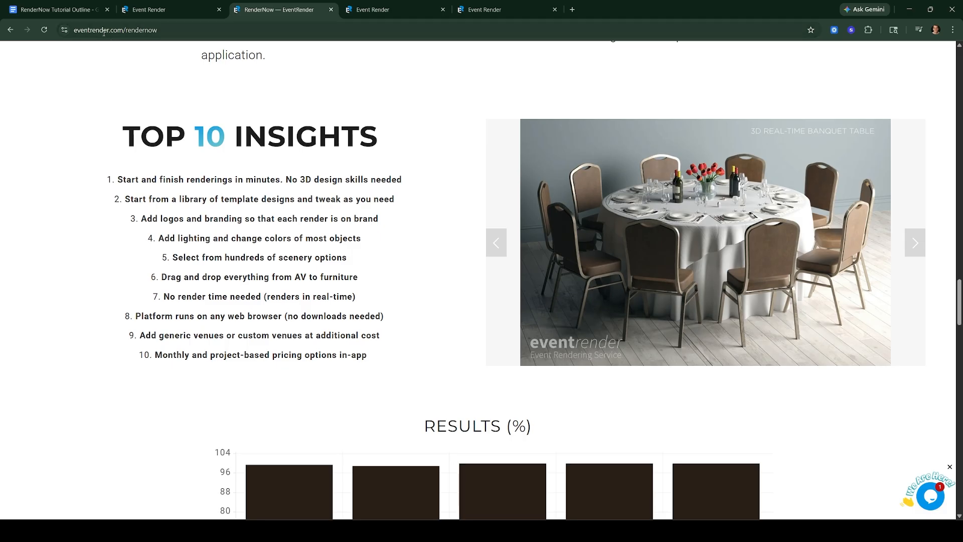
# Switch to the RenderNow Tutorial Outline document, highlight the Support item and clear the highlight.
pyautogui.hotkey('ctrl', '1')
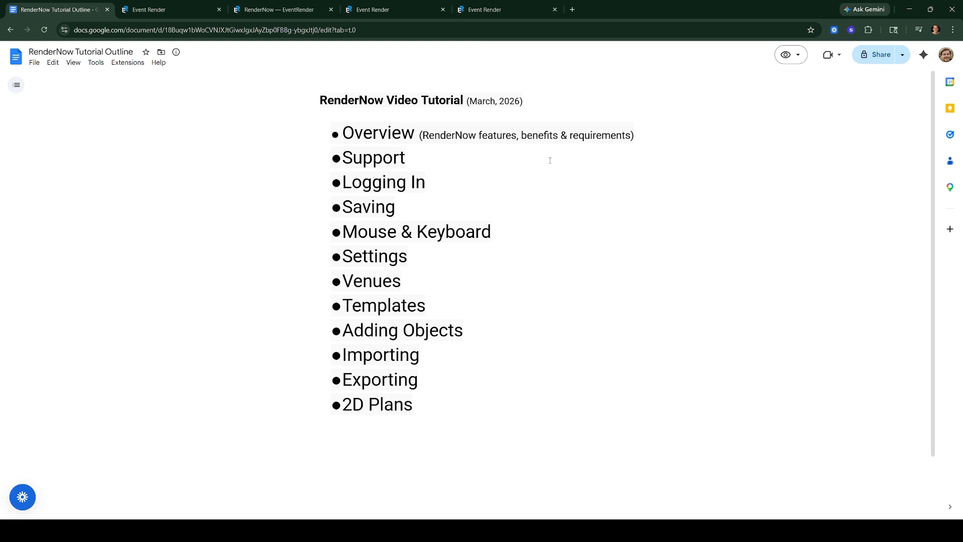
pyautogui.moveTo(405, 158); pyautogui.dragTo(342, 159)
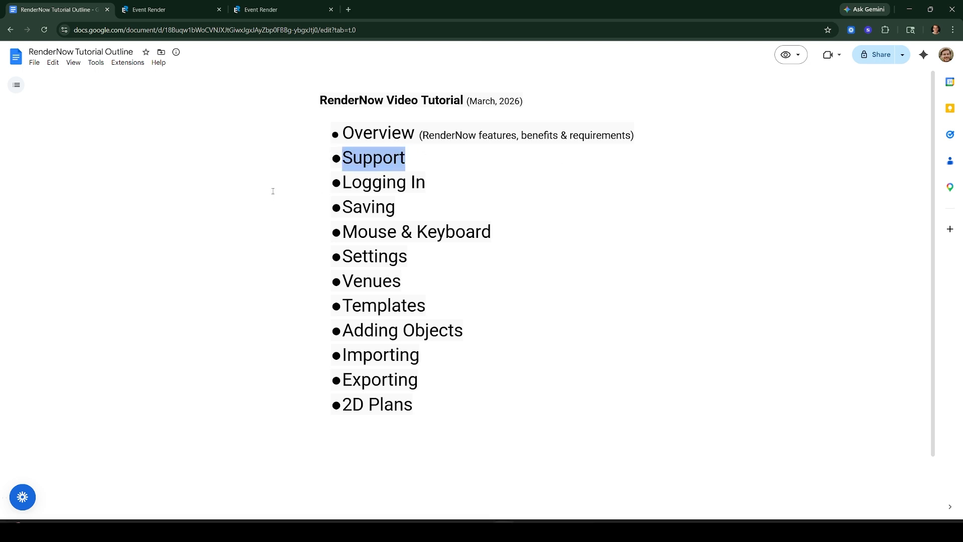
pyautogui.click(293, 173)
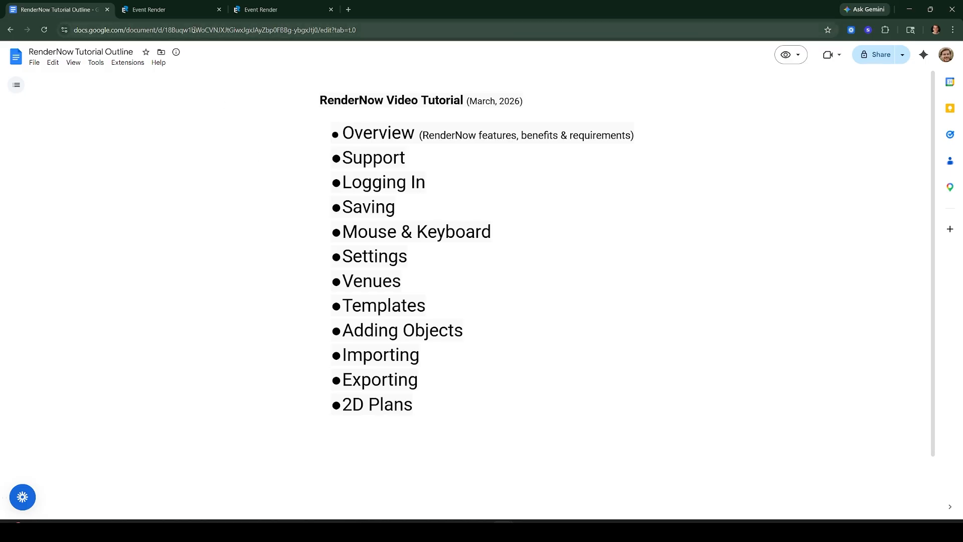
# Switch to the Event Render dashboard, view the customer support live chat and close it.
pyautogui.click(266, 9)
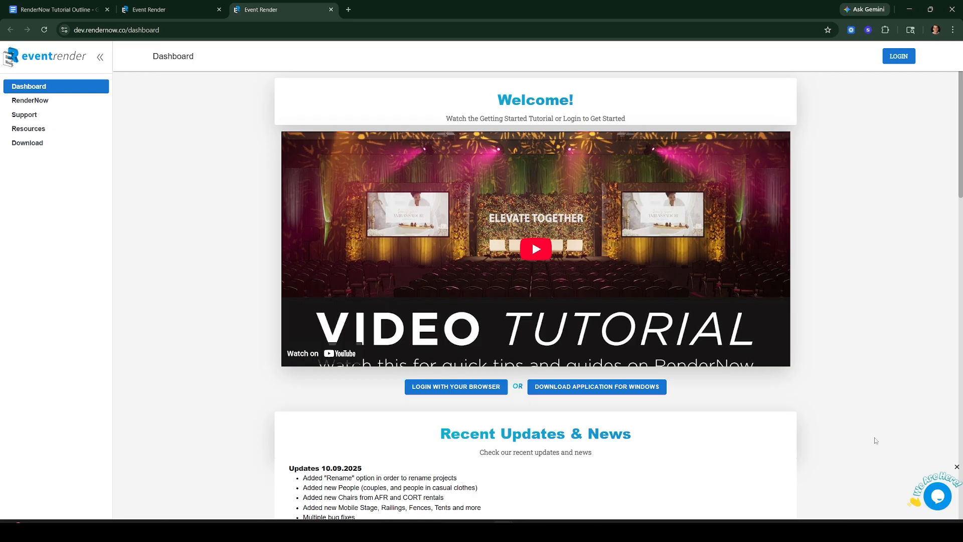
pyautogui.click(936, 499)
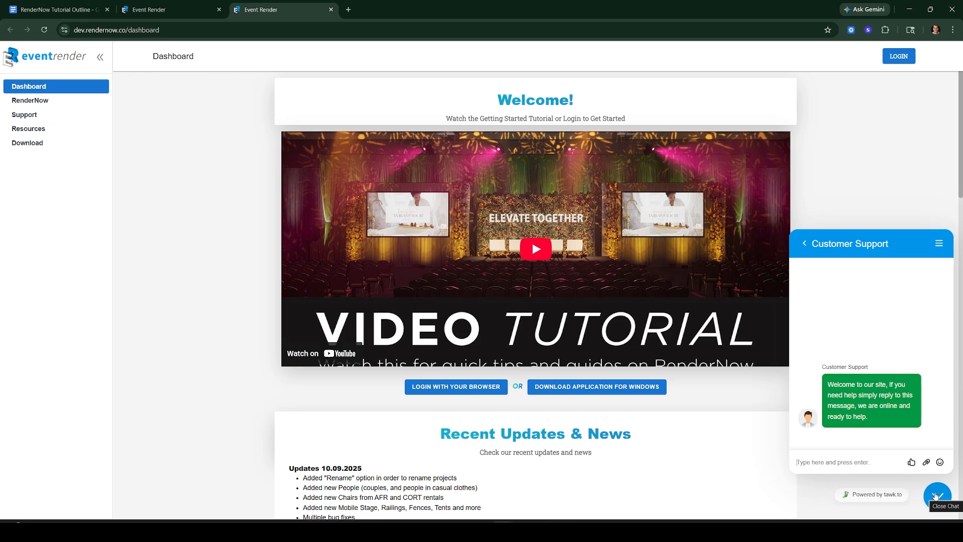
pyautogui.click(935, 496)
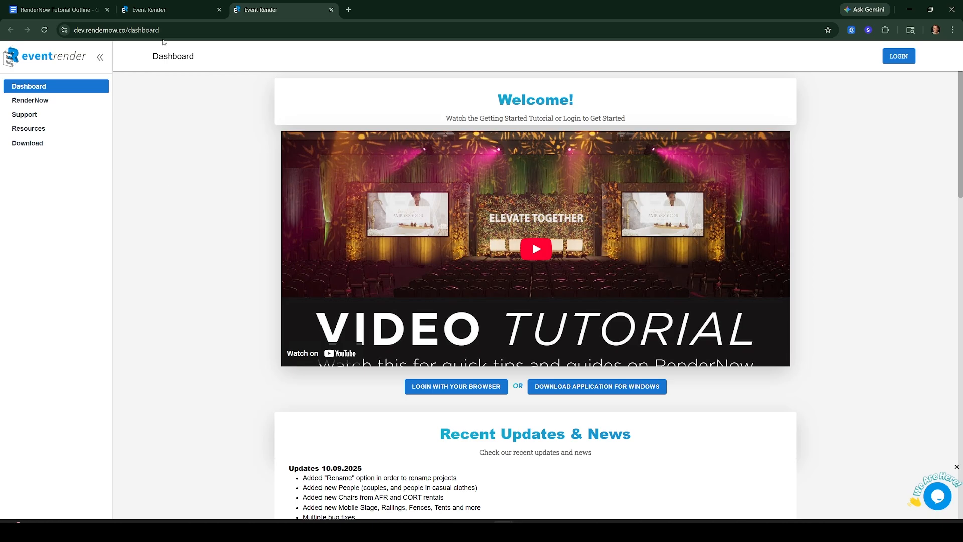
# Open the RenderNow launch page and bring up its list of tutorials.
pyautogui.click(30, 100)
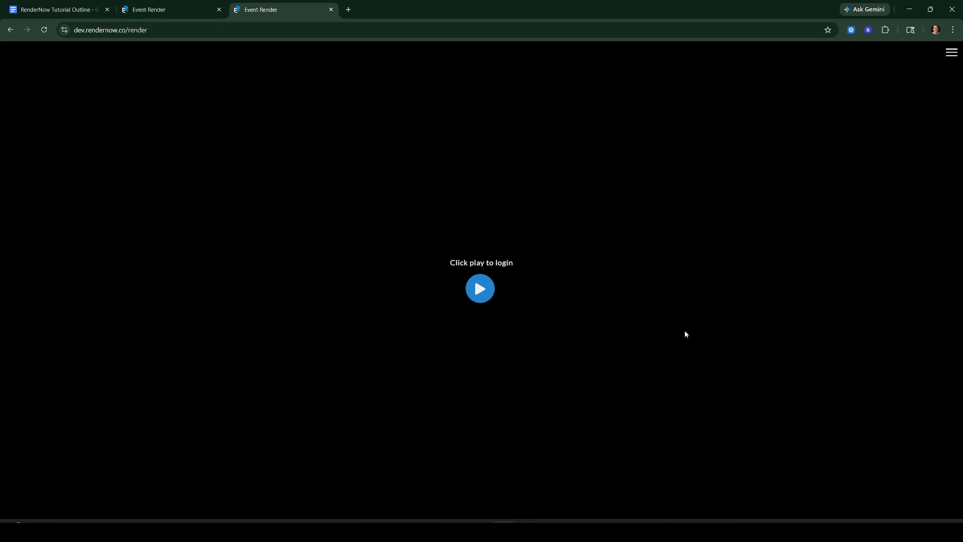
pyautogui.click(952, 53)
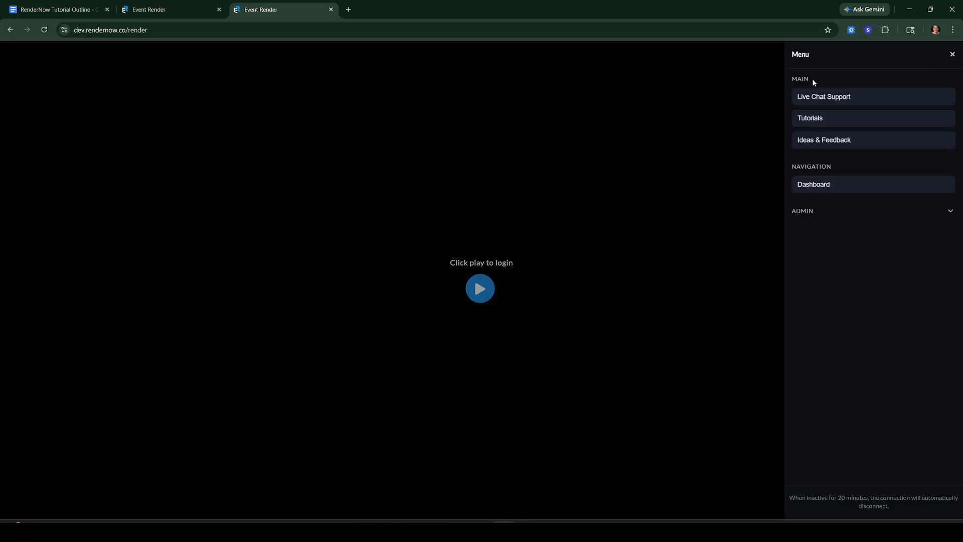
pyautogui.click(836, 120)
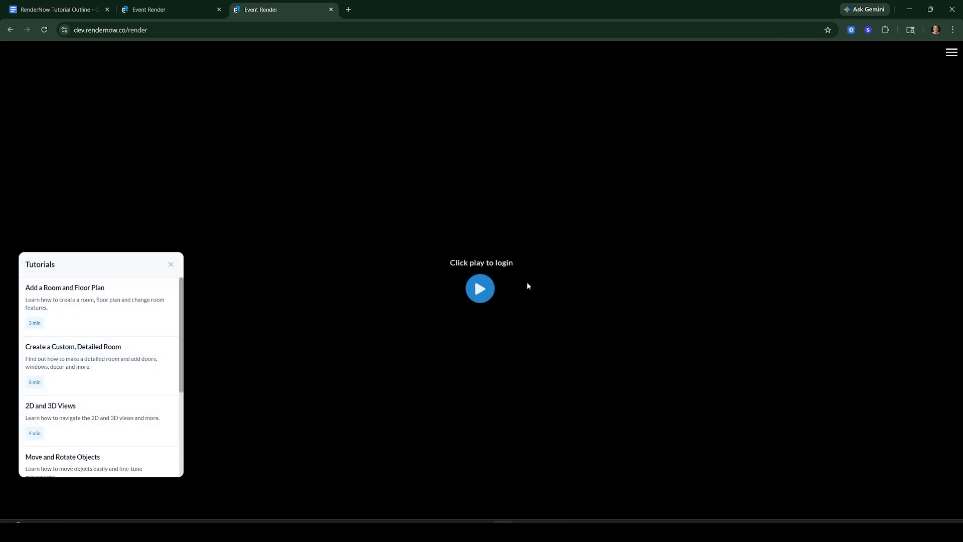
# Start the RenderNow session and preview the "Add a Room and Floor Plan" tutorial and the help options while it loads.
pyautogui.click(479, 290)
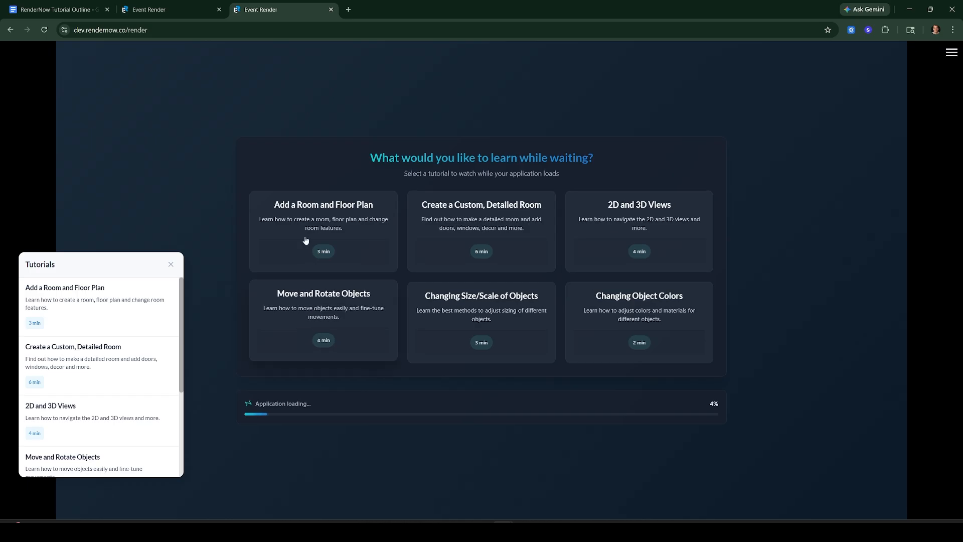
pyautogui.click(303, 222)
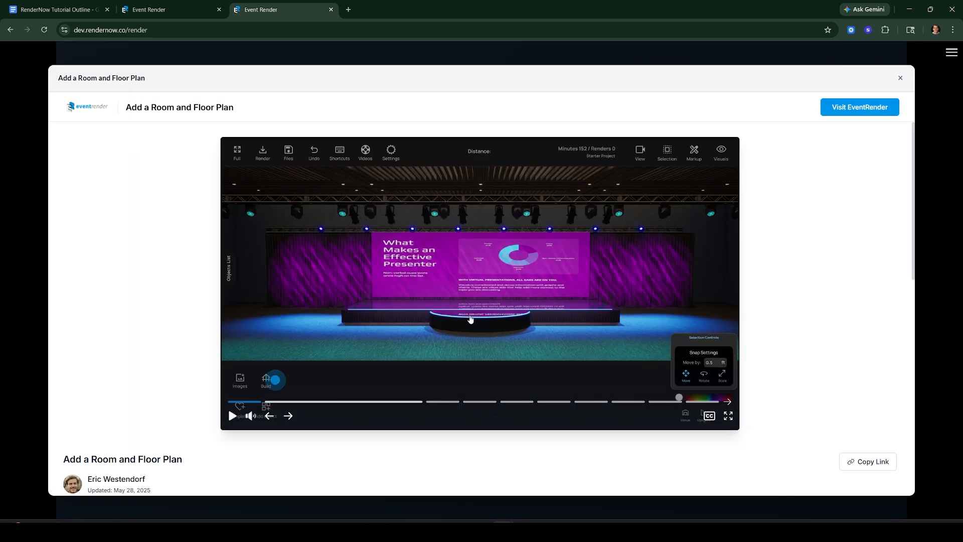
pyautogui.click(251, 417)
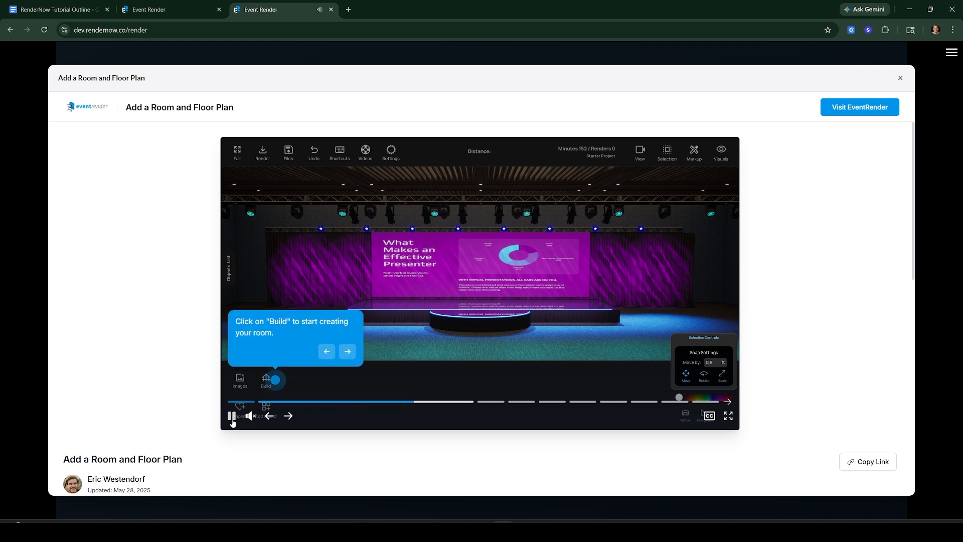
pyautogui.click(232, 416)
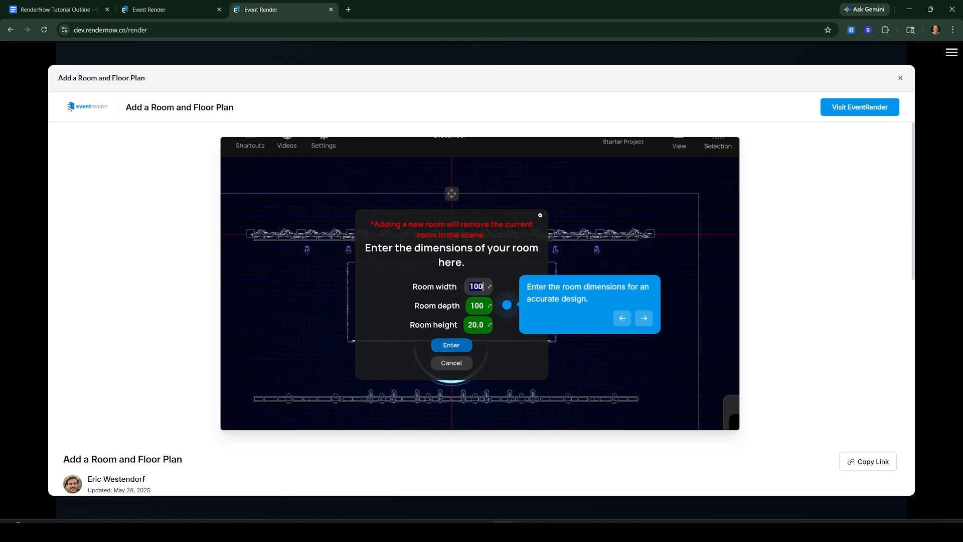
pyautogui.click(901, 78)
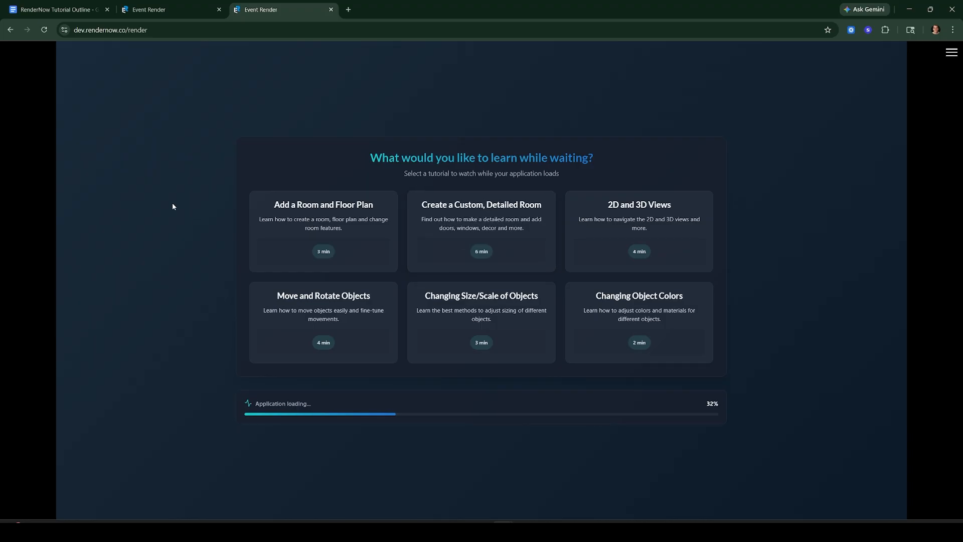
pyautogui.click(952, 53)
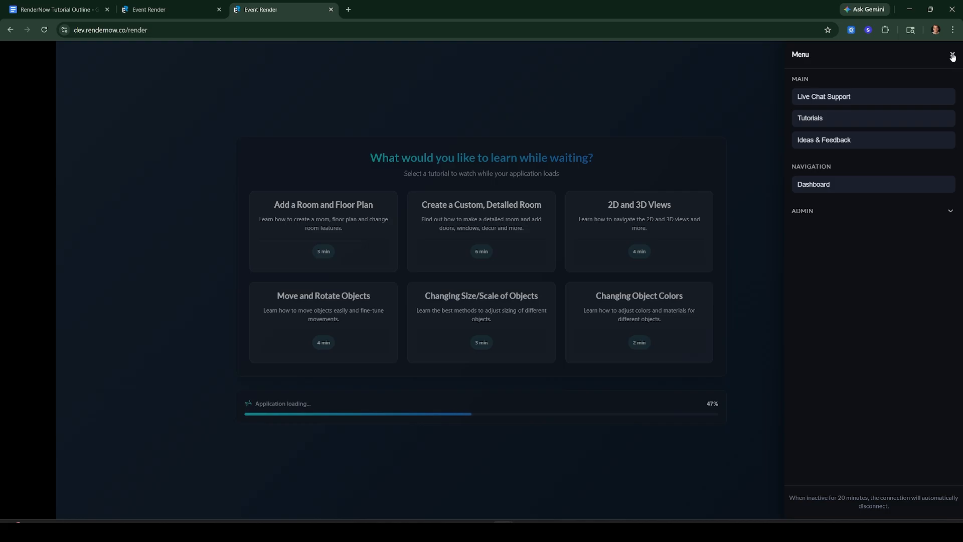
pyautogui.click(952, 54)
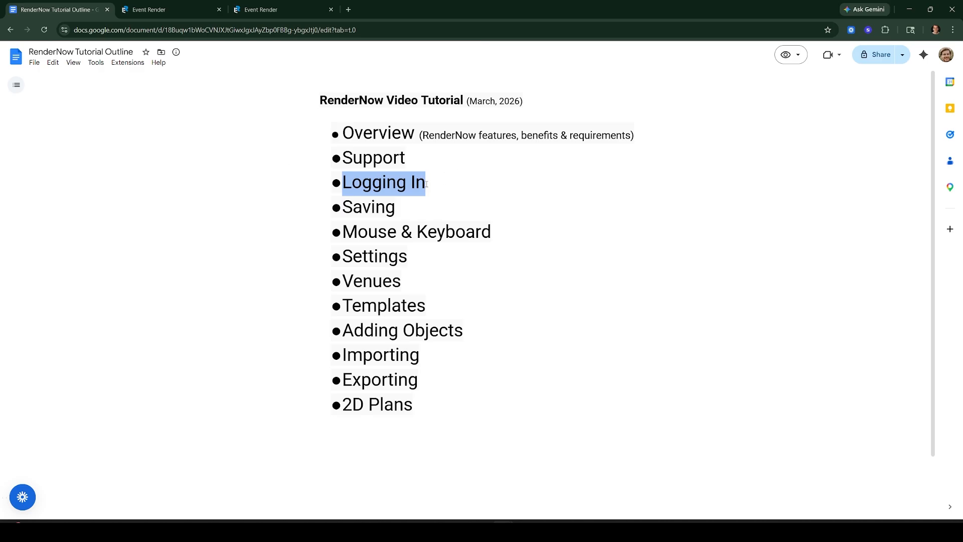
# Launch RenderNow from the dashboard in the other Event Render tab, and close that duplicate session.
pyautogui.click(160, 10)
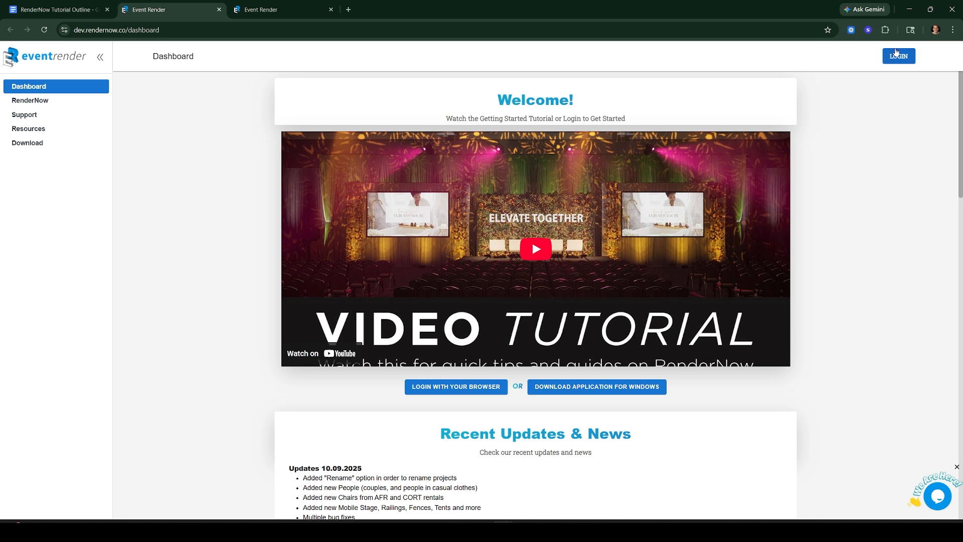
pyautogui.click(30, 100)
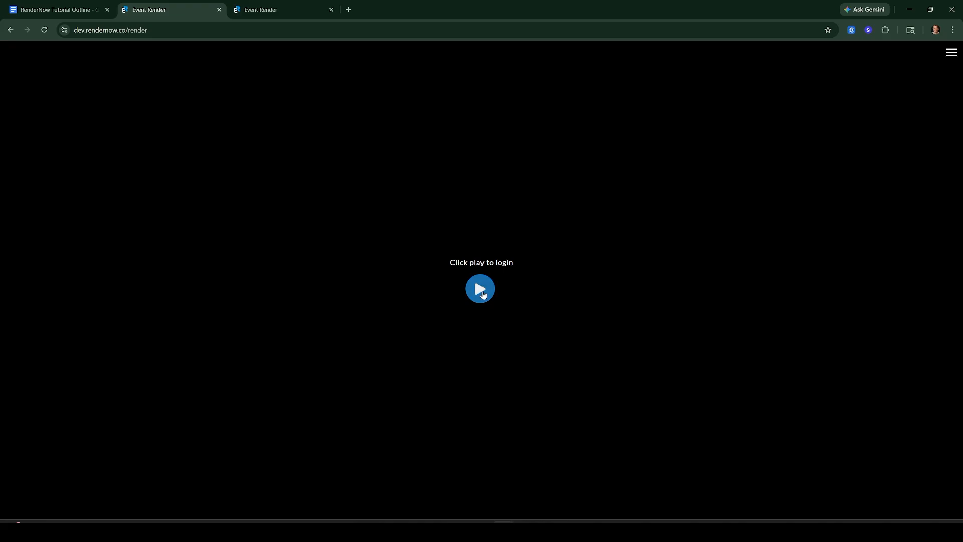
pyautogui.click(482, 294)
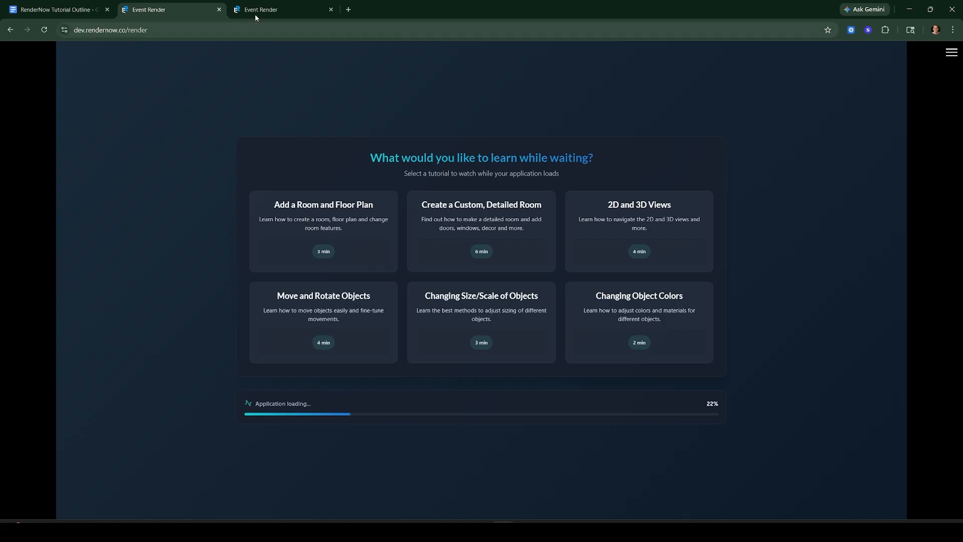
pyautogui.click(219, 9)
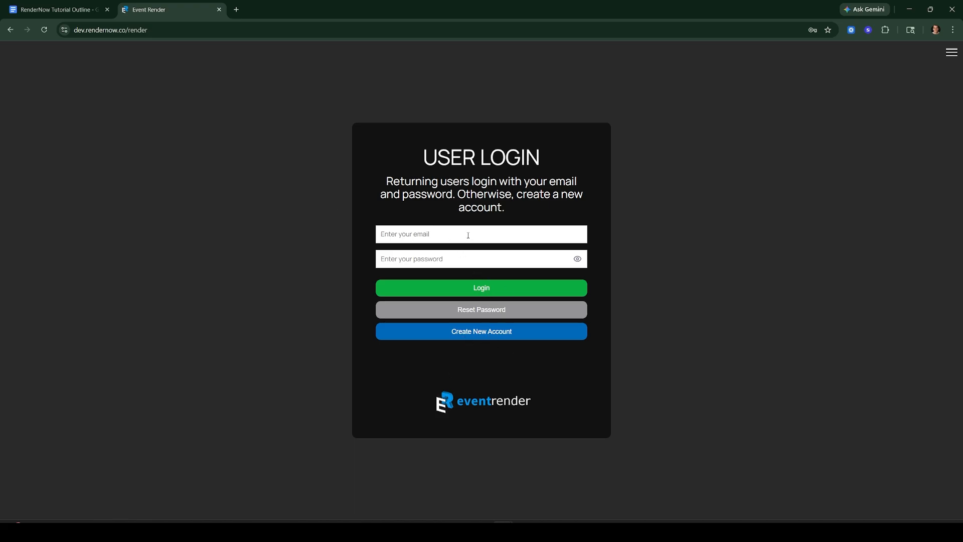
# Check the new account form, return to the user login and log in with the account email and password.
pyautogui.click(481, 338)
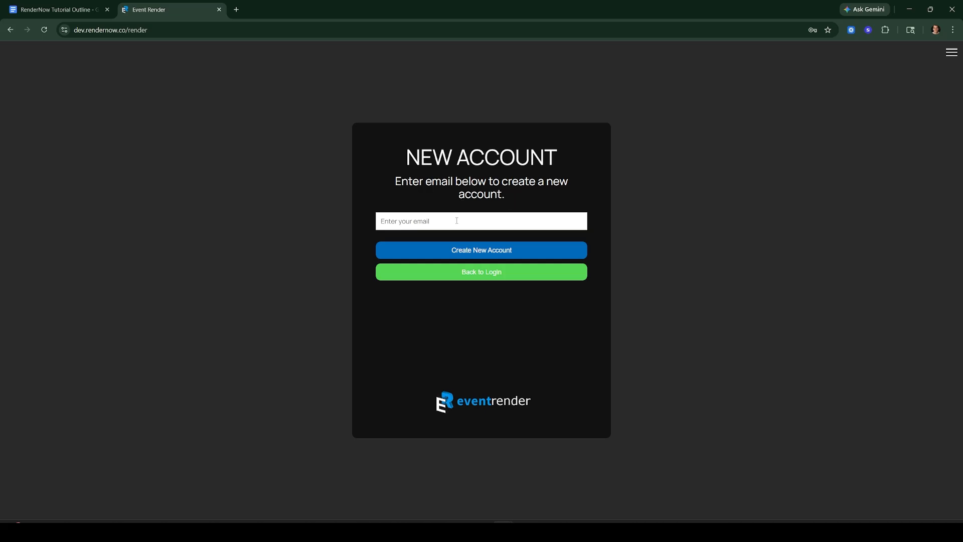
pyautogui.click(455, 278)
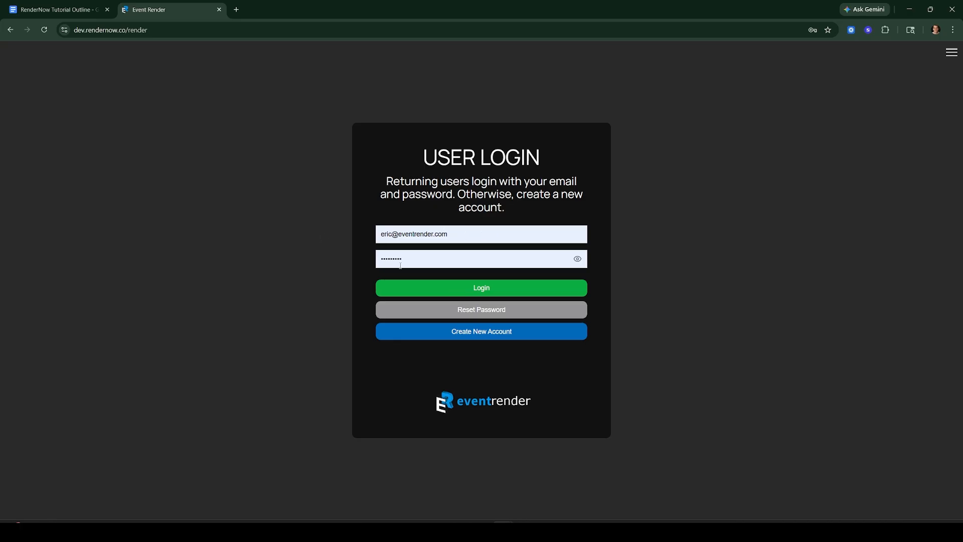
pyautogui.click(429, 292)
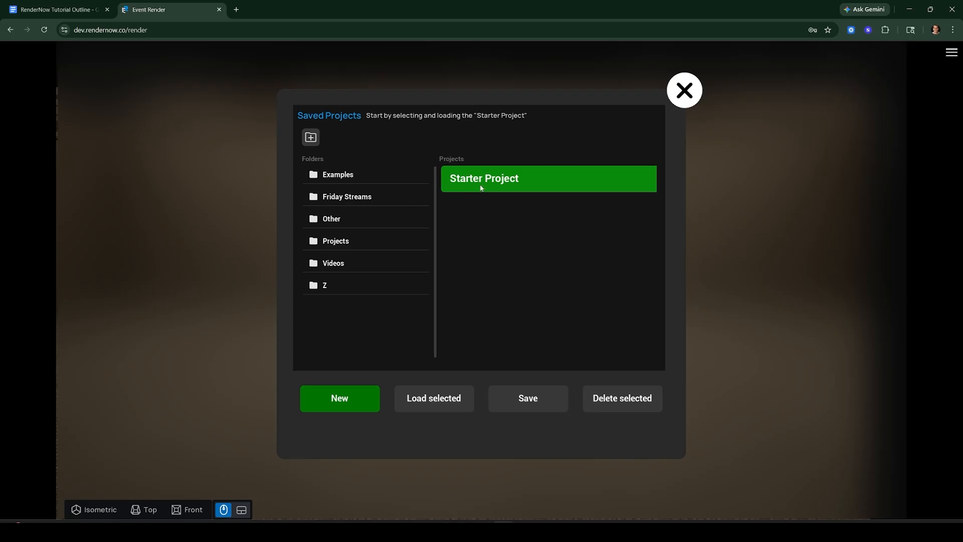
# View the project creation options, cancel them, and load the Starter Project from the saved projects.
pyautogui.click(336, 405)
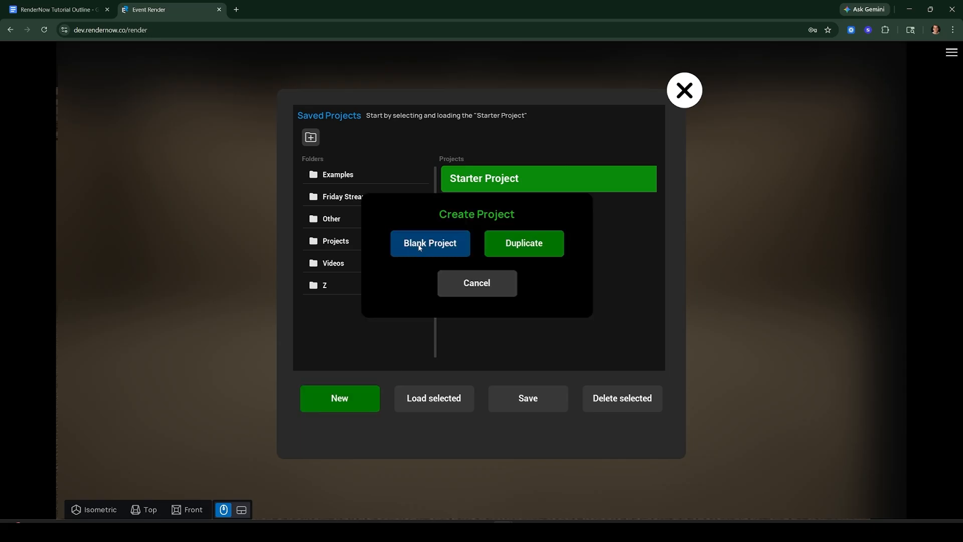
pyautogui.click(478, 288)
pyautogui.click(490, 179)
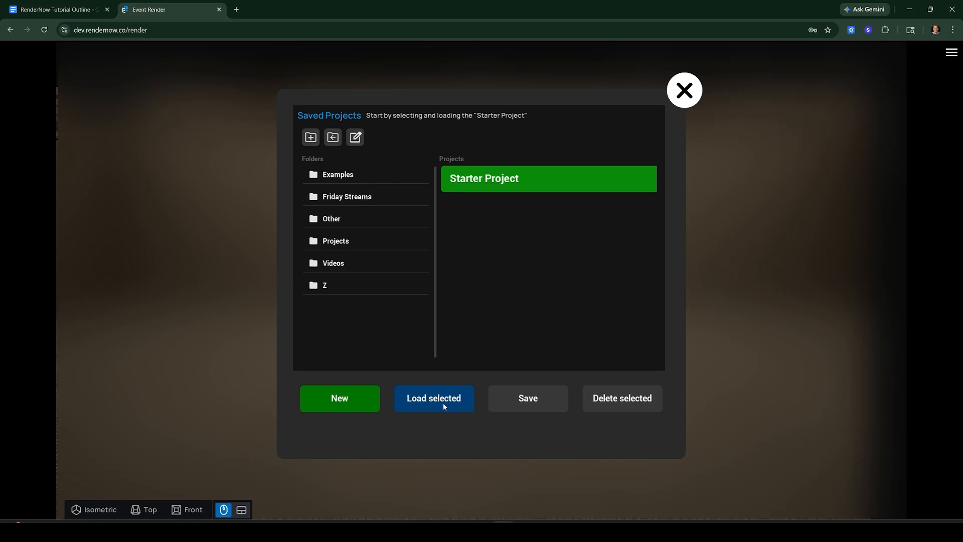
pyautogui.click(458, 389)
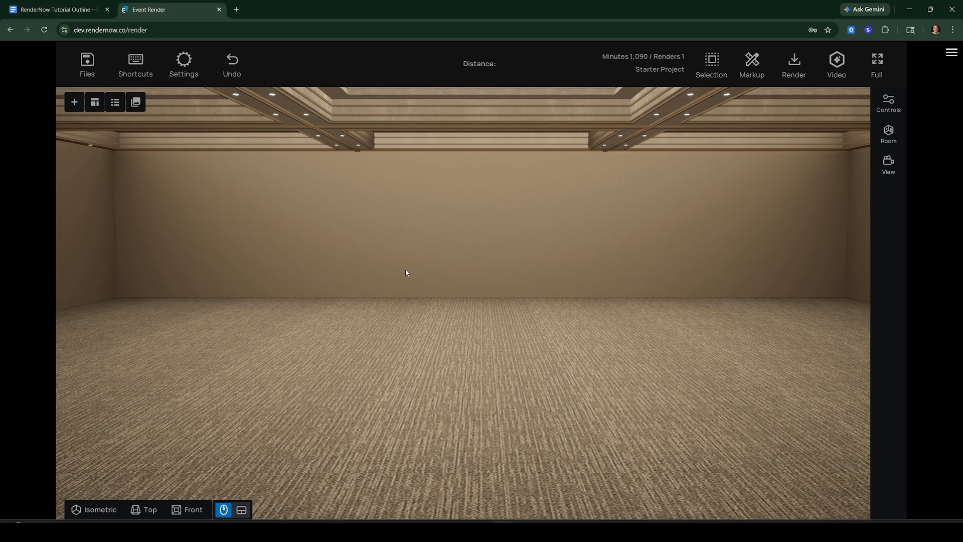
# Check the save option for the loaded project in the saved projects, close them and save the Starter Project.
pyautogui.click(87, 63)
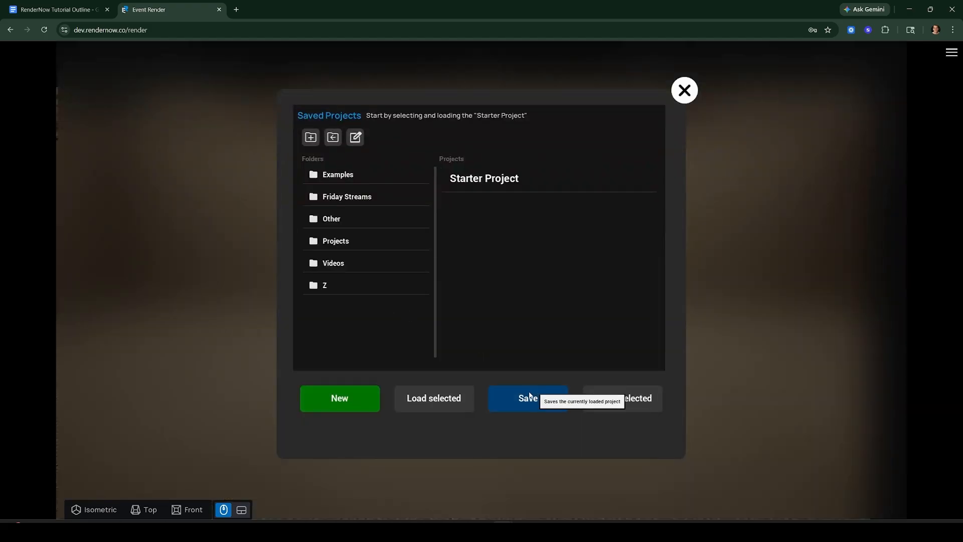
pyautogui.click(684, 90)
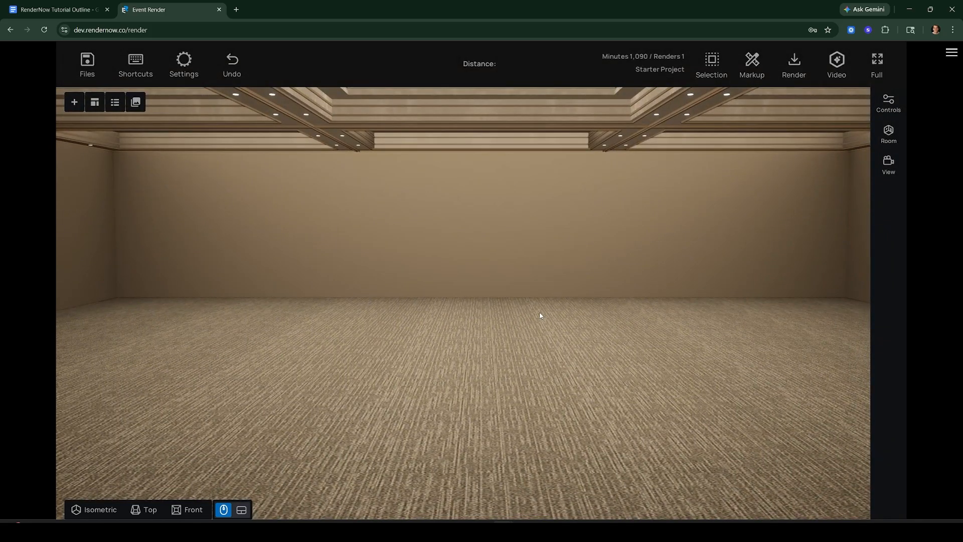
pyautogui.hotkey('ctrl', 's')
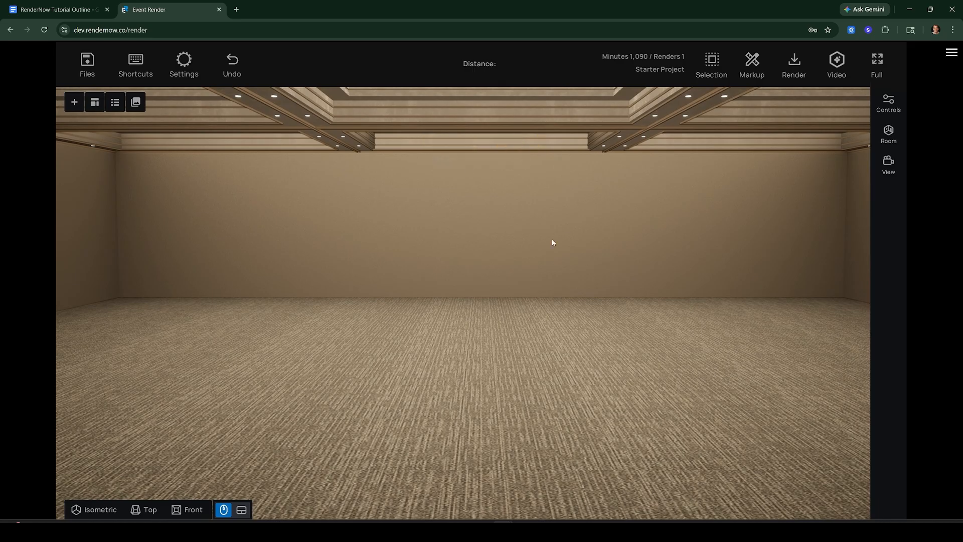
pyautogui.scroll(1, 507, 270)
pyautogui.hotkey('ctrl', 'w')
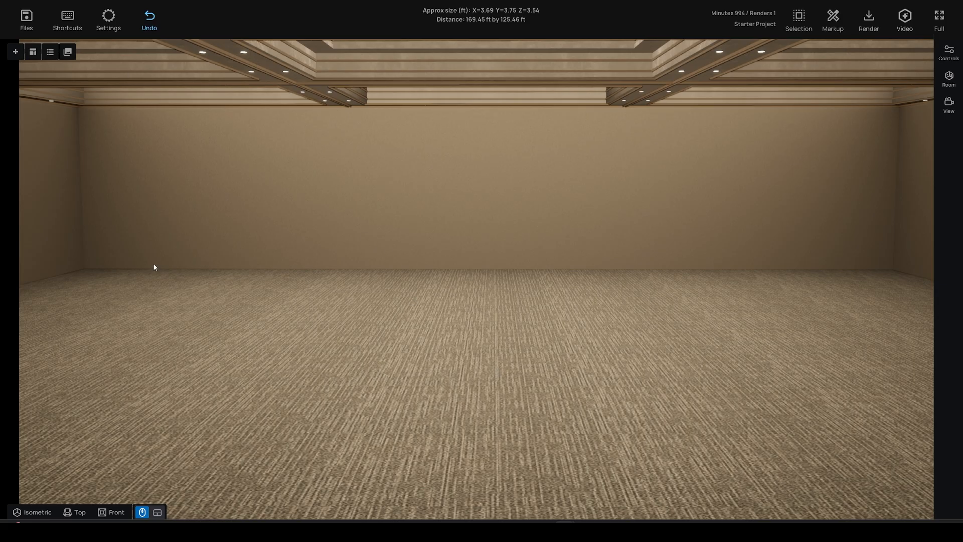
# Try out orbiting, zooming and panning in the empty room, and check the trackpad navigation hints.
pyautogui.moveTo(453, 380); pyautogui.dragTo(454, 374, button='middle')
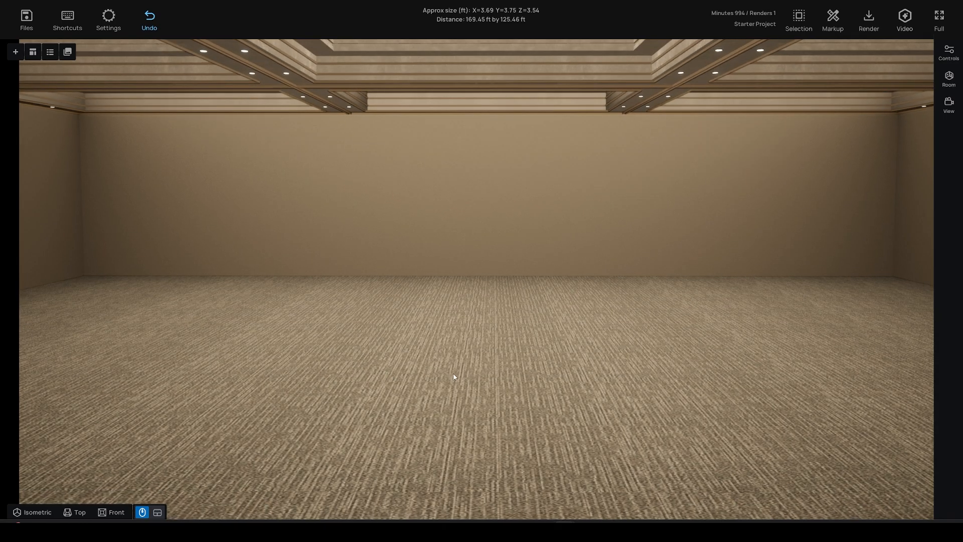
pyautogui.moveTo(159, 511)
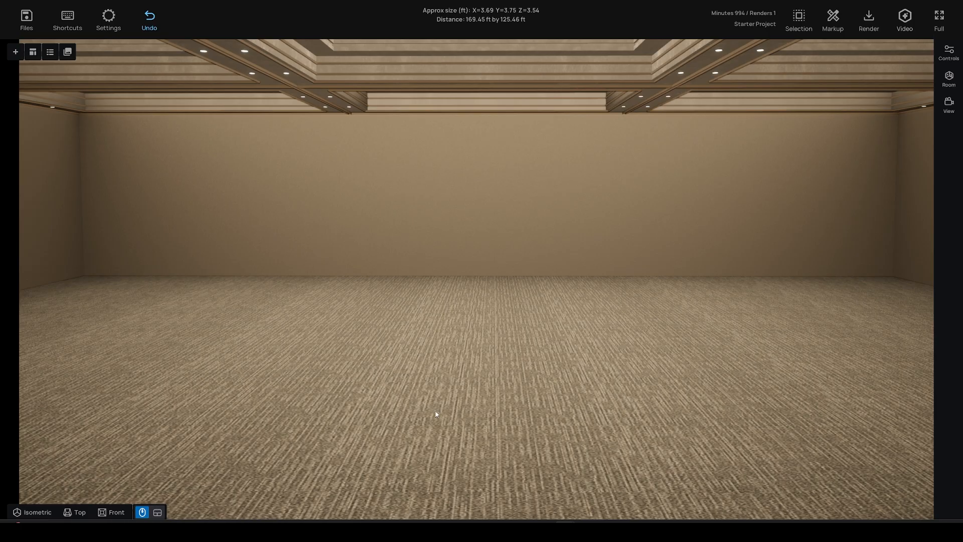
pyautogui.scroll(-1, 480, 324)
pyautogui.scroll(2, 482, 322)
pyautogui.scroll(-3, 486, 316)
pyautogui.scroll(5, 487, 315)
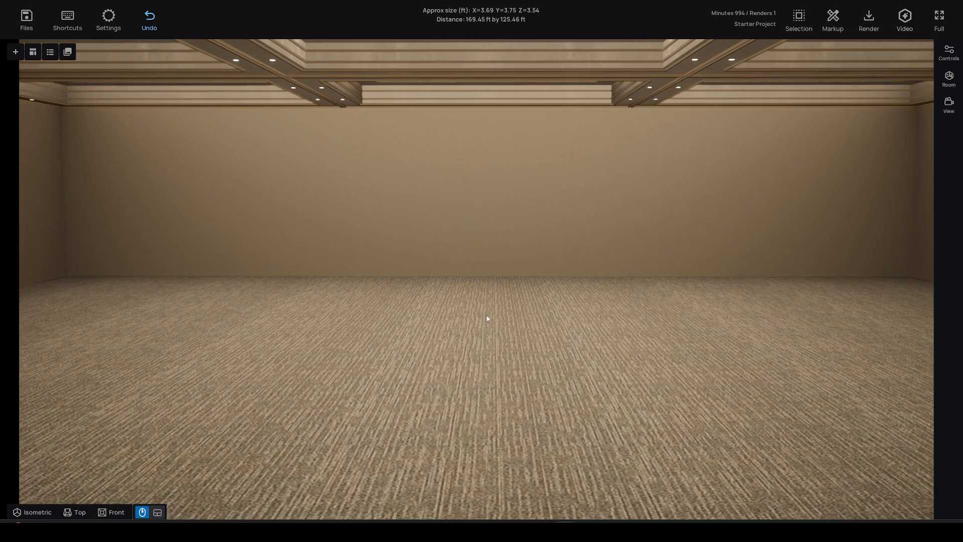
pyautogui.scroll(-2, 487, 319)
pyautogui.scroll(4, 486, 319)
pyautogui.scroll(-2, 487, 318)
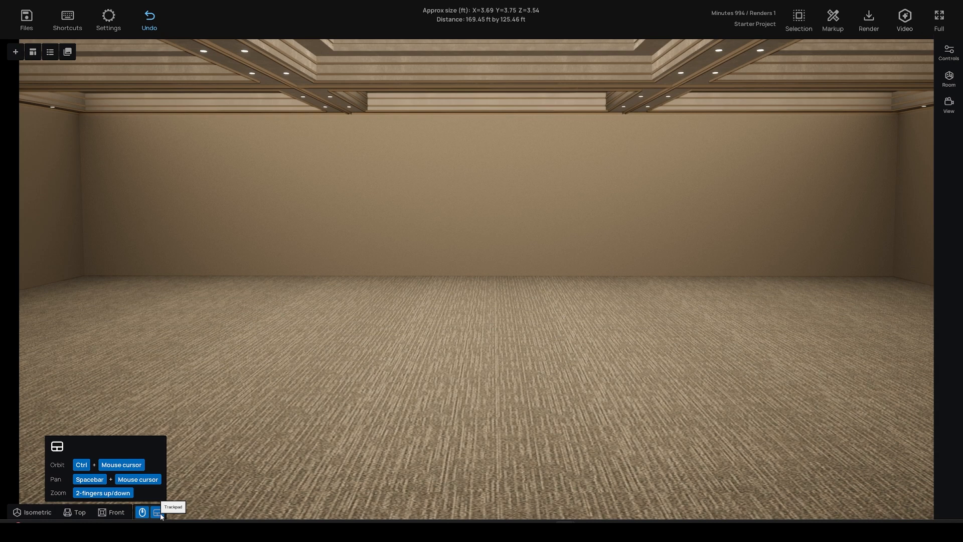
pyautogui.scroll(-1, 533, 348)
pyautogui.moveTo(540, 344); pyautogui.dragTo(498, 341, button='middle')
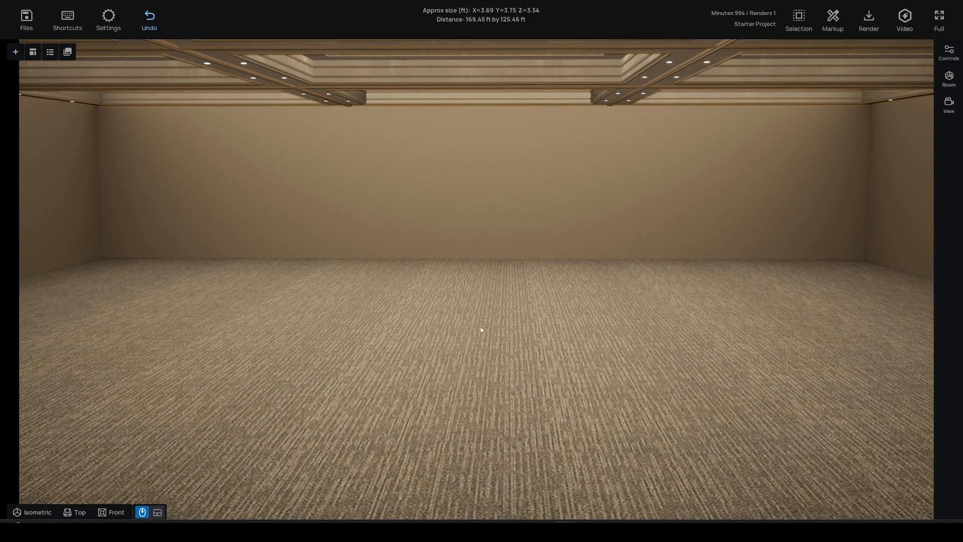
pyautogui.moveTo(419, 338); pyautogui.dragTo(501, 331, button='middle')
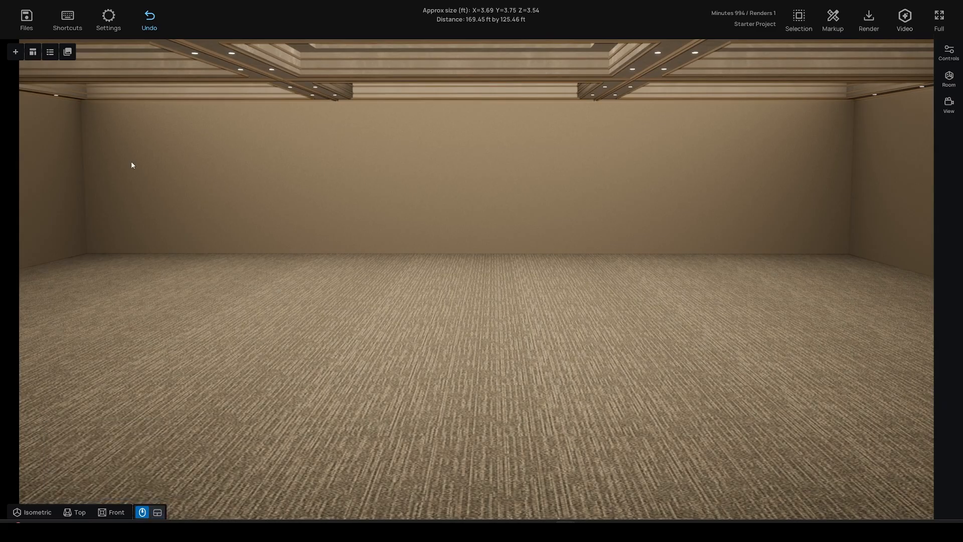
# Review the keyboard and mouse shortcut reference, try panning the camera in the room, and close the reference.
pyautogui.click(70, 19)
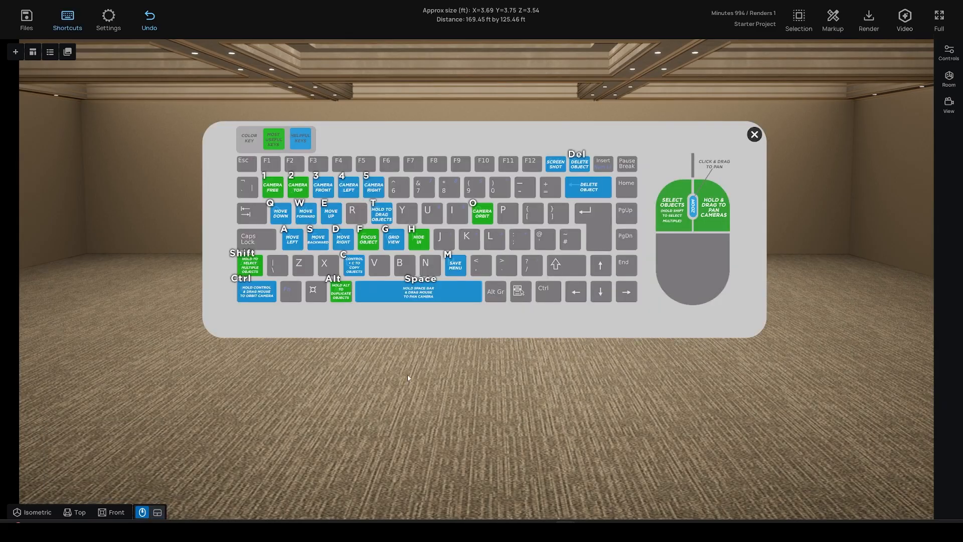
pyautogui.click(755, 135)
pyautogui.moveTo(419, 321)
pyautogui.mouseDown(button='right')
pyautogui.moveTo(558, 329)
pyautogui.moveTo(435, 325)
pyautogui.moveTo(407, 358)
pyautogui.moveTo(427, 313)
pyautogui.mouseUp(button='right')
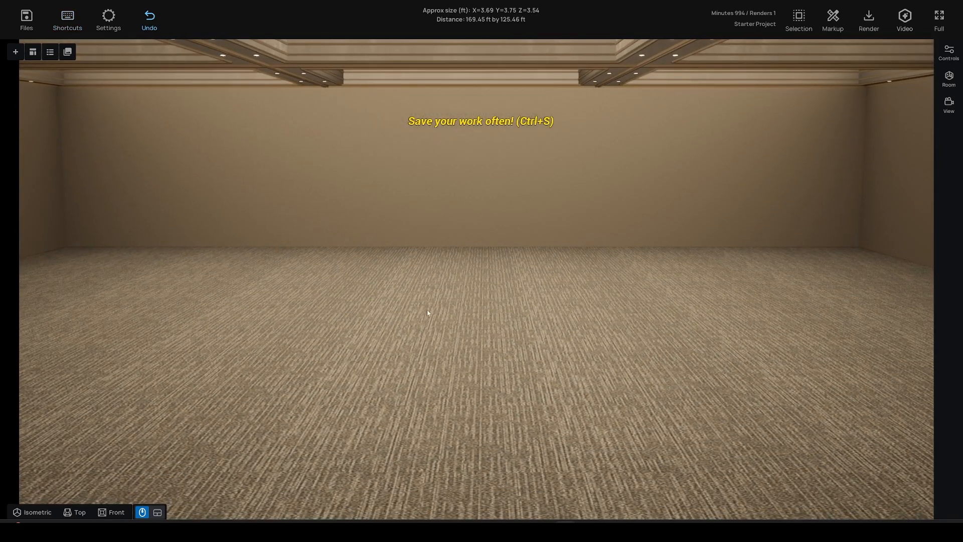
pyautogui.click(79, 24)
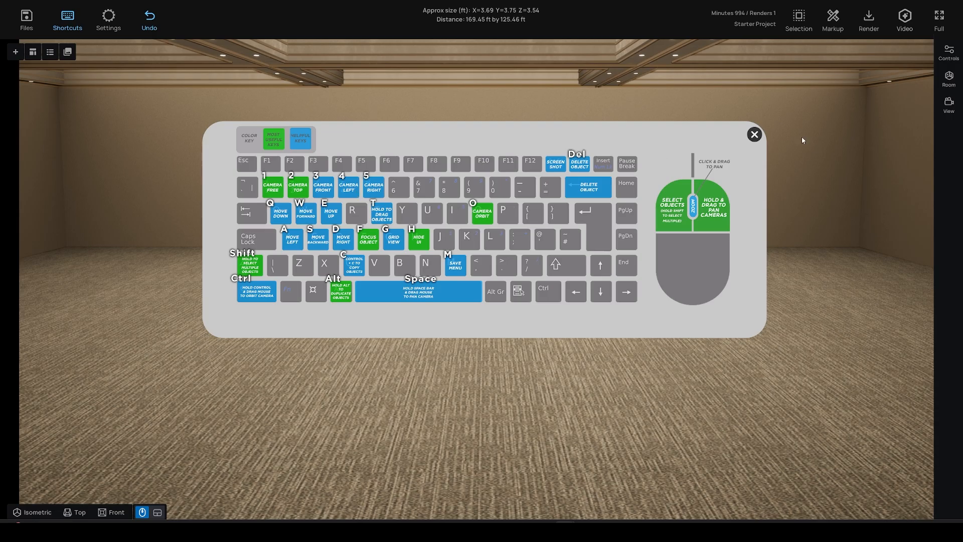
pyautogui.click(755, 134)
# Compare the Free and Orbit camera views by moving around the room in each, ending in Orbit.
pyautogui.click(950, 106)
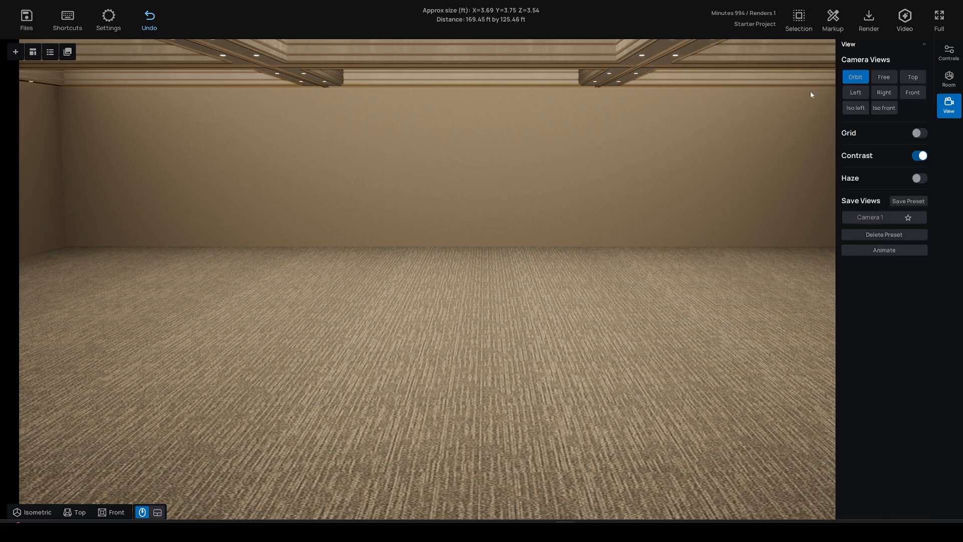
pyautogui.scroll(3, 605, 287)
pyautogui.scroll(-4, 613, 282)
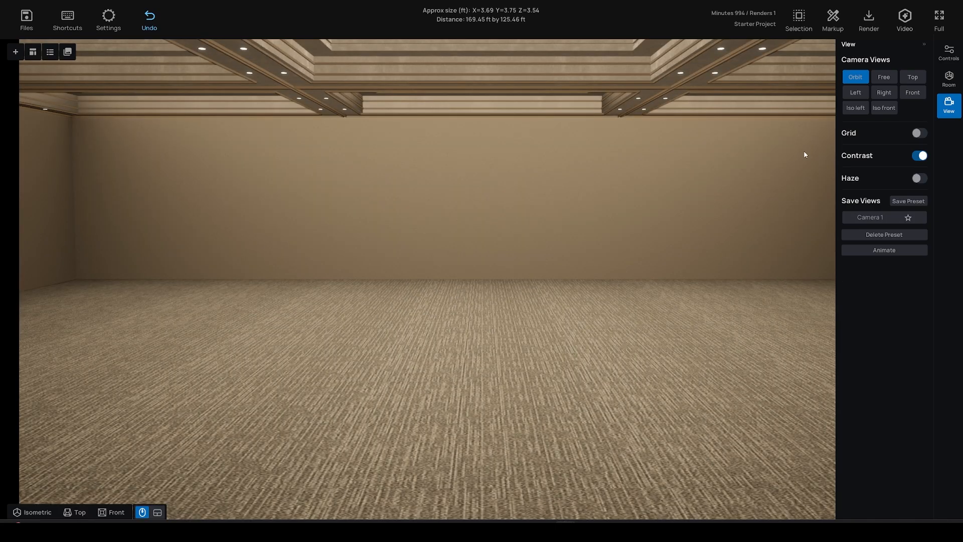
pyautogui.press('f')
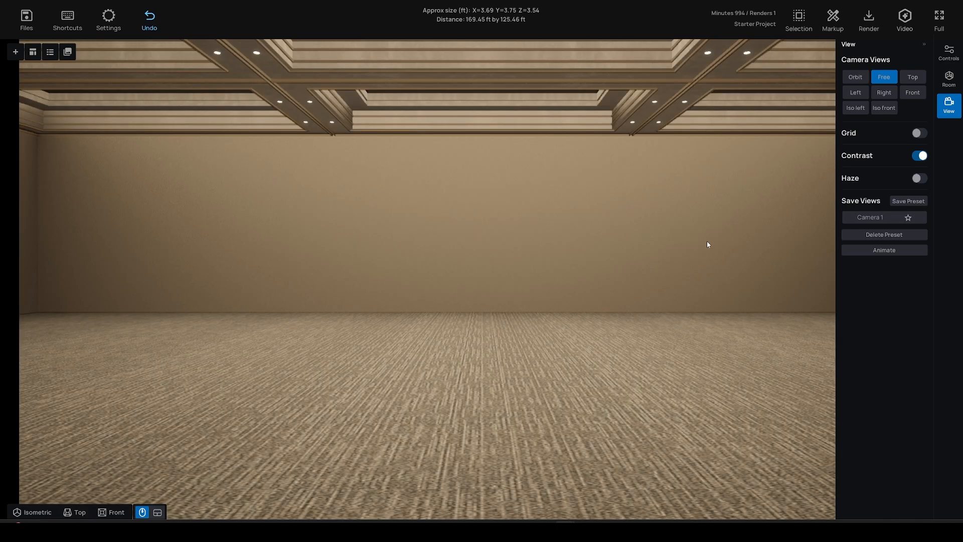
pyautogui.moveTo(540, 299); pyautogui.dragTo(528, 318)
pyautogui.press('s')
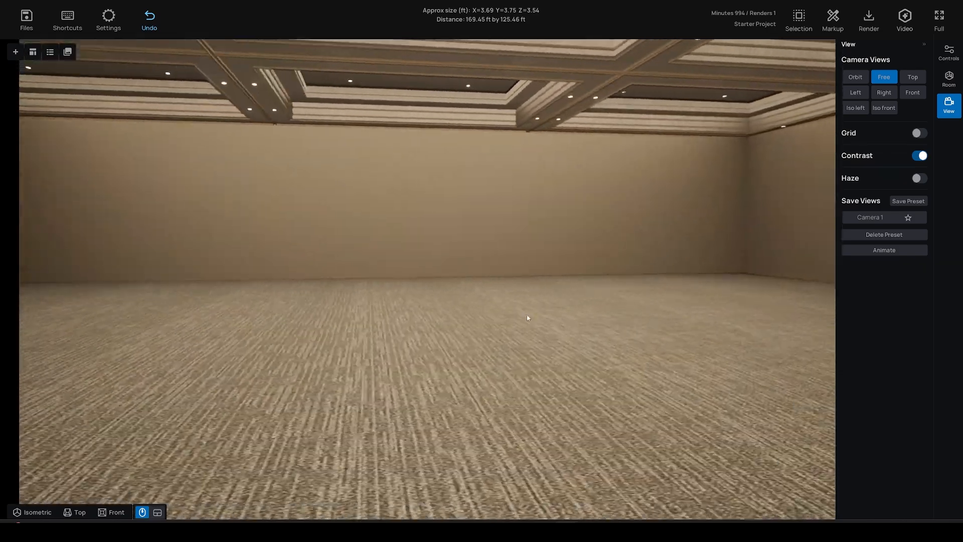
pyautogui.click(855, 77)
pyautogui.moveTo(616, 312); pyautogui.dragTo(698, 273)
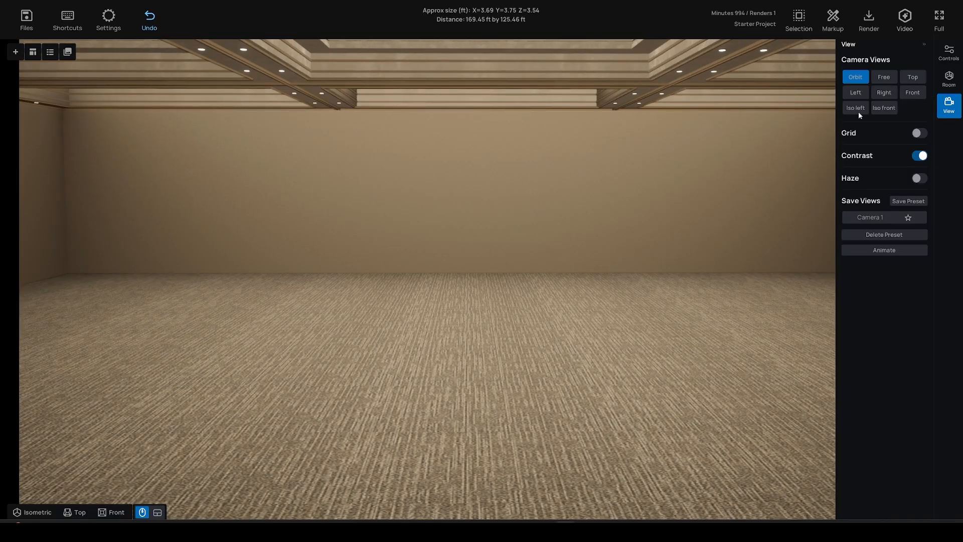
# View the room through the Top, Front, Left, Right, Iso left and Iso front cameras.
pyautogui.click(913, 77)
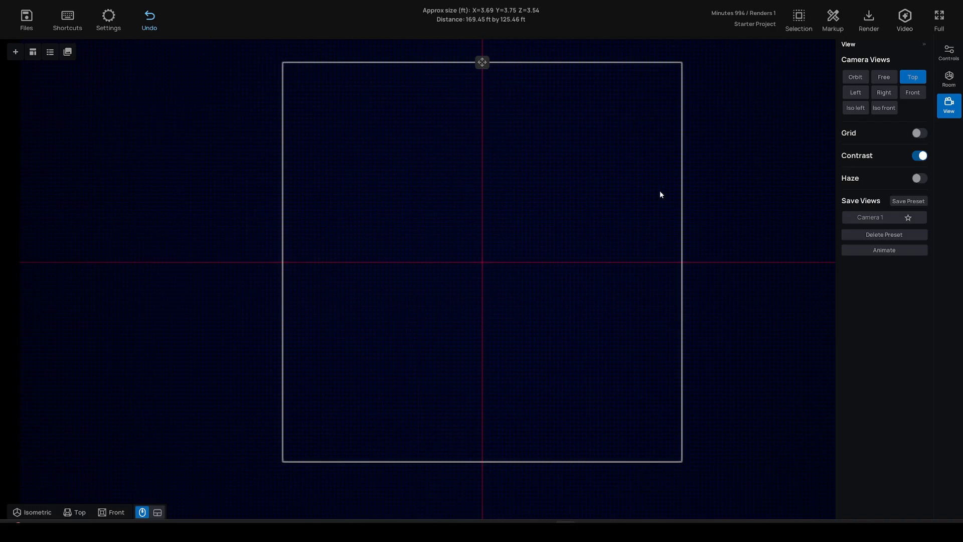
pyautogui.click(912, 92)
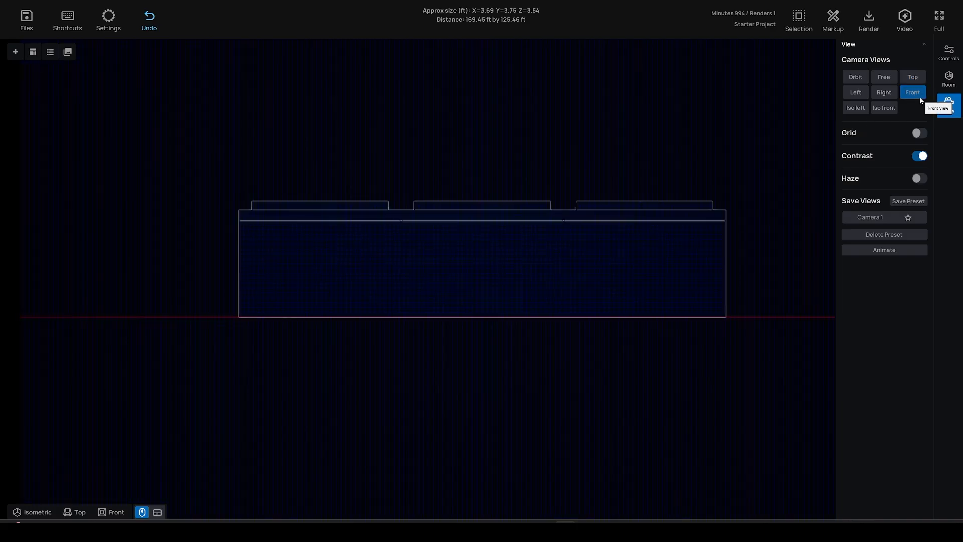
pyautogui.press('l')
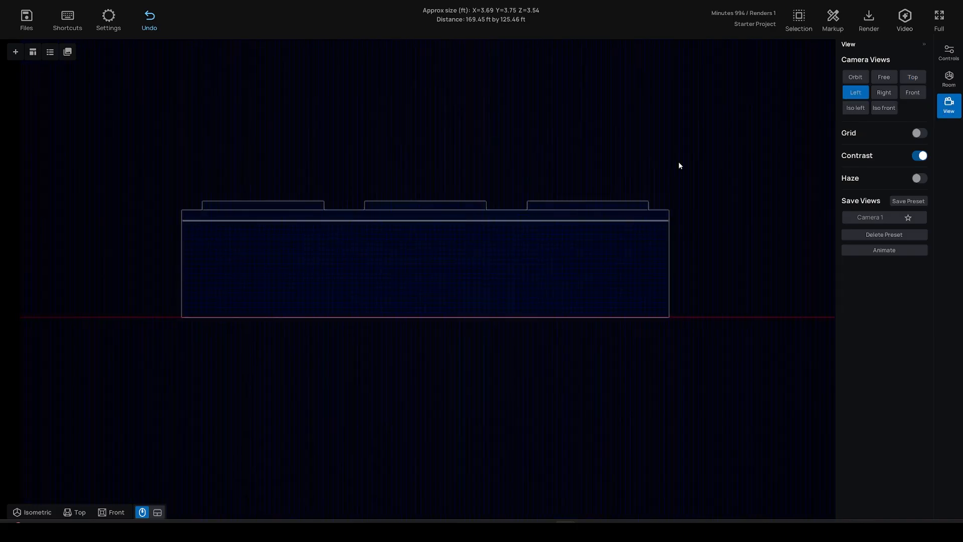
pyautogui.press('r')
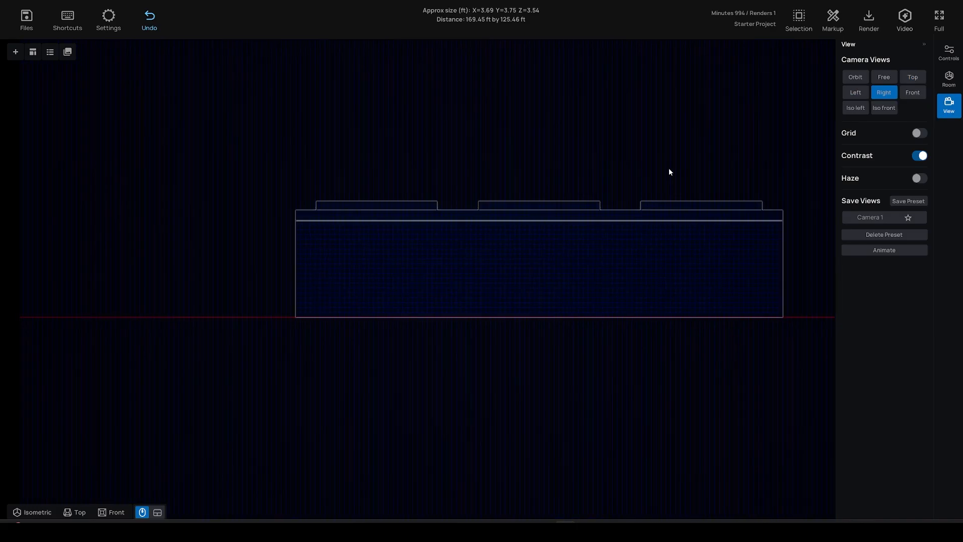
pyautogui.click(857, 107)
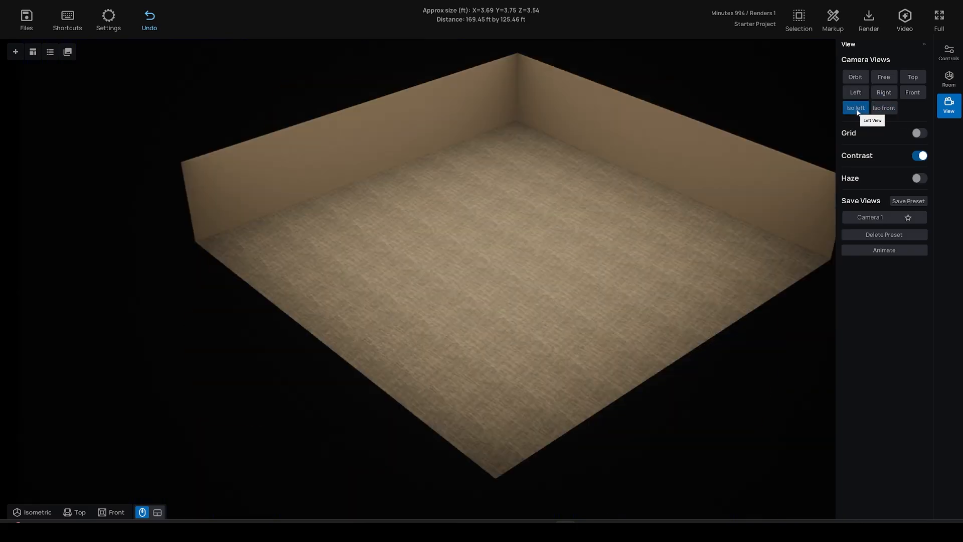
pyautogui.click(884, 108)
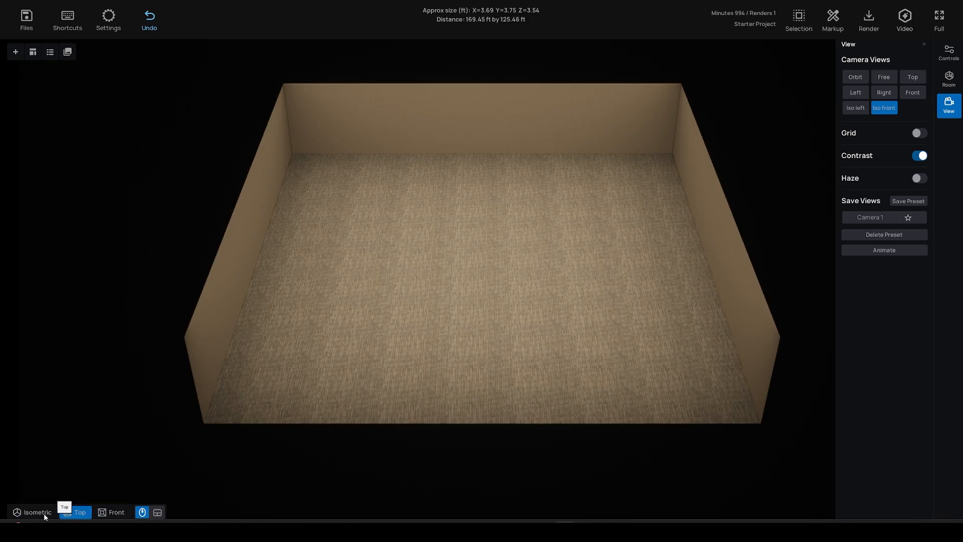
# Try the Isometric, Top and Front quick views, ending with the front perspective of the room.
pyautogui.click(114, 514)
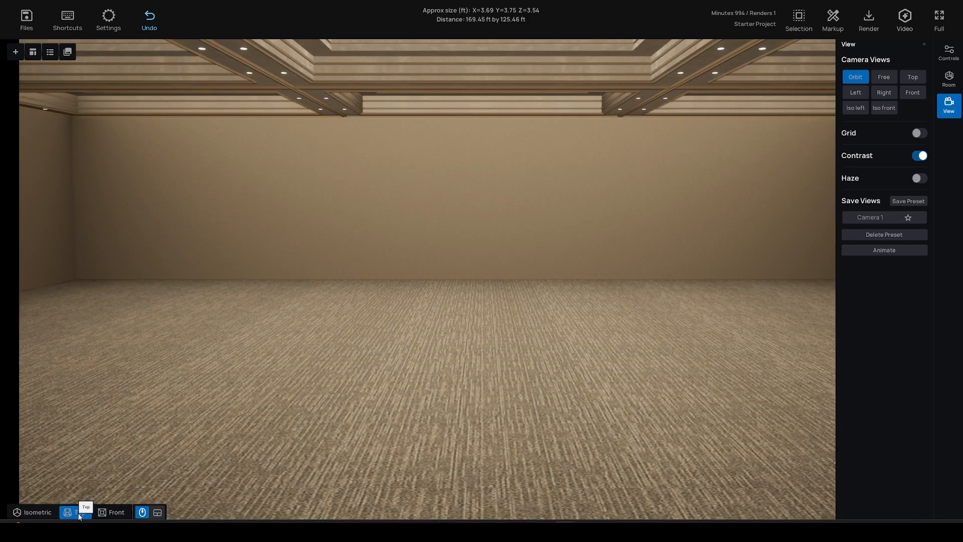
pyautogui.click(36, 512)
pyautogui.click(74, 513)
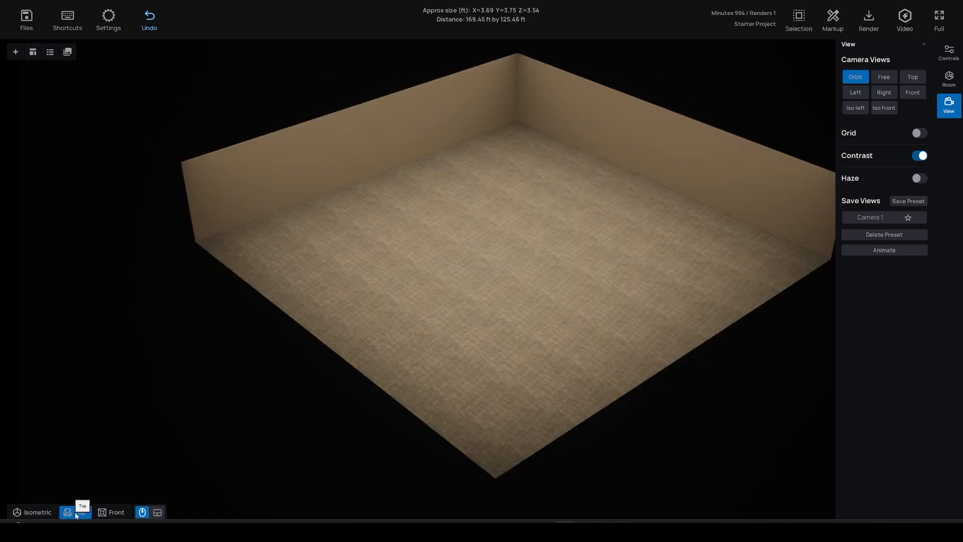
pyautogui.click(118, 512)
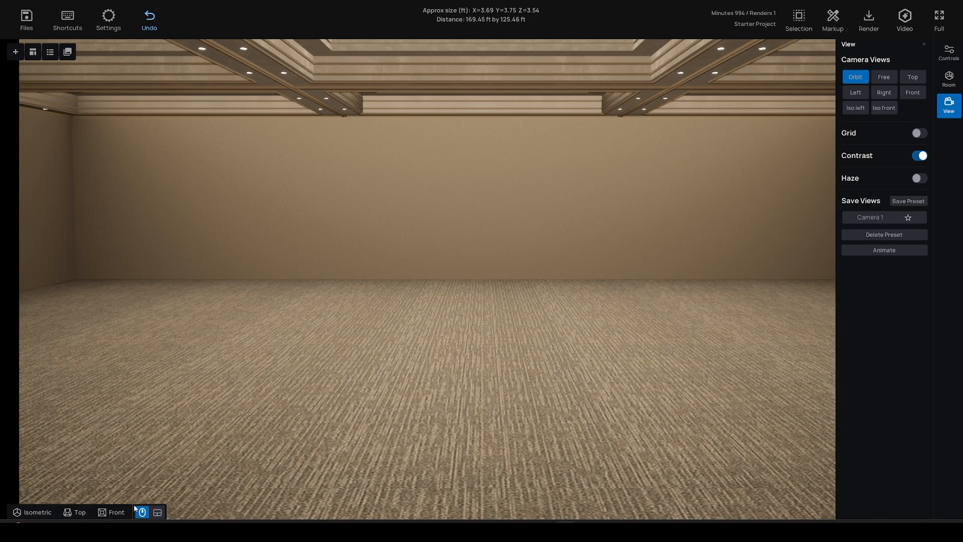
# With the shortcut reference open, test moving the camera forward, backward, sideways, up and down, and close the reference.
pyautogui.click(67, 21)
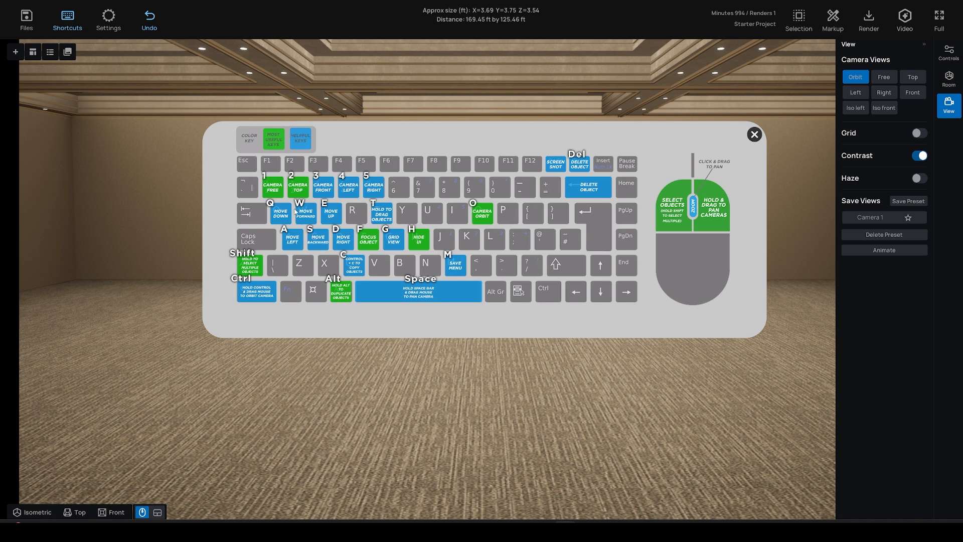
pyautogui.press('w')
pyautogui.press('a')
pyautogui.press('s')
pyautogui.press('d')
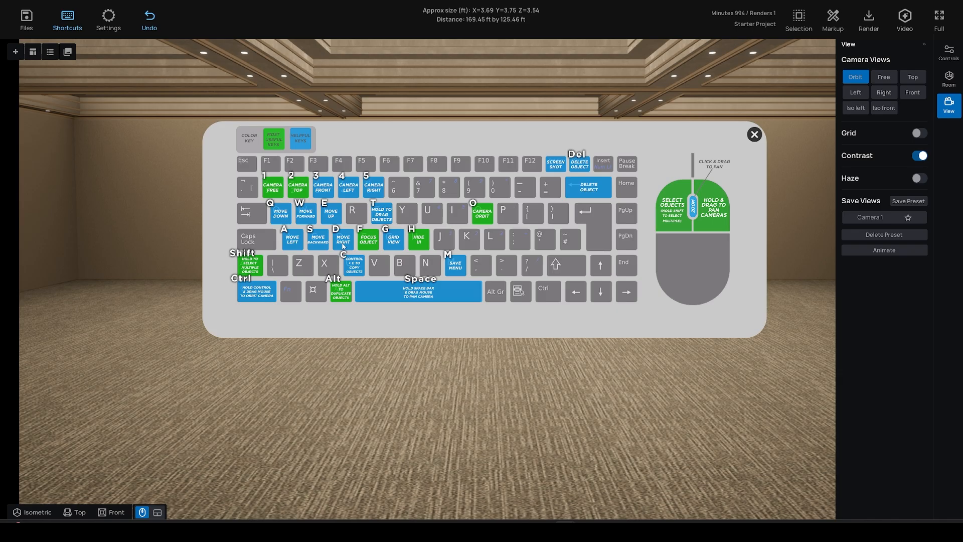
pyautogui.press('q')
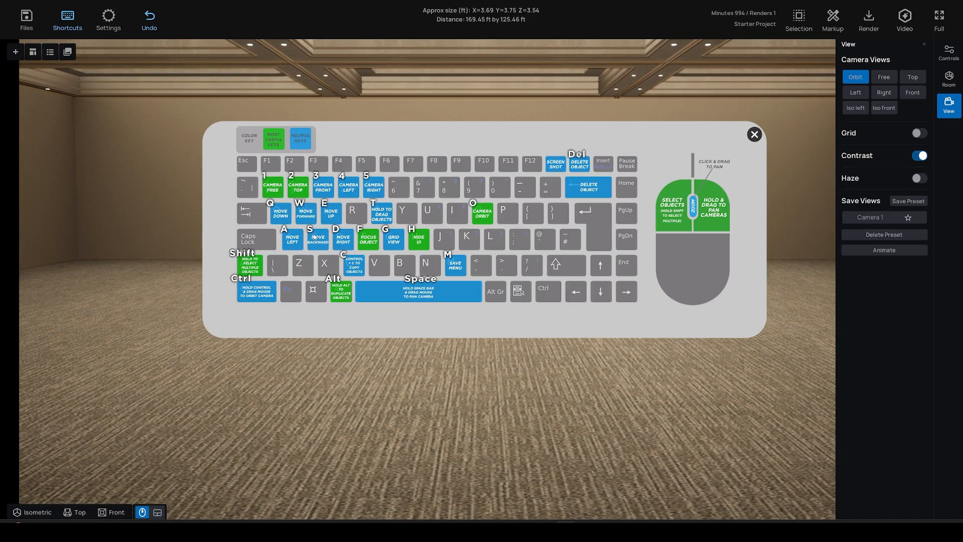
pyautogui.press('e')
pyautogui.press('w')
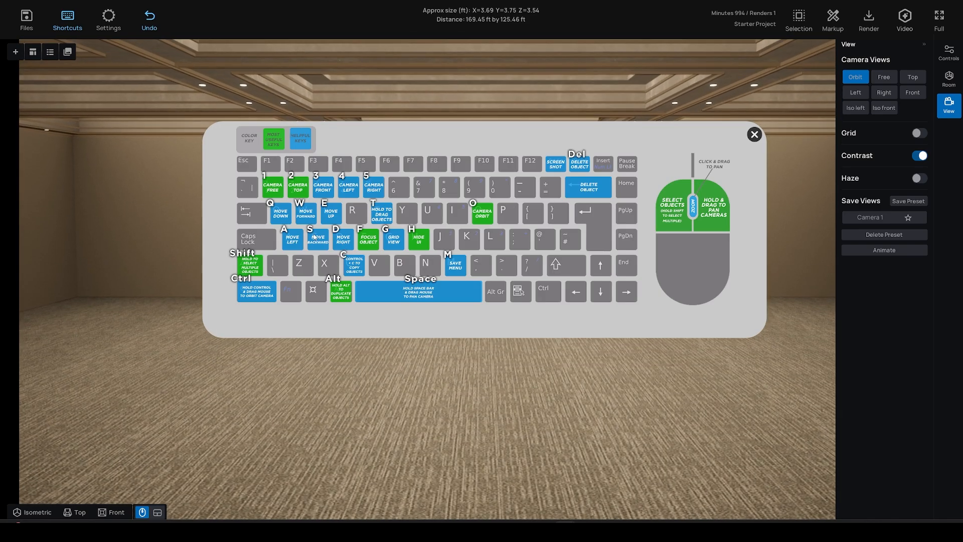
pyautogui.press('s')
pyautogui.press('s')
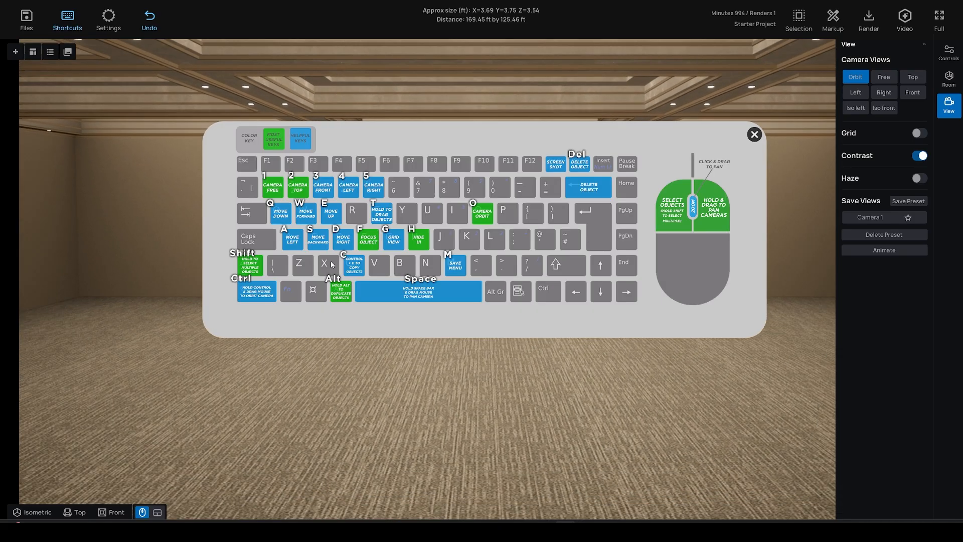
pyautogui.press('d')
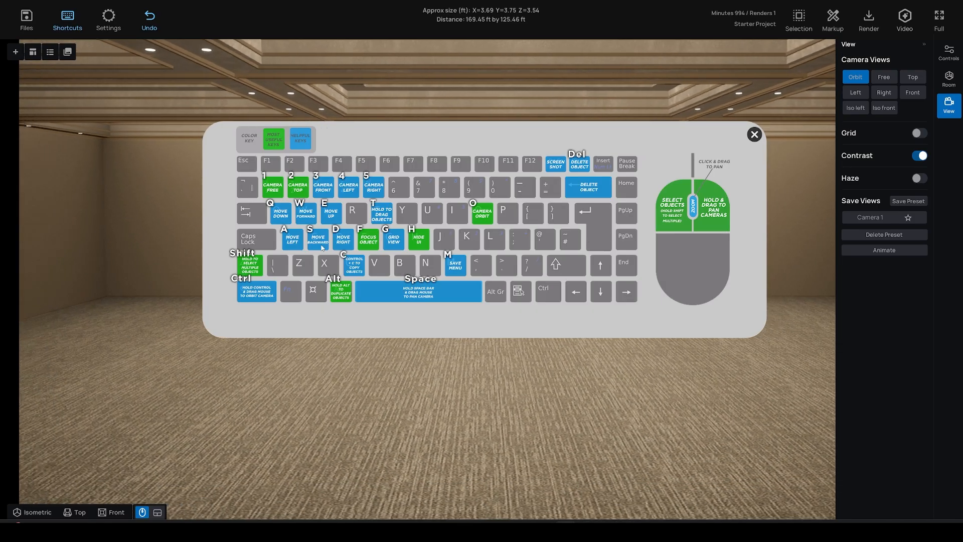
pyautogui.press('a')
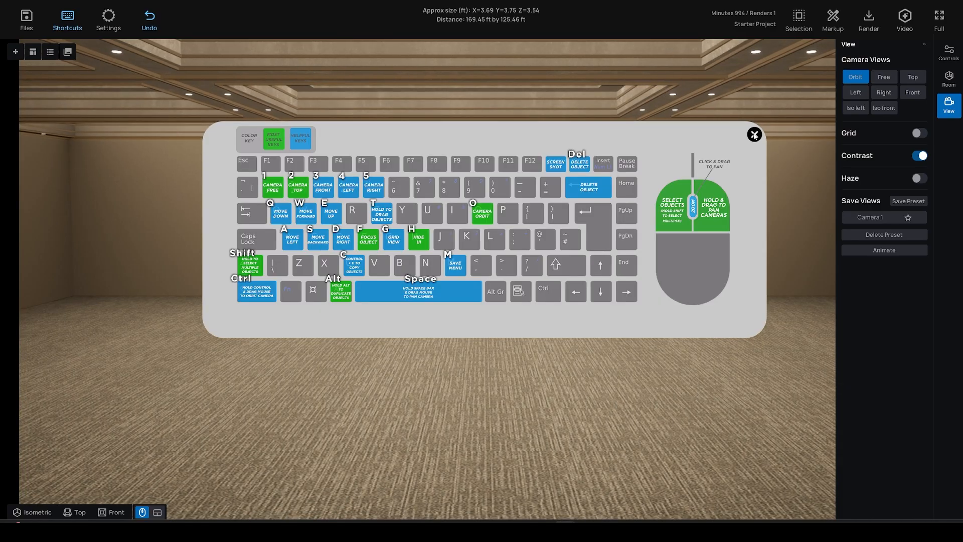
pyautogui.click(754, 134)
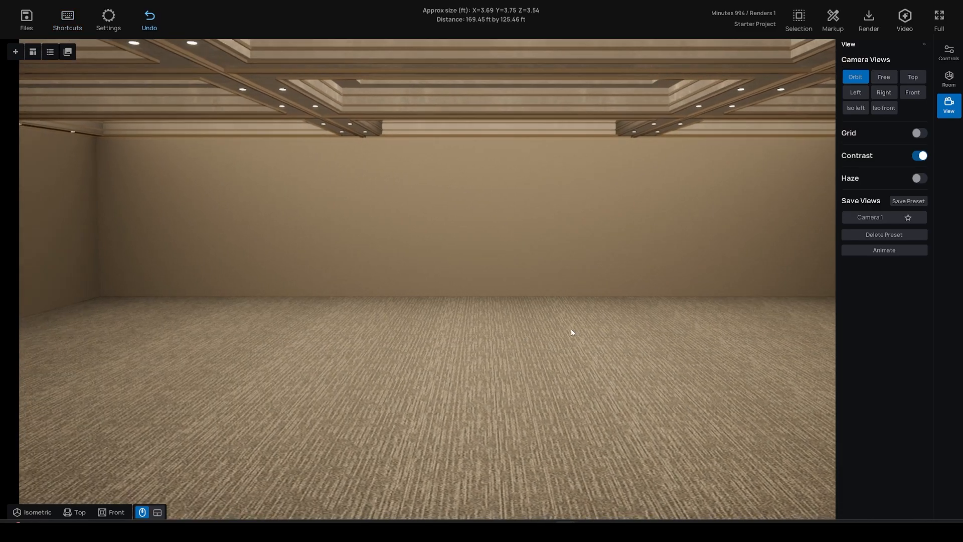
# Practise moving the Orbit camera forward and backward, turning it, and zooming in and out inside the room.
pyautogui.press('w')
pyautogui.moveTo(588, 352); pyautogui.dragTo(557, 371, button='right')
pyautogui.press('s')
pyautogui.scroll(3, 555, 352)
pyautogui.scroll(3, 544, 369)
pyautogui.scroll(-5, 543, 369)
pyautogui.scroll(5, 542, 369)
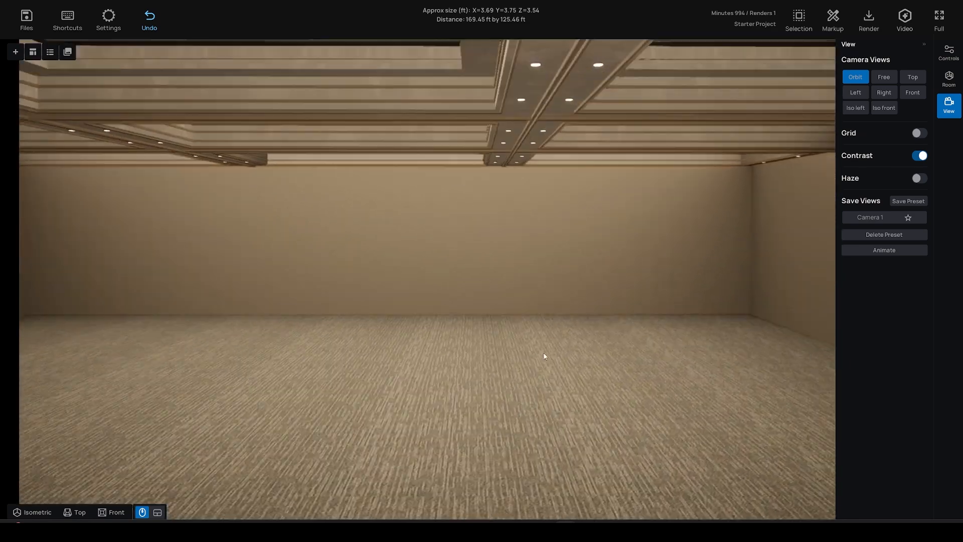
pyautogui.scroll(-3, 545, 357)
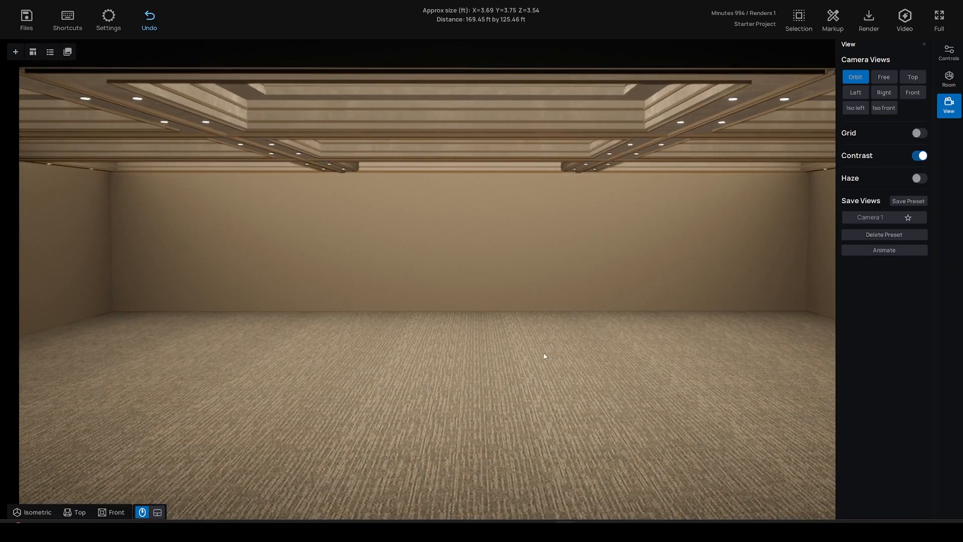
# Review the shortcut reference while trying selection rectangles on the empty floor, and close the reference.
pyautogui.click(68, 18)
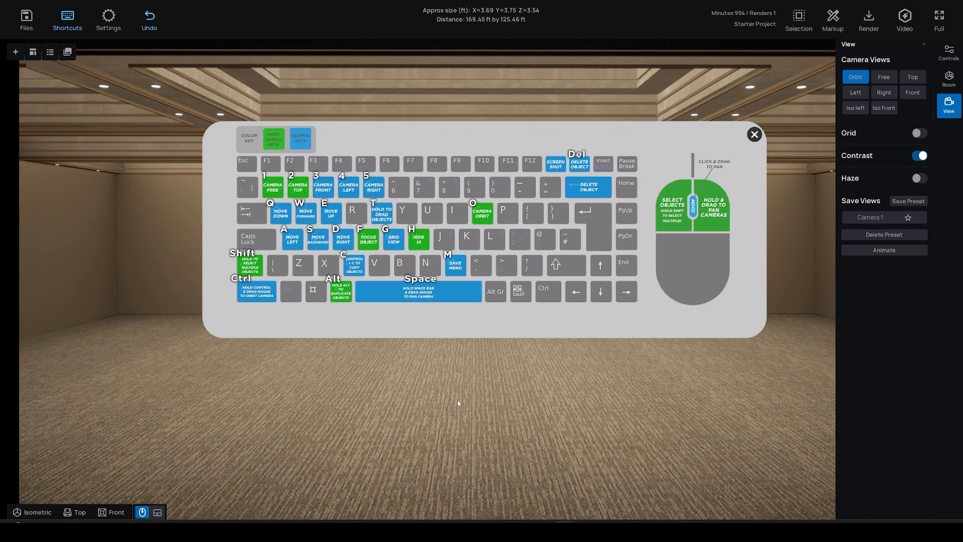
pyautogui.moveTo(281, 381); pyautogui.dragTo(736, 424)
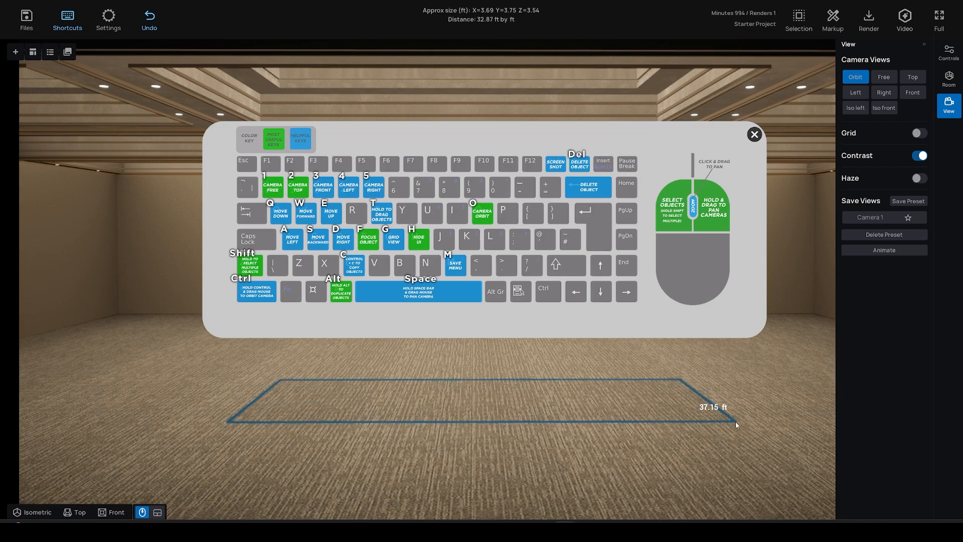
pyautogui.moveTo(300, 358); pyautogui.dragTo(724, 413)
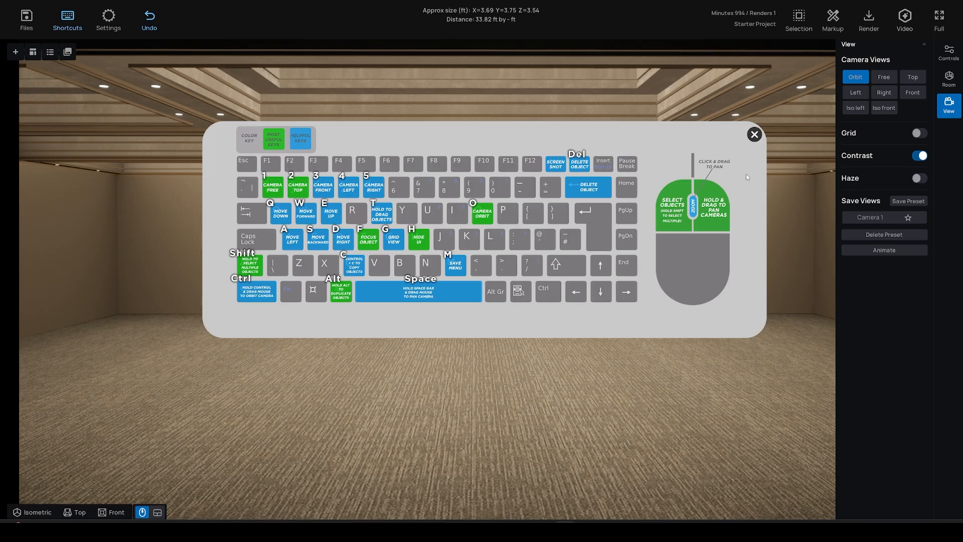
pyautogui.click(754, 135)
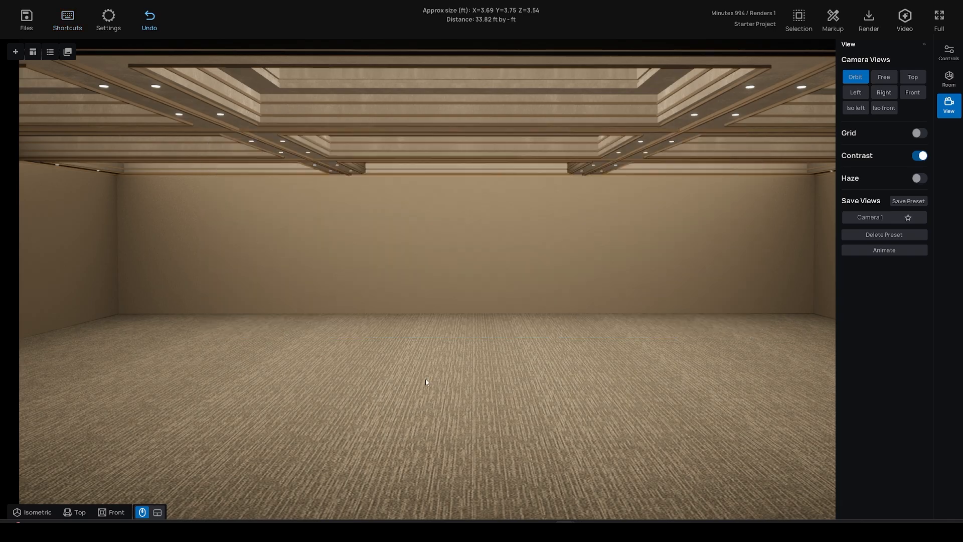
# Place a 6x8 stage riser, duplicate it into a row of four on the floor, and clear the risers.
pyautogui.click(15, 51)
pyautogui.moveTo(83, 298); pyautogui.dragTo(671, 369)
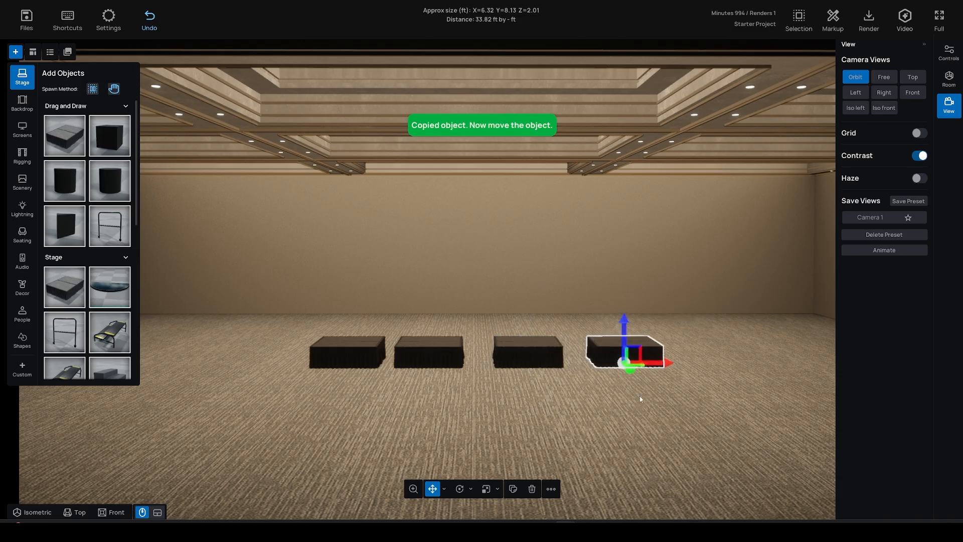
pyautogui.click(516, 490)
pyautogui.moveTo(636, 381); pyautogui.dragTo(442, 401)
pyautogui.click(442, 401)
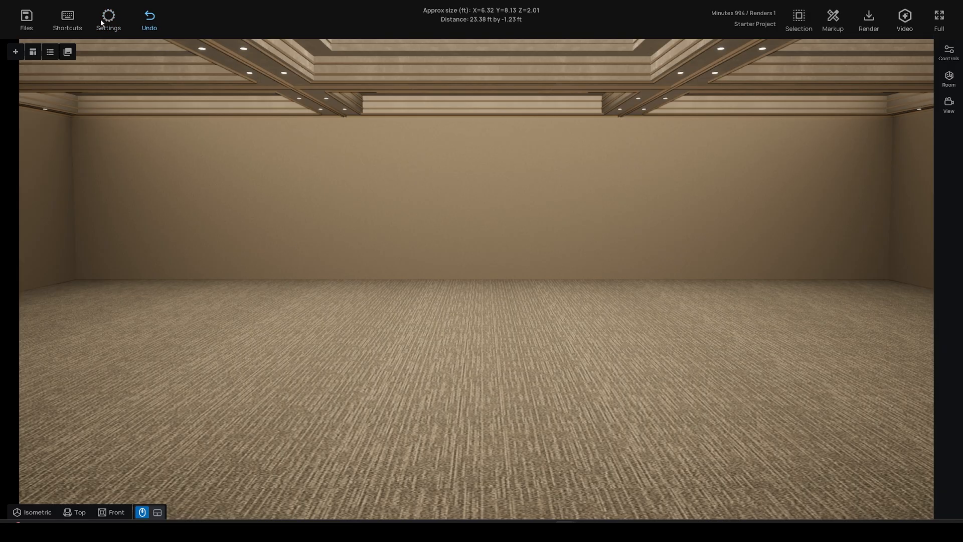
# Open the application settings and examine the UI size options, keeping Large UI.
pyautogui.click(104, 20)
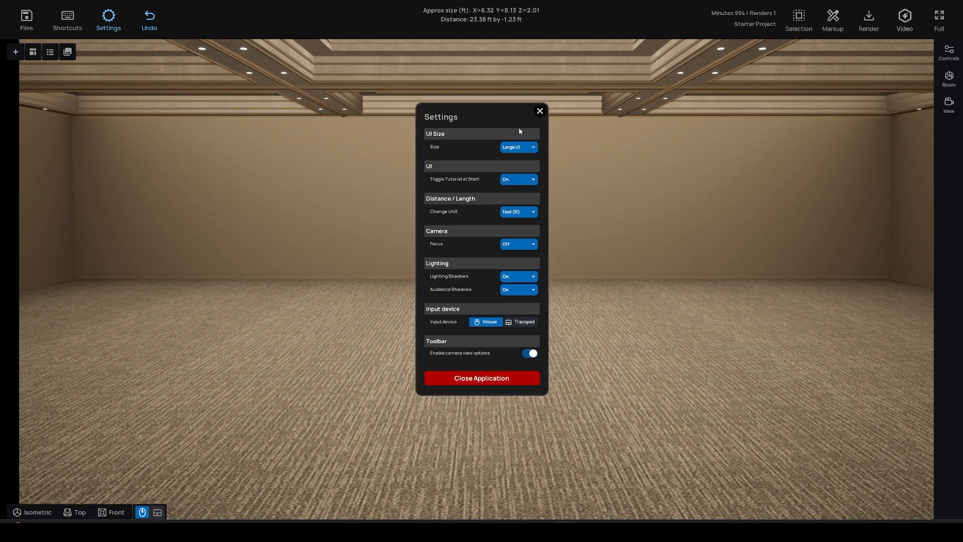
pyautogui.click(532, 151)
pyautogui.click(532, 149)
pyautogui.click(526, 148)
pyautogui.click(526, 148)
pyautogui.click(526, 149)
pyautogui.click(512, 161)
pyautogui.scroll(1, 292, 138)
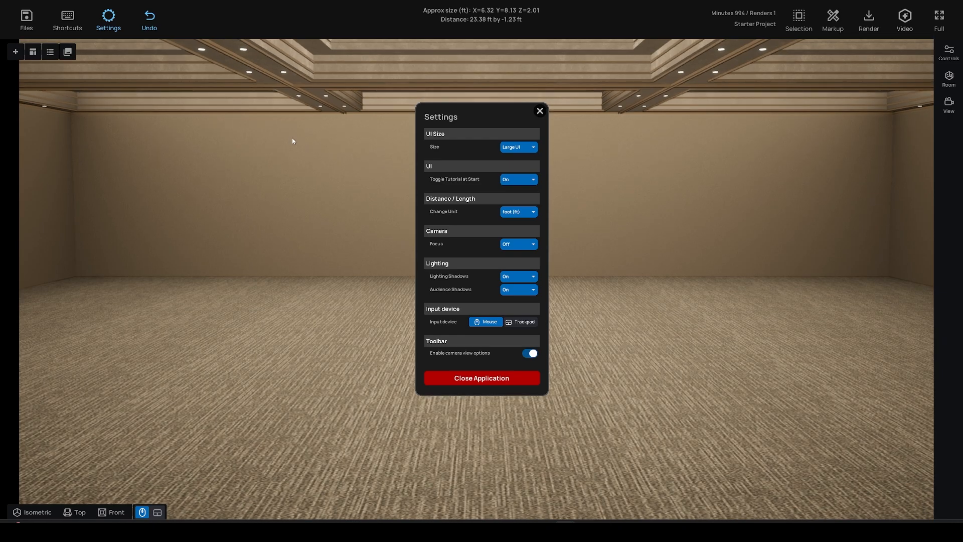
pyautogui.scroll(1, 292, 138)
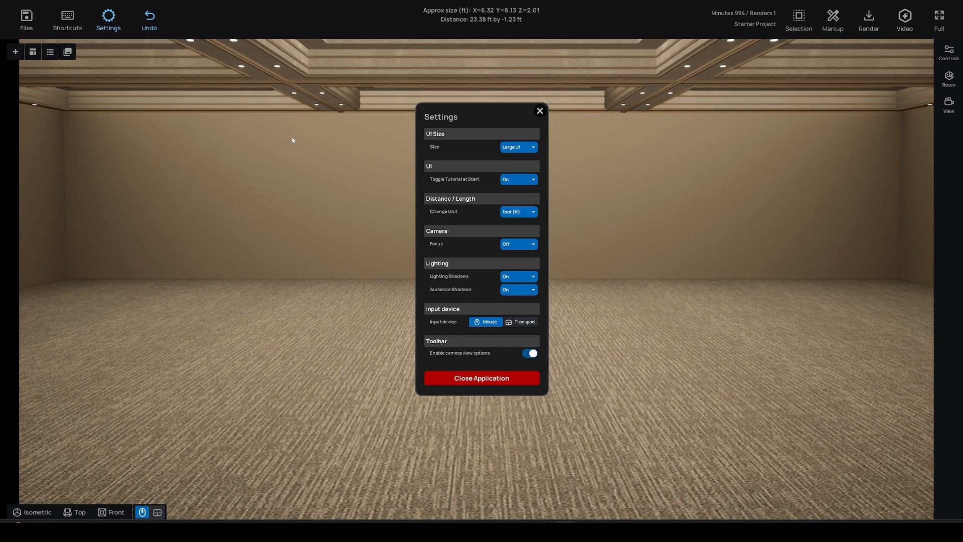
# Examine the options for showing the tutorial at start, keeping it On.
pyautogui.click(522, 181)
pyautogui.click(508, 180)
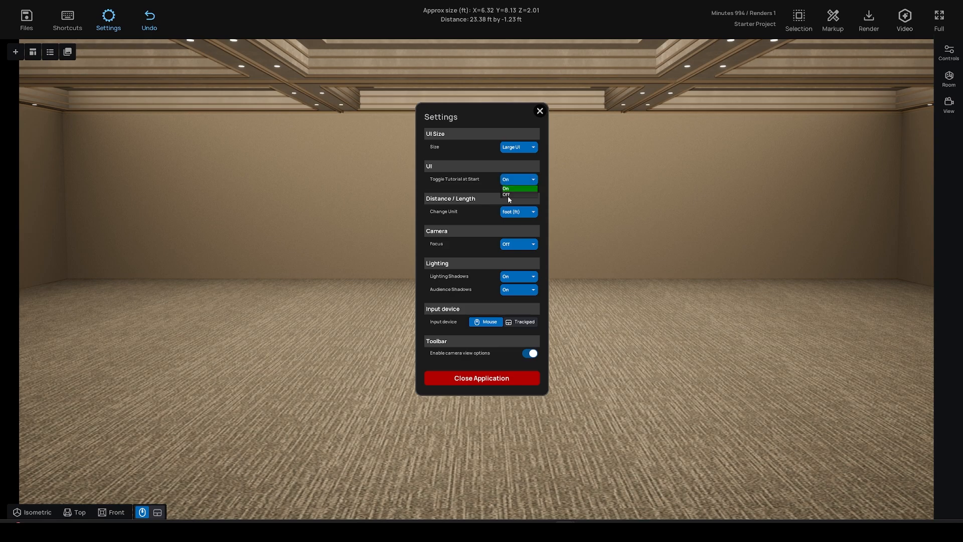
pyautogui.click(526, 181)
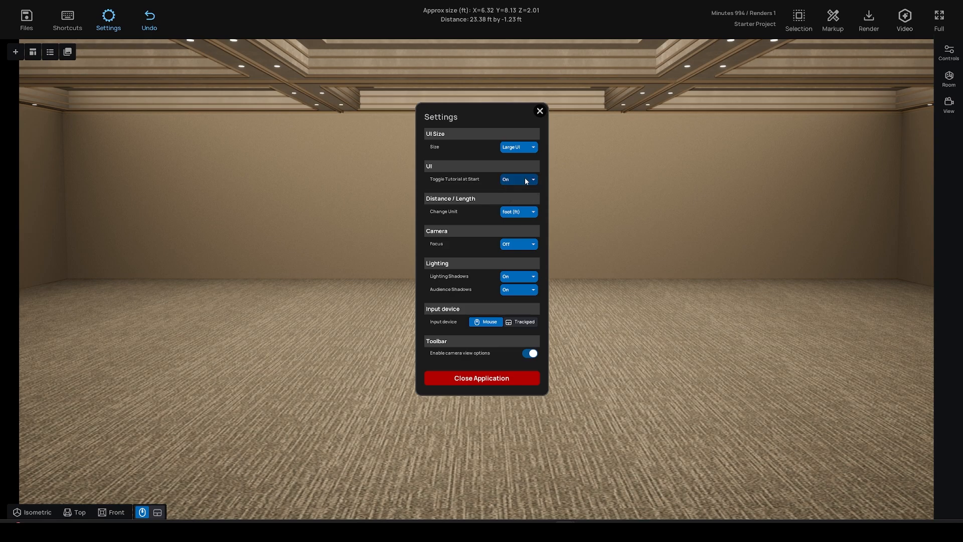
# Place a 6x8 stage riser on the floor with its selection controls shown, for comparing distance units.
pyautogui.click(525, 214)
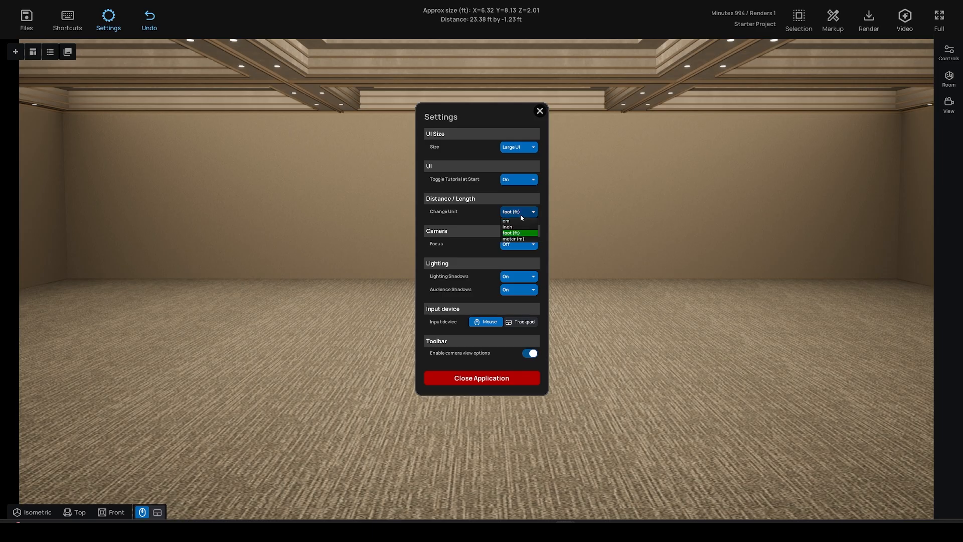
pyautogui.click(943, 55)
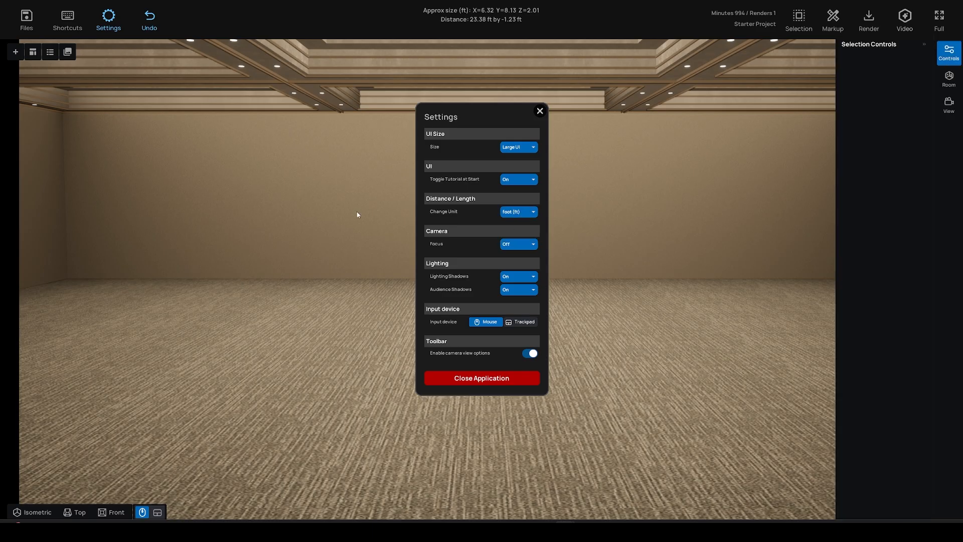
pyautogui.click(16, 52)
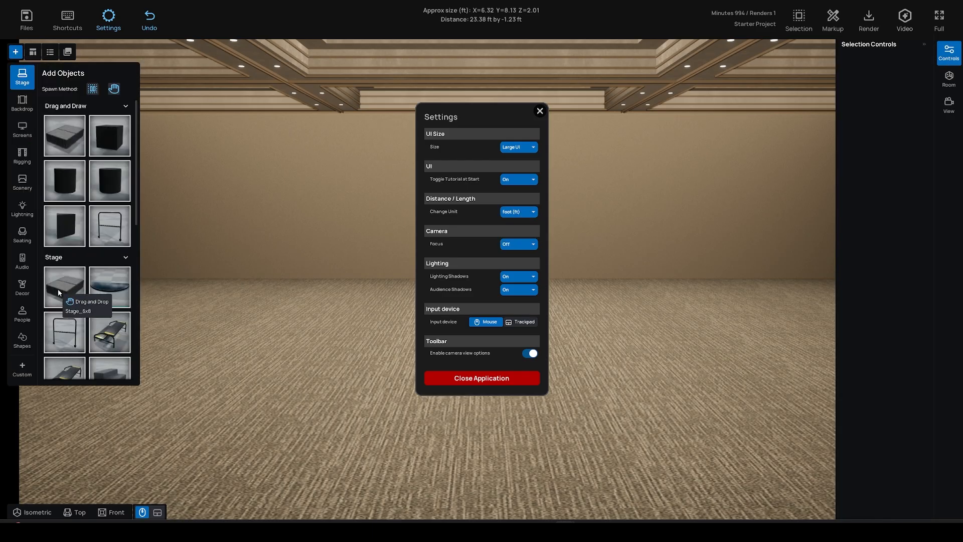
pyautogui.moveTo(52, 289); pyautogui.dragTo(383, 333)
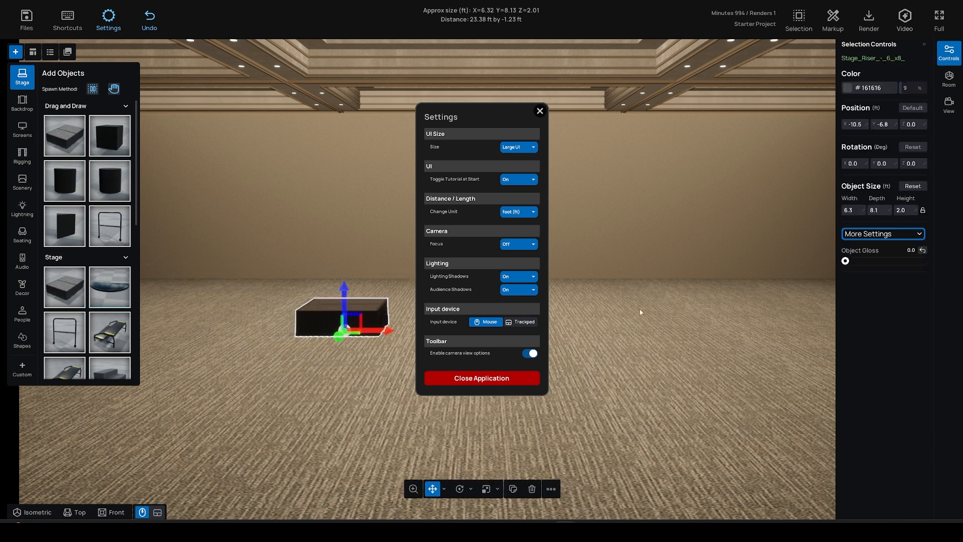
# Switch the distance unit to inch, meter and back to foot, and delete the stage riser.
pyautogui.click(513, 212)
pyautogui.click(509, 227)
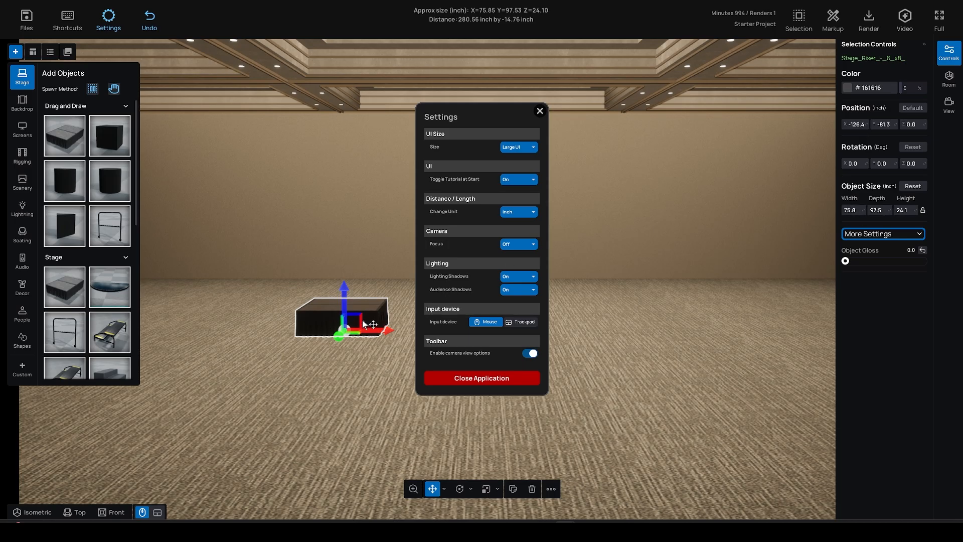
pyautogui.click(521, 217)
pyautogui.click(517, 235)
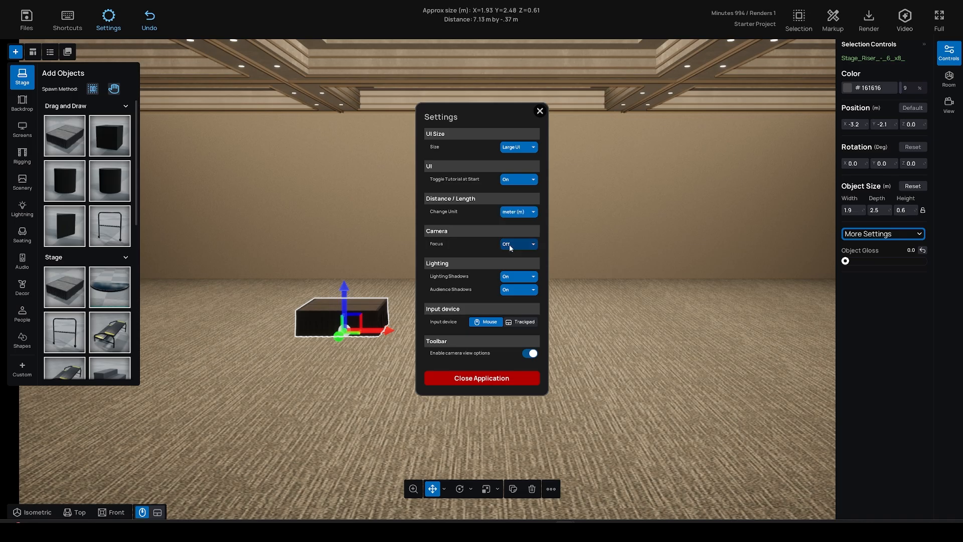
pyautogui.click(517, 213)
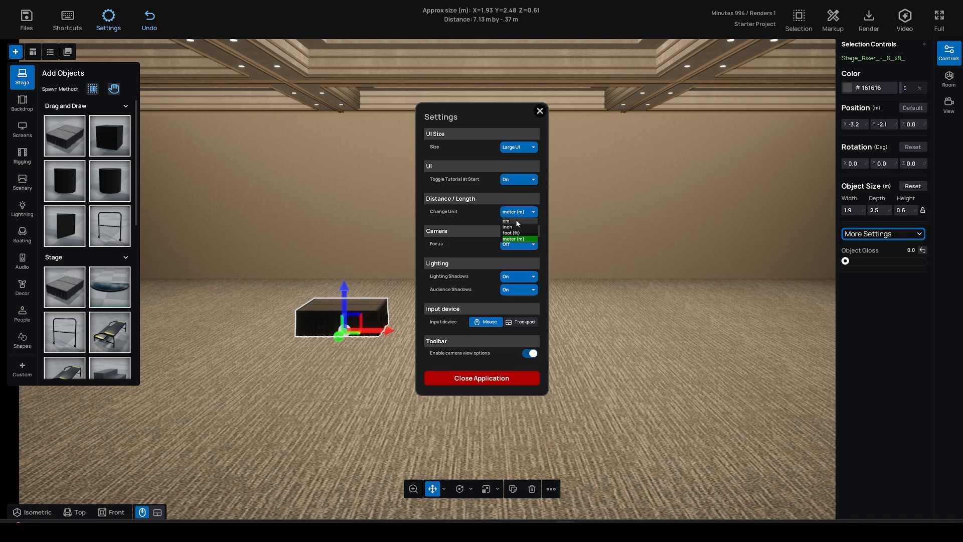
pyautogui.click(513, 234)
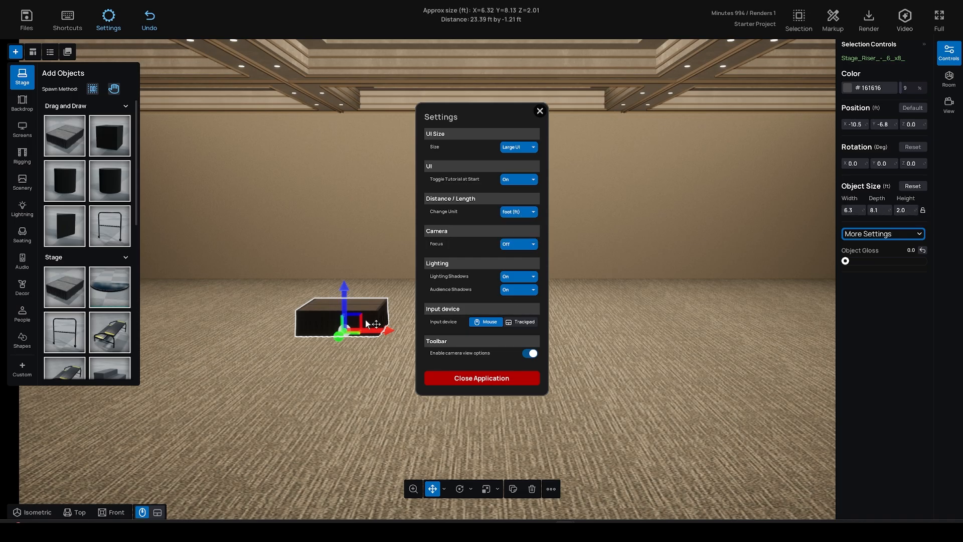
pyautogui.click(533, 489)
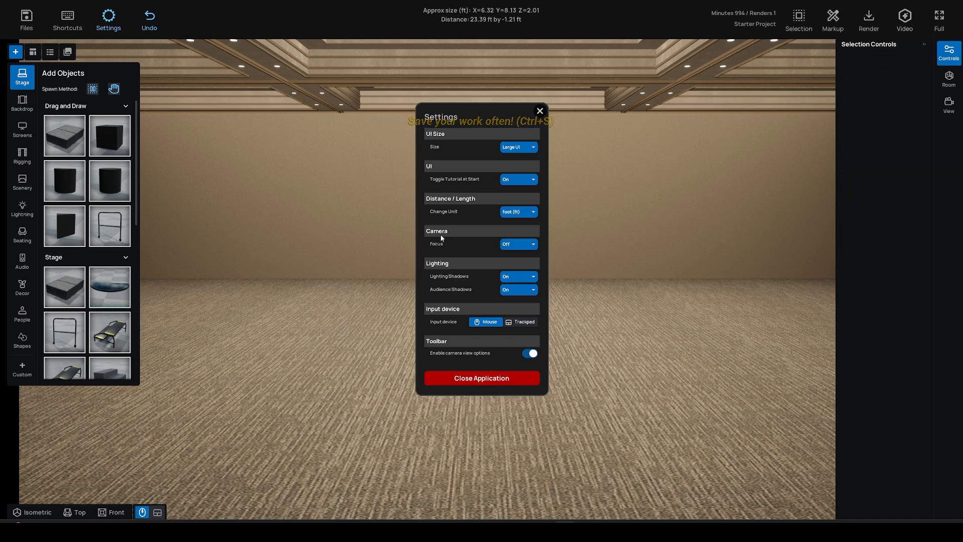
# Turn the camera Focus setting On, test it by zooming in the room, and set it back to Off.
pyautogui.click(530, 245)
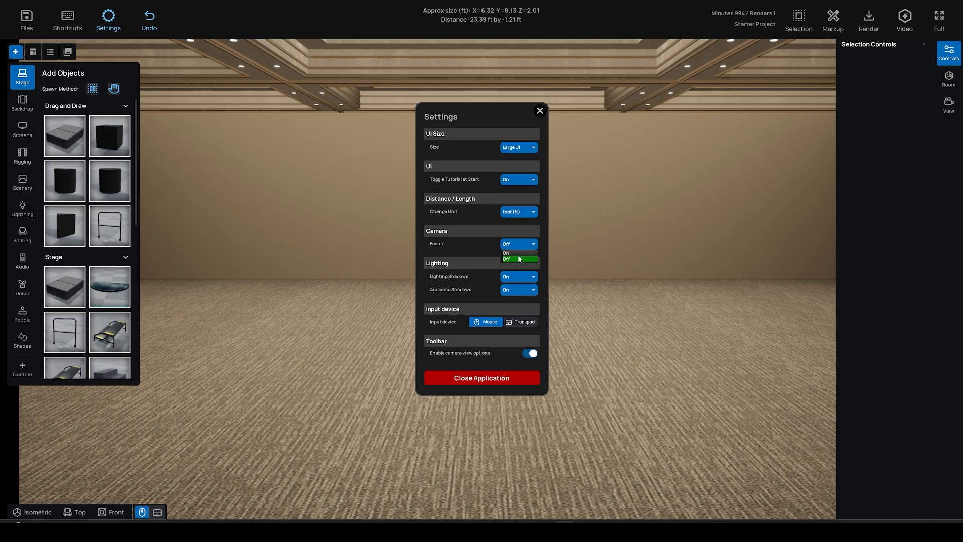
pyautogui.click(508, 254)
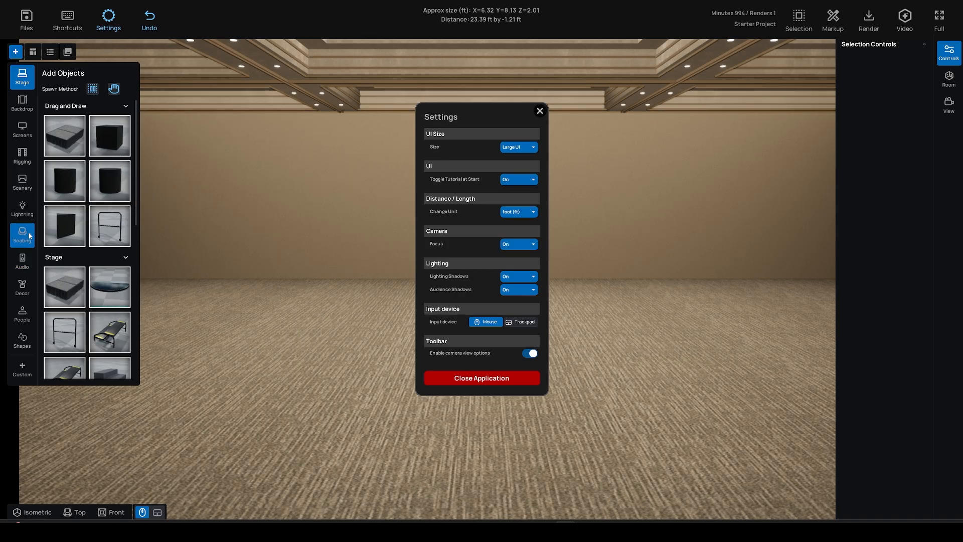
pyautogui.scroll(1, 361, 301)
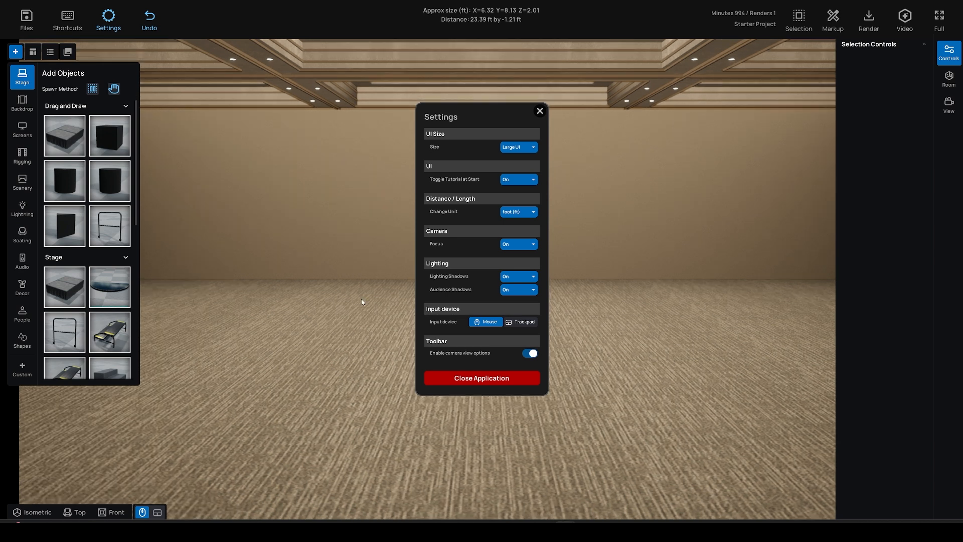
pyautogui.scroll(1, 366, 297)
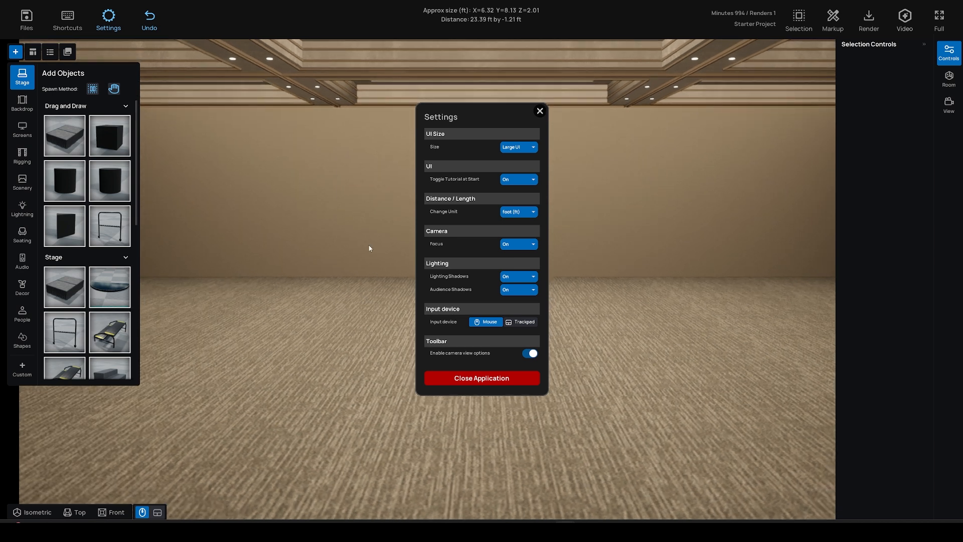
pyautogui.click(524, 243)
pyautogui.click(523, 255)
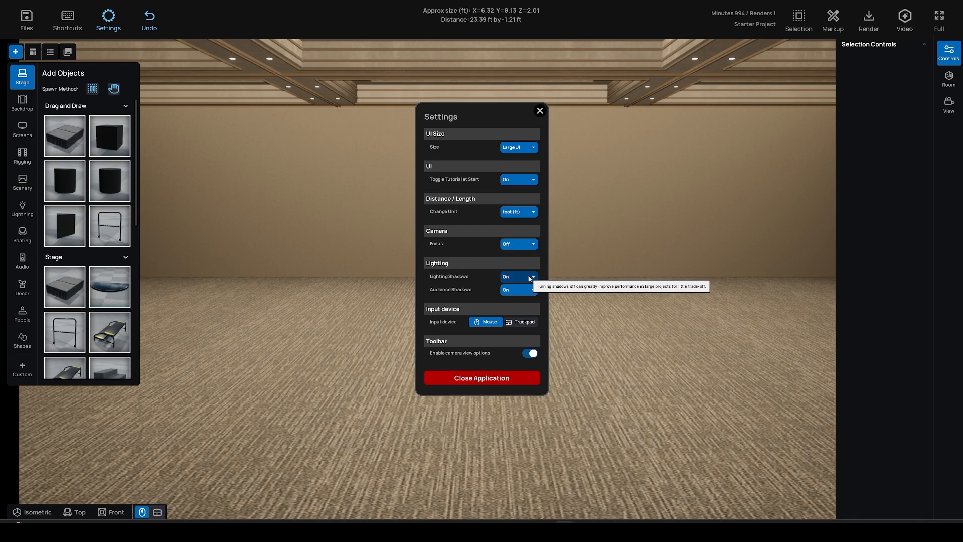
# Try switching Audience Shadows Off and back On in the lighting settings.
pyautogui.scroll(2, 356, 296)
pyautogui.scroll(-2, 347, 300)
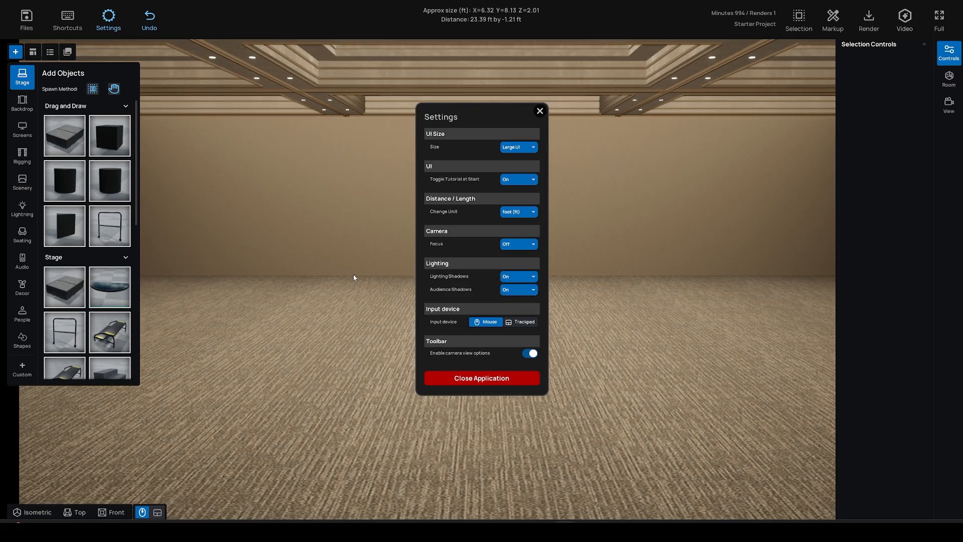
pyautogui.click(515, 291)
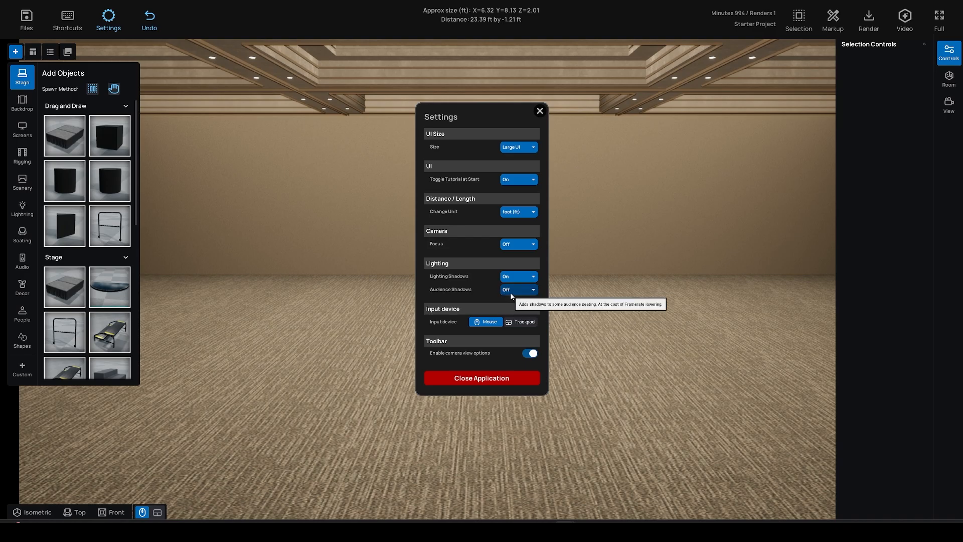
pyautogui.click(512, 292)
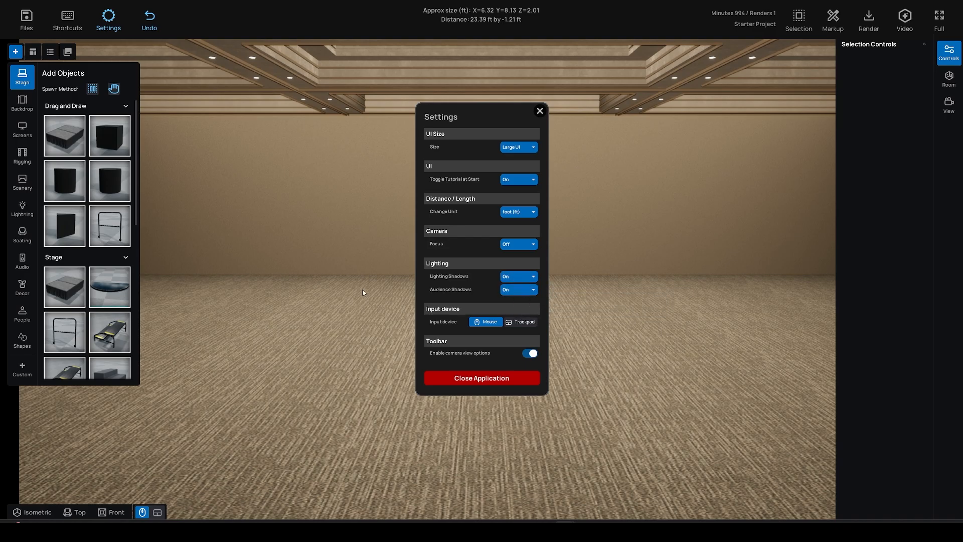
pyautogui.scroll(2, 363, 291)
pyautogui.scroll(3, 363, 290)
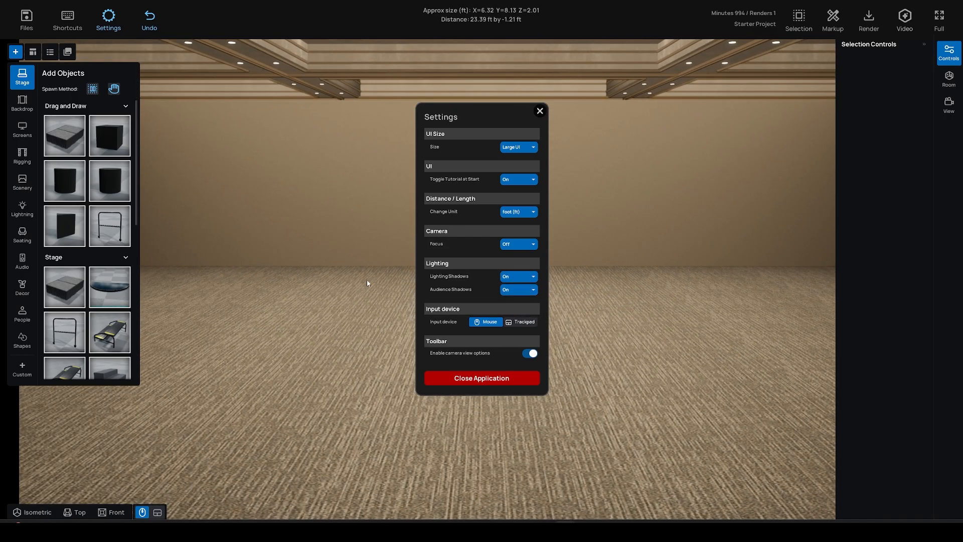
pyautogui.scroll(1, 366, 282)
pyautogui.click(516, 290)
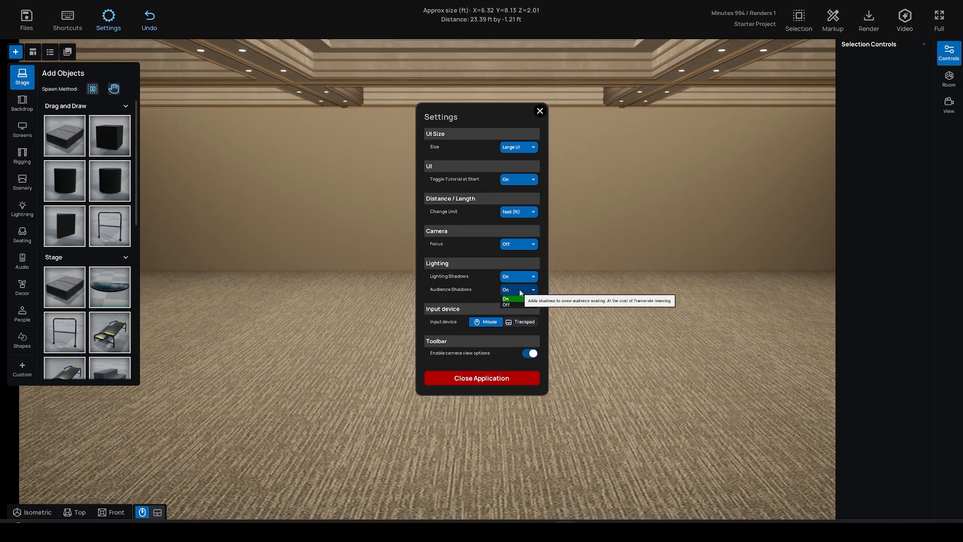
pyautogui.click(516, 305)
pyautogui.click(517, 290)
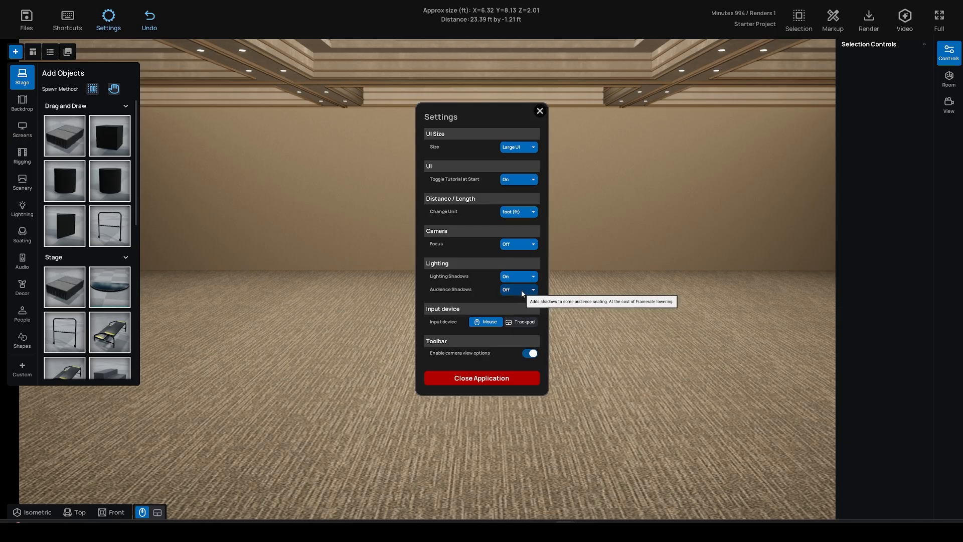
pyautogui.click(518, 299)
pyautogui.click(518, 291)
# Examine the Lighting Shadows options, keeping them On, and inspect the room's lighting up close.
pyautogui.click(519, 276)
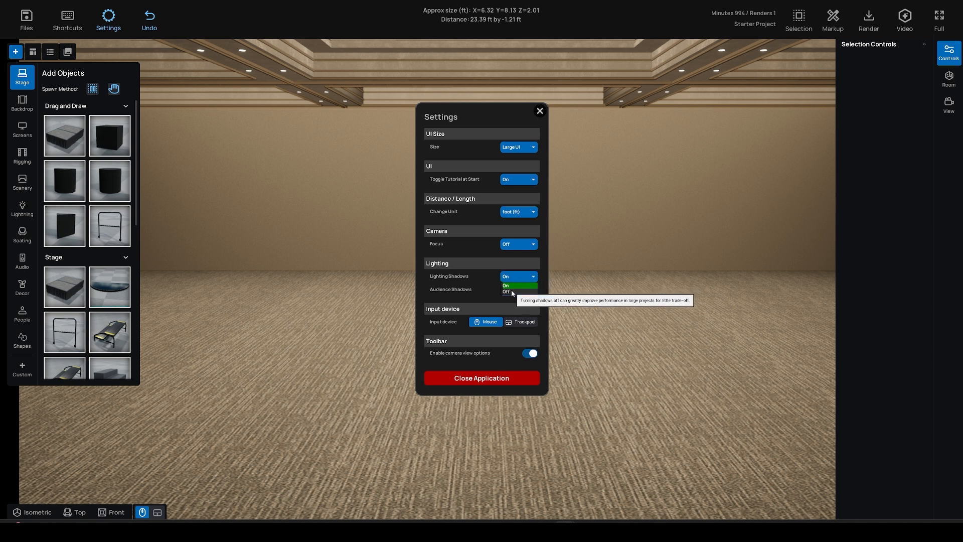
pyautogui.click(520, 280)
pyautogui.scroll(2, 376, 310)
pyautogui.scroll(-3, 376, 308)
pyautogui.scroll(3, 375, 306)
pyautogui.scroll(-4, 376, 308)
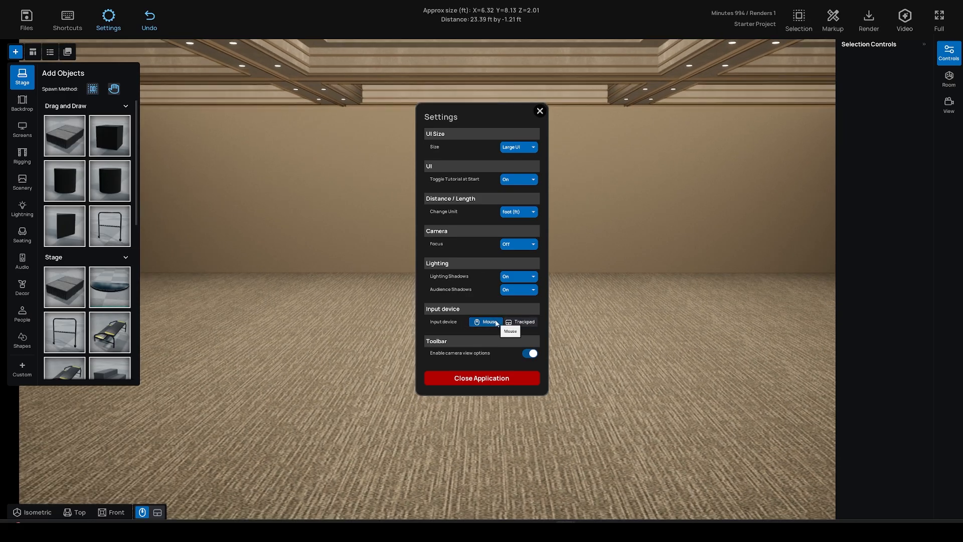
# Switch the input device to Trackpad and back to Mouse, and toggle the camera view options off and on.
pyautogui.click(532, 325)
pyautogui.click(489, 324)
pyautogui.click(528, 353)
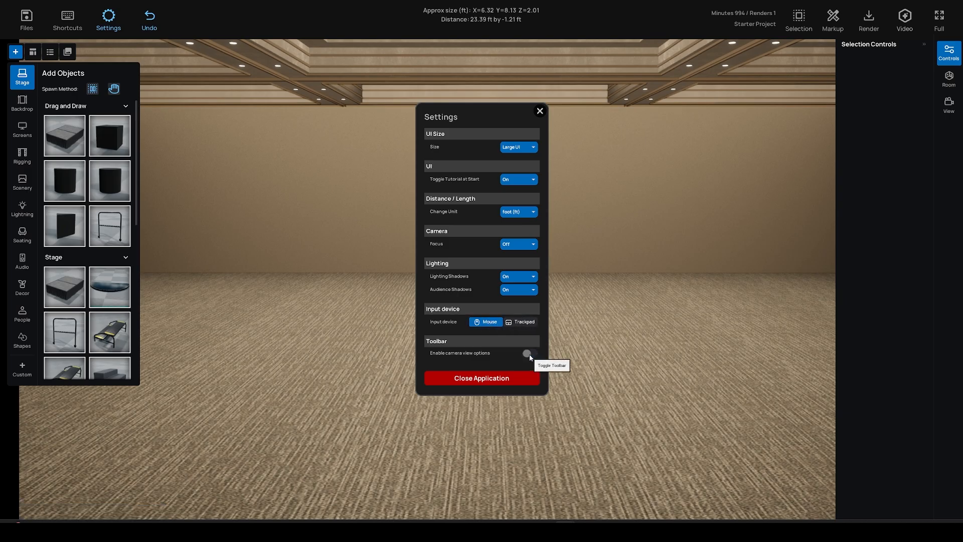
pyautogui.click(529, 354)
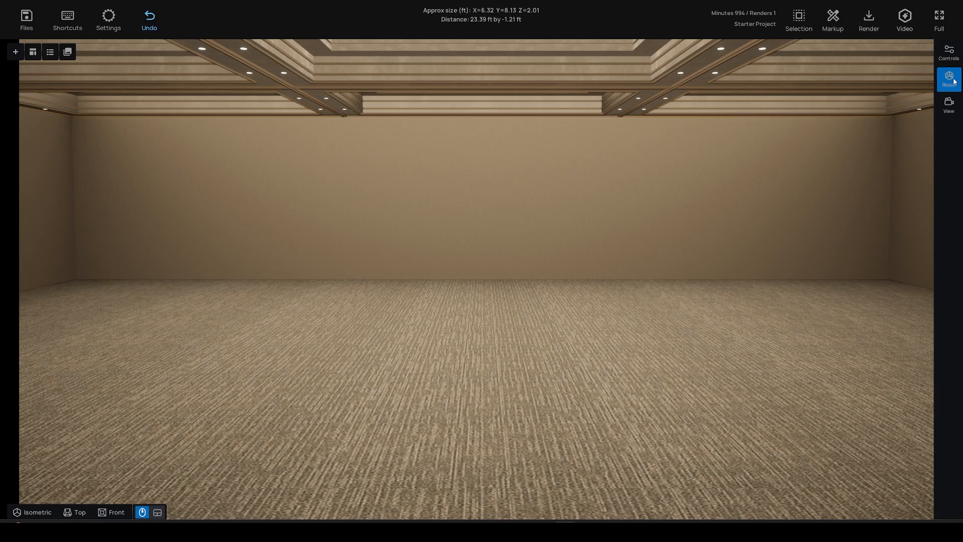
# Start editing the room, try several ceiling styles, and finish on the cream coffered ceiling.
pyautogui.click(949, 79)
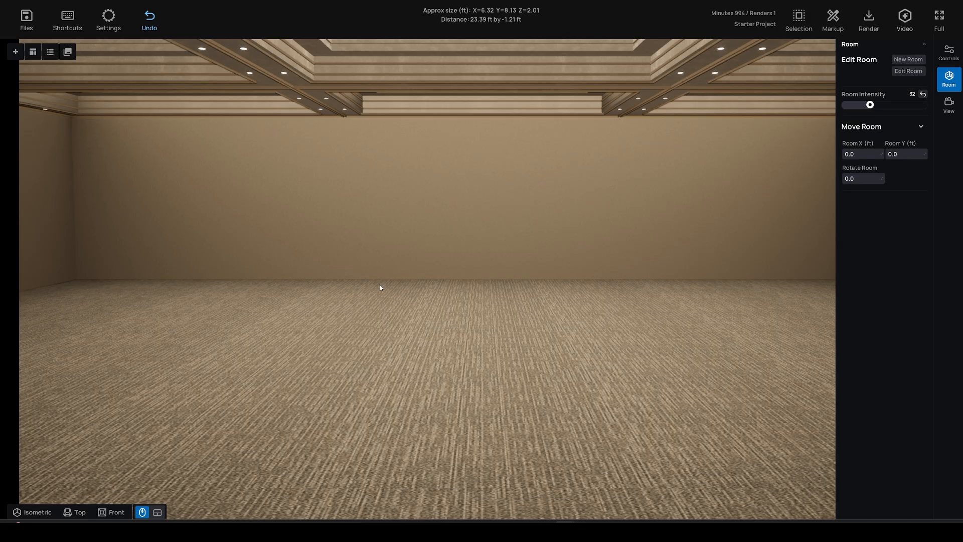
pyautogui.scroll(-1, 380, 288)
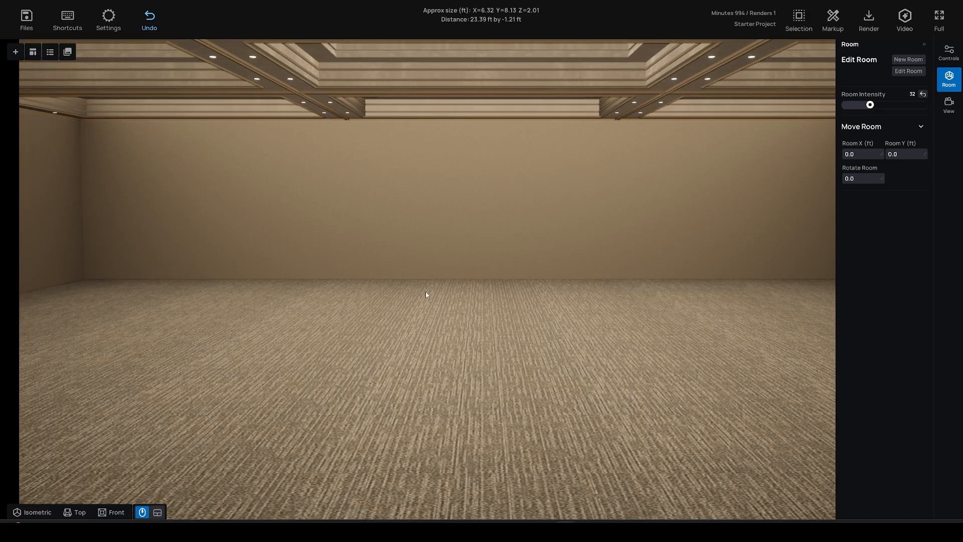
pyautogui.click(908, 70)
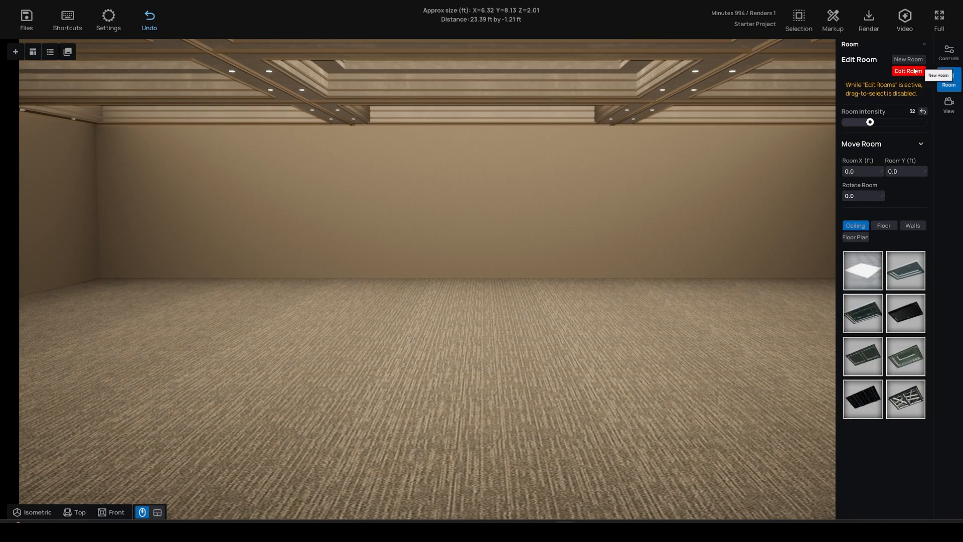
pyautogui.click(863, 313)
pyautogui.click(904, 319)
pyautogui.click(903, 360)
pyautogui.click(866, 359)
pyautogui.click(866, 384)
pyautogui.click(907, 353)
pyautogui.click(906, 271)
# Try the FloorMat_03 and FloorMat_04 floor materials and return the floor to FloorMat_02.
pyautogui.click(894, 225)
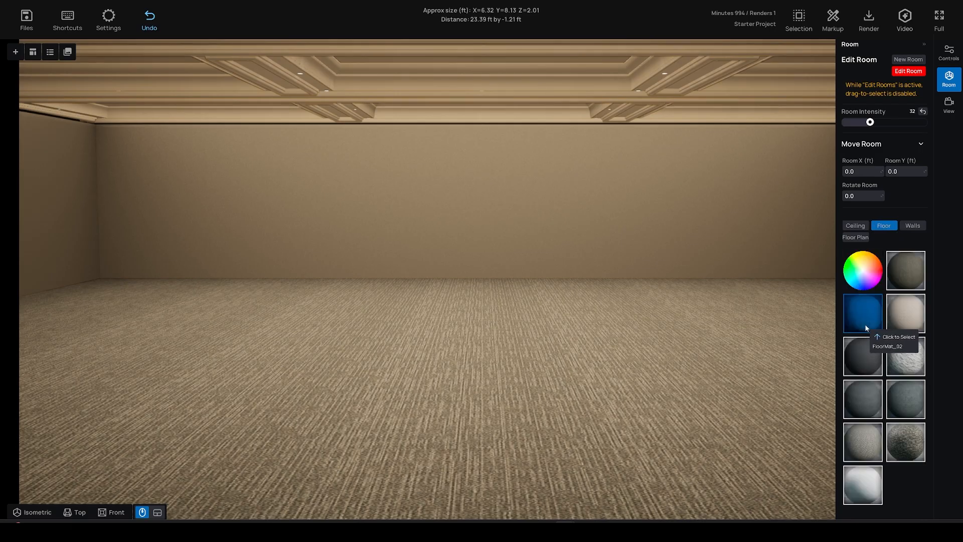
pyautogui.click(902, 313)
pyautogui.click(862, 361)
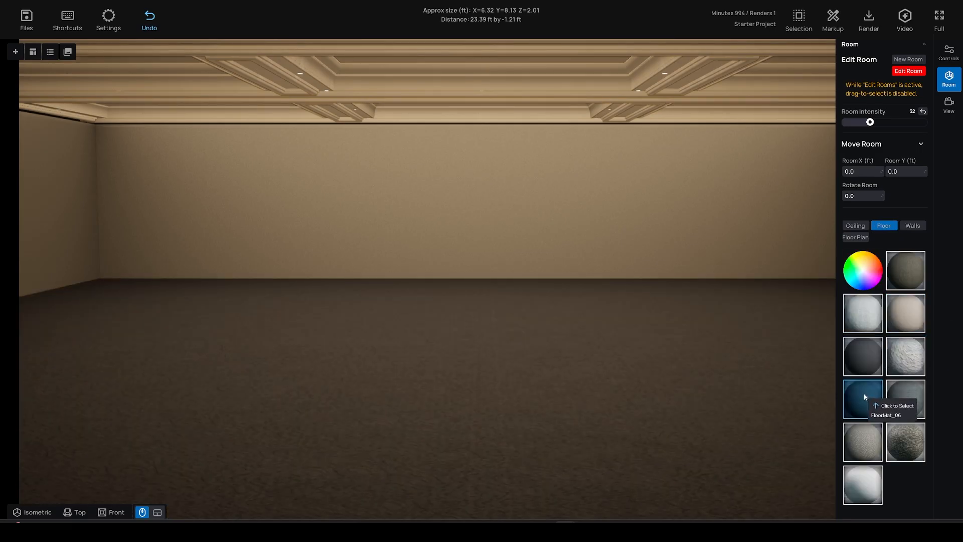
pyautogui.click(864, 307)
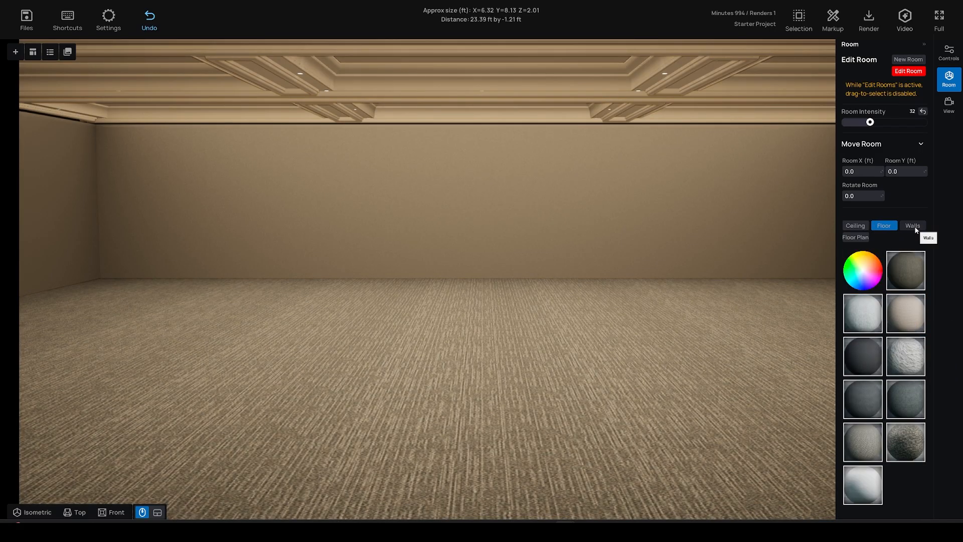
# Try different wall materials for the room and finish with Wall_Mat_04.
pyautogui.click(912, 225)
pyautogui.click(906, 315)
pyautogui.click(907, 351)
pyautogui.click(855, 358)
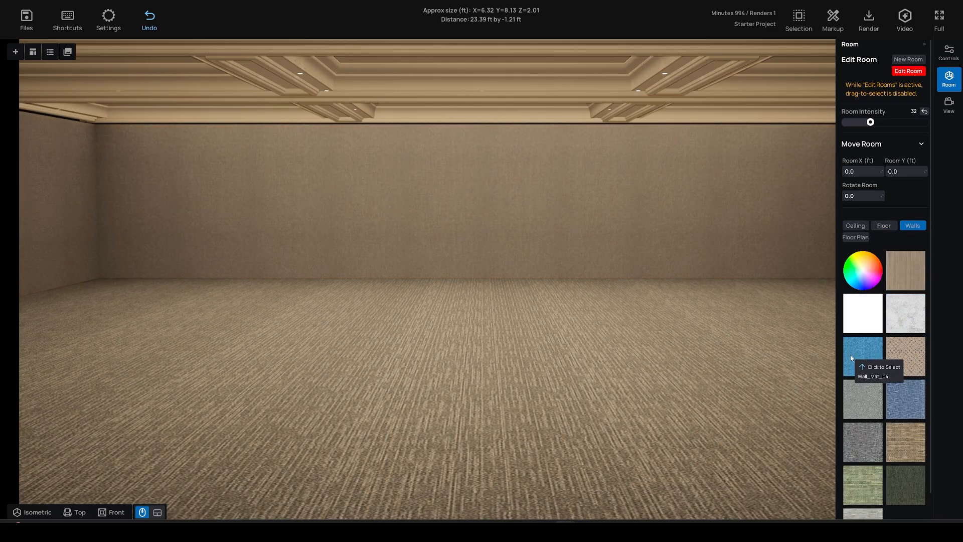
# Lower the Room Intensity to 13 and enter 0 for the room's X position.
pyautogui.moveTo(871, 122)
pyautogui.mouseDown()
pyautogui.moveTo(878, 122)
pyautogui.moveTo(846, 122)
pyautogui.moveTo(856, 122)
pyautogui.mouseUp()
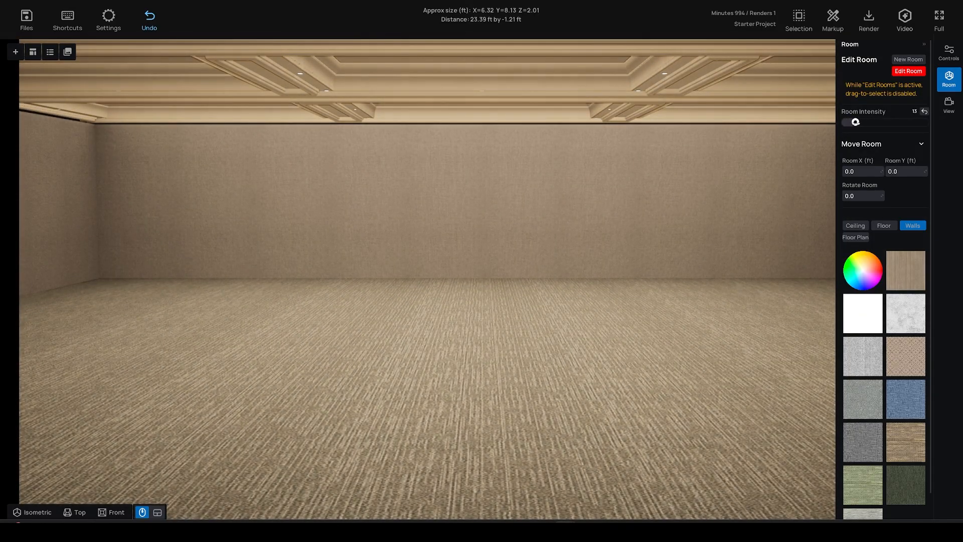
pyautogui.moveTo(855, 196); pyautogui.dragTo(859, 171)
pyautogui.write('0')
pyautogui.press('Return')
# Leave room editing and review the Basic, Custom and Pre-Made new-room options without choosing one.
pyautogui.click(907, 71)
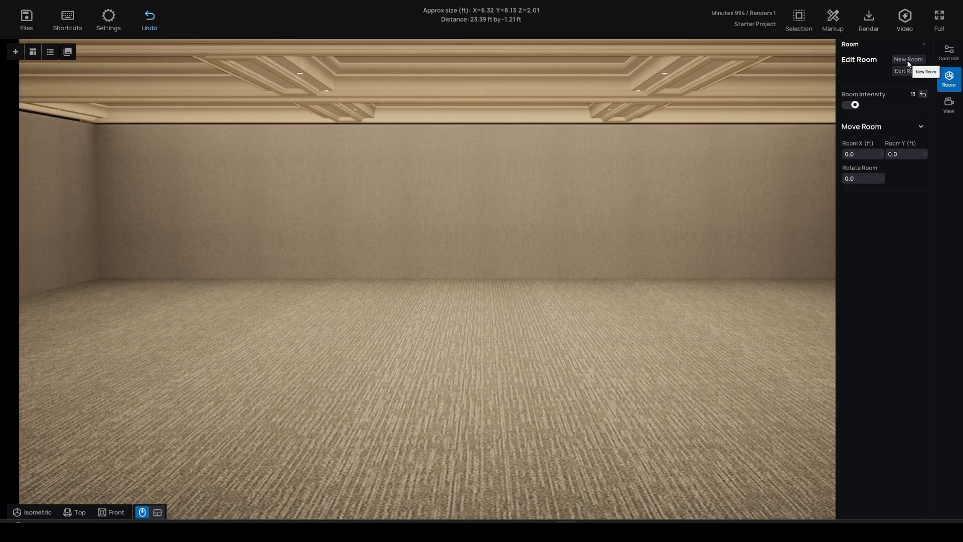
pyautogui.click(909, 60)
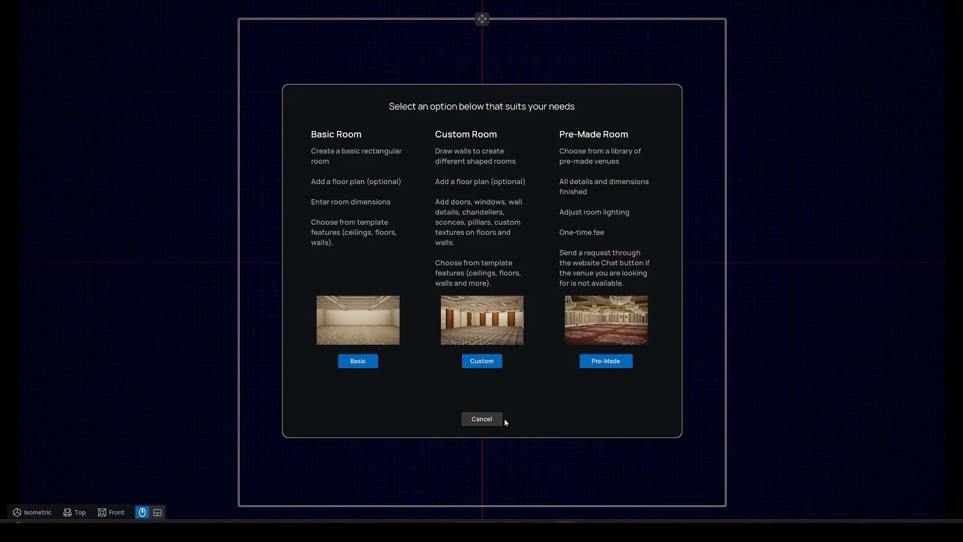
pyautogui.click(483, 420)
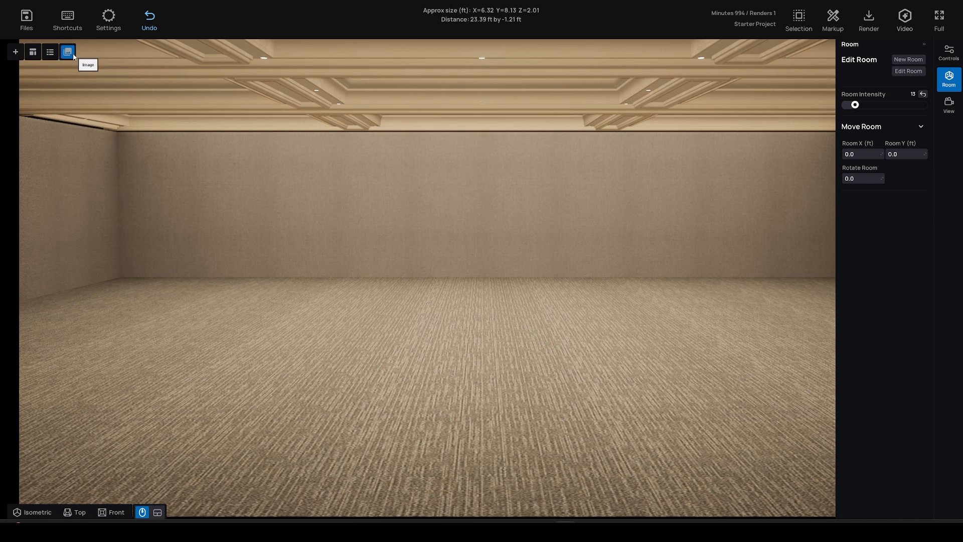
# Load the chandelier ballroom with patterned carpet from the venue templates, replacing the current room.
pyautogui.click(34, 54)
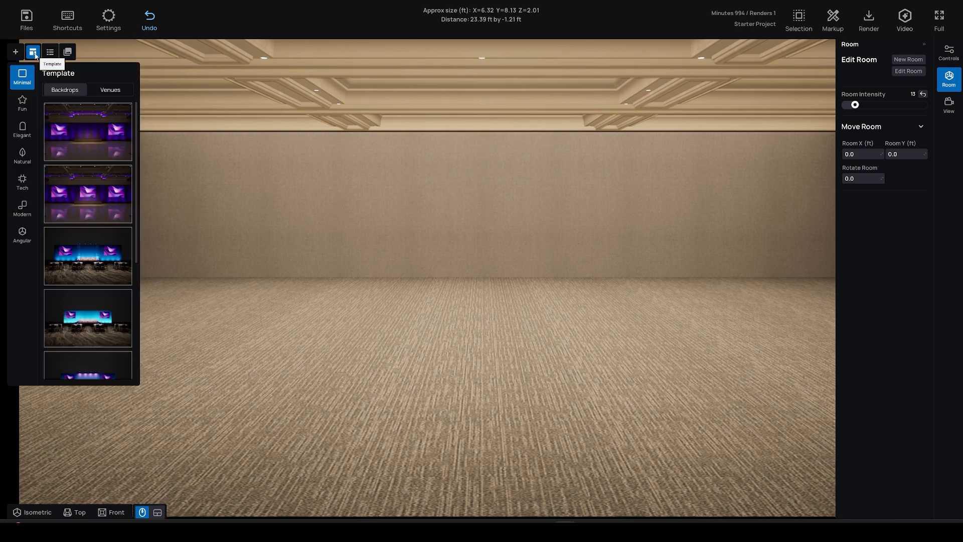
pyautogui.click(110, 90)
pyautogui.scroll(2, 122, 231)
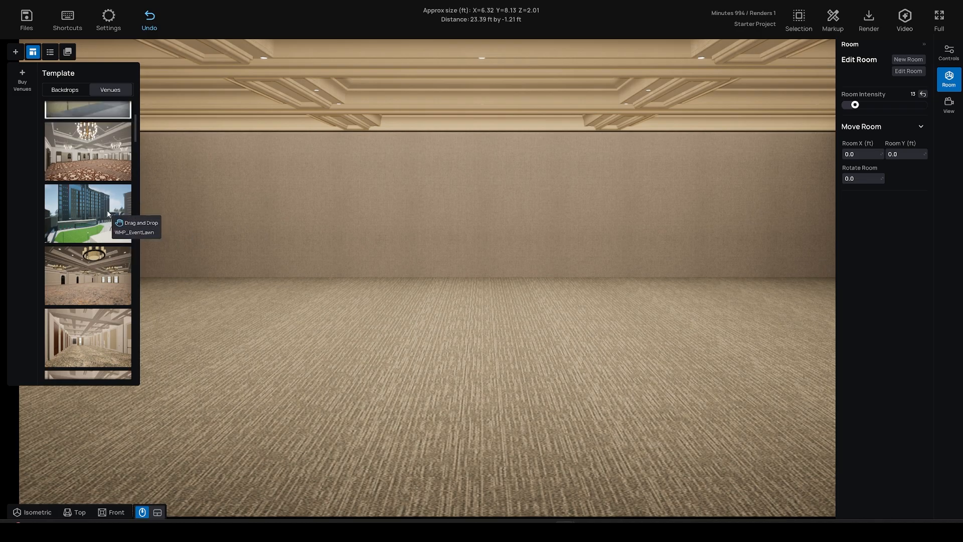
pyautogui.moveTo(89, 184); pyautogui.dragTo(486, 297)
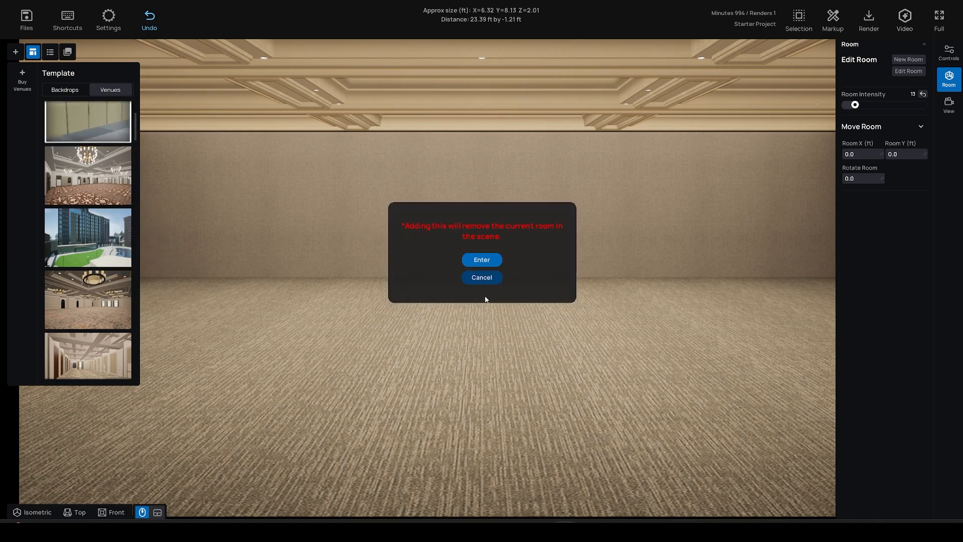
pyautogui.click(482, 259)
# Set the Room Intensity to 26 and inspect the ballroom from different angles.
pyautogui.moveTo(443, 358); pyautogui.dragTo(476, 350, button='middle')
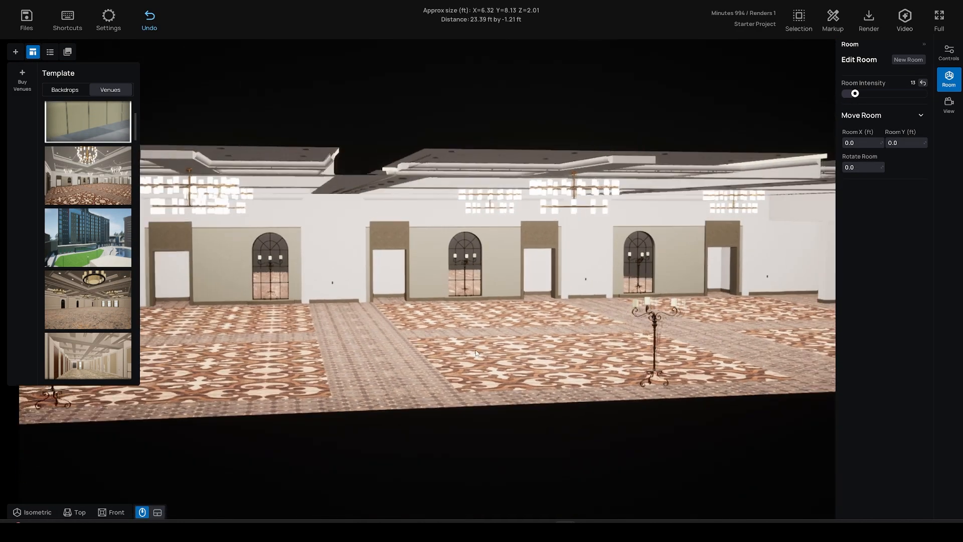
pyautogui.scroll(-3, 476, 346)
pyautogui.moveTo(389, 312); pyautogui.dragTo(771, 225, button='middle')
pyautogui.moveTo(859, 97); pyautogui.dragTo(866, 96)
pyautogui.moveTo(602, 266); pyautogui.dragTo(583, 294, button='middle')
# Examine the ballroom's floor plan from above and return to the front view.
pyautogui.press('t')
pyautogui.scroll(-2, 548, 317)
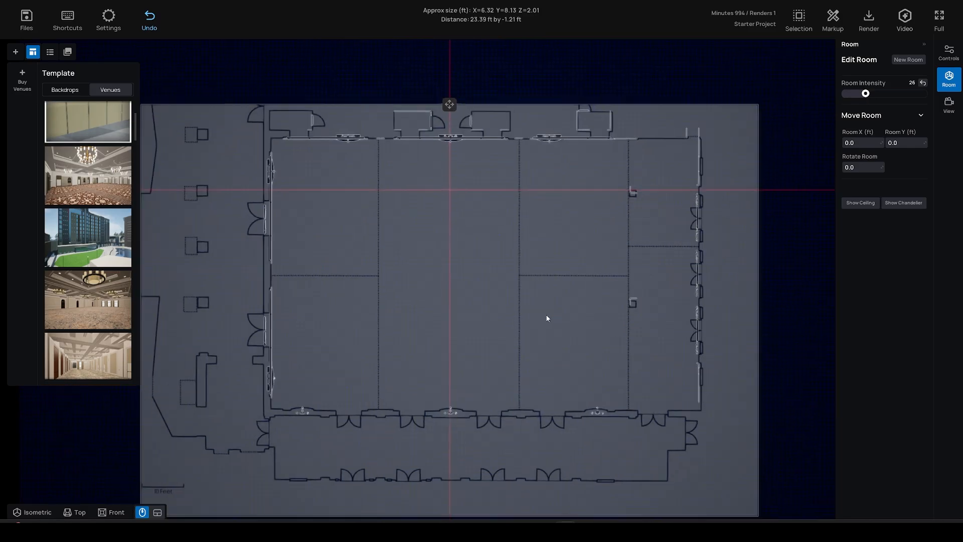
pyautogui.scroll(-3, 547, 318)
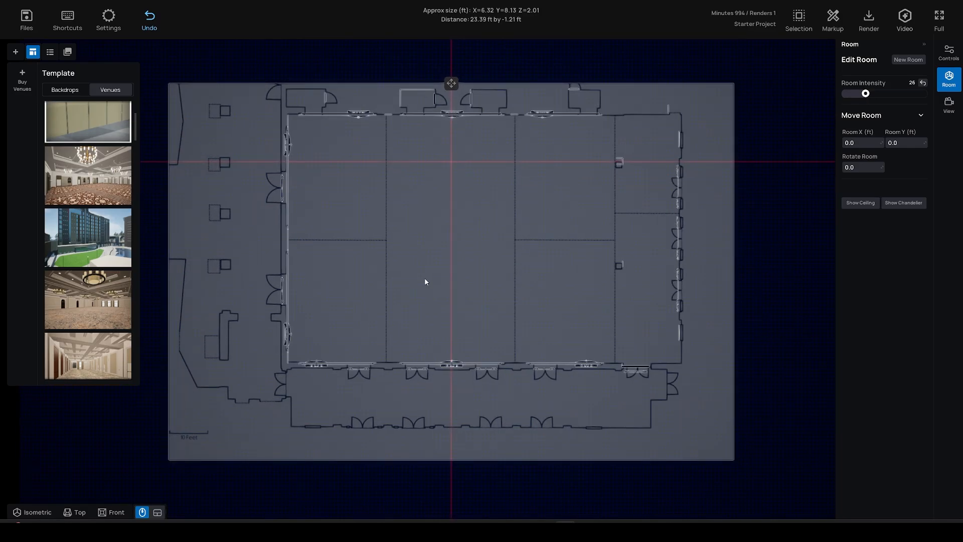
pyautogui.press('f')
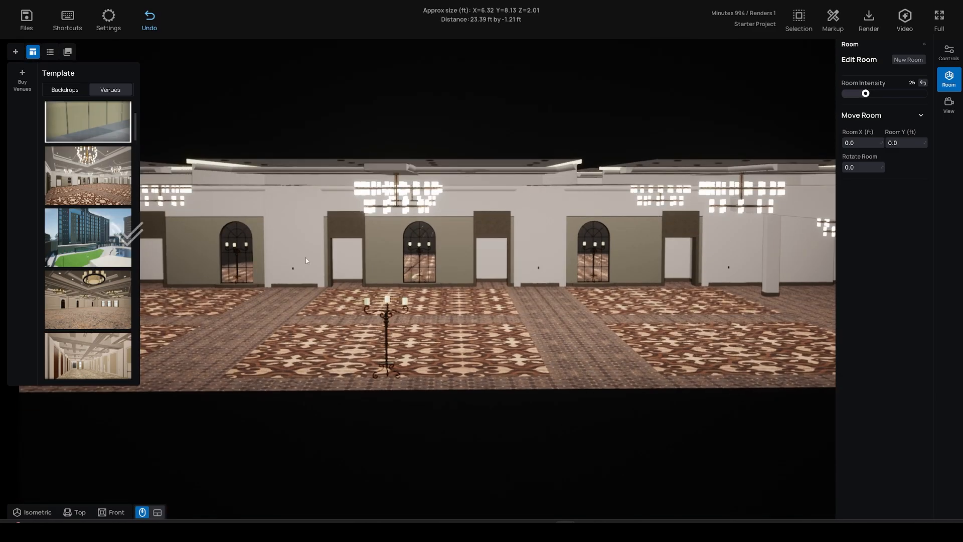
# Replace the ballroom with the WHP_EventLawn venue and inspect its lawn, buildings and pool.
pyautogui.click(477, 261)
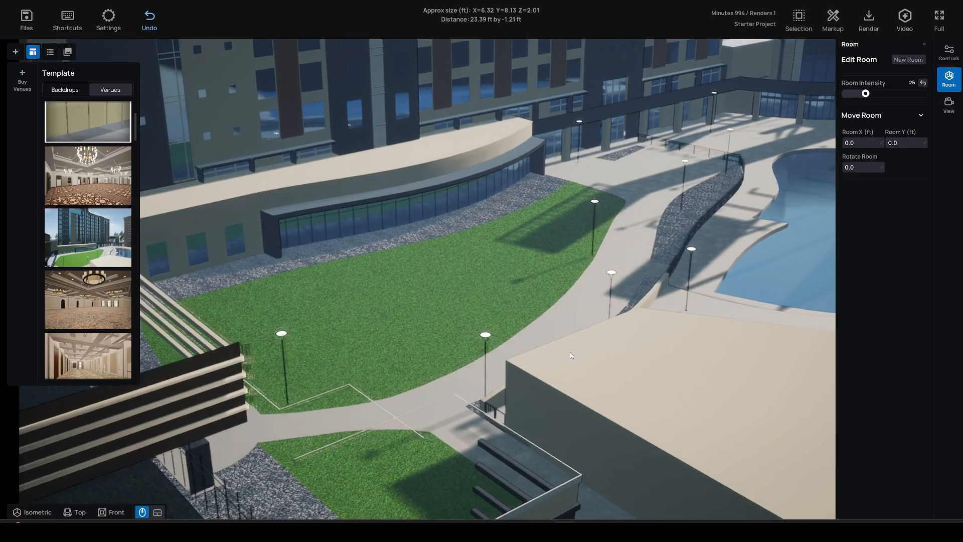
pyautogui.moveTo(571, 353); pyautogui.dragTo(453, 353, button='middle')
pyautogui.moveTo(296, 214); pyautogui.dragTo(676, 344)
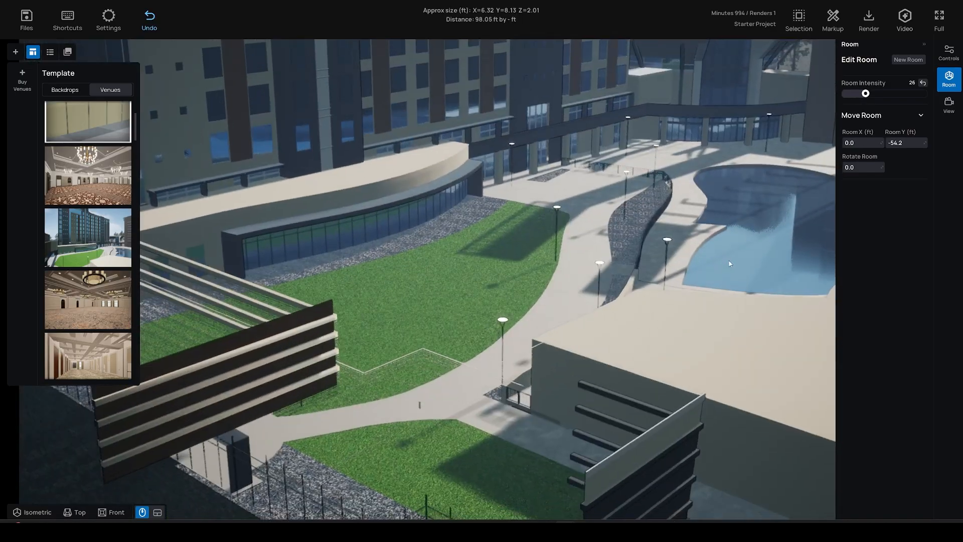
pyautogui.moveTo(730, 264); pyautogui.dragTo(587, 253, button='middle')
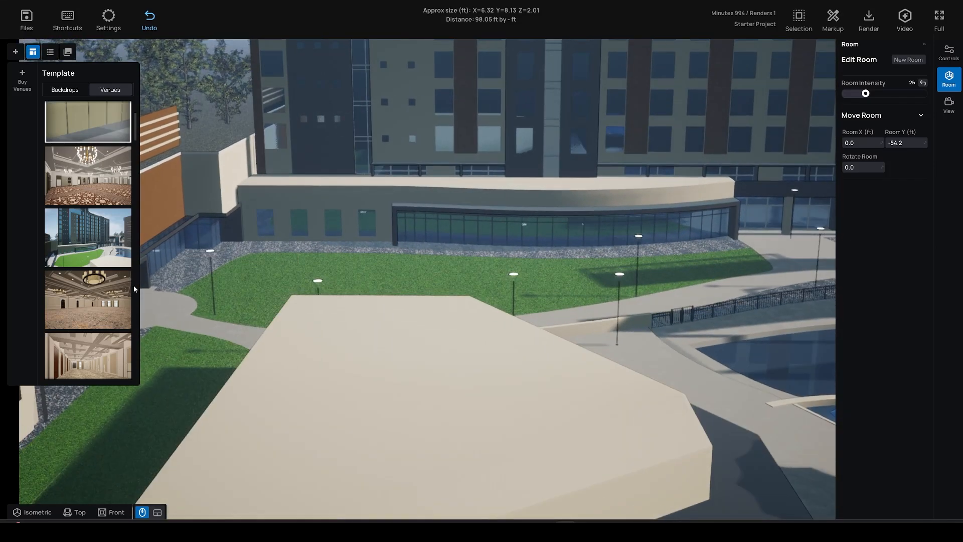
pyautogui.scroll(4, 74, 255)
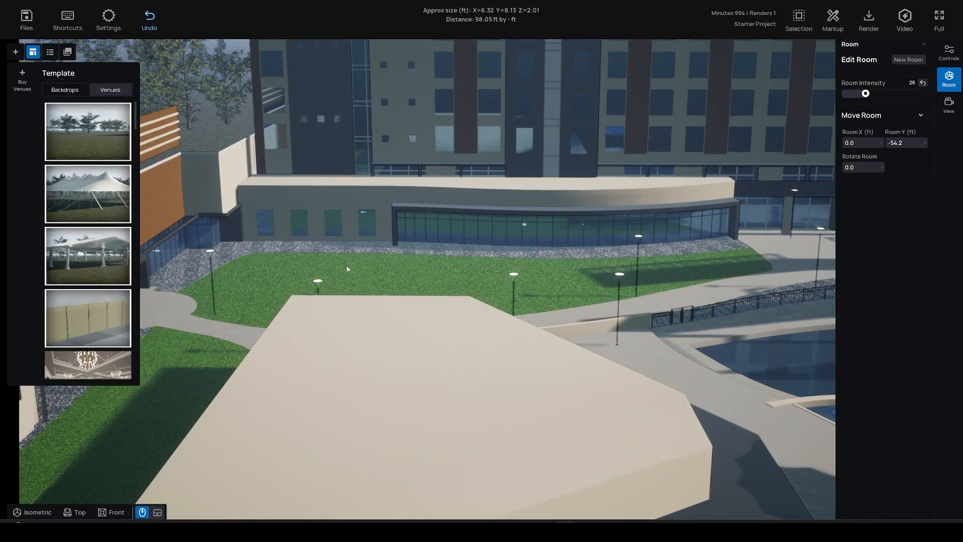
pyautogui.moveTo(321, 266); pyautogui.dragTo(352, 267, button='middle')
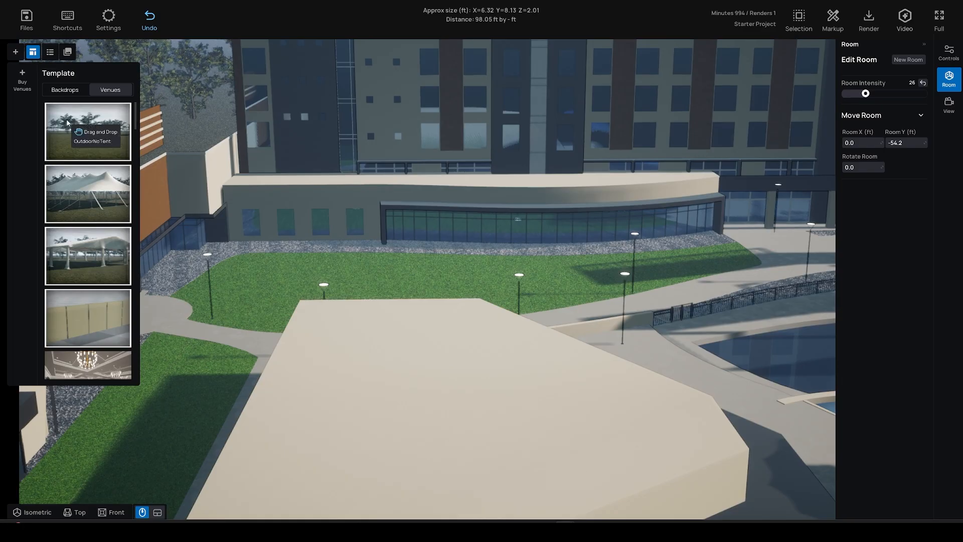
# Replace the event lawn with the OutdoorNoTent venue template.
pyautogui.doubleClick(33, 52)
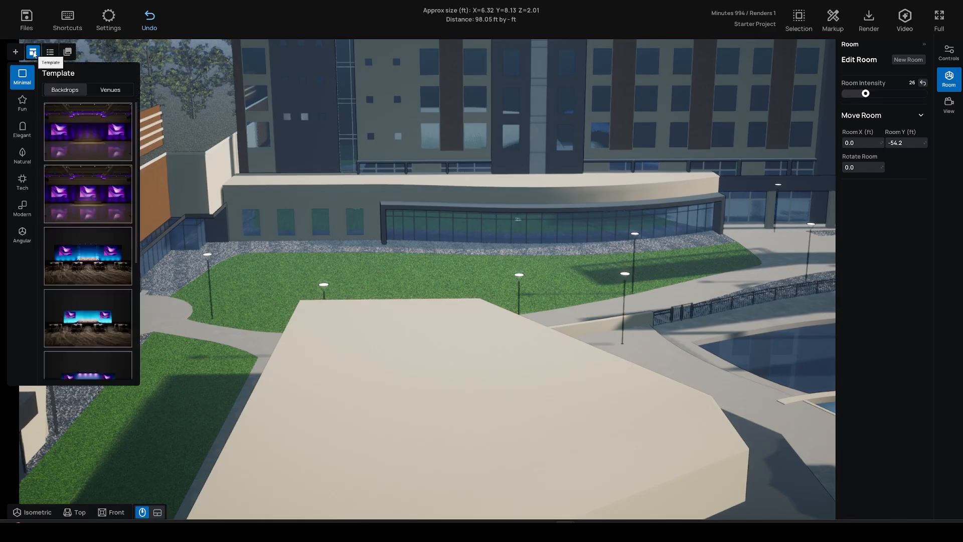
pyautogui.click(109, 90)
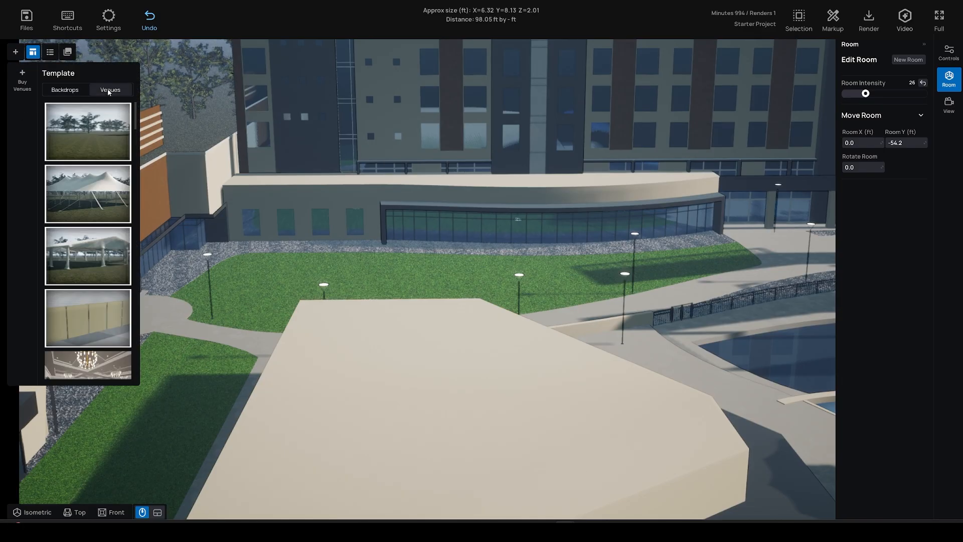
pyautogui.click(93, 135)
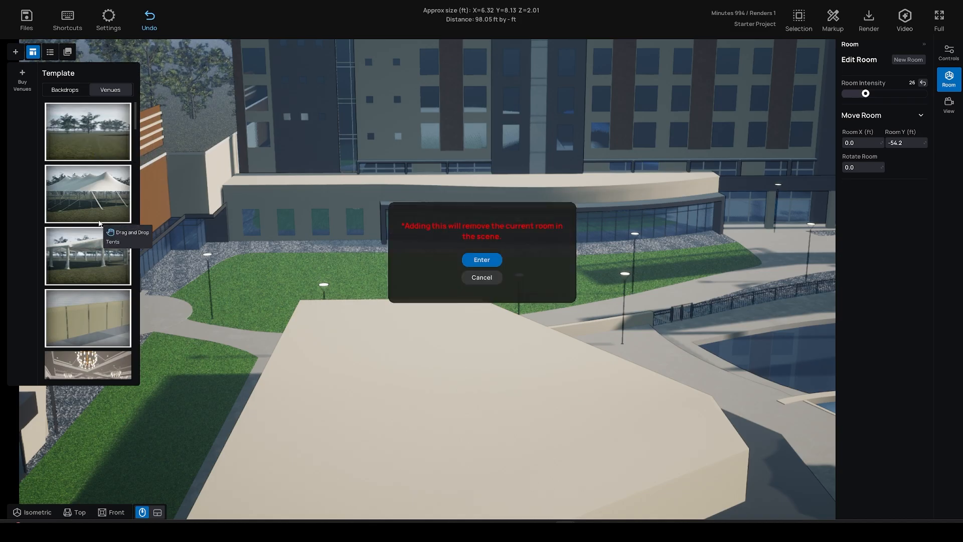
pyautogui.click(481, 260)
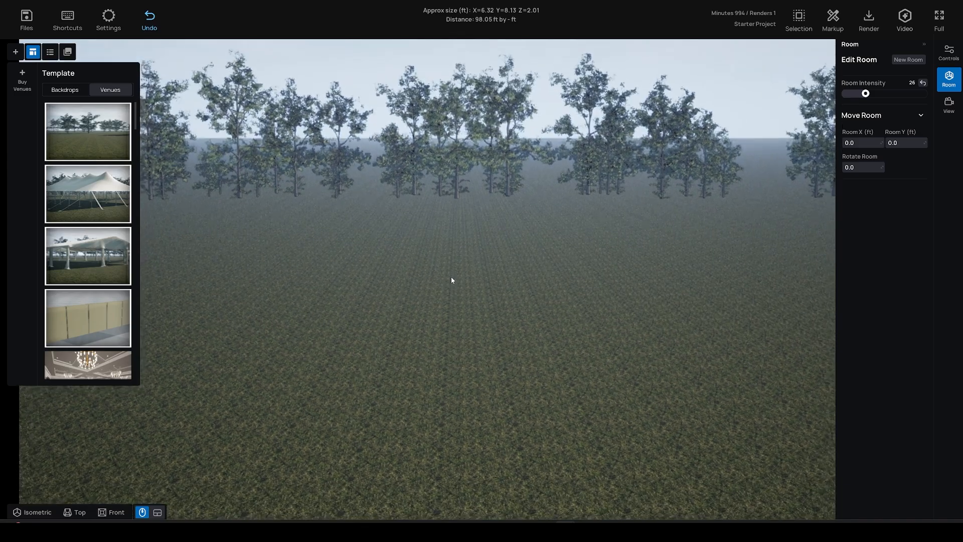
# Try the peaked Tents venue and the draped frame tent venue, and return to OutdoorNoTent.
pyautogui.click(101, 210)
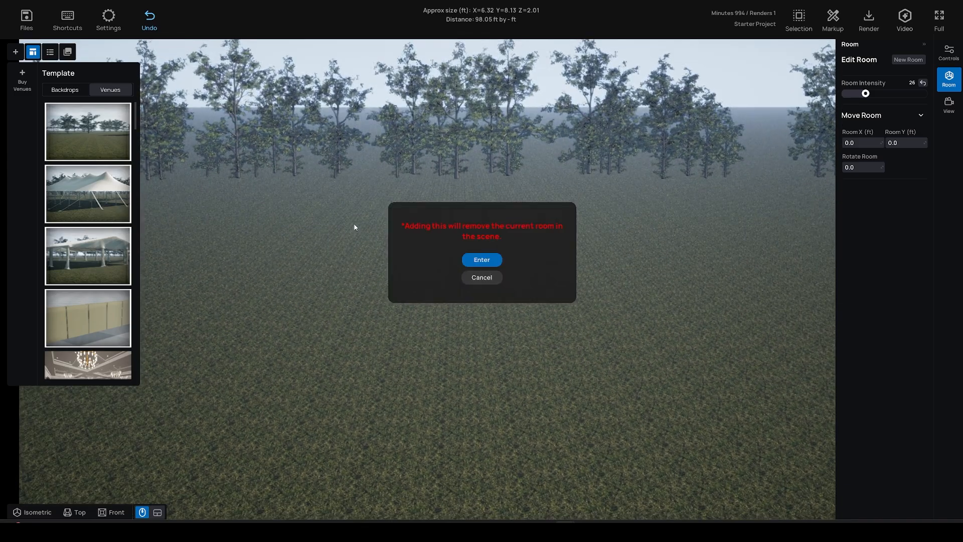
pyautogui.click(489, 260)
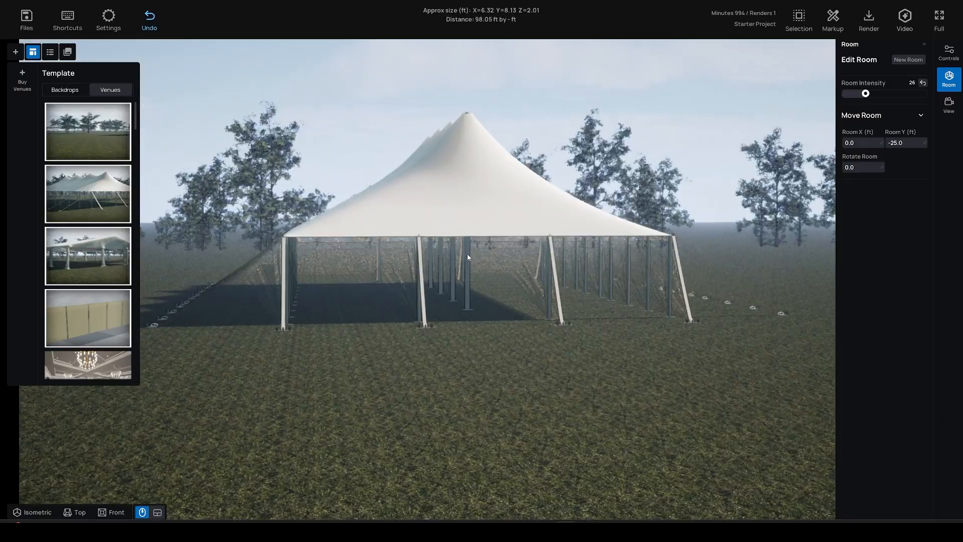
pyautogui.click(99, 257)
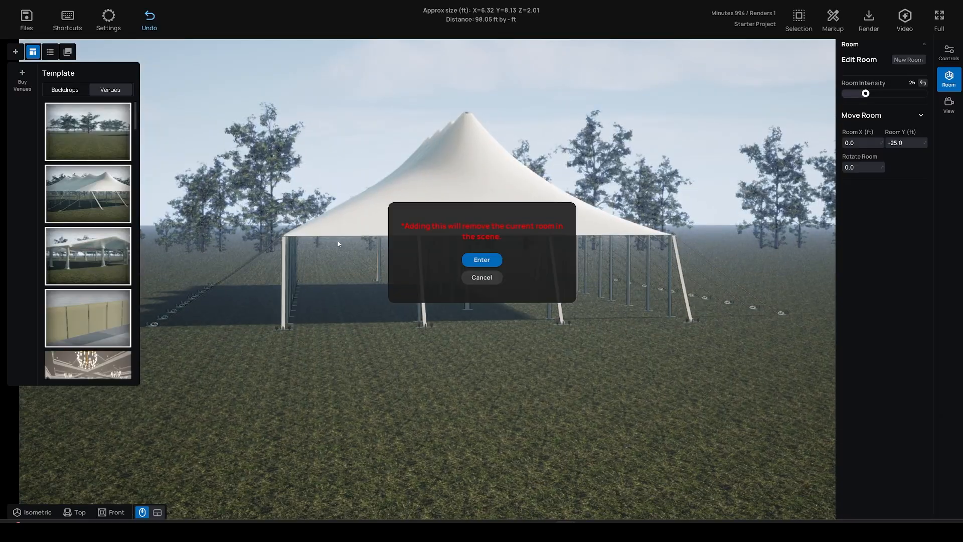
pyautogui.click(481, 261)
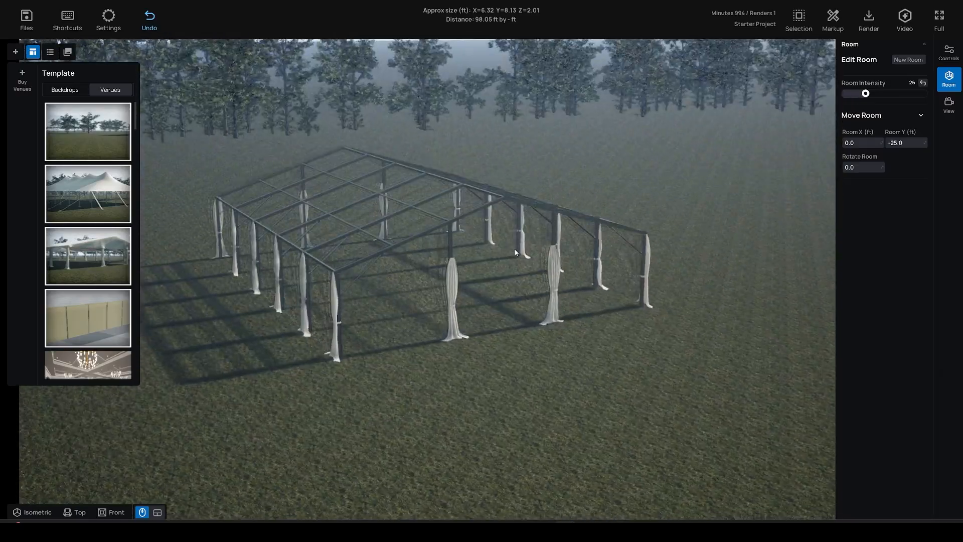
pyautogui.click(135, 140)
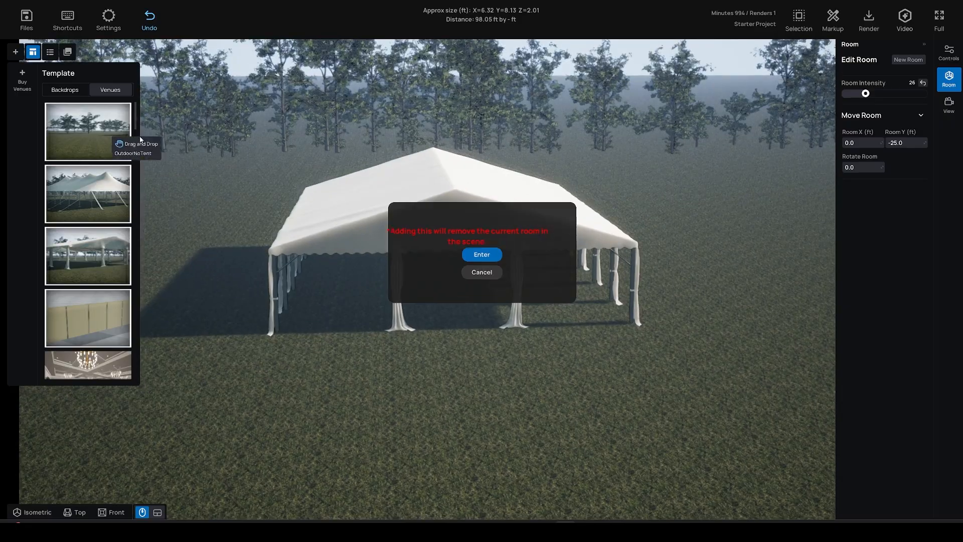
pyautogui.click(482, 254)
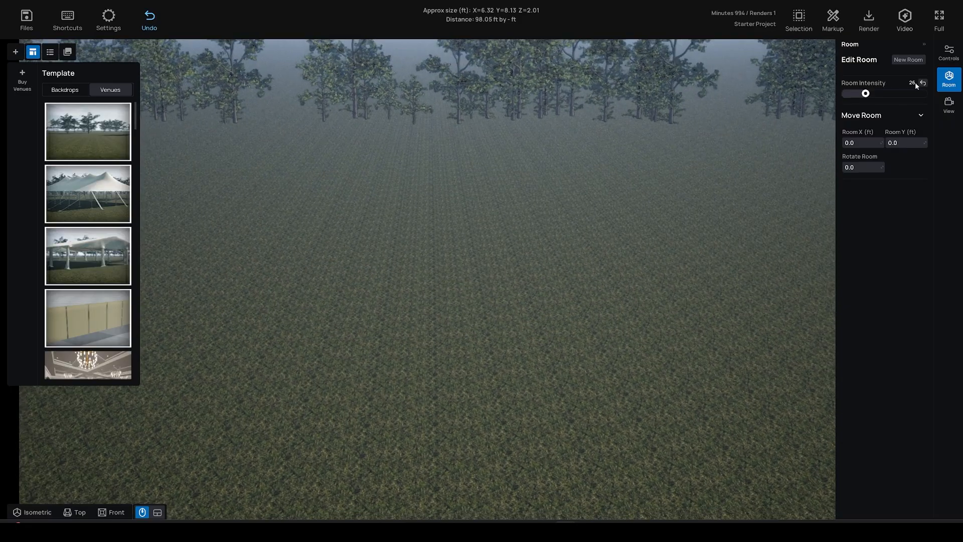
# Create a new basic rectangular room 100 ft wide, 100 ft deep and 20 ft high.
pyautogui.click(909, 60)
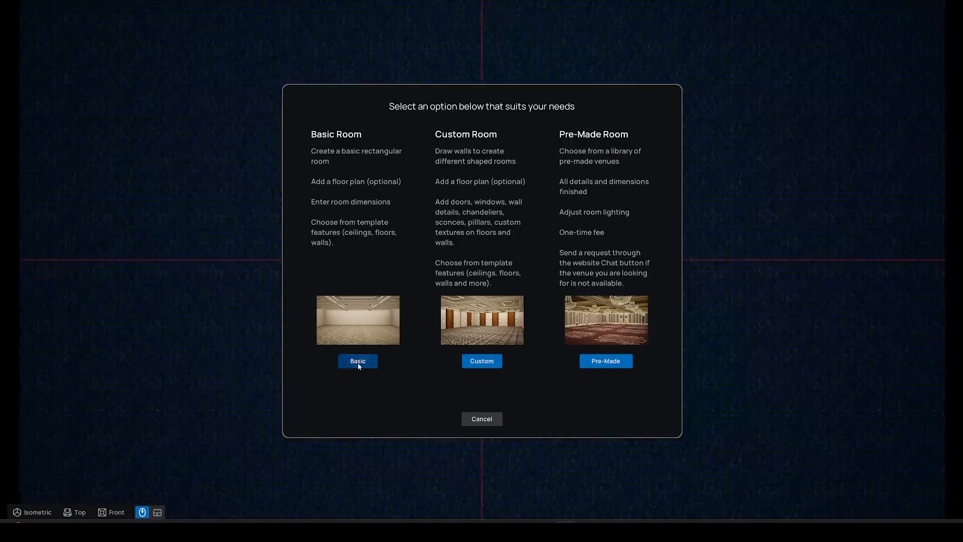
pyautogui.click(357, 361)
pyautogui.click(502, 248)
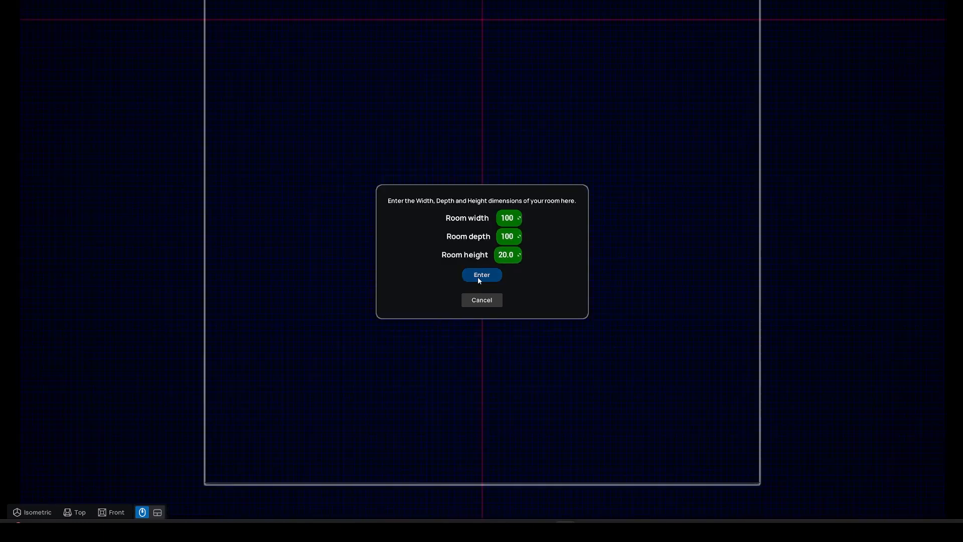
pyautogui.click(479, 276)
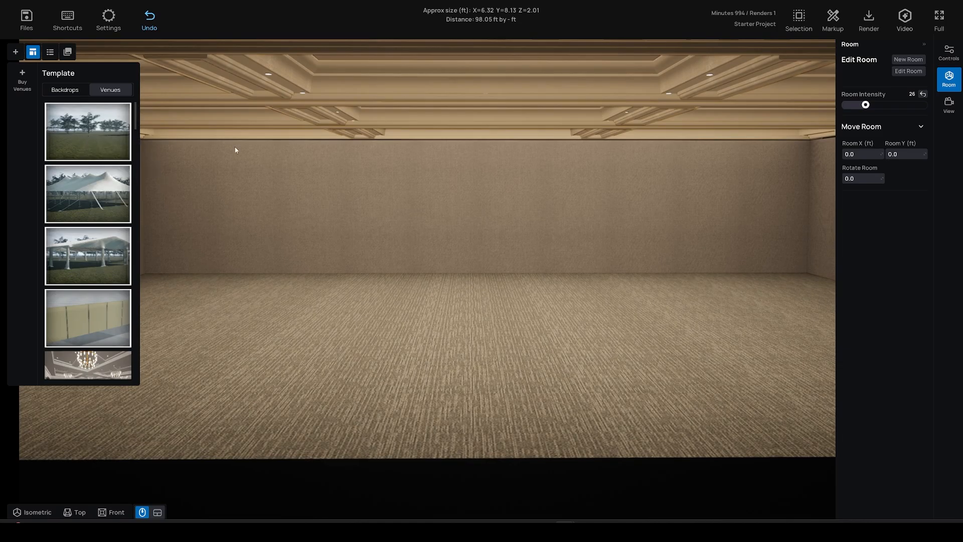
pyautogui.scroll(2, 460, 241)
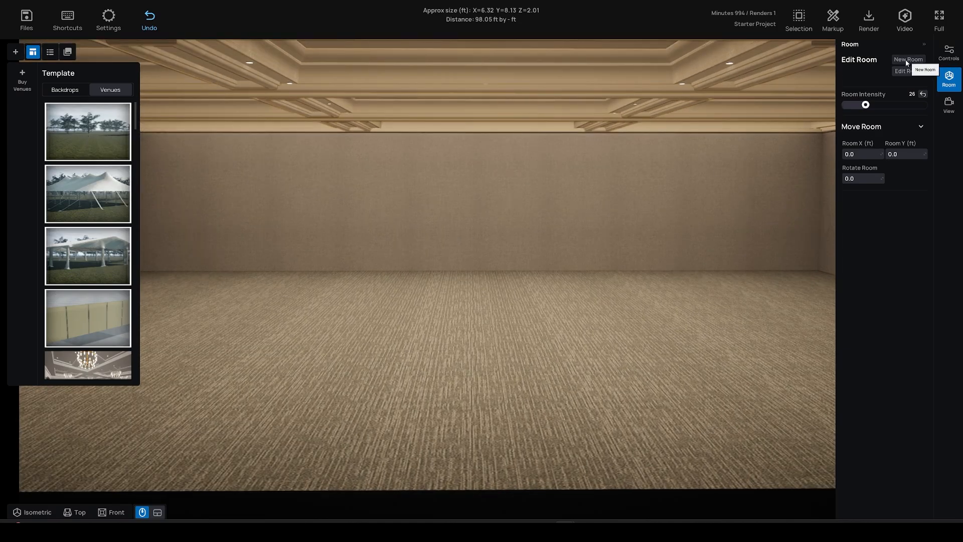
pyautogui.scroll(2, 442, 282)
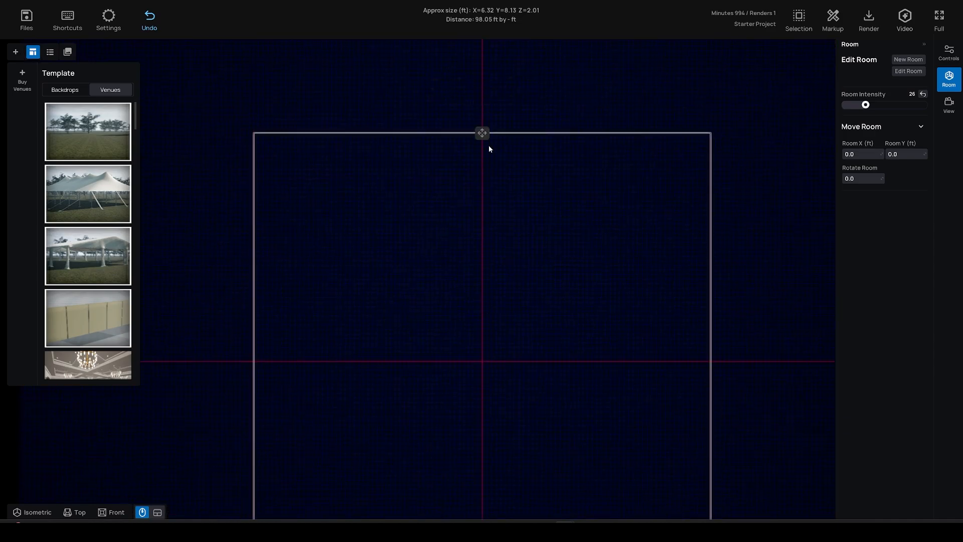
# Delete the basic room and load the OutdoorNoTent venue in its place.
pyautogui.click(482, 131)
pyautogui.click(532, 488)
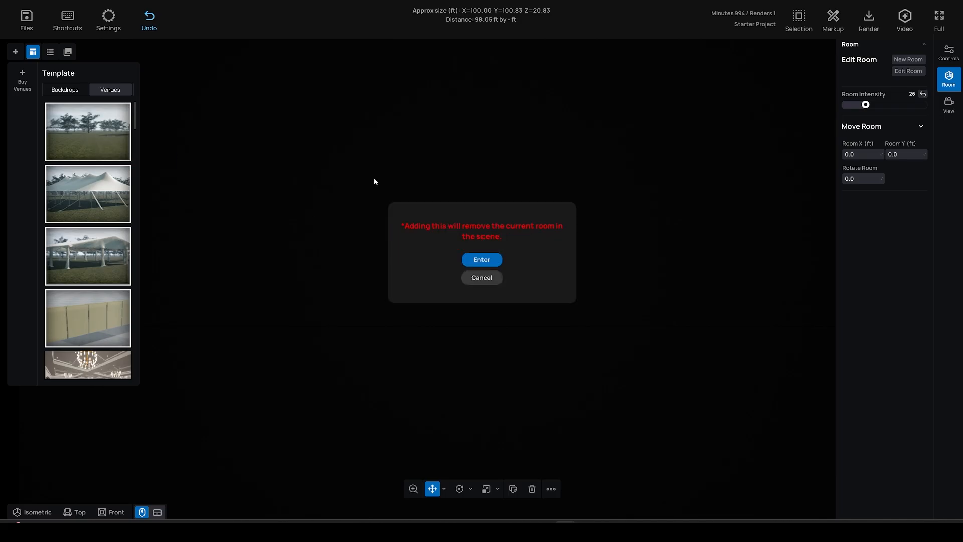
pyautogui.click(483, 258)
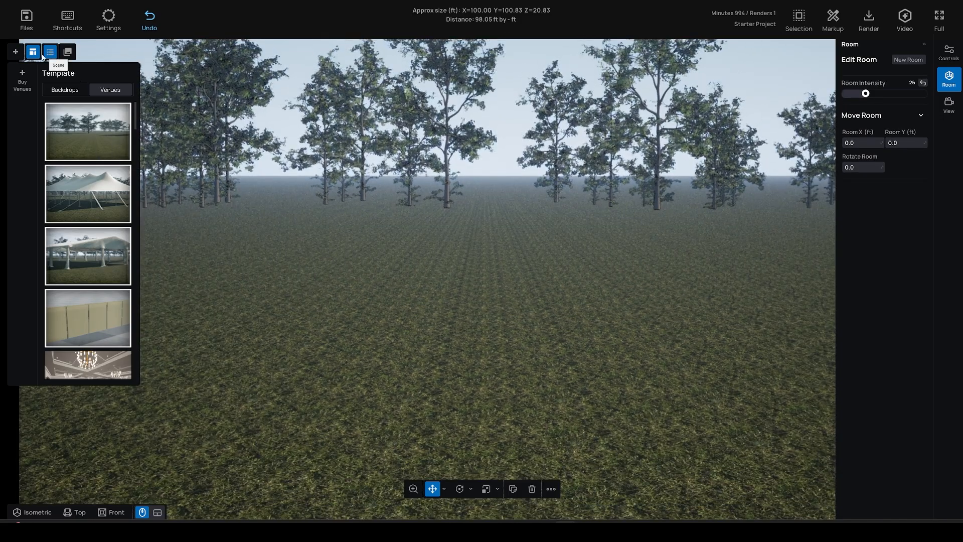
pyautogui.scroll(-2, 323, 327)
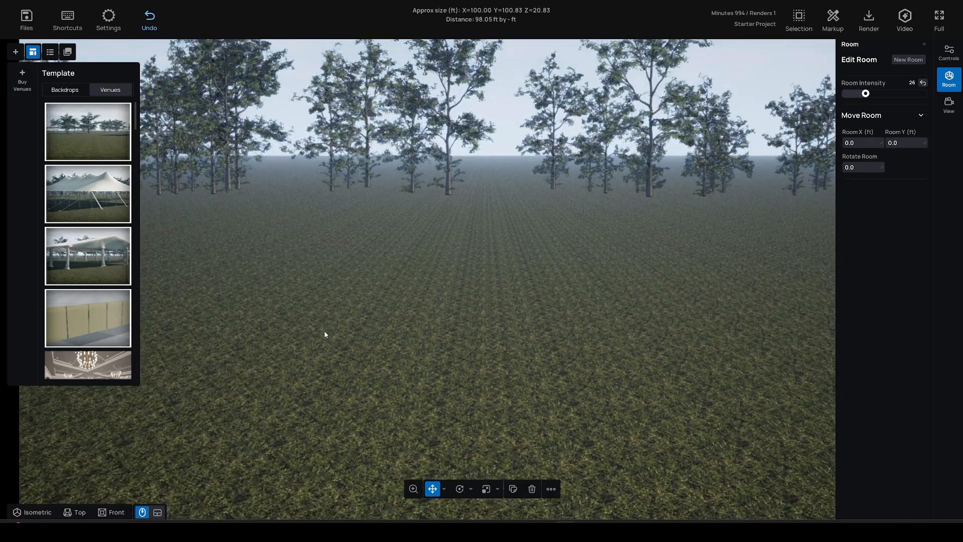
pyautogui.scroll(1, 324, 333)
# Browse the uploaded texture images and add the aerial baseball-field image to the lawn.
pyautogui.click(67, 52)
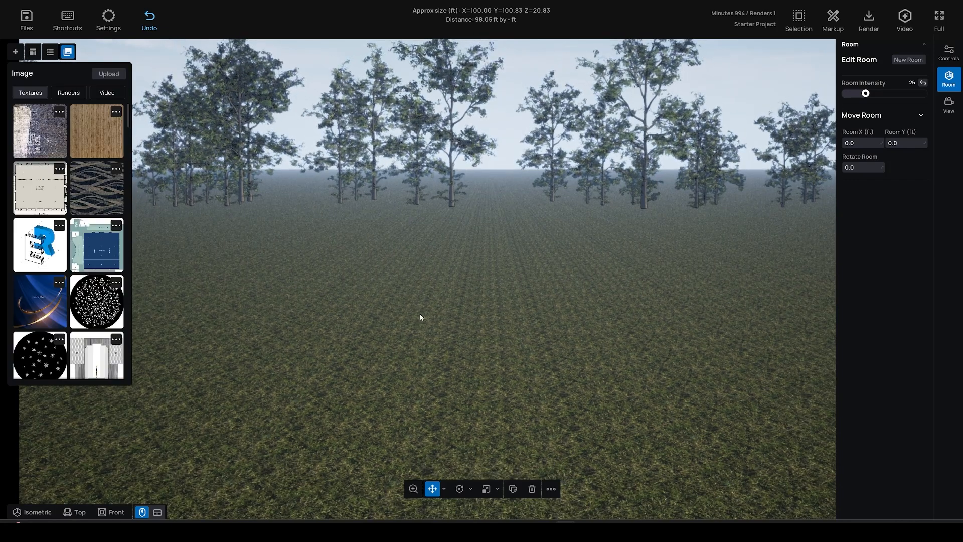
pyautogui.scroll(-1, 421, 315)
pyautogui.scroll(1, 386, 294)
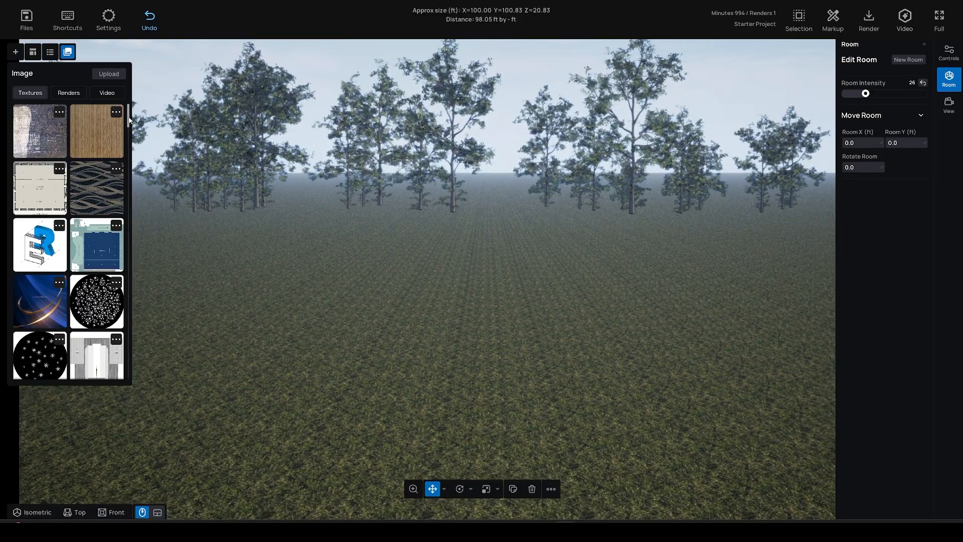
pyautogui.moveTo(129, 119); pyautogui.dragTo(128, 260)
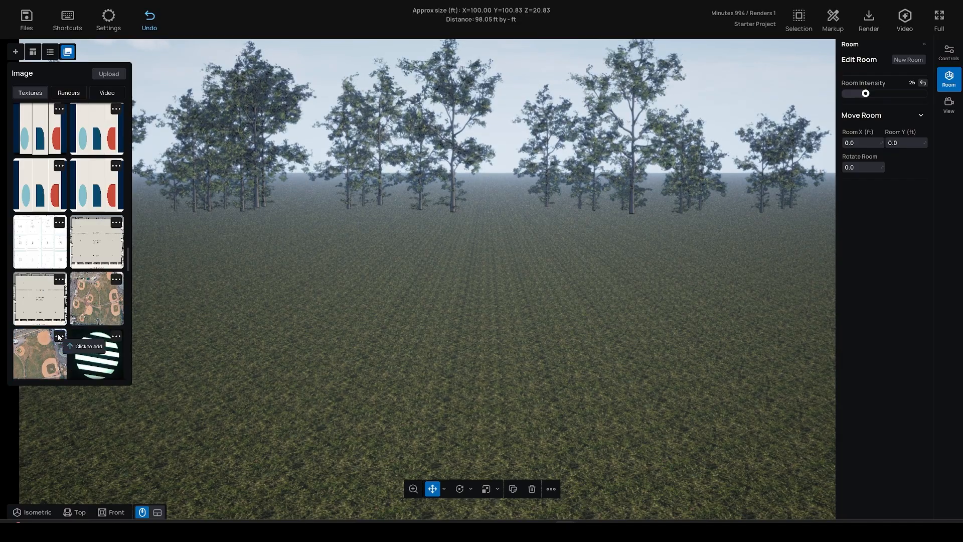
pyautogui.click(59, 356)
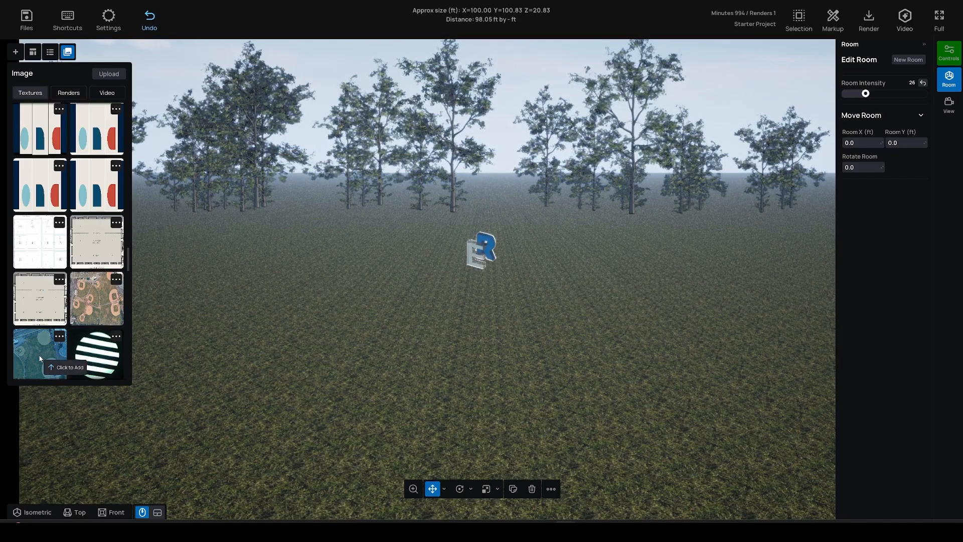
pyautogui.click(71, 53)
pyautogui.scroll(3, 404, 291)
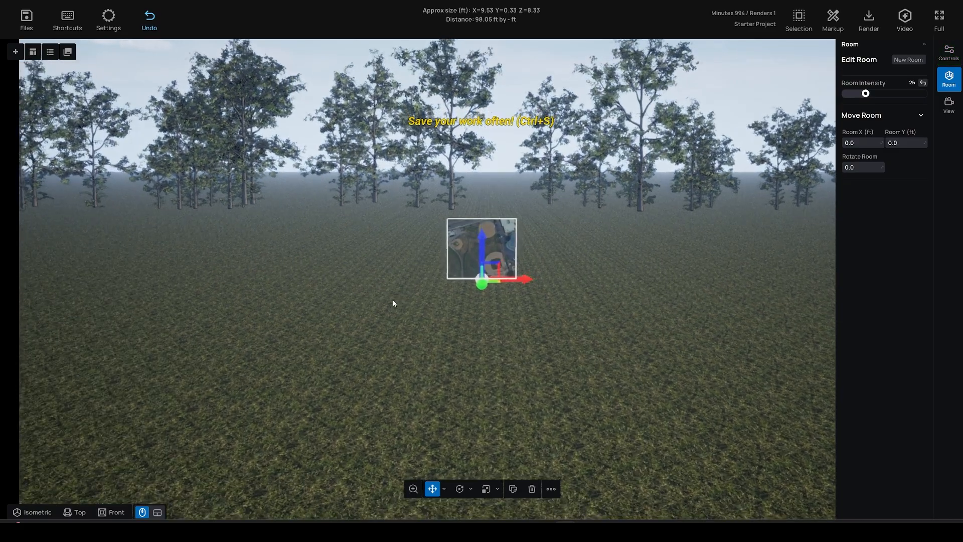
pyautogui.moveTo(402, 295); pyautogui.dragTo(406, 290, button='right')
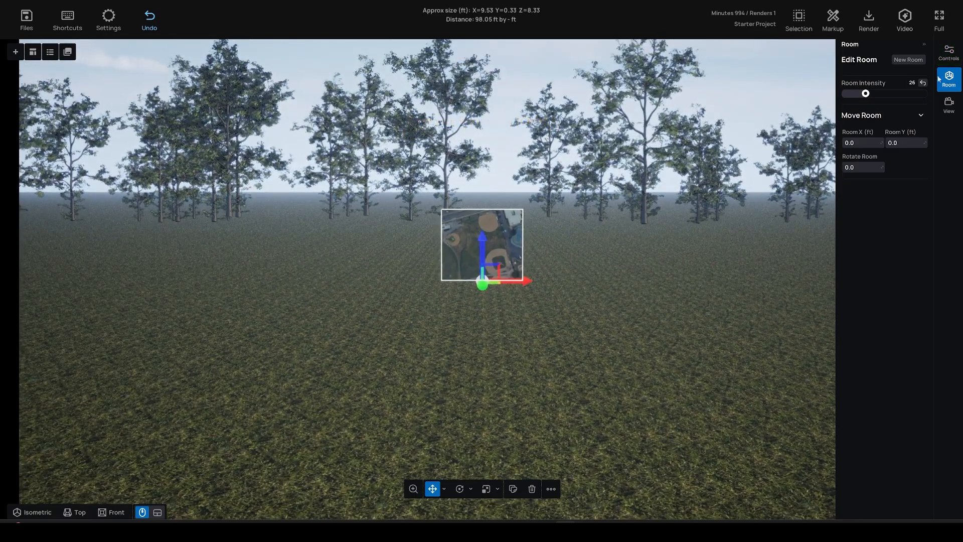
# Scale the aerial image up proportionally to about 55.4 ft wide and 48.4 ft high.
pyautogui.click(481, 272)
pyautogui.moveTo(915, 210); pyautogui.dragTo(948, 210)
pyautogui.scroll(-3, 748, 204)
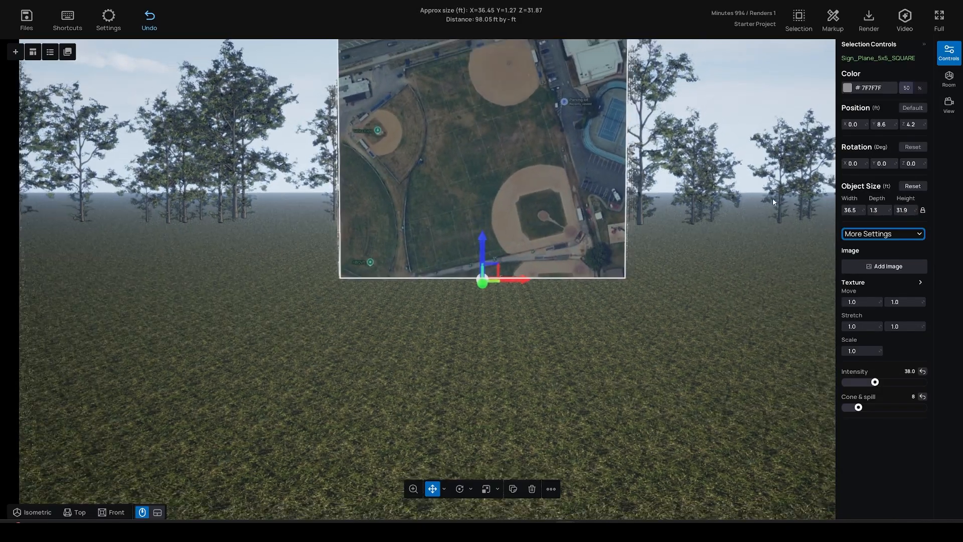
pyautogui.moveTo(747, 193); pyautogui.dragTo(748, 204, button='right')
pyautogui.moveTo(894, 211); pyautogui.dragTo(911, 203)
pyautogui.scroll(-1, 759, 228)
# Lay the aerial image flat with an X rotation of -90 degrees and set its Z position to 0.2 ft.
pyautogui.moveTo(853, 163); pyautogui.dragTo(841, 163)
pyautogui.moveTo(688, 230); pyautogui.dragTo(681, 260, button='right')
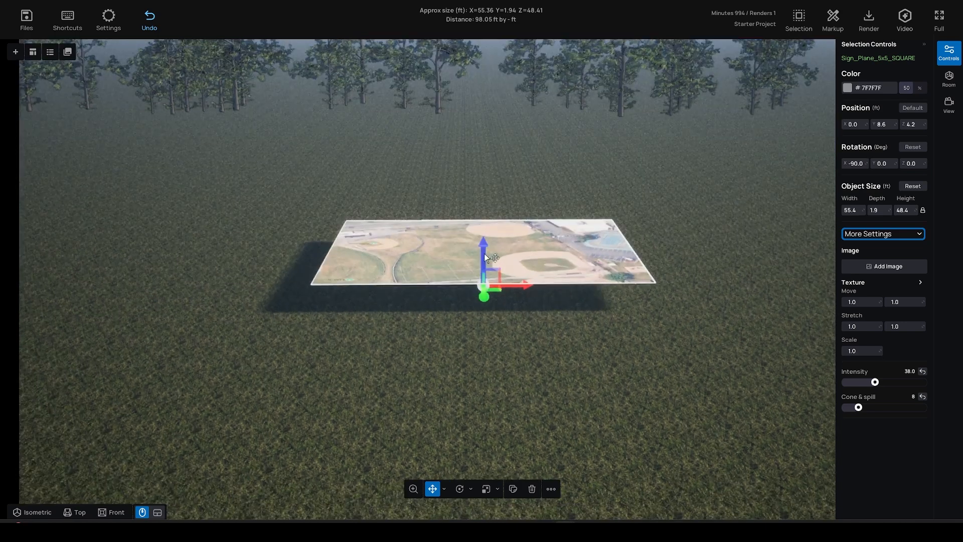
pyautogui.click(916, 124)
pyautogui.write('.2')
pyautogui.press('Return')
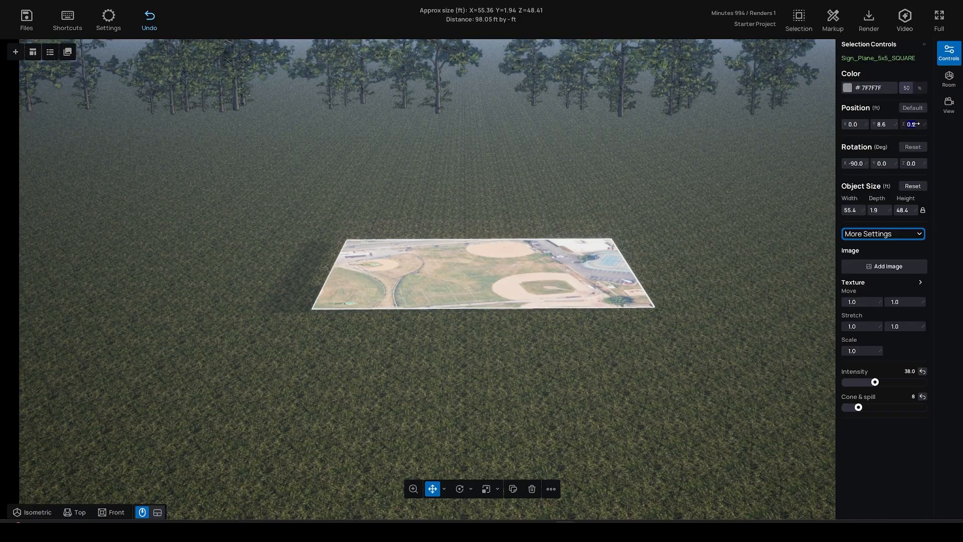
# Move the aerial image to about Y 40.1 ft and resize it proportionally to about 223.3 by 195.2 ft.
pyautogui.moveTo(629, 342)
pyautogui.mouseDown(button='right')
pyautogui.moveTo(624, 366)
pyautogui.moveTo(627, 347)
pyautogui.mouseUp(button='right')
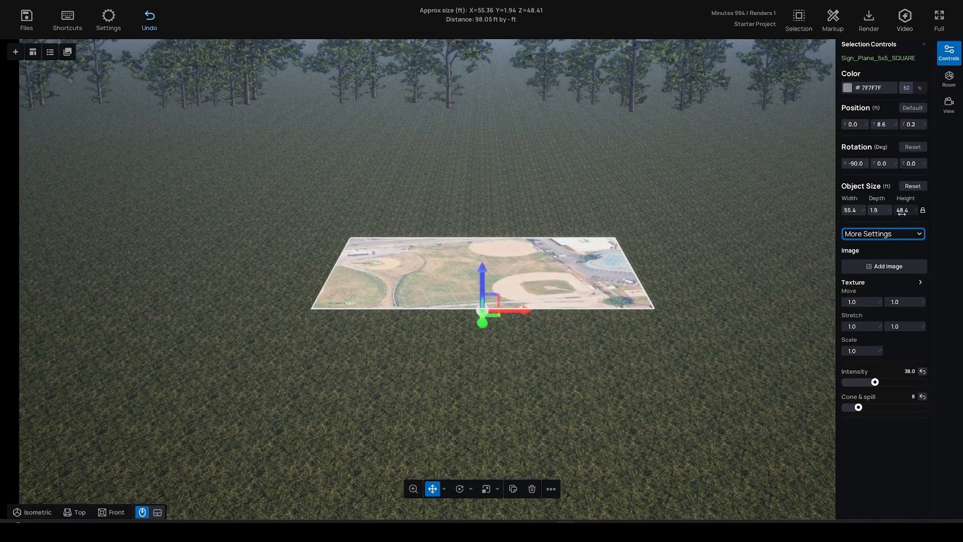
pyautogui.moveTo(853, 210); pyautogui.dragTo(921, 210)
pyautogui.moveTo(689, 243); pyautogui.dragTo(663, 306, button='right')
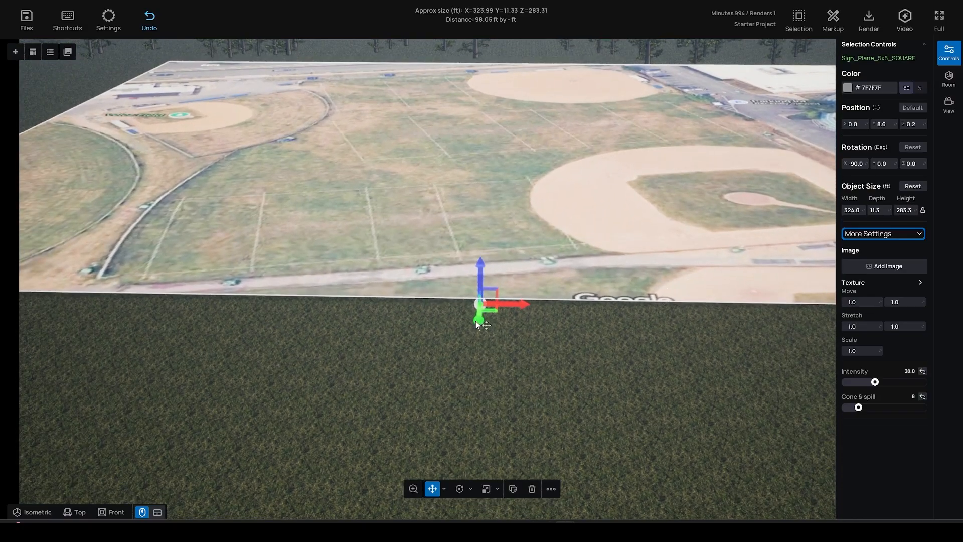
pyautogui.moveTo(477, 322); pyautogui.dragTo(457, 401)
pyautogui.moveTo(466, 379); pyautogui.dragTo(498, 316, button='right')
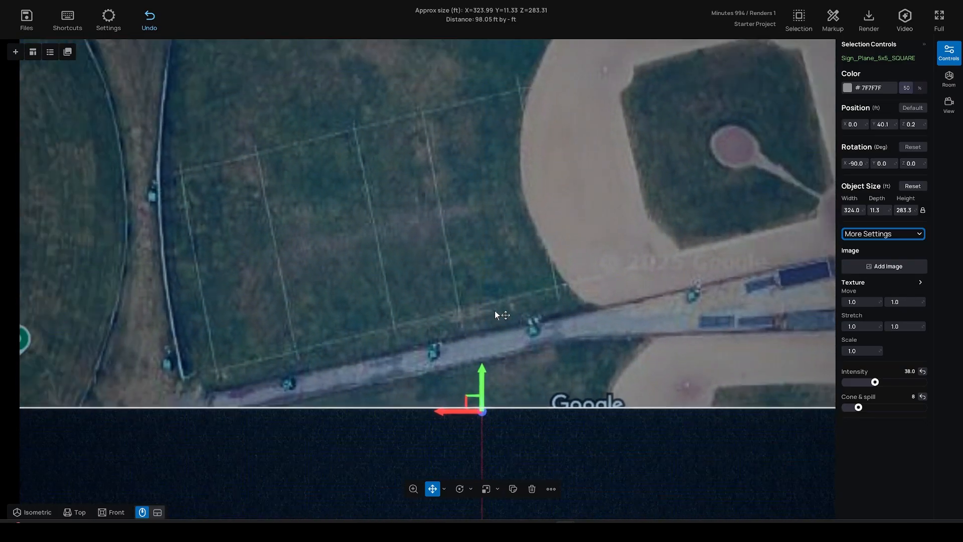
pyautogui.moveTo(915, 210); pyautogui.dragTo(871, 211)
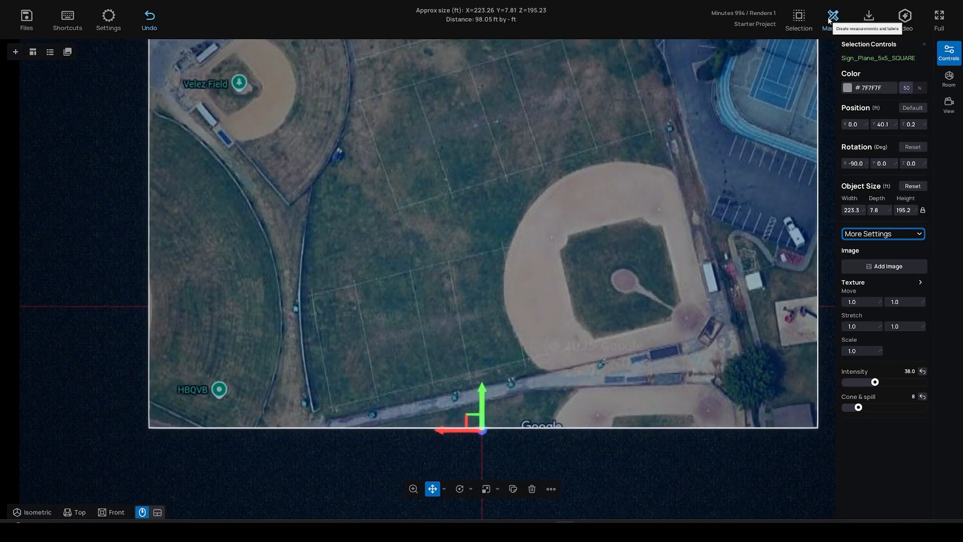
# Draw a ruler measurement with grid snapping along the side of the near infield that ends at home plate.
pyautogui.click(832, 18)
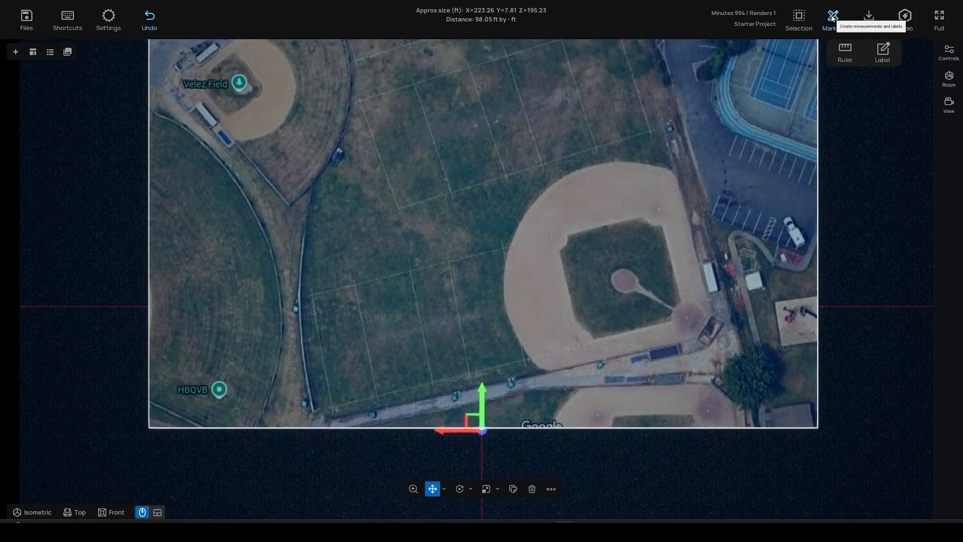
pyautogui.click(845, 52)
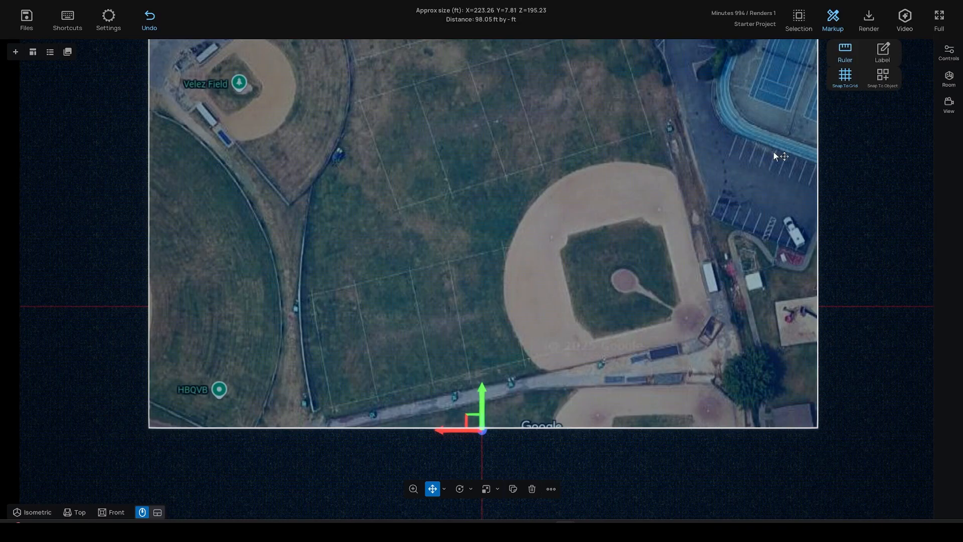
pyautogui.click(538, 372)
pyautogui.click(698, 340)
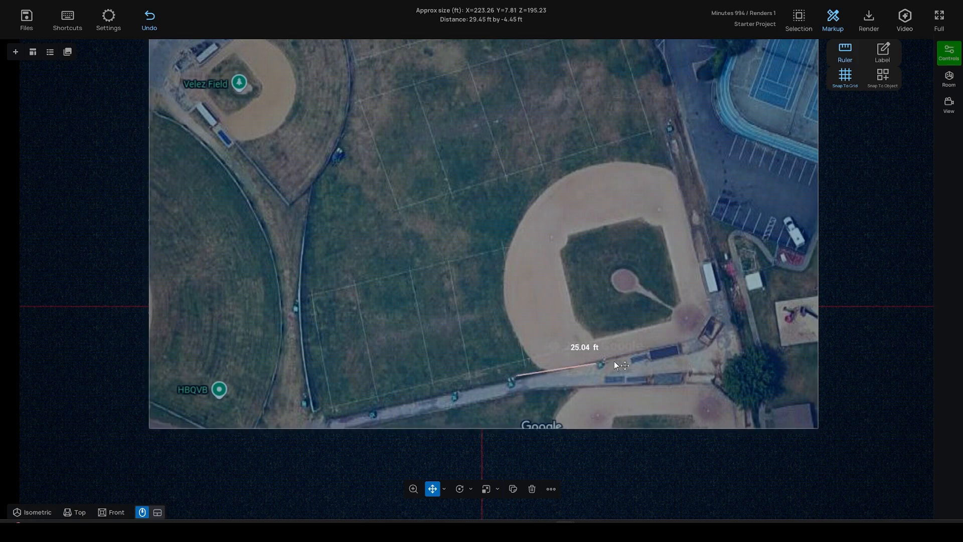
pyautogui.click(696, 338)
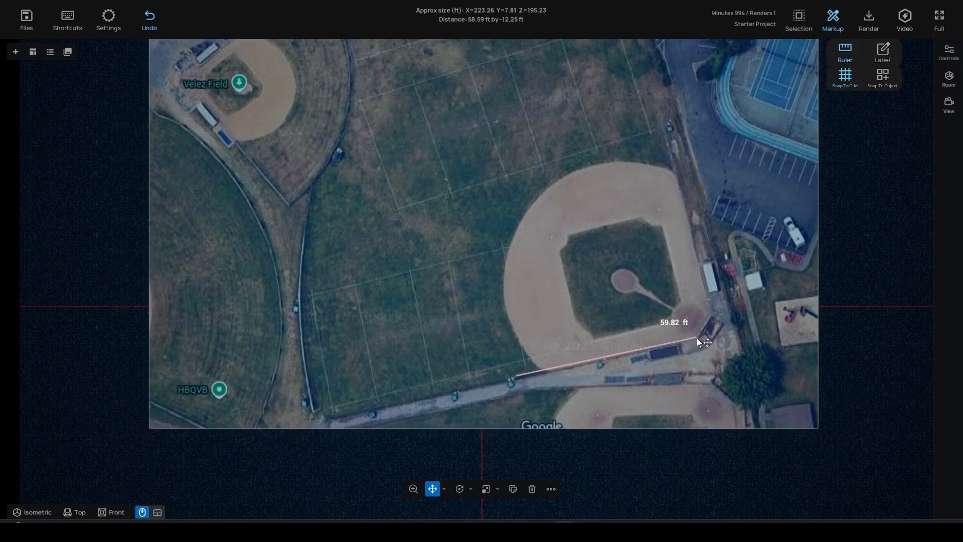
pyautogui.scroll(-3, 557, 330)
pyautogui.moveTo(517, 265); pyautogui.dragTo(513, 295, button='middle')
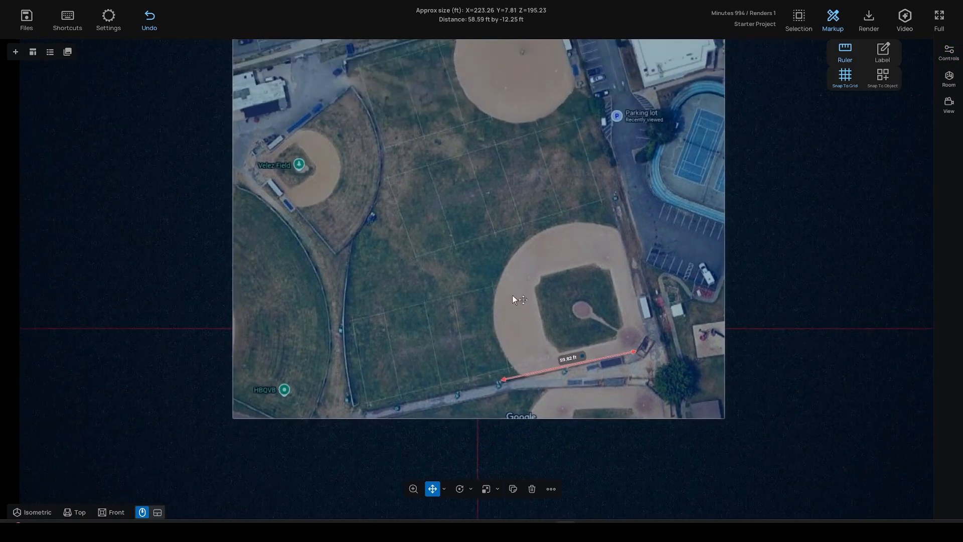
# Scale the aerial image up proportionally to about 249.0 by 217.8 ft.
pyautogui.click(510, 289)
pyautogui.click(946, 53)
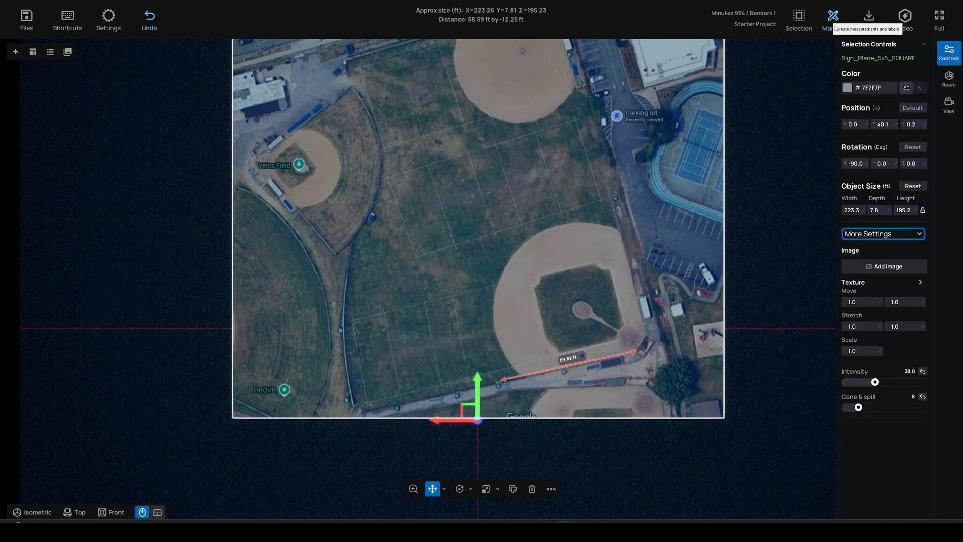
pyautogui.moveTo(906, 211); pyautogui.dragTo(933, 211)
# Move the ruler measurement onto the near infield's baseline to compare it with the resized image.
pyautogui.click(510, 378)
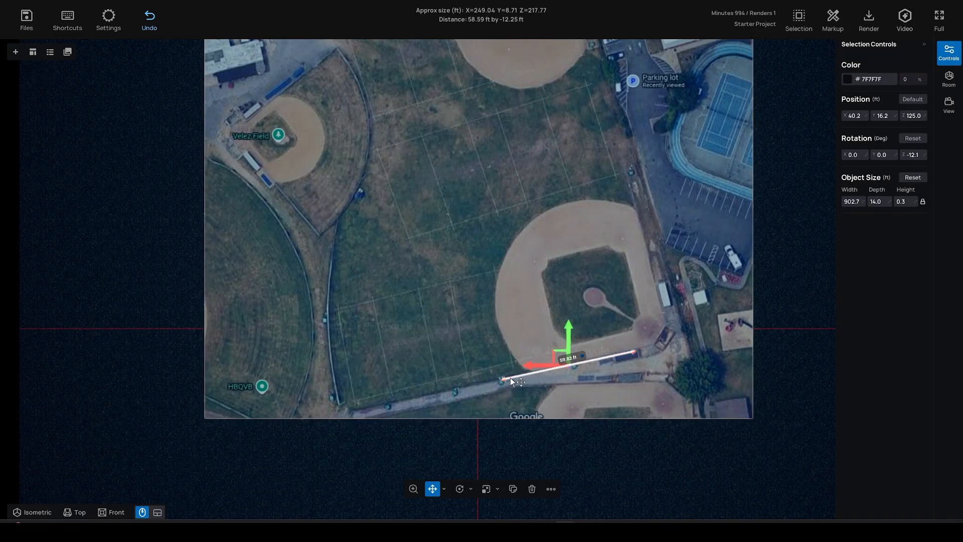
pyautogui.moveTo(569, 346); pyautogui.dragTo(575, 344)
pyautogui.click(648, 417)
pyautogui.moveTo(646, 410); pyautogui.dragTo(641, 444, button='right')
pyautogui.scroll(-1, 633, 418)
pyautogui.scroll(-1, 562, 339)
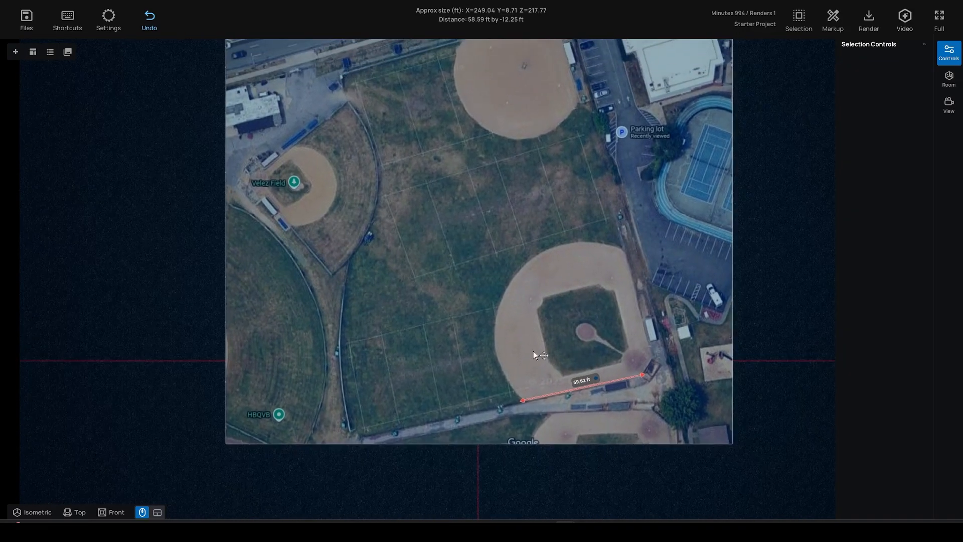
# Unlock the aerial image's proportions, set its height to about 473.6 ft and adjust its intensity.
pyautogui.moveTo(531, 353)
pyautogui.mouseDown(button='middle')
pyautogui.moveTo(535, 376)
pyautogui.moveTo(532, 355)
pyautogui.mouseUp(button='middle')
pyautogui.click(532, 355)
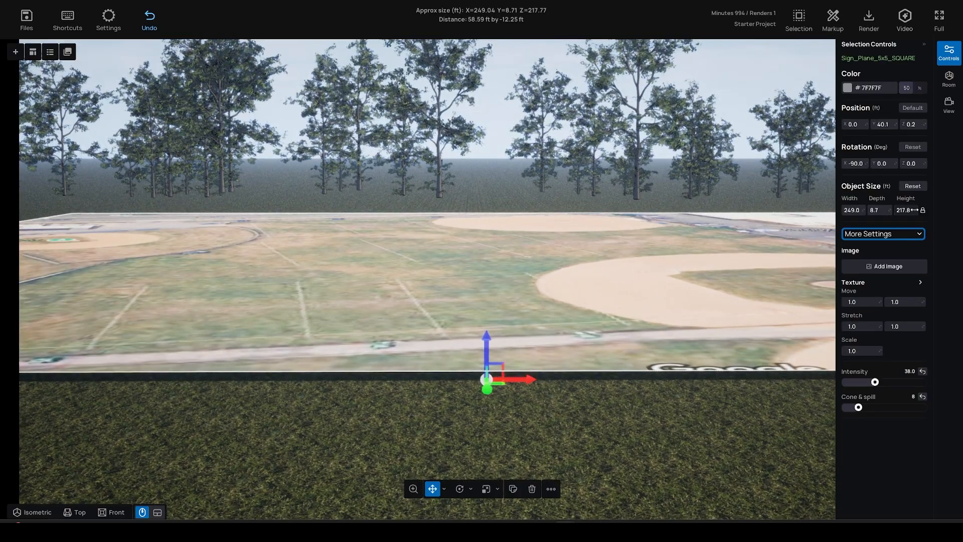
pyautogui.click(923, 210)
pyautogui.moveTo(907, 210); pyautogui.dragTo(837, 323)
pyautogui.moveTo(875, 382); pyautogui.dragTo(898, 407)
pyautogui.click(683, 427)
pyautogui.scroll(-5, 684, 426)
pyautogui.moveTo(684, 426); pyautogui.dragTo(635, 378, button='right')
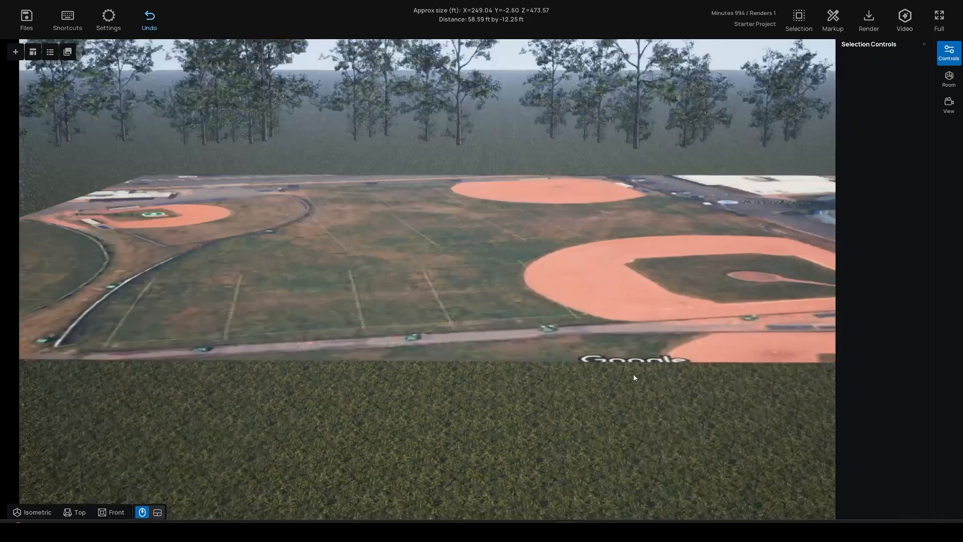
# Draw a stage about 30.3 ft wide, 32.1 ft deep and 2 ft high beside the far baseball infield.
pyautogui.click(15, 52)
pyautogui.scroll(-2, 306, 270)
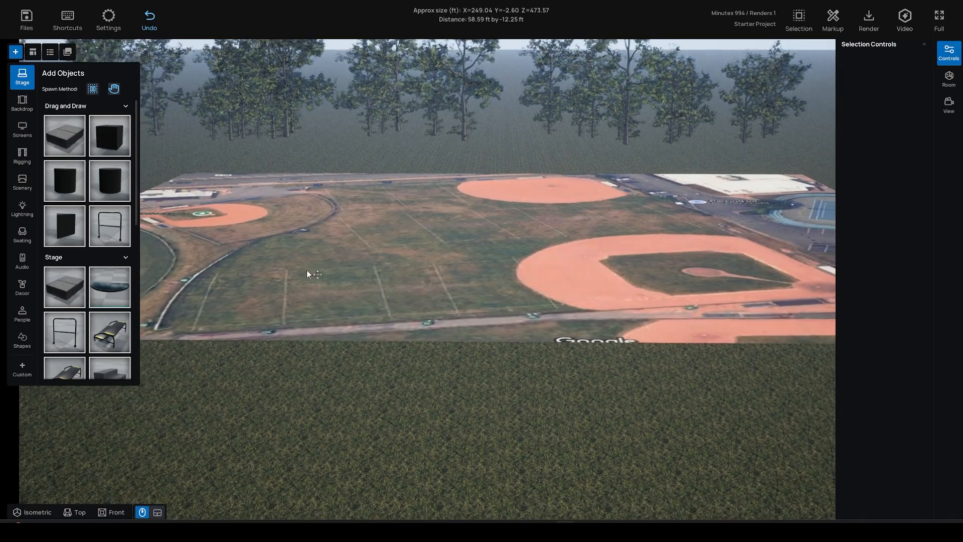
pyautogui.moveTo(307, 272); pyautogui.dragTo(285, 273, button='right')
pyautogui.scroll(2, 285, 273)
pyautogui.click(69, 126)
pyautogui.moveTo(456, 159)
pyautogui.mouseDown()
pyautogui.moveTo(523, 185)
pyautogui.moveTo(570, 184)
pyautogui.mouseUp()
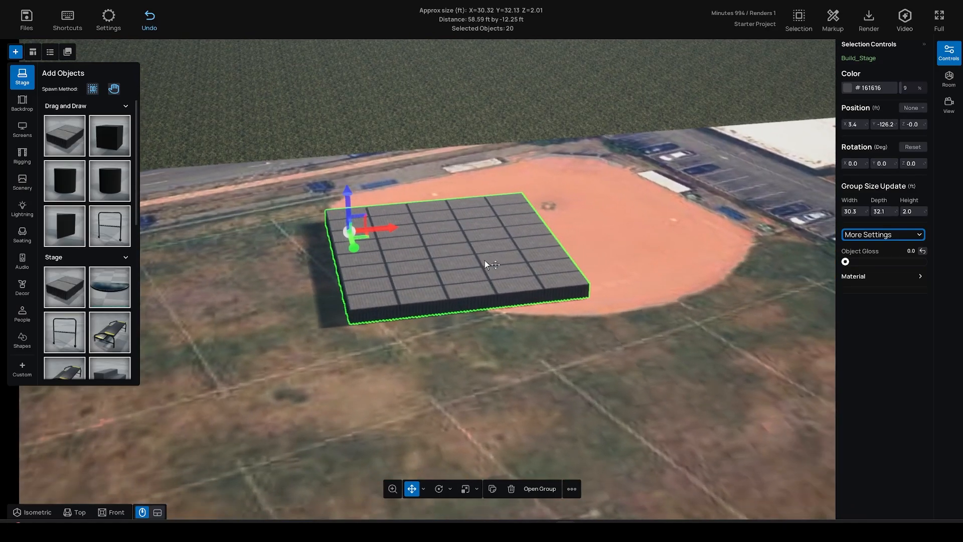
# Move the stage onto the far infield at about X 12.5 ft, Y -130.9 ft, and delete it.
pyautogui.moveTo(485, 260); pyautogui.dragTo(535, 246)
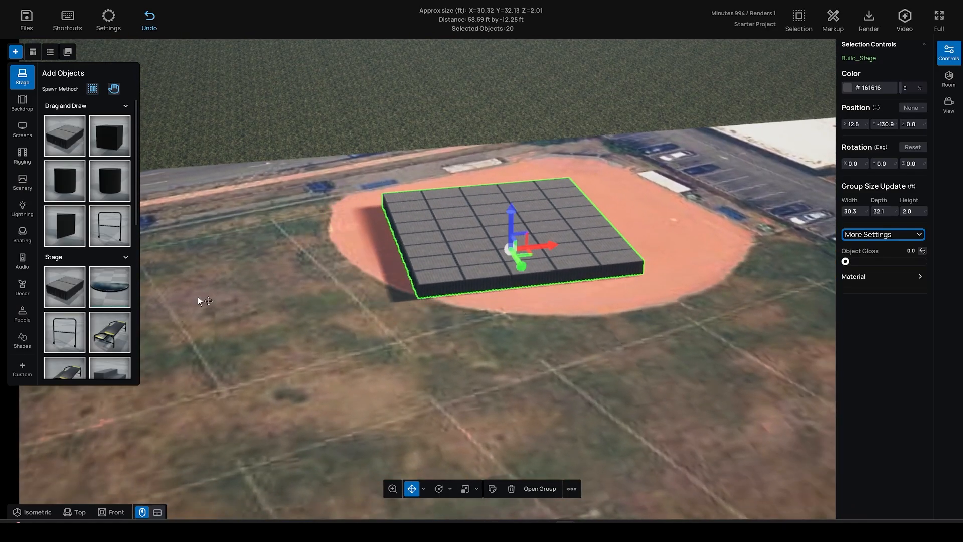
pyautogui.scroll(-5, 110, 311)
pyautogui.click(511, 489)
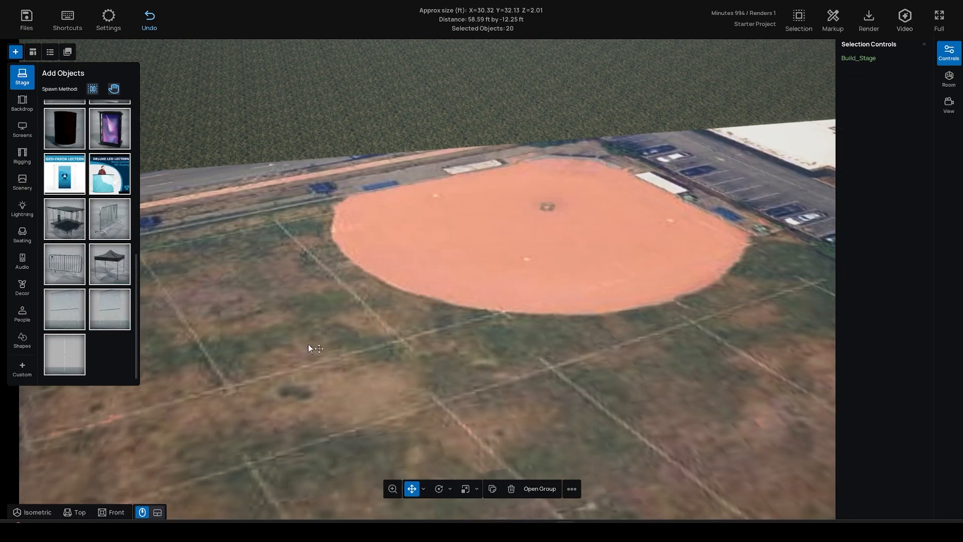
# Place the covered mobile stage on the far infield at about X 13.4 ft, Y -130.5 ft, and delete it.
pyautogui.click(67, 226)
pyautogui.click(506, 231)
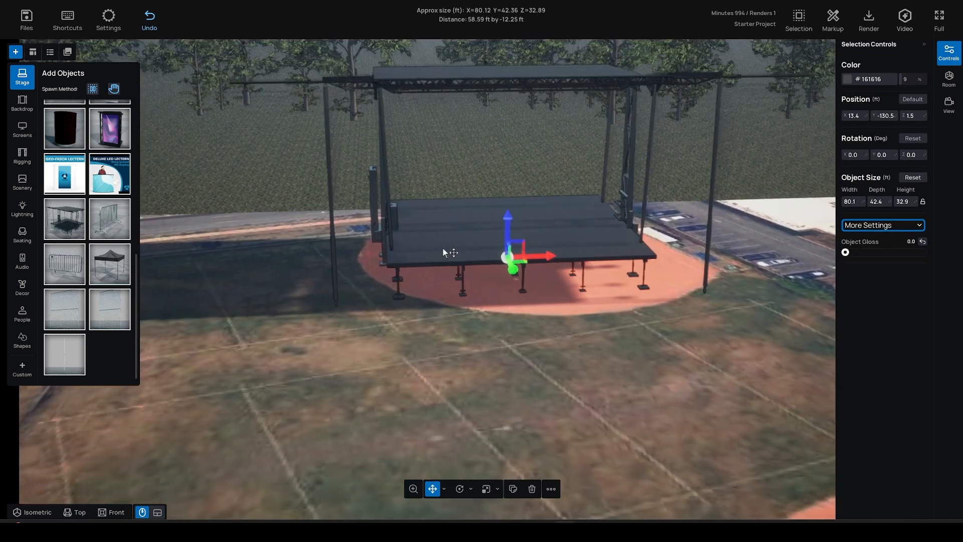
pyautogui.click(24, 369)
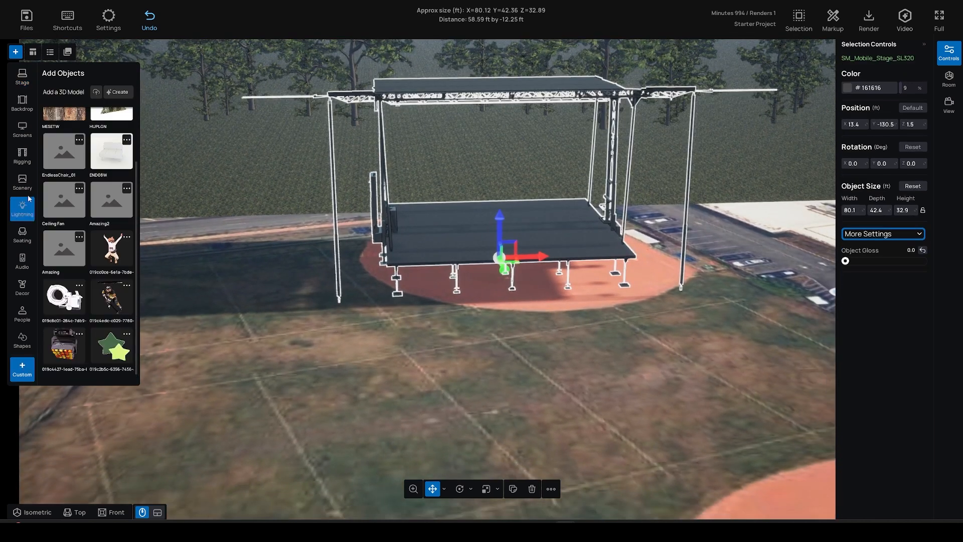
pyautogui.click(16, 54)
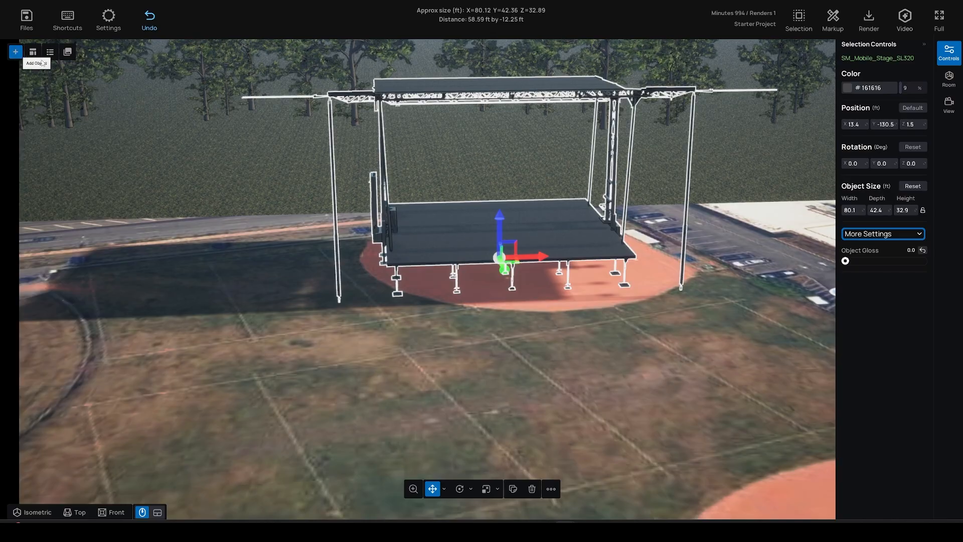
pyautogui.click(531, 488)
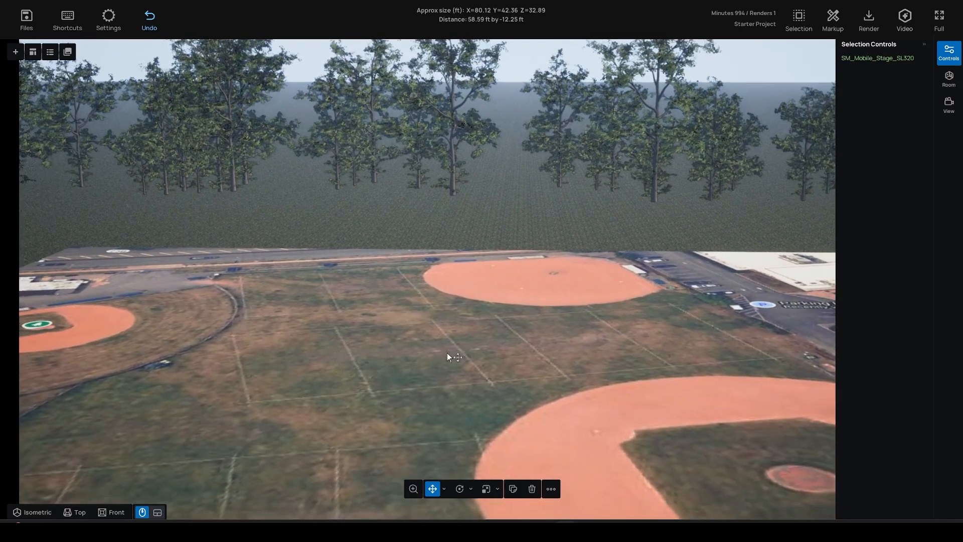
# Open the new room options, review the basic, custom and pre-made choices, and cancel.
pyautogui.click(948, 75)
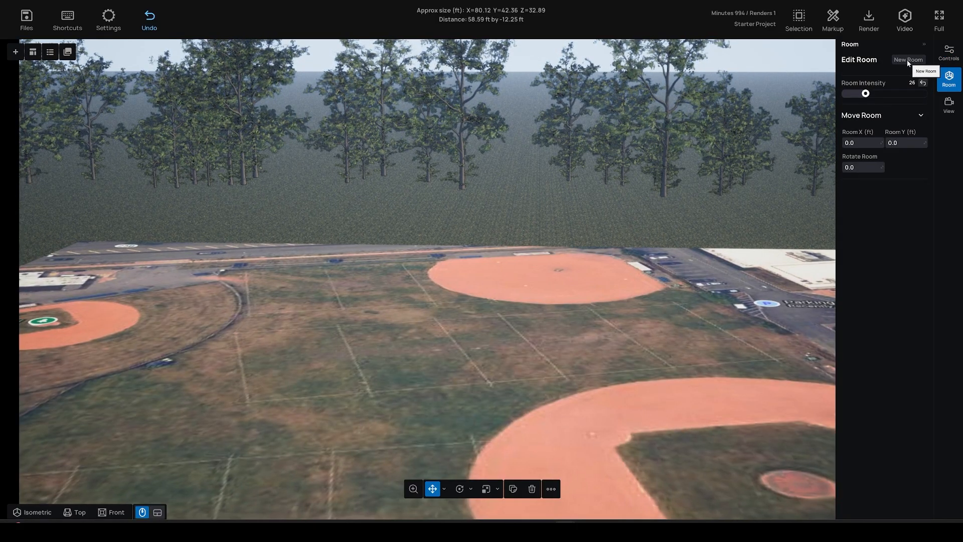
pyautogui.click(909, 60)
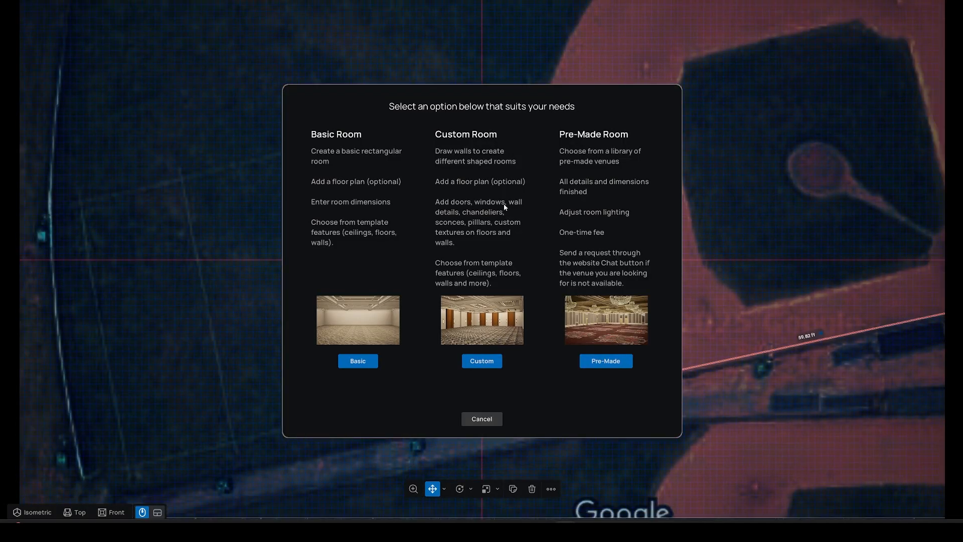
pyautogui.click(482, 419)
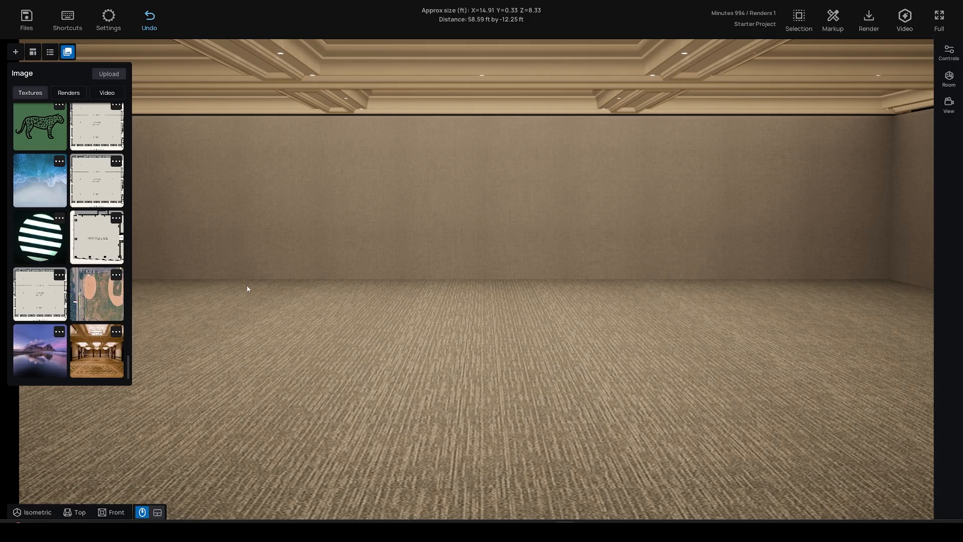
# Add the ballroom photo to the basic room as an image and raise its intensity to about 69.3.
pyautogui.click(103, 357)
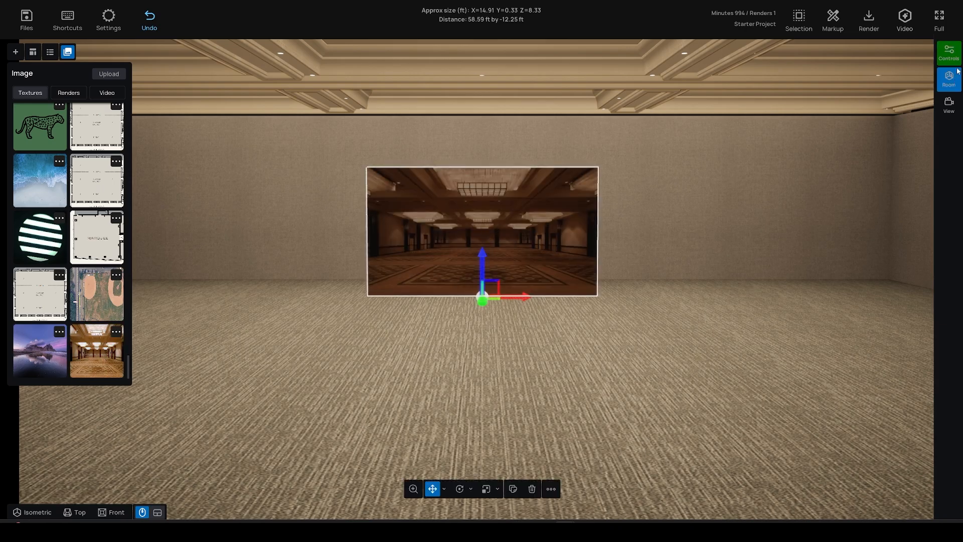
pyautogui.moveTo(846, 382); pyautogui.dragTo(838, 408)
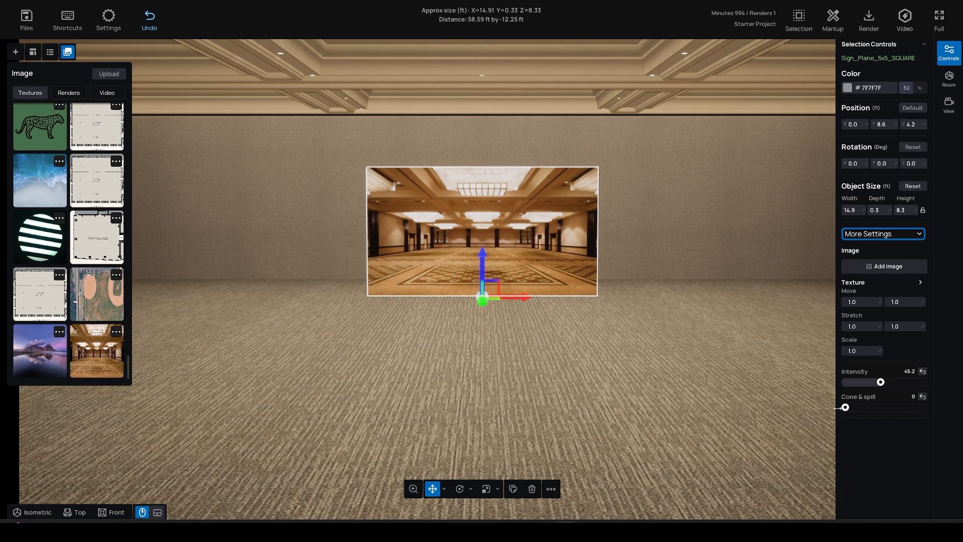
pyautogui.moveTo(880, 383); pyautogui.dragTo(893, 383)
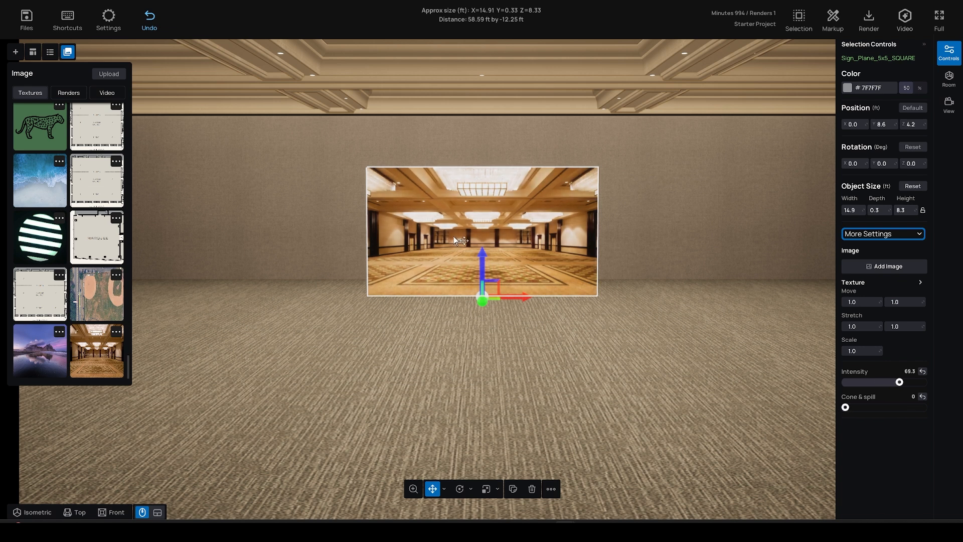
# Enlarge the ballroom image to about 27.6 by 15.4 ft, lower it 3 ft and reduce its intensity to 62.
pyautogui.moveTo(916, 210); pyautogui.dragTo(952, 211)
pyautogui.moveTo(480, 257); pyautogui.dragTo(473, 303)
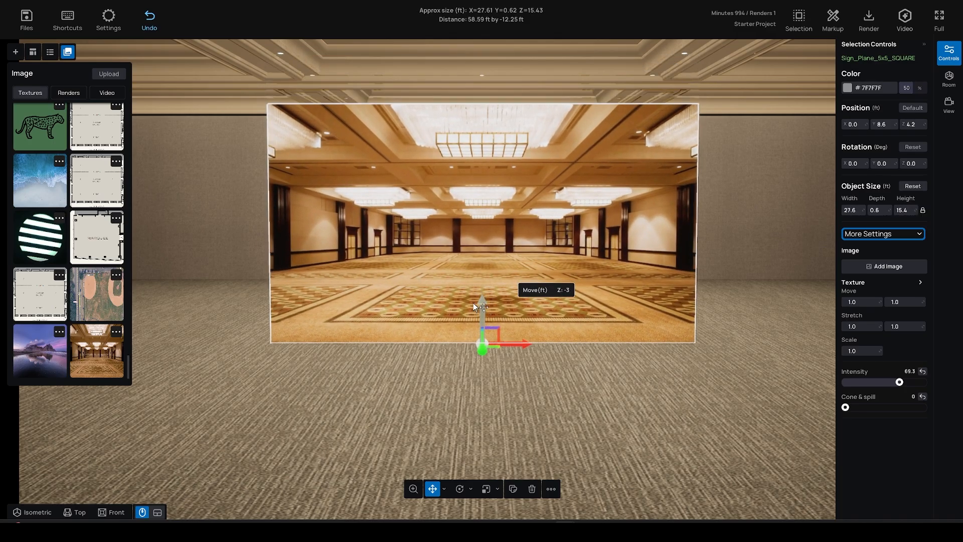
pyautogui.moveTo(901, 382)
pyautogui.mouseDown()
pyautogui.moveTo(881, 382)
pyautogui.moveTo(894, 382)
pyautogui.mouseUp()
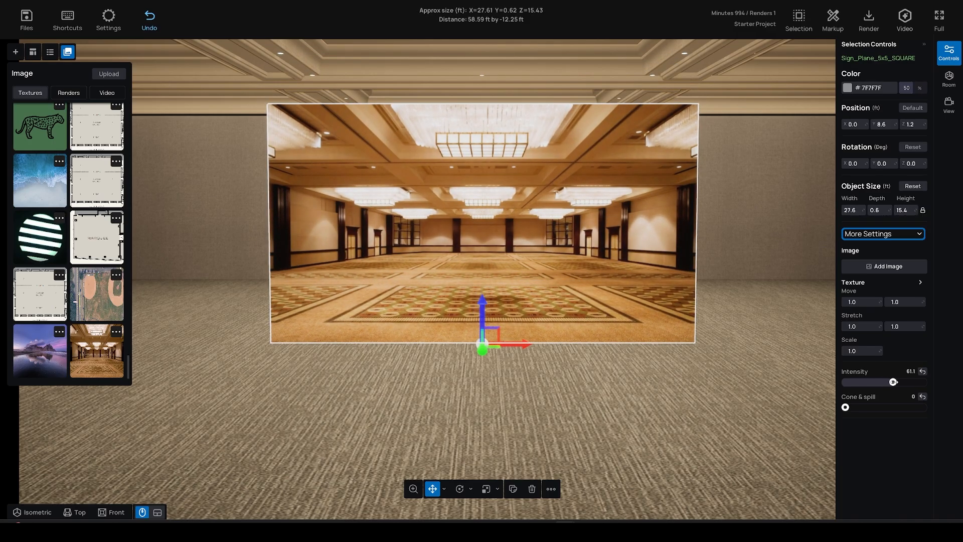
pyautogui.click(586, 387)
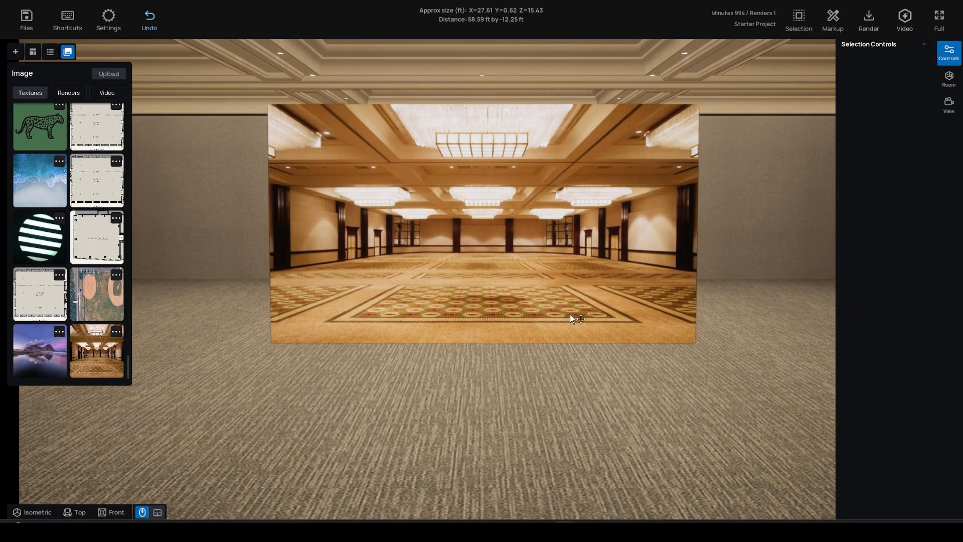
# Enlarge the ballroom image to about 58 ft wide and 32.4 ft high, and lower it to Z -7.3 ft.
pyautogui.click(545, 315)
pyautogui.scroll(-1, 564, 352)
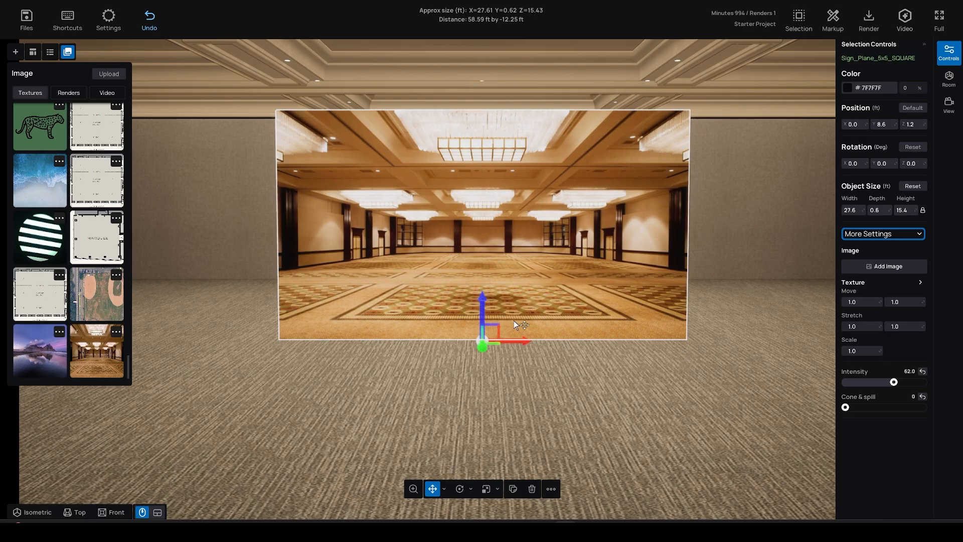
pyautogui.scroll(-2, 515, 322)
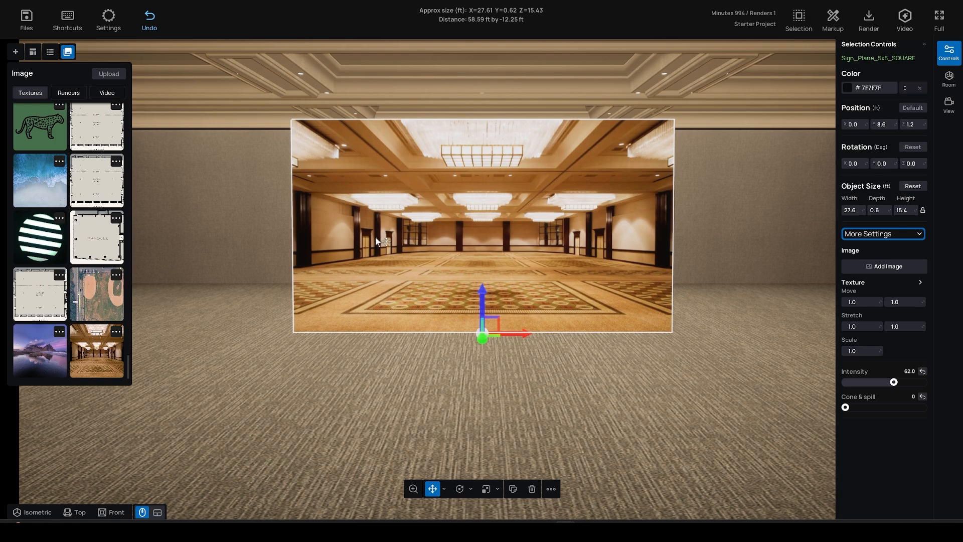
pyautogui.scroll(1, 375, 237)
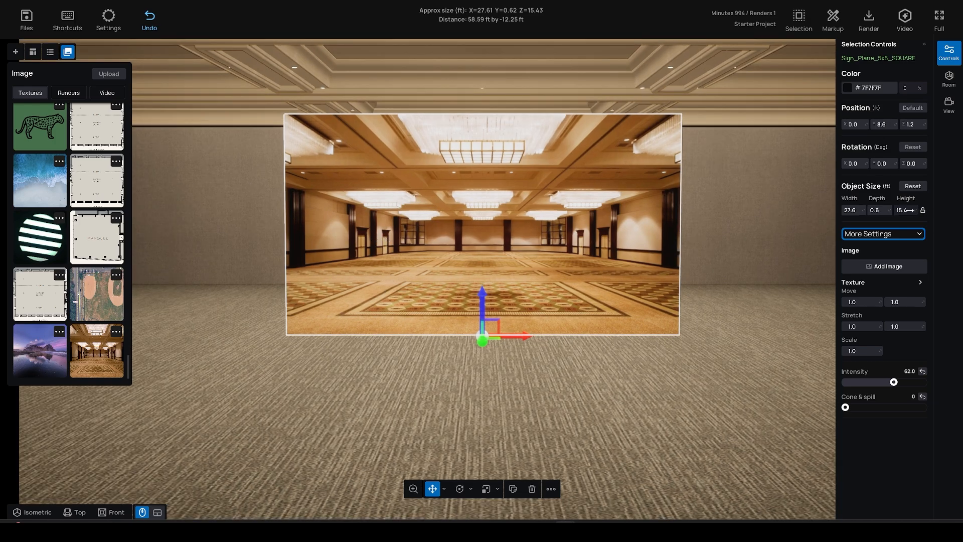
pyautogui.moveTo(915, 211); pyautogui.dragTo(924, 212)
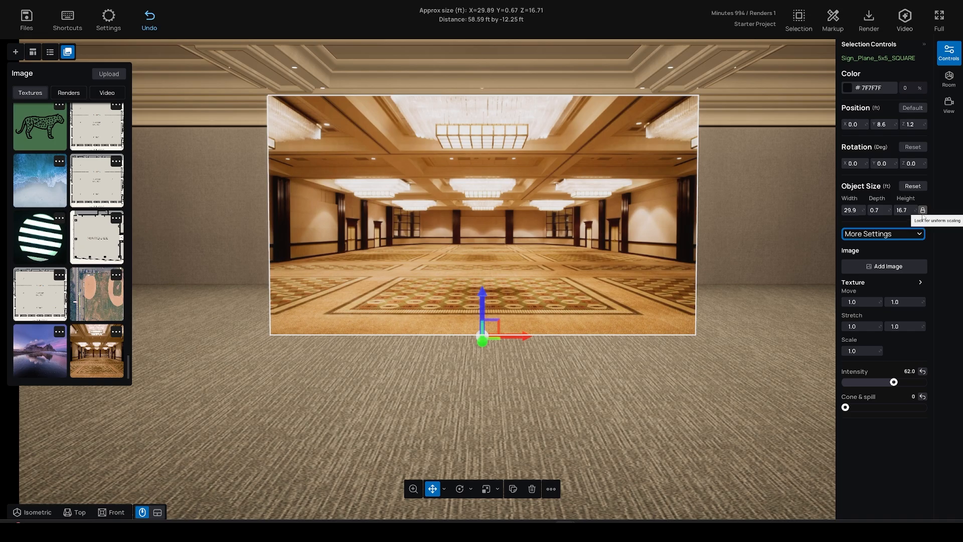
pyautogui.moveTo(916, 211); pyautogui.dragTo(945, 211)
pyautogui.moveTo(874, 215); pyautogui.dragTo(893, 215)
pyautogui.moveTo(483, 312); pyautogui.dragTo(480, 407)
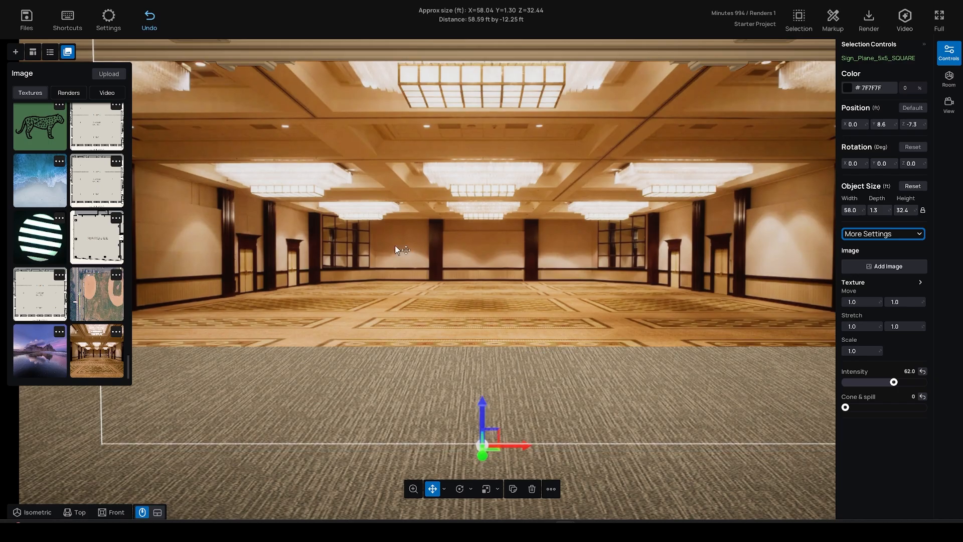
# Measure the width of the back wall shown in the ballroom image.
pyautogui.moveTo(377, 279); pyautogui.dragTo(405, 280)
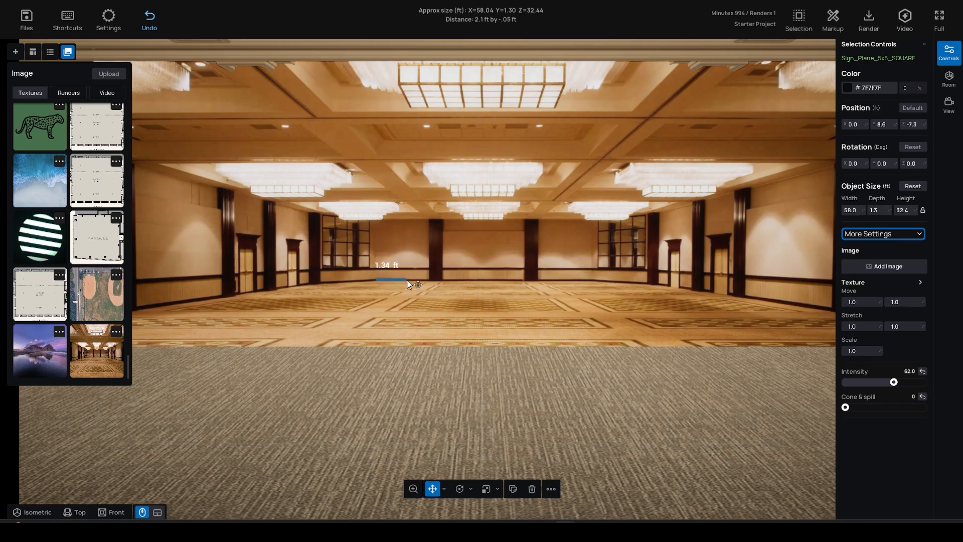
pyautogui.moveTo(500, 281); pyautogui.dragTo(500, 281)
pyautogui.moveTo(323, 281); pyautogui.dragTo(558, 280)
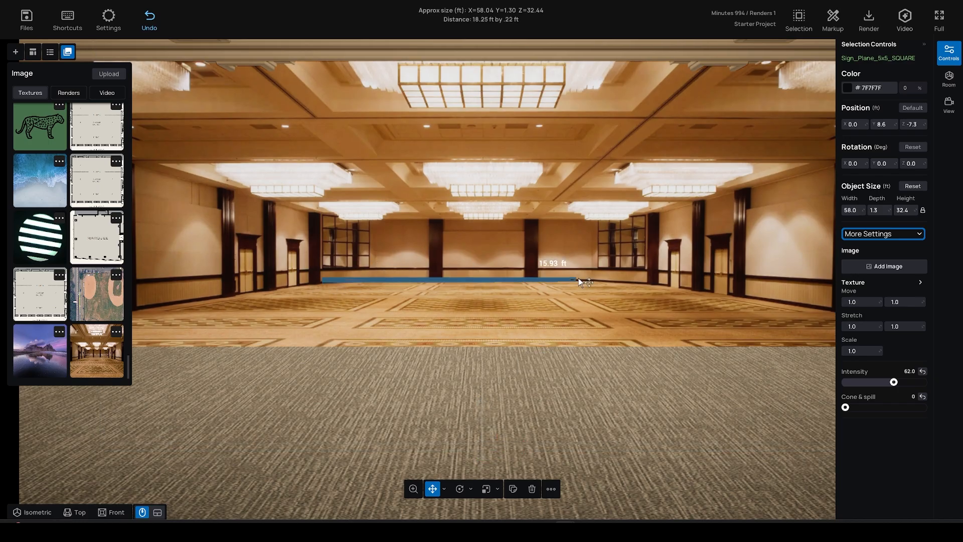
pyautogui.moveTo(652, 281); pyautogui.dragTo(652, 281)
# Enlarge the ballroom image to about 73.7 by 41.2 ft and remeasure its back wall.
pyautogui.moveTo(904, 211); pyautogui.dragTo(913, 211)
pyautogui.moveTo(296, 251); pyautogui.dragTo(705, 247)
pyautogui.moveTo(906, 210); pyautogui.dragTo(914, 210)
pyautogui.moveTo(278, 240); pyautogui.dragTo(697, 241)
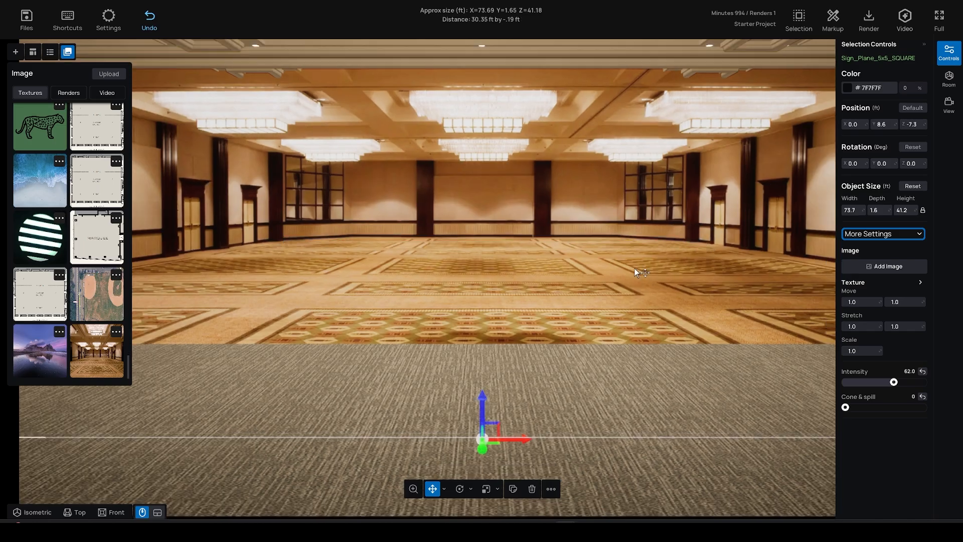
# Thin the ballroom image's depth to about 0.6 ft and move it to Y 3.6 ft, Z -13.8 ft.
pyautogui.moveTo(877, 211); pyautogui.dragTo(861, 234)
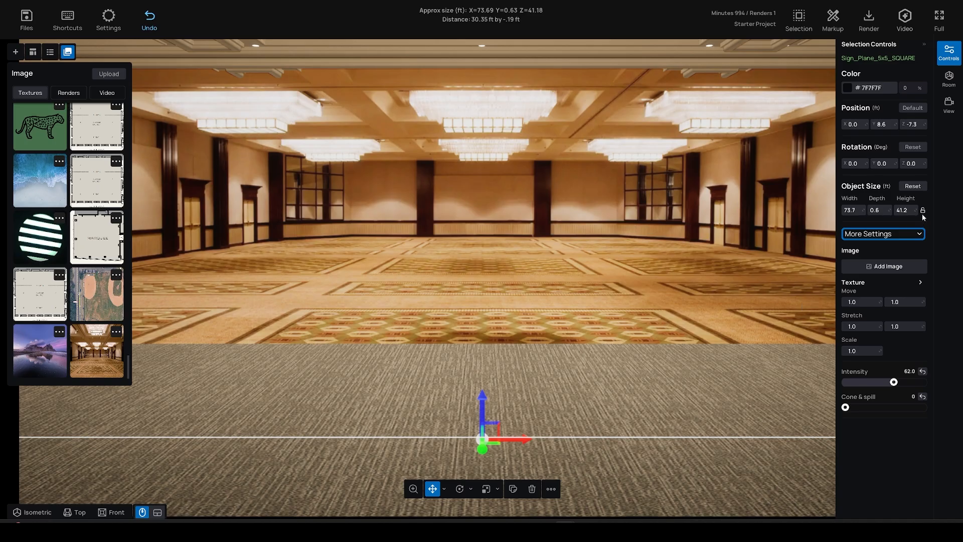
pyautogui.moveTo(494, 446); pyautogui.dragTo(478, 456)
pyautogui.scroll(-2, 478, 455)
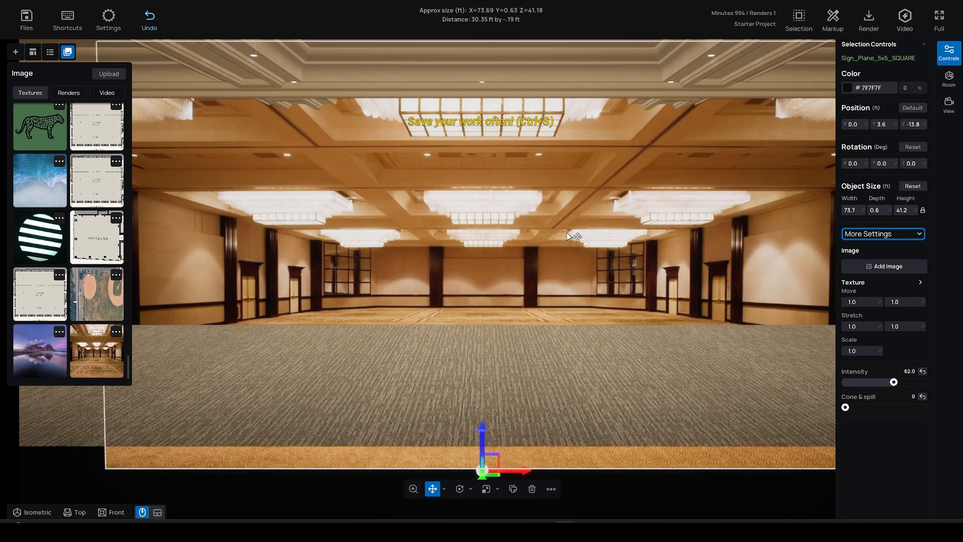
pyautogui.scroll(-2, 567, 234)
pyautogui.scroll(5, 474, 207)
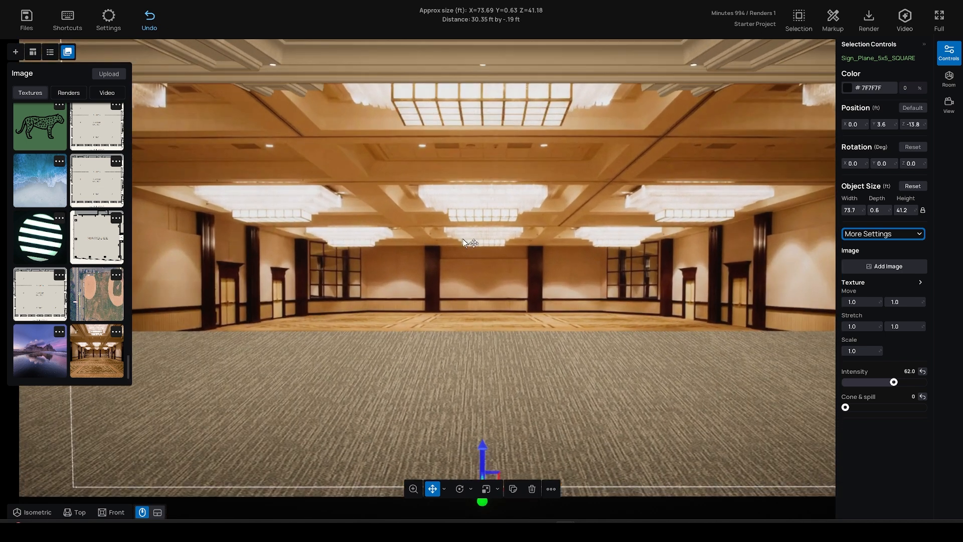
# In the top view, move the ballroom image 12 ft back along Y to -8.4 ft.
pyautogui.press('t')
pyautogui.scroll(-2, 467, 238)
pyautogui.moveTo(485, 241); pyautogui.dragTo(488, 197)
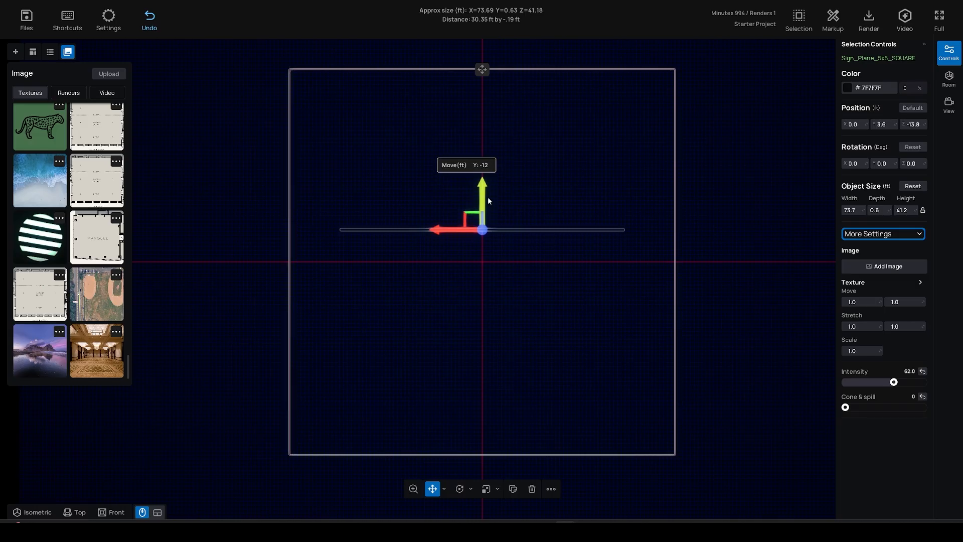
# Delete the 100 ft basic room around the ballroom image and check the image in perspective.
pyautogui.click(483, 70)
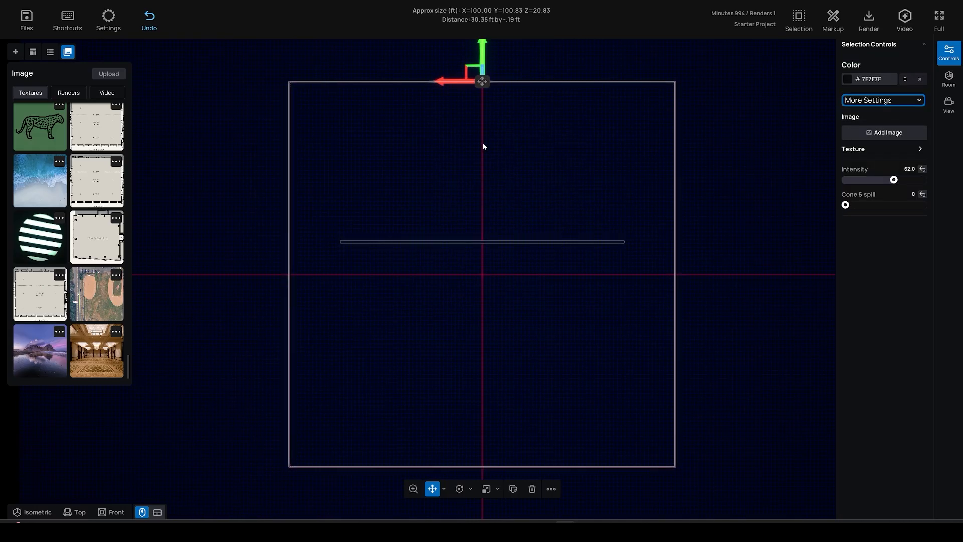
pyautogui.click(532, 489)
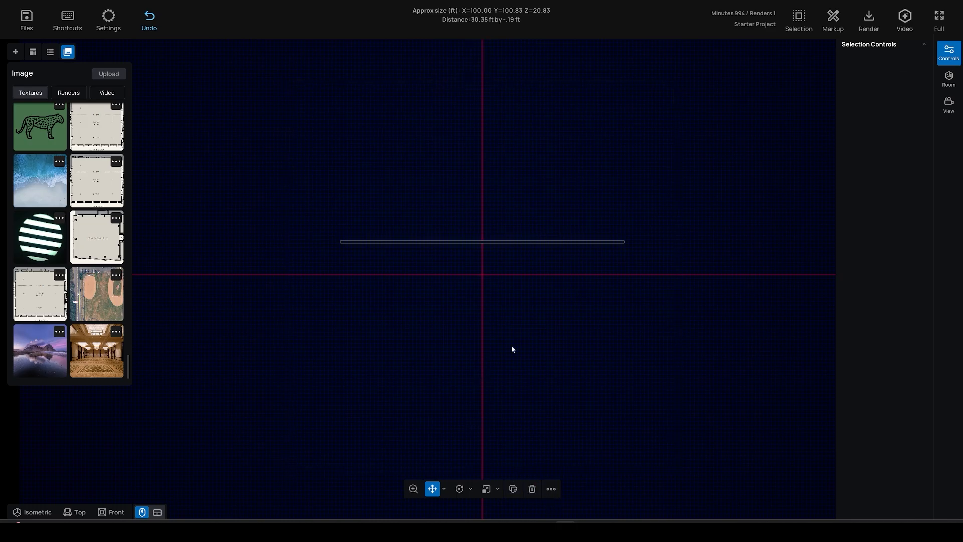
pyautogui.scroll(-4, 508, 345)
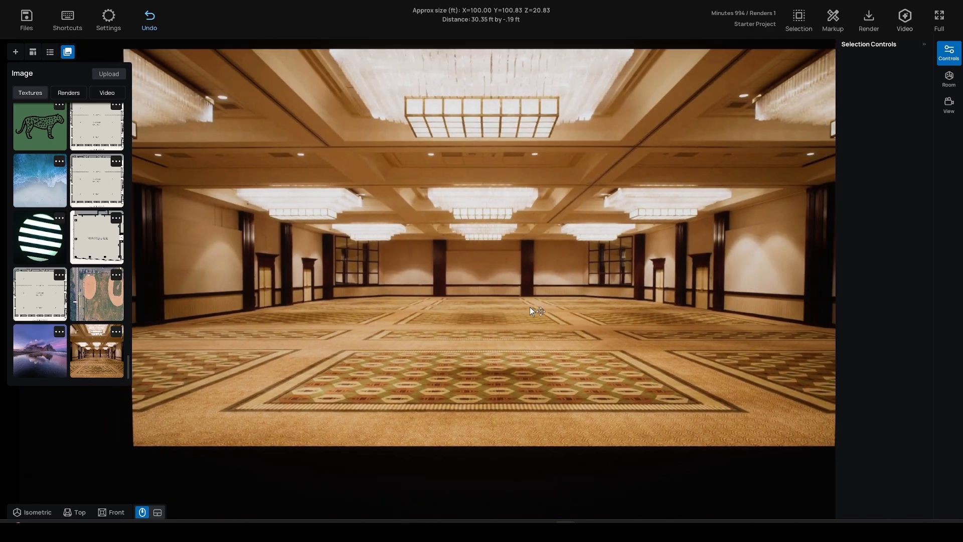
pyautogui.scroll(-2, 595, 318)
pyautogui.scroll(3, 466, 311)
pyautogui.scroll(-2, 377, 300)
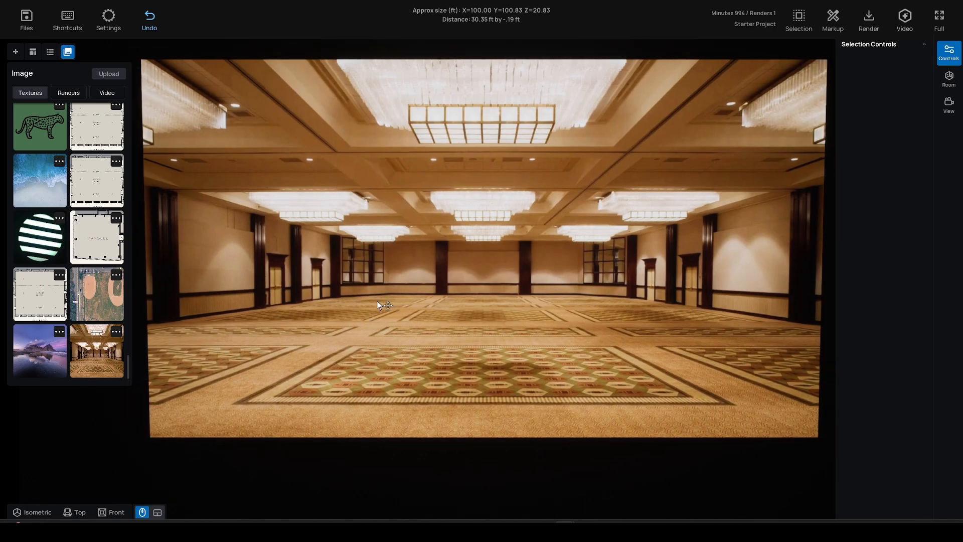
# Set the ballroom image's intensity to 63 and its cone and spill to 5.
pyautogui.click(16, 52)
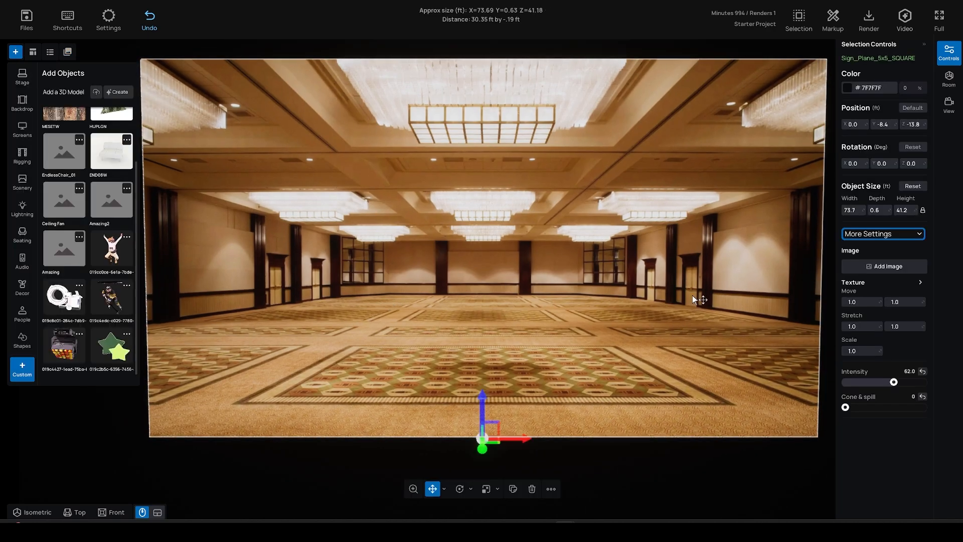
pyautogui.click(889, 385)
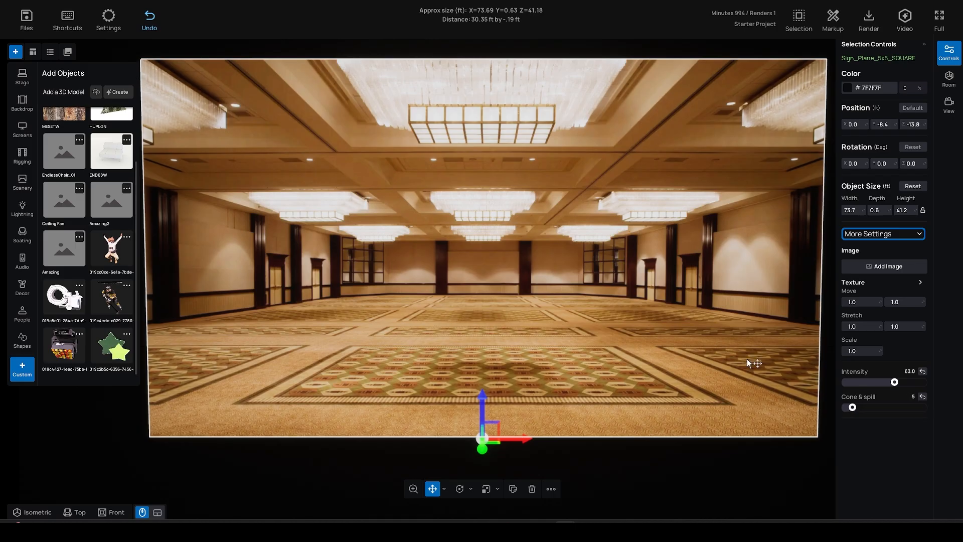
pyautogui.scroll(-2, 661, 323)
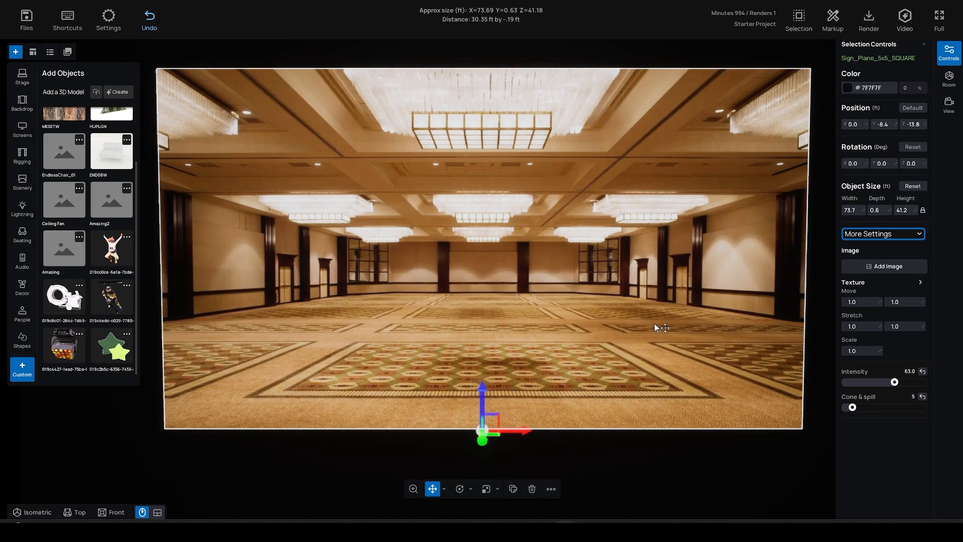
pyautogui.click(669, 440)
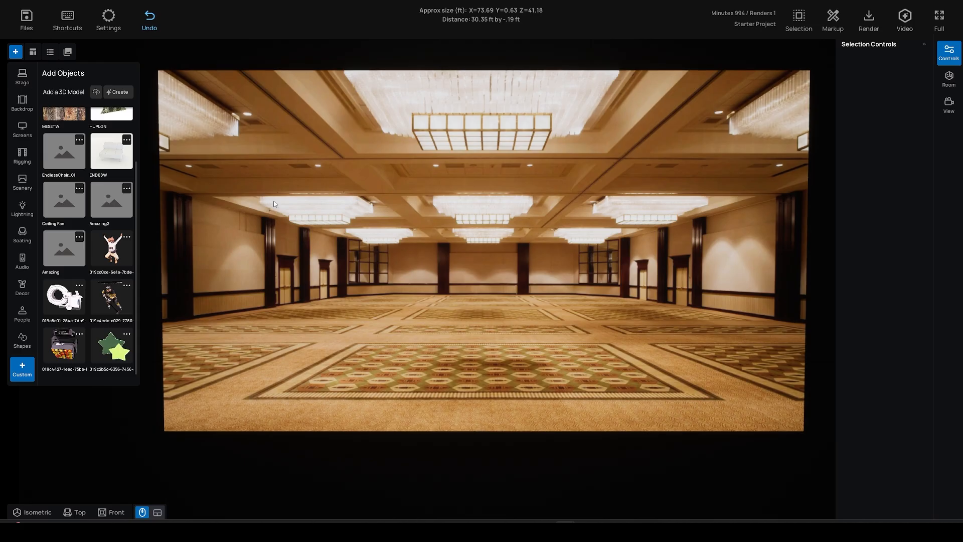
# Draw a stage about 18.3 ft wide, 16.1 ft deep and 2 ft high, centred in front of the ballroom image.
pyautogui.click(22, 77)
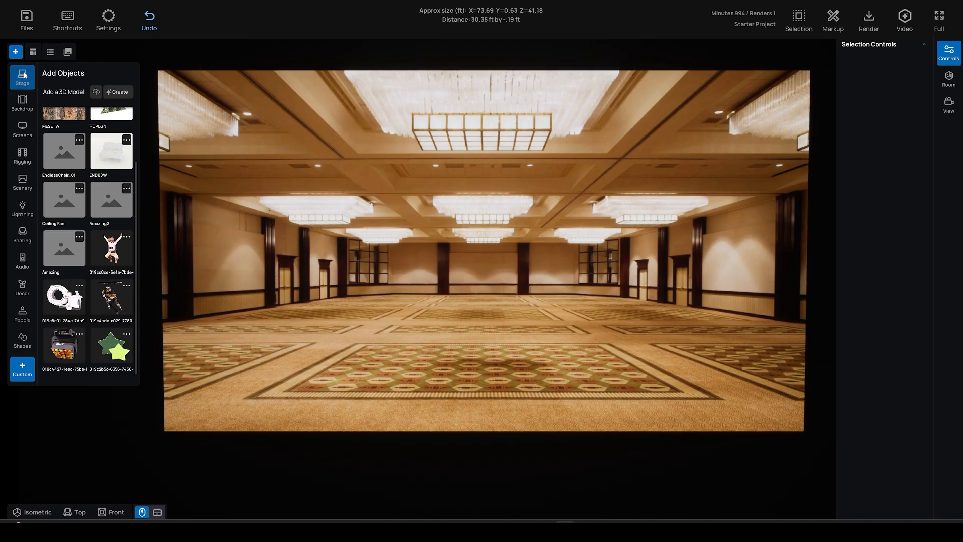
pyautogui.click(462, 325)
pyautogui.moveTo(462, 325)
pyautogui.mouseDown()
pyautogui.moveTo(534, 347)
pyautogui.moveTo(613, 330)
pyautogui.moveTo(659, 337)
pyautogui.mouseUp()
pyautogui.moveTo(556, 325); pyautogui.dragTo(510, 328)
pyautogui.moveTo(486, 327)
pyautogui.mouseDown(button='middle')
pyautogui.moveTo(482, 349)
pyautogui.moveTo(486, 334)
pyautogui.mouseUp(button='middle')
pyautogui.press('t')
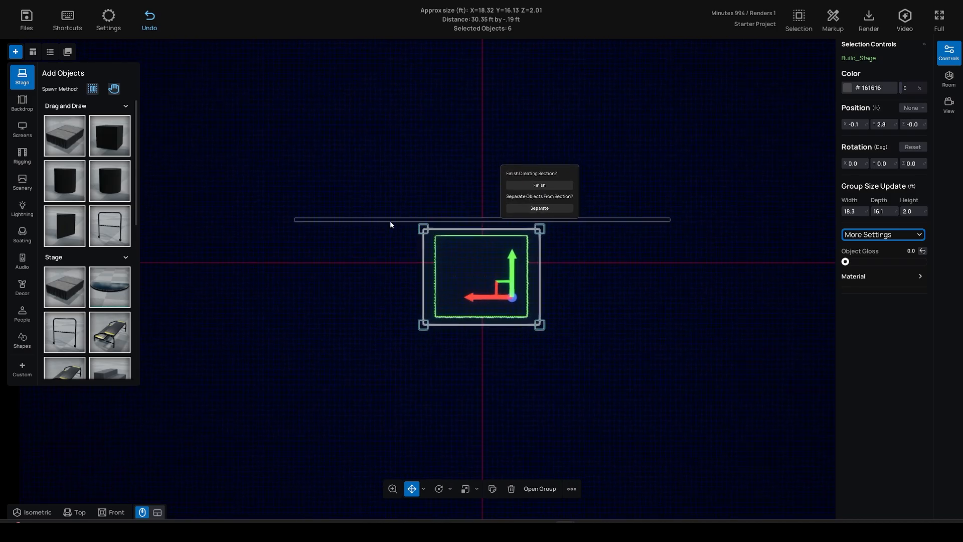
# Widen the stage to about 30.3 ft, keeping it 16.1 ft deep and centred in front of the ballroom image.
pyautogui.moveTo(424, 327); pyautogui.dragTo(392, 284)
pyautogui.moveTo(540, 287); pyautogui.dragTo(603, 319)
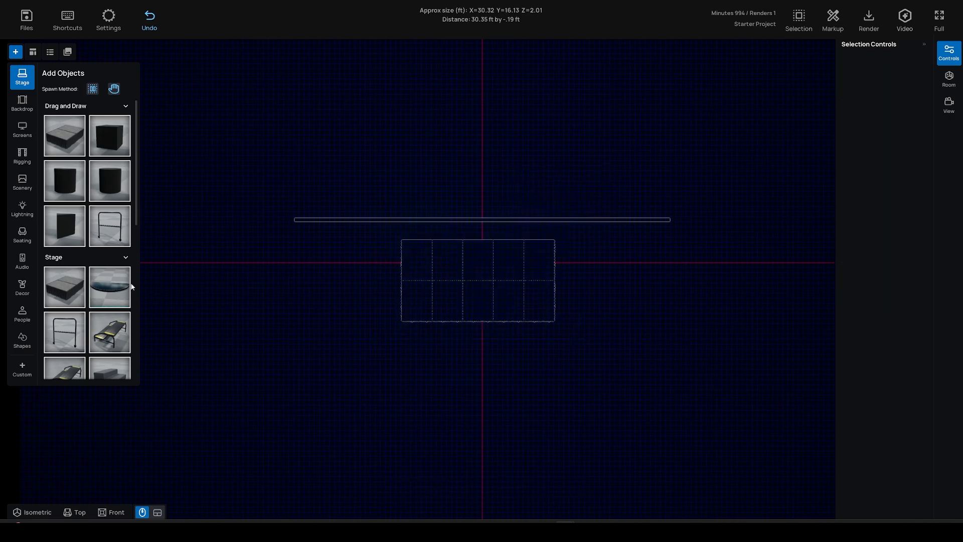
# Draw a black drape backdrop about 31.7 ft wide and 14 ft high along the back edge of the stage.
pyautogui.click(22, 103)
pyautogui.click(65, 135)
pyautogui.moveTo(302, 237)
pyautogui.mouseDown()
pyautogui.moveTo(681, 242)
pyautogui.moveTo(682, 254)
pyautogui.moveTo(513, 247)
pyautogui.mouseUp()
pyautogui.click(411, 235)
pyautogui.click(429, 236)
pyautogui.moveTo(414, 245); pyautogui.dragTo(501, 242)
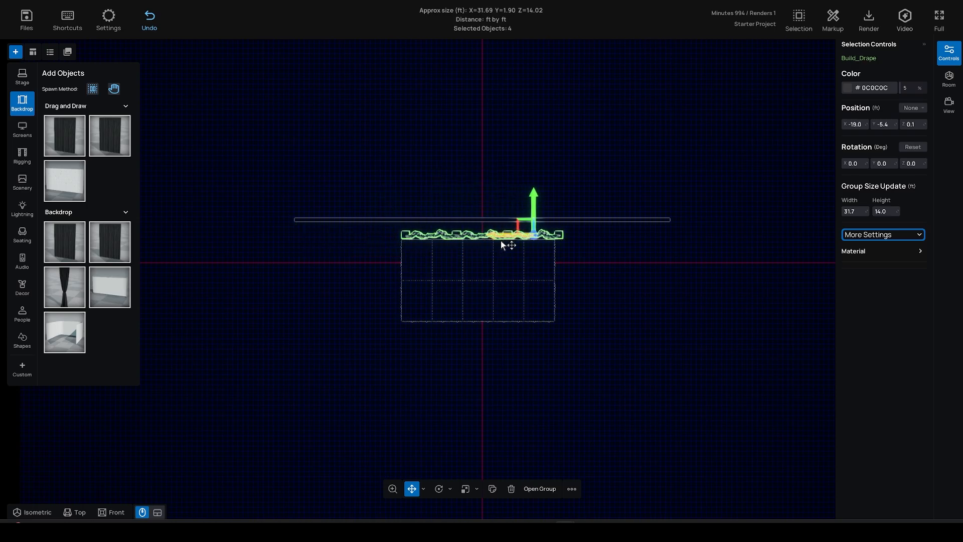
pyautogui.click(605, 277)
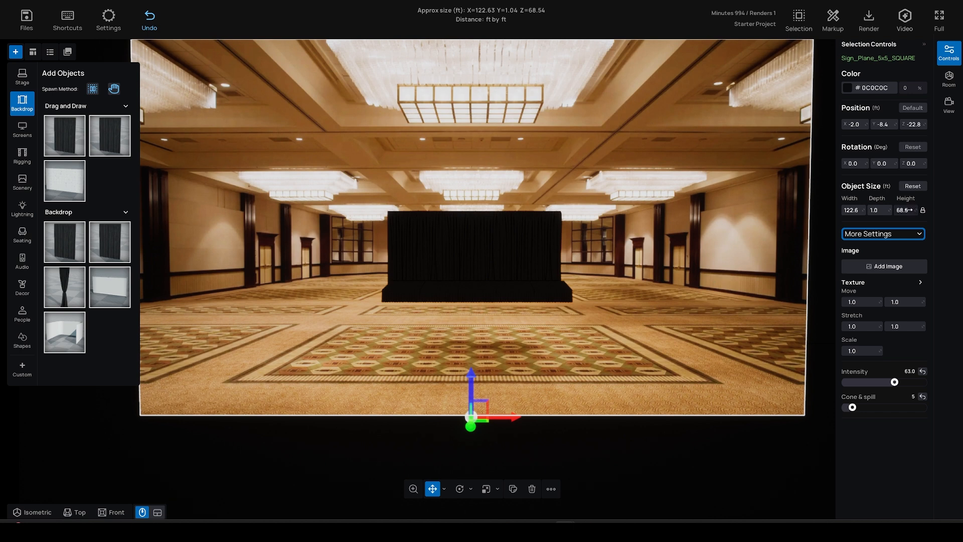
# Enlarge the ballroom image to about 179.7 ft wide by 100.4 ft high and lower it to Z -30.8 ft.
pyautogui.moveTo(909, 210); pyautogui.dragTo(948, 211)
pyautogui.moveTo(472, 371); pyautogui.dragTo(473, 419)
pyautogui.scroll(-1, 475, 280)
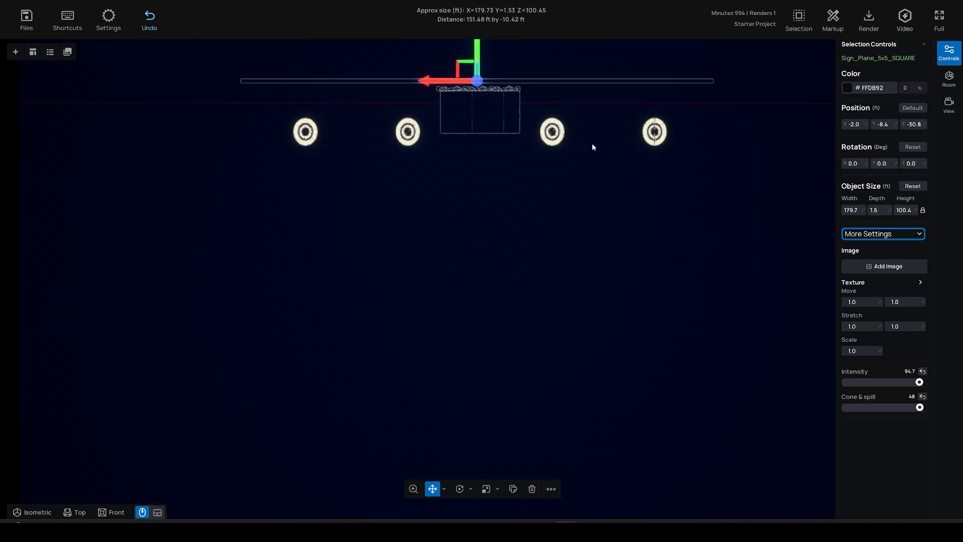
pyautogui.click(432, 214)
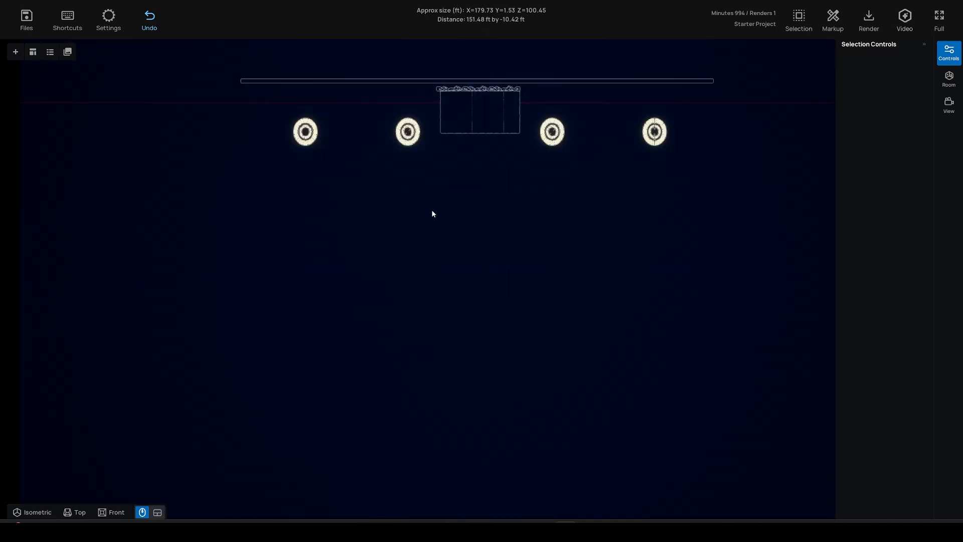
# In the free camera view, lower the ballroom image so its floor lines up better with the stage.
pyautogui.click(949, 105)
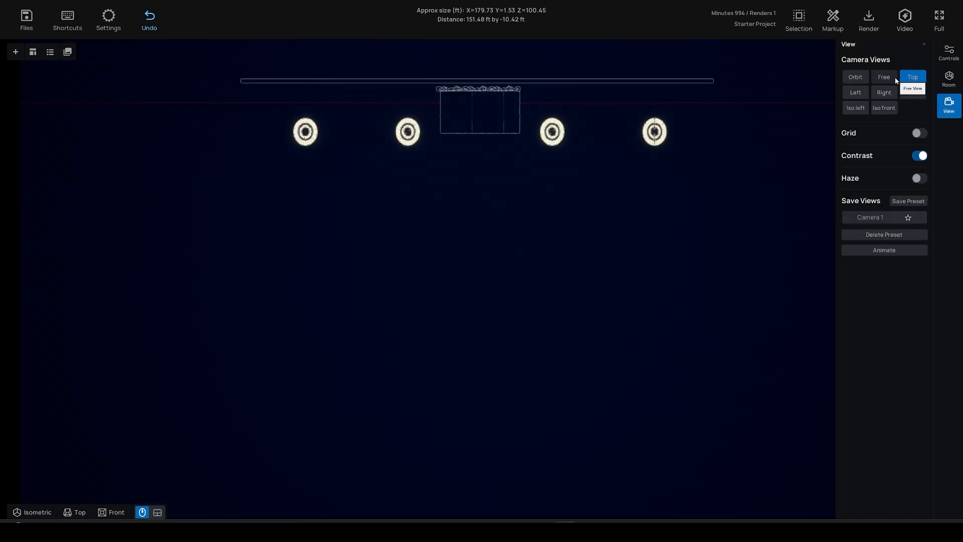
pyautogui.click(884, 78)
pyautogui.scroll(-6, 633, 262)
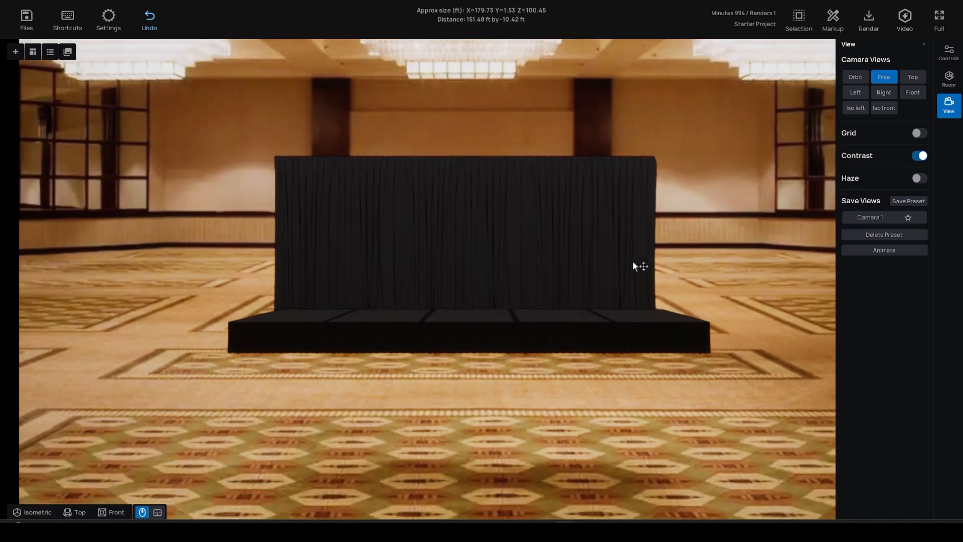
pyautogui.scroll(-6, 628, 271)
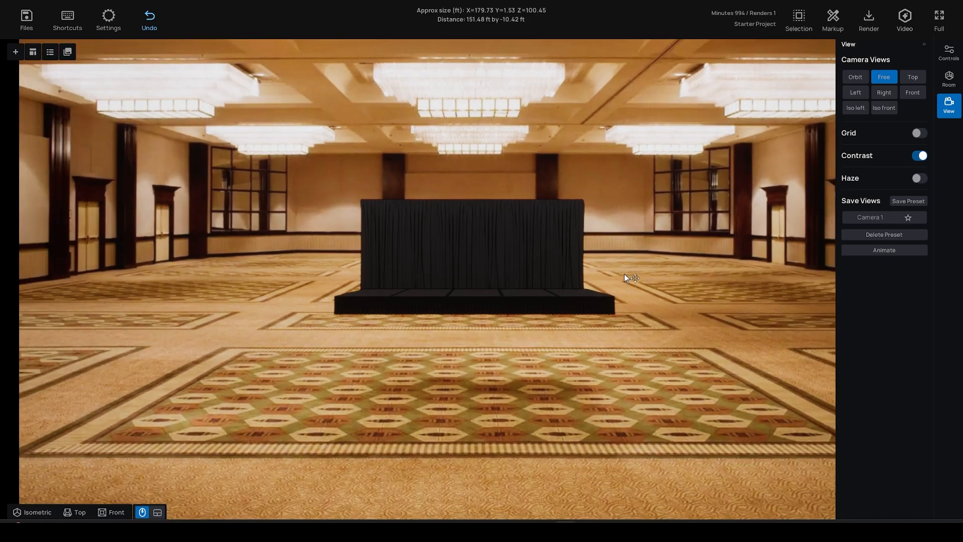
pyautogui.scroll(-3, 624, 274)
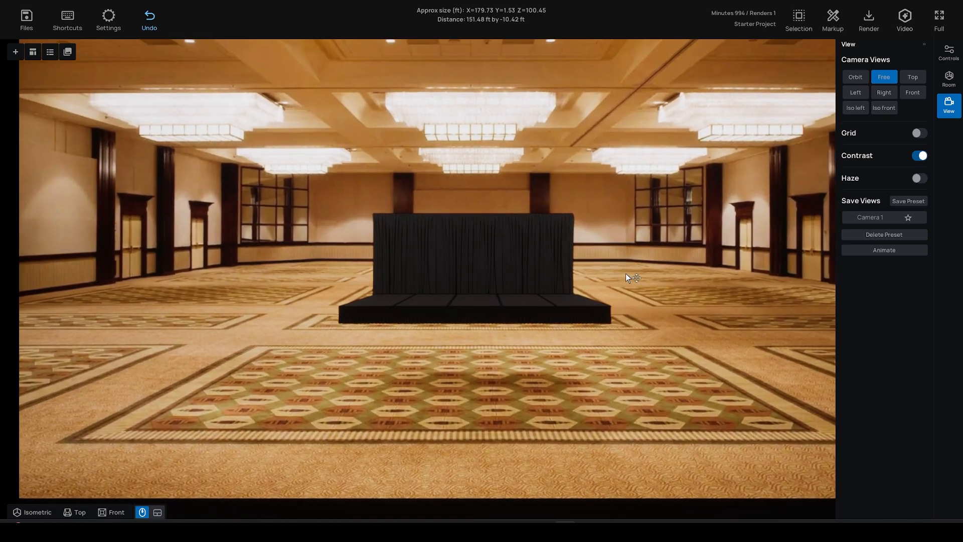
pyautogui.scroll(4, 625, 273)
pyautogui.scroll(-2, 625, 273)
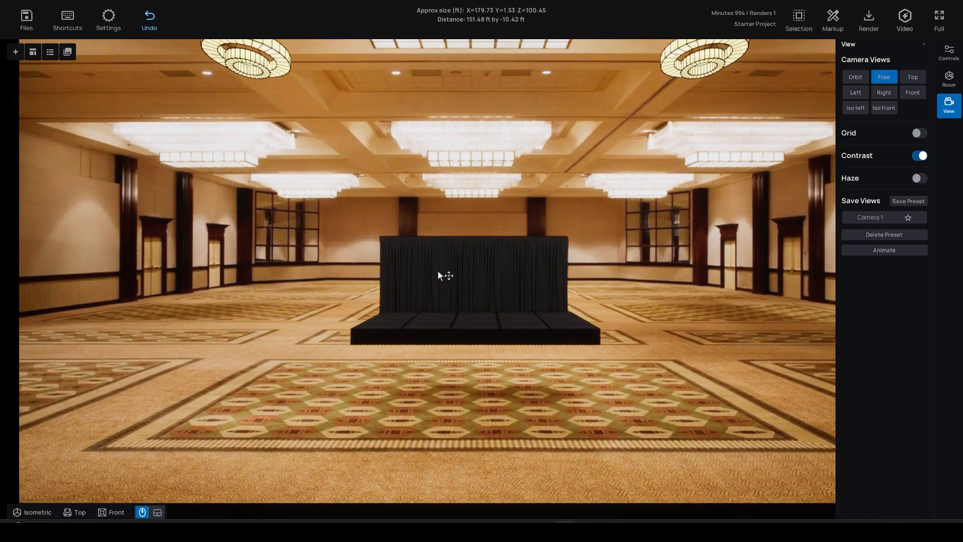
pyautogui.click(367, 233)
pyautogui.scroll(-2, 432, 359)
pyautogui.moveTo(474, 465)
pyautogui.mouseDown()
pyautogui.moveTo(472, 488)
pyautogui.moveTo(471, 475)
pyautogui.mouseUp()
pyautogui.scroll(3, 477, 393)
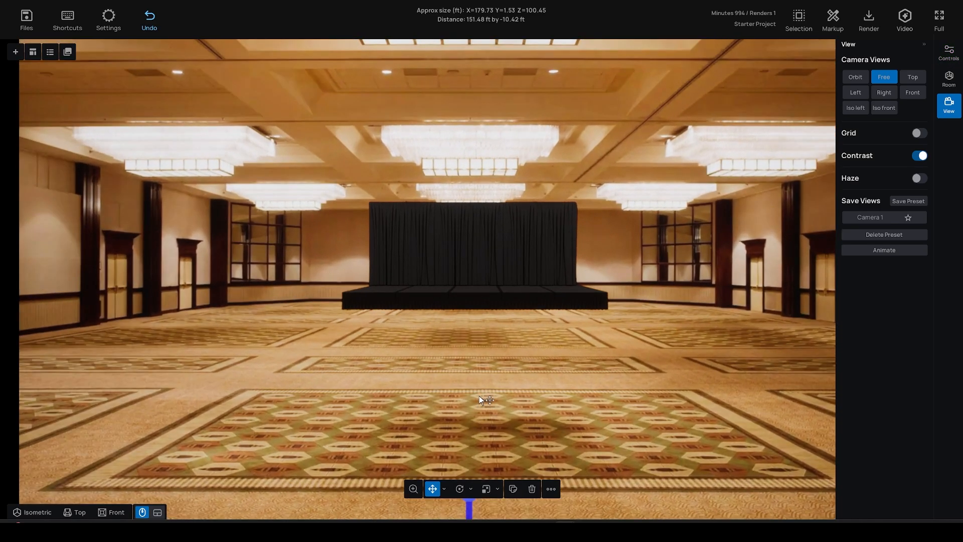
# Enlarge the ballroom image to about 190.8 ft wide by 106.6 ft high and position it at X -1.5, Z -39.3 ft.
pyautogui.scroll(-4, 481, 400)
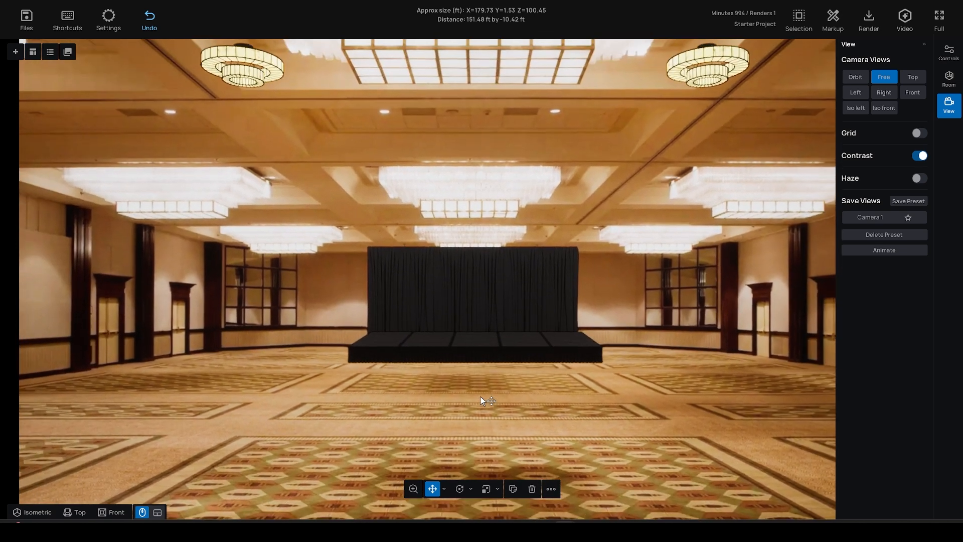
pyautogui.scroll(-5, 480, 398)
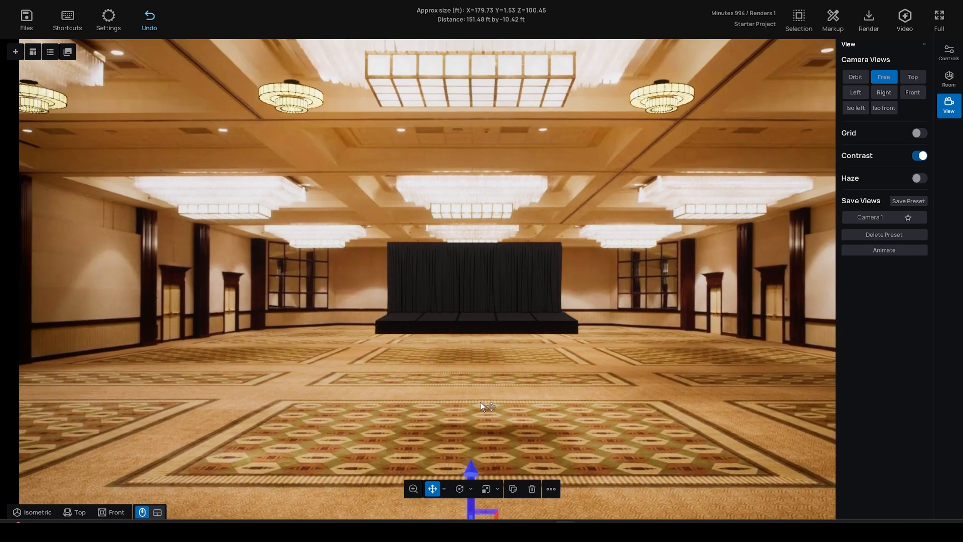
pyautogui.scroll(-3, 480, 405)
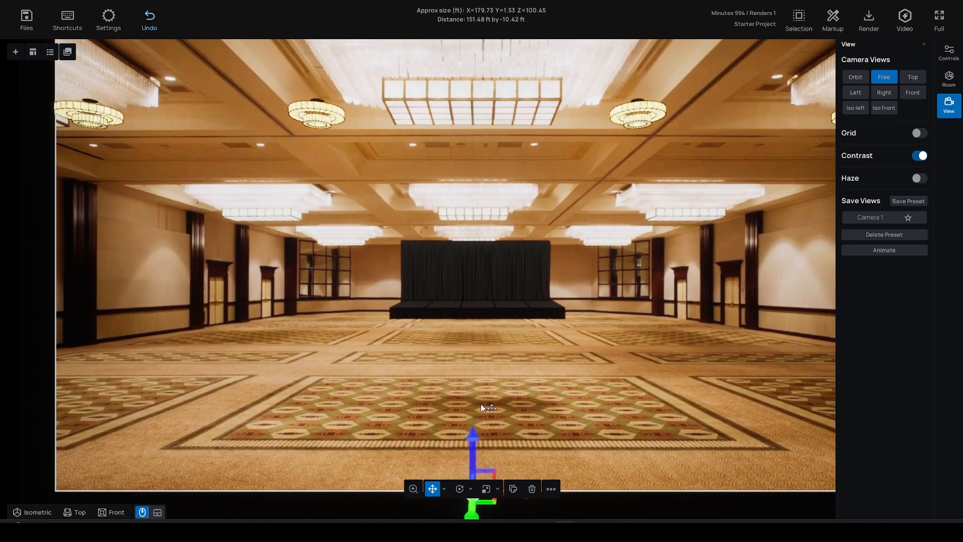
pyautogui.scroll(4, 481, 404)
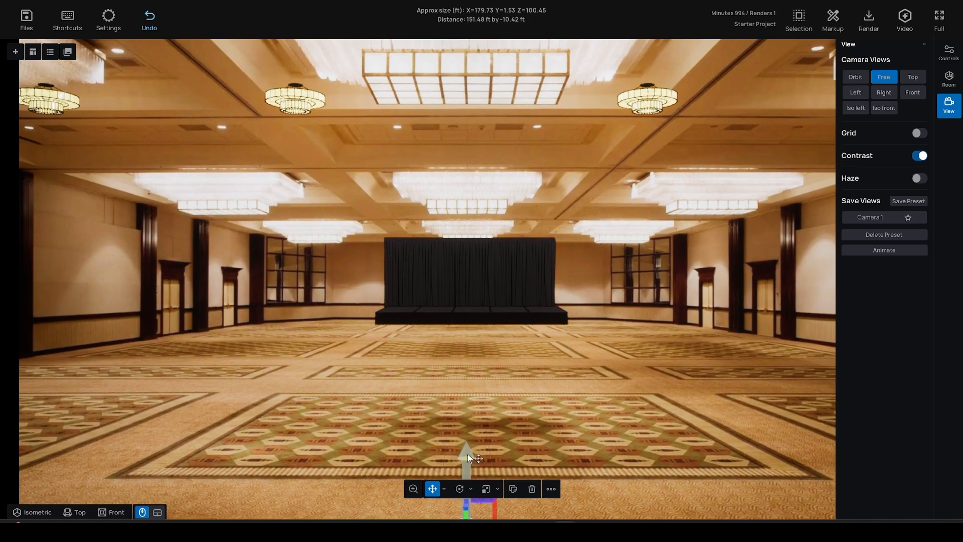
pyautogui.moveTo(468, 454); pyautogui.dragTo(467, 441)
pyautogui.scroll(4, 466, 429)
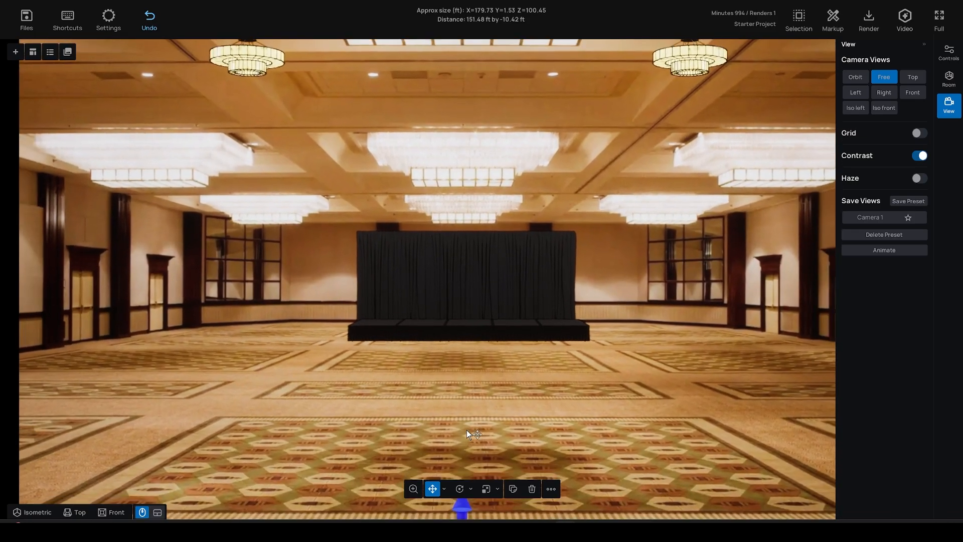
pyautogui.scroll(-3, 467, 432)
pyautogui.moveTo(465, 469); pyautogui.dragTo(465, 465)
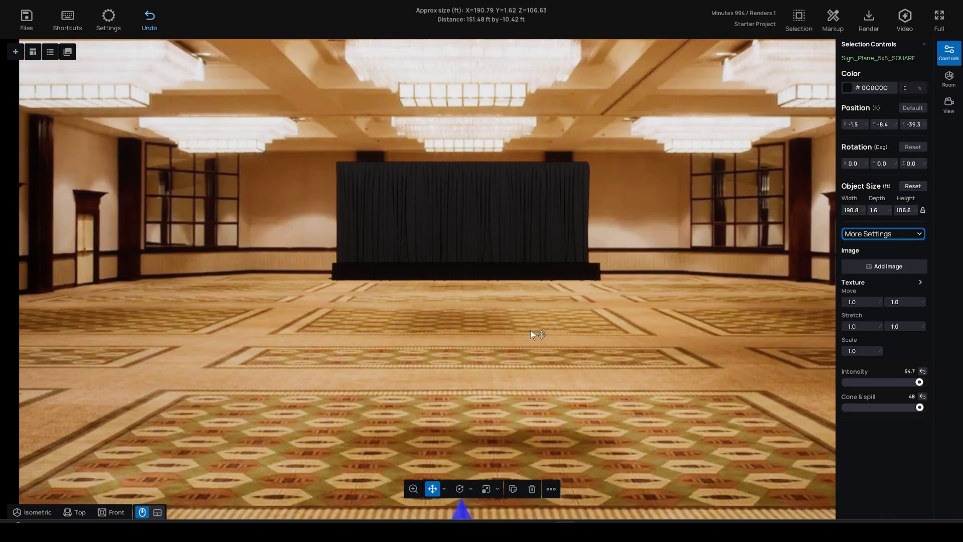
pyautogui.scroll(-3, 531, 331)
pyautogui.scroll(2, 527, 326)
pyautogui.scroll(-1, 525, 325)
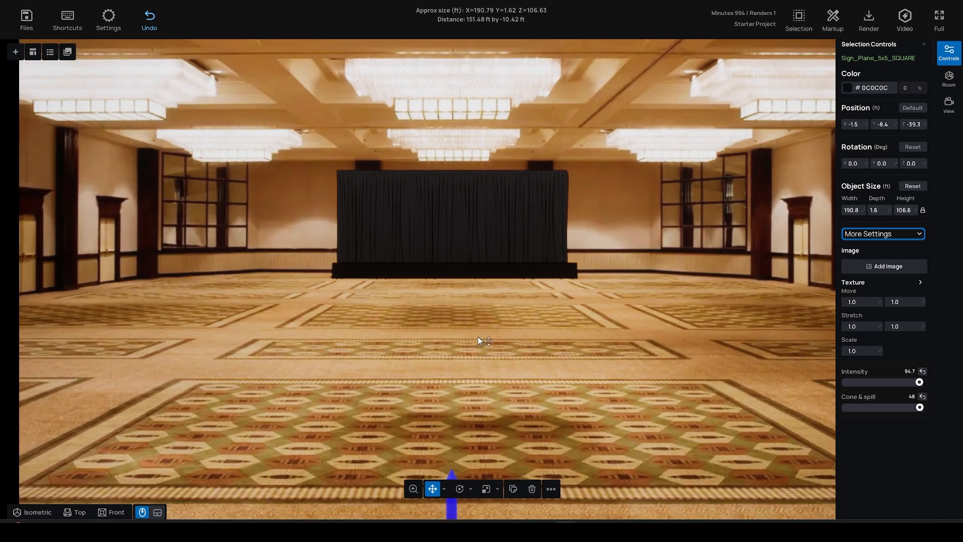
# Review the keyboard shortcuts for moving the camera and frame the stage straight-on against the ballroom image.
pyautogui.click(948, 105)
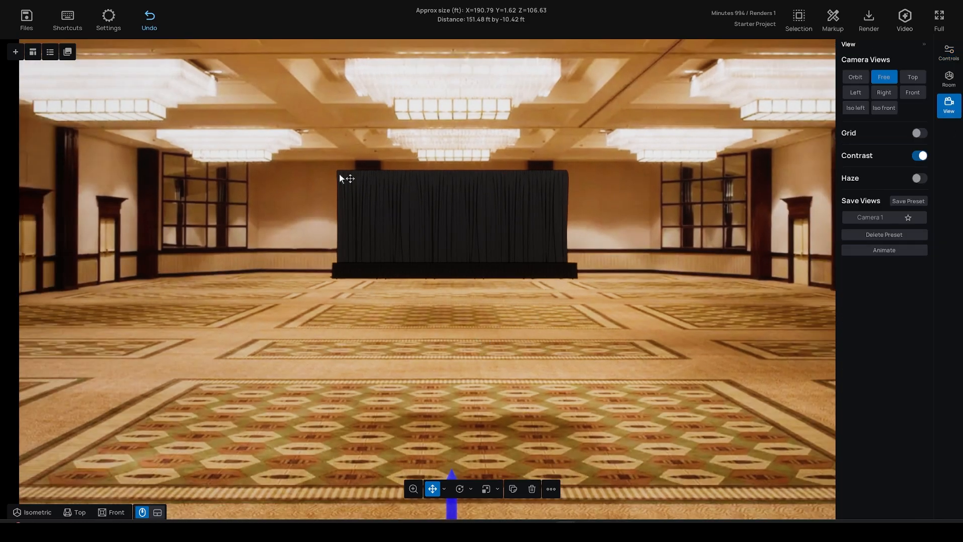
pyautogui.click(67, 20)
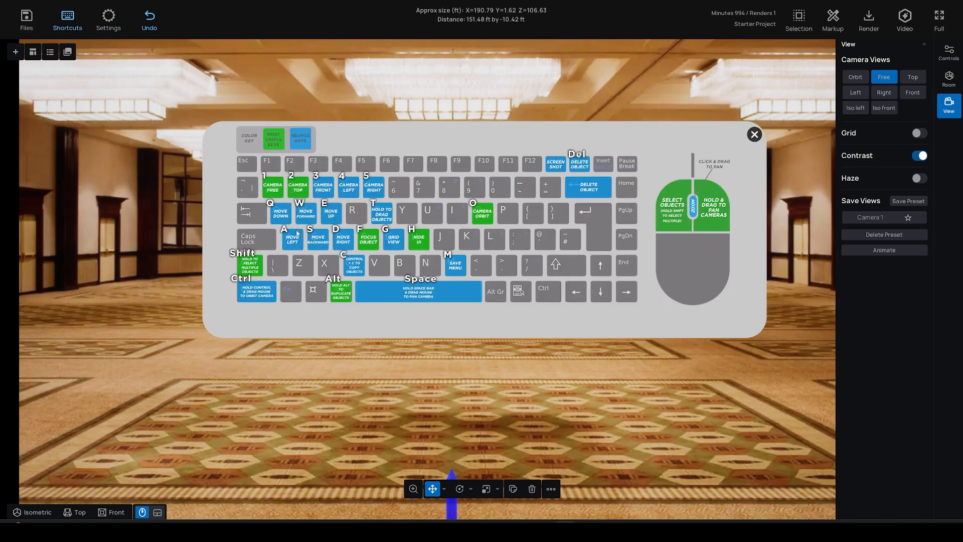
pyautogui.click(756, 136)
pyautogui.scroll(-3, 549, 302)
pyautogui.scroll(6, 549, 302)
pyautogui.scroll(-2, 549, 302)
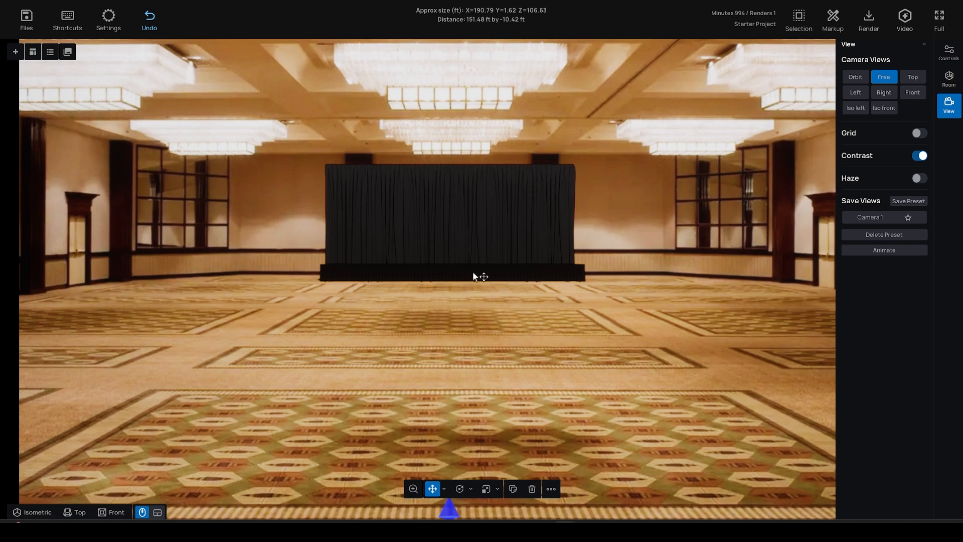
# Save the framed view of the stage in the ballroom as a new camera preset and switch to that preset.
pyautogui.moveTo(236, 271); pyautogui.dragTo(670, 272)
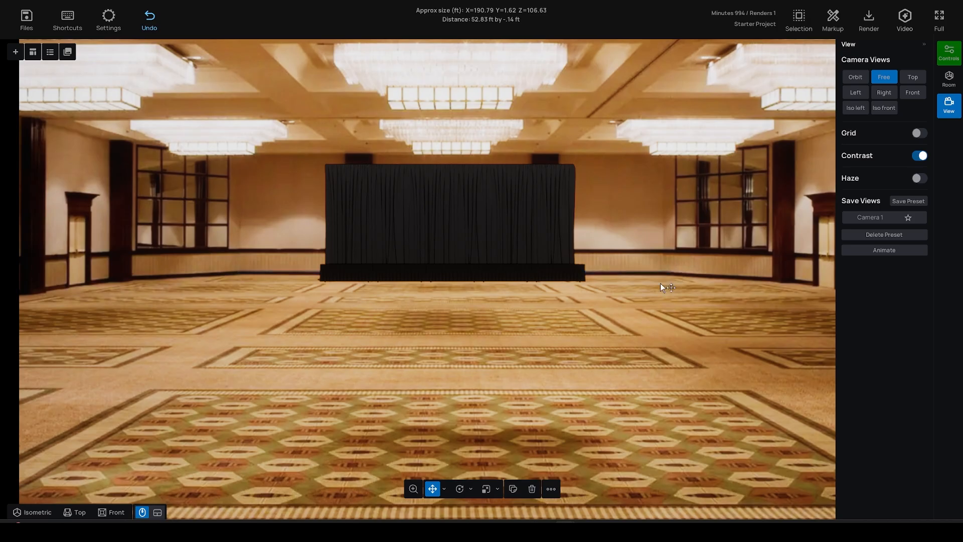
pyautogui.click(327, 281)
pyautogui.keyDown('shift'); pyautogui.click(530, 273); pyautogui.keyUp('shift')
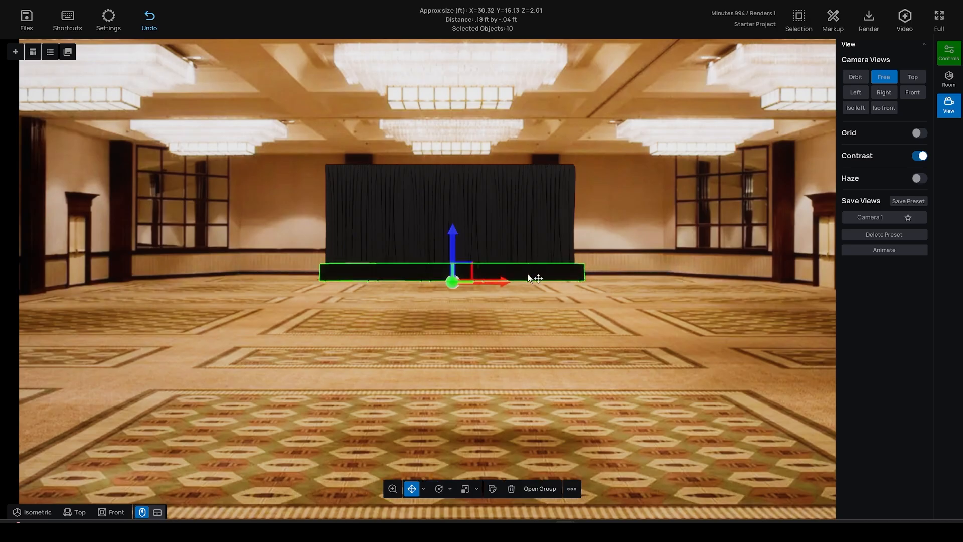
pyautogui.click(525, 295)
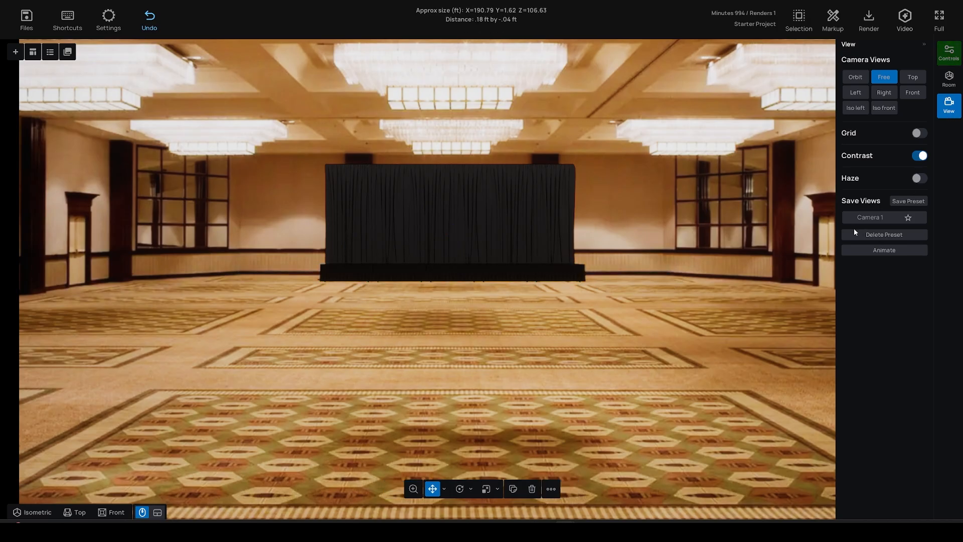
pyautogui.click(907, 201)
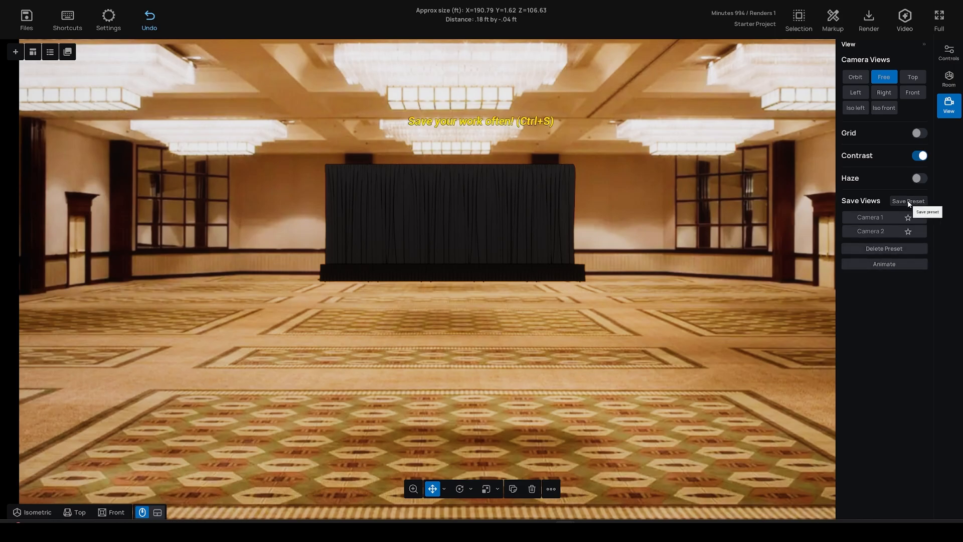
pyautogui.click(871, 220)
pyautogui.click(858, 233)
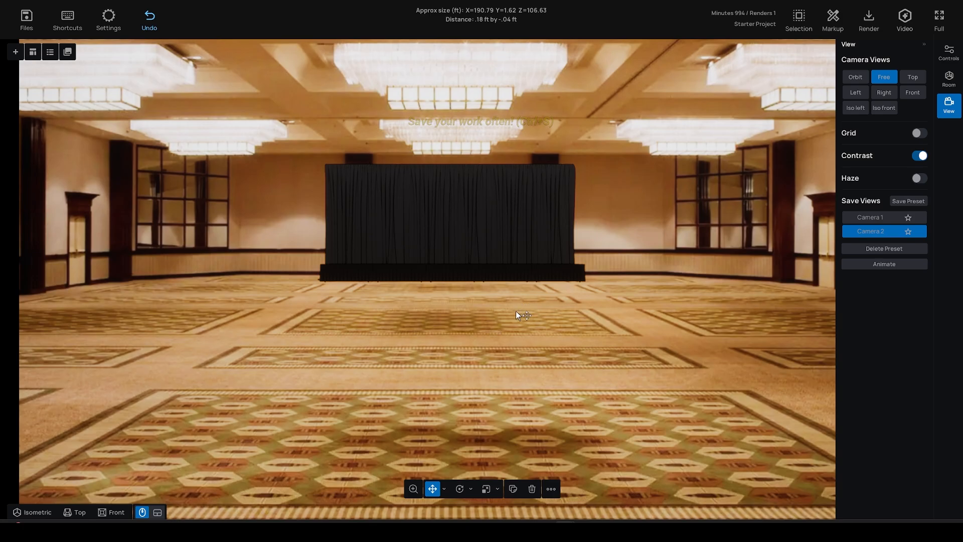
# In the top view, delete the row of four lights in front of the stage.
pyautogui.click(425, 275)
pyautogui.press('t')
pyautogui.scroll(-2, 441, 268)
pyautogui.click(448, 247)
pyautogui.click(545, 185)
pyautogui.click(474, 276)
pyautogui.click(551, 175)
pyautogui.press('Delete')
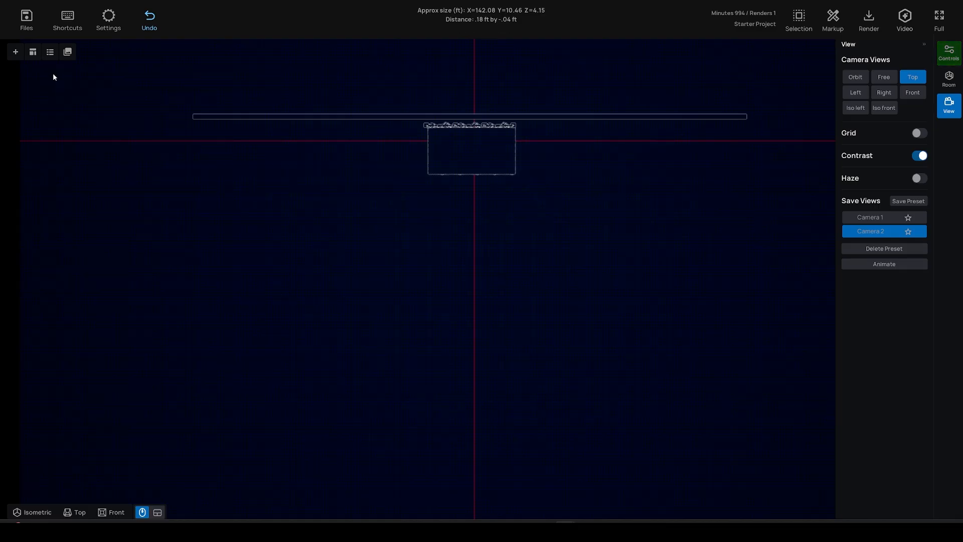
# Draw a grid of moving-head lights about 183.5 ft by 71.3 ft over the floor in front of the stage.
pyautogui.click(16, 51)
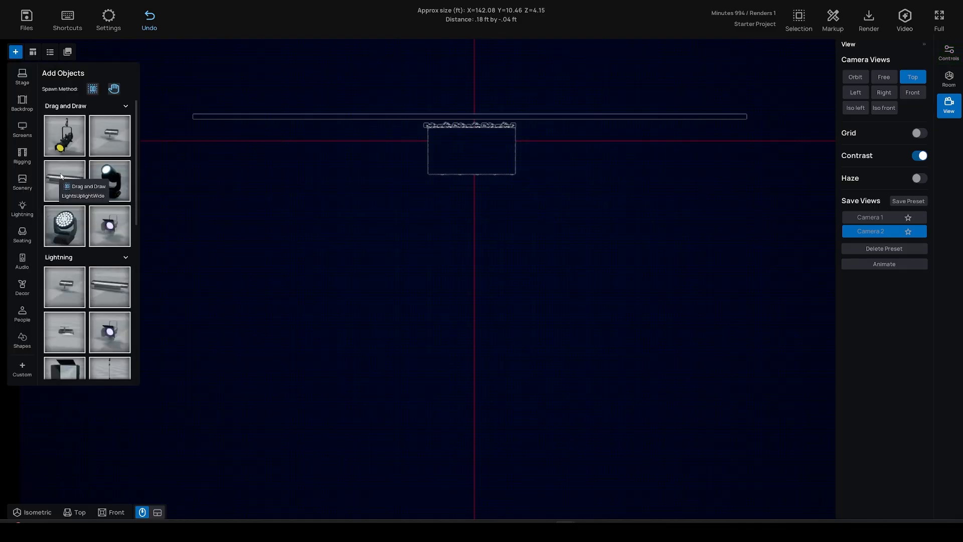
pyautogui.moveTo(106, 182); pyautogui.dragTo(737, 251)
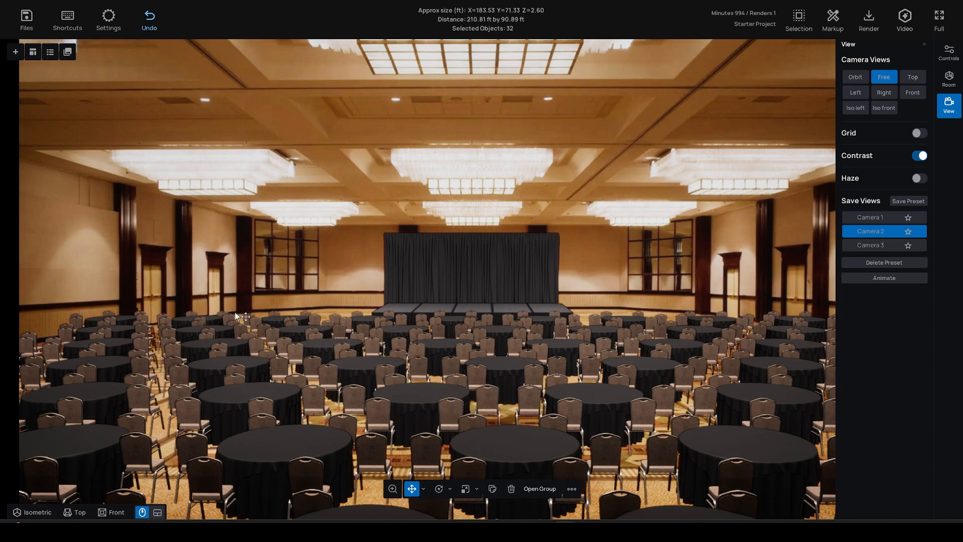
# Examine the table and light layout against the ballroom image from the free, top and front views.
pyautogui.scroll(-3, 357, 343)
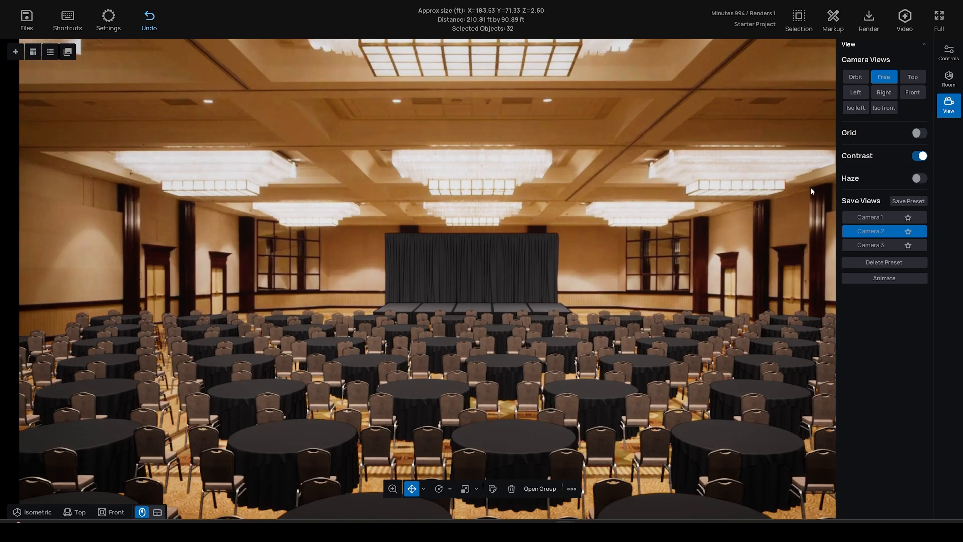
pyautogui.click(514, 369)
pyautogui.press('t')
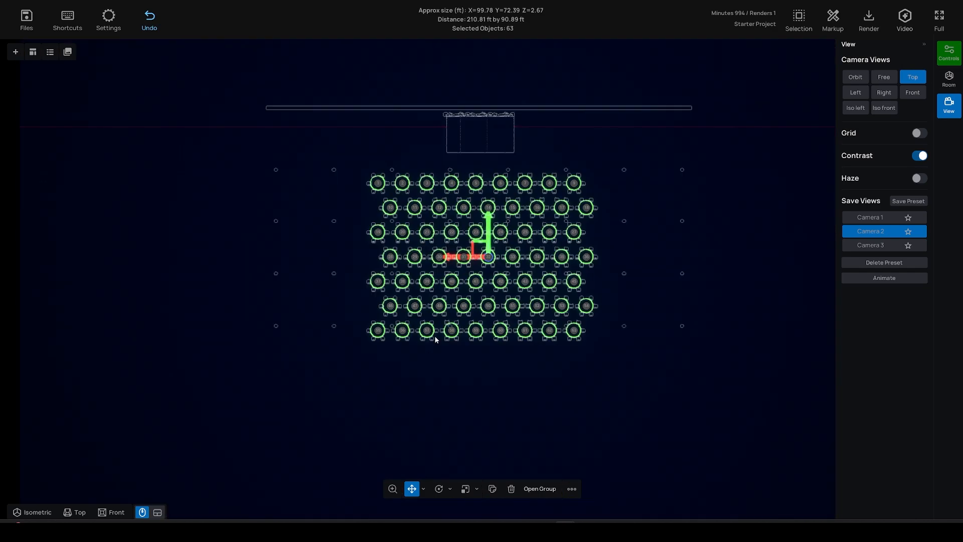
pyautogui.scroll(1, 435, 276)
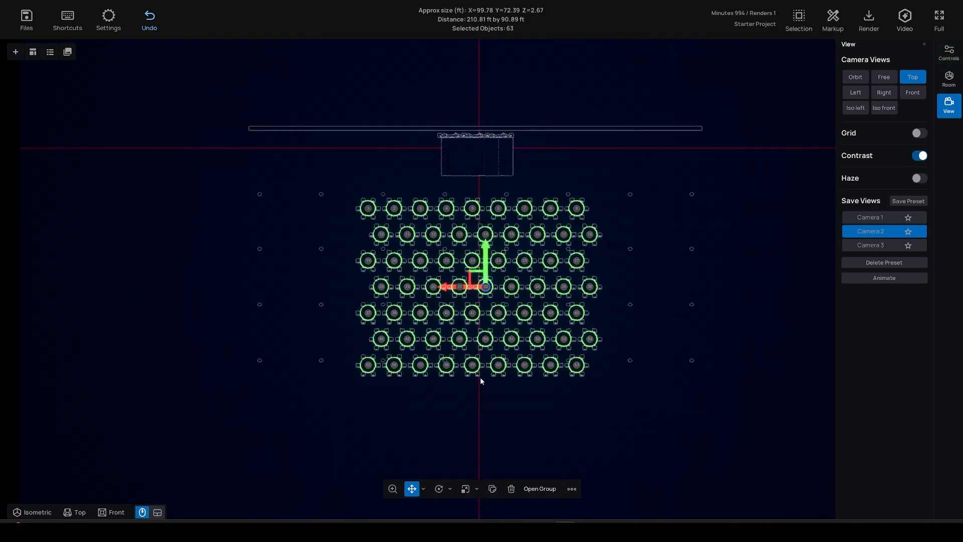
pyautogui.click(490, 391)
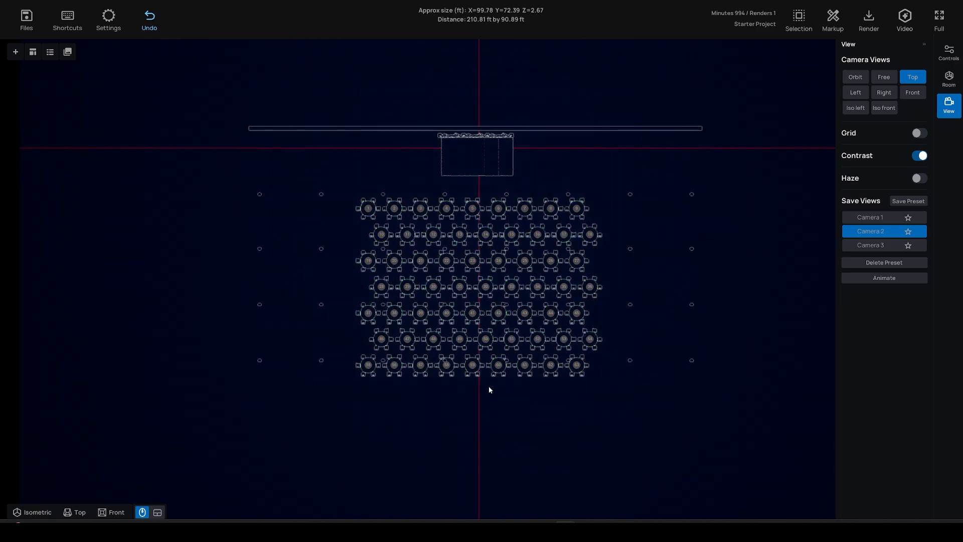
pyautogui.click(869, 230)
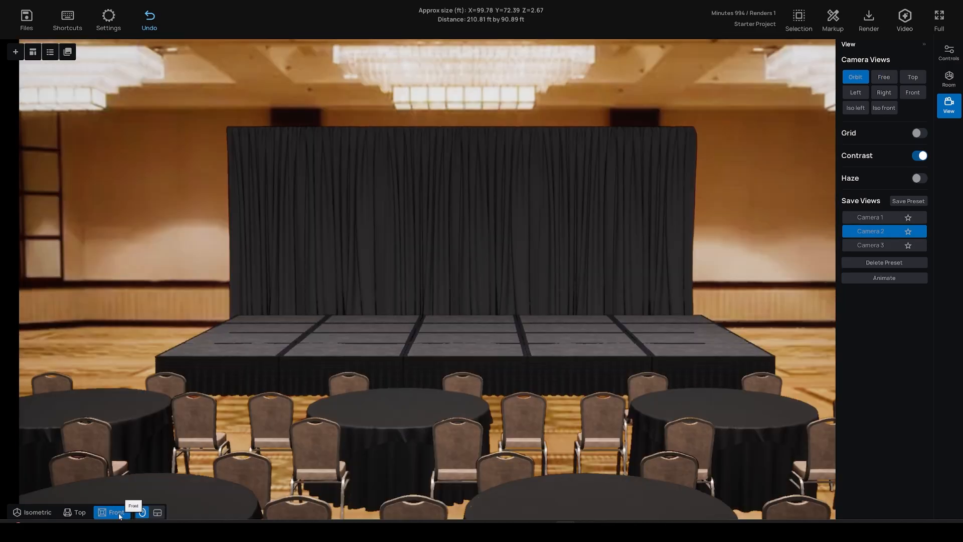
pyautogui.click(81, 511)
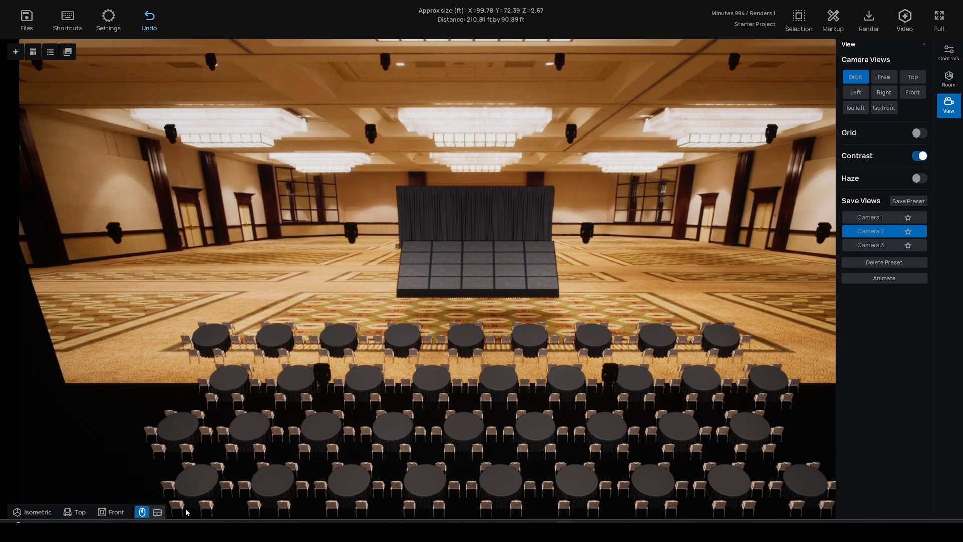
# Compare the ballroom layout in the front and free views, then return to the Camera 3 preset with the interface hidden.
pyautogui.click(127, 511)
pyautogui.scroll(-5, 419, 378)
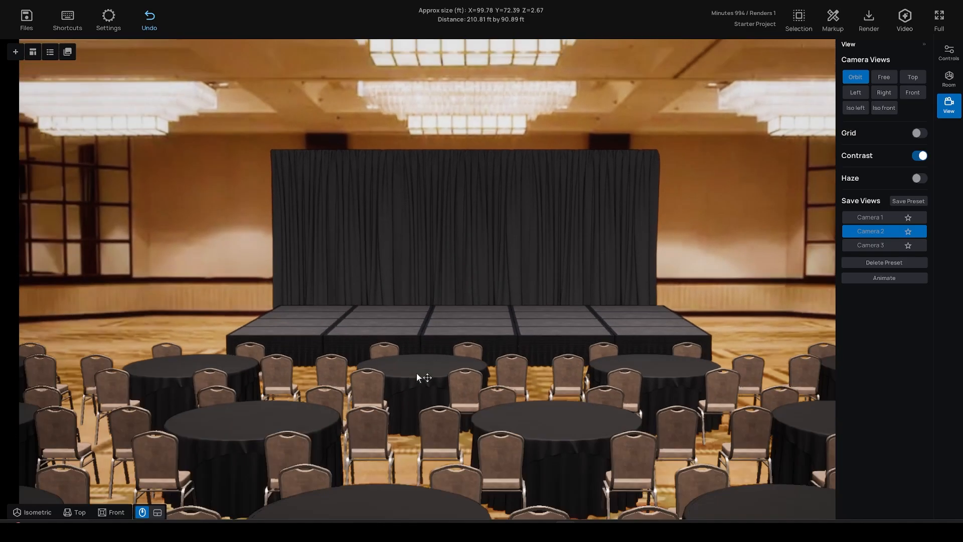
pyautogui.moveTo(413, 366); pyautogui.dragTo(401, 324)
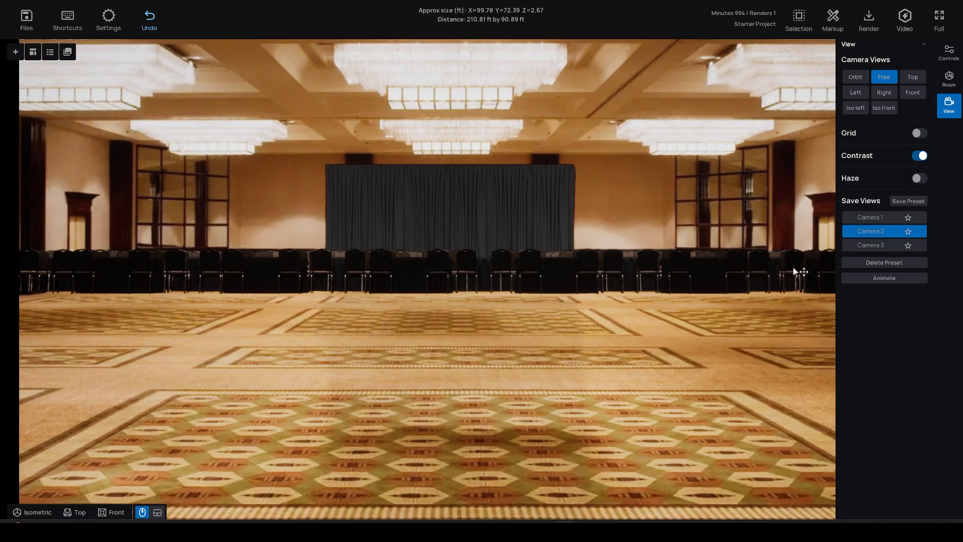
pyautogui.click(874, 245)
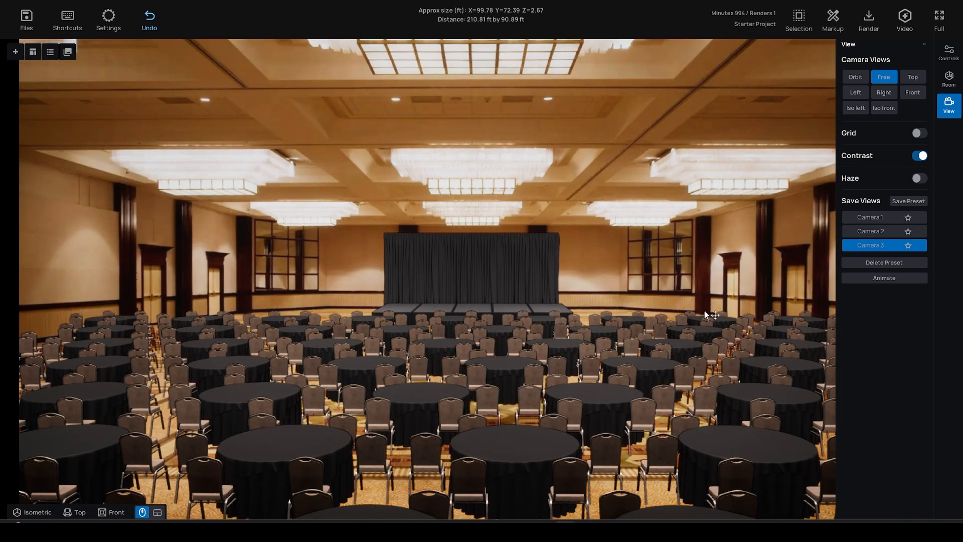
pyautogui.press('h')
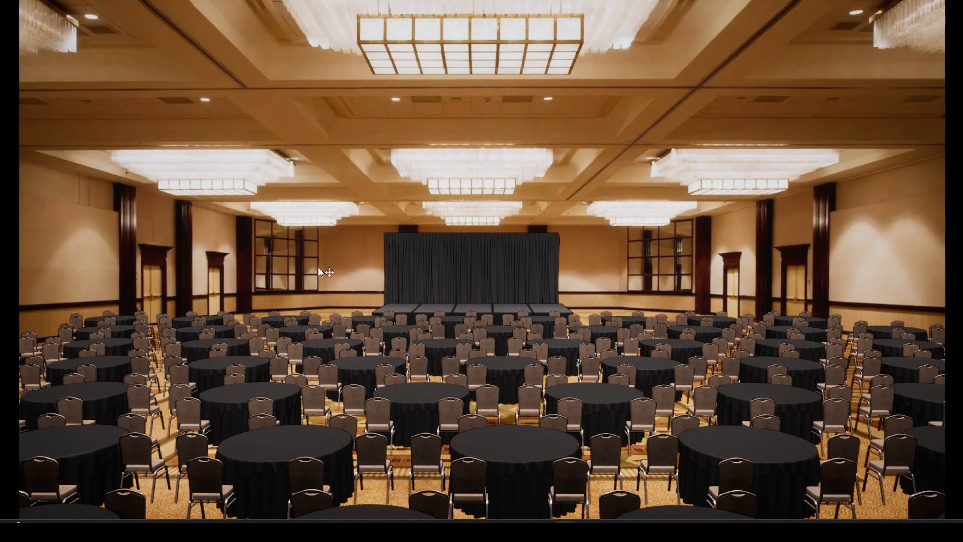
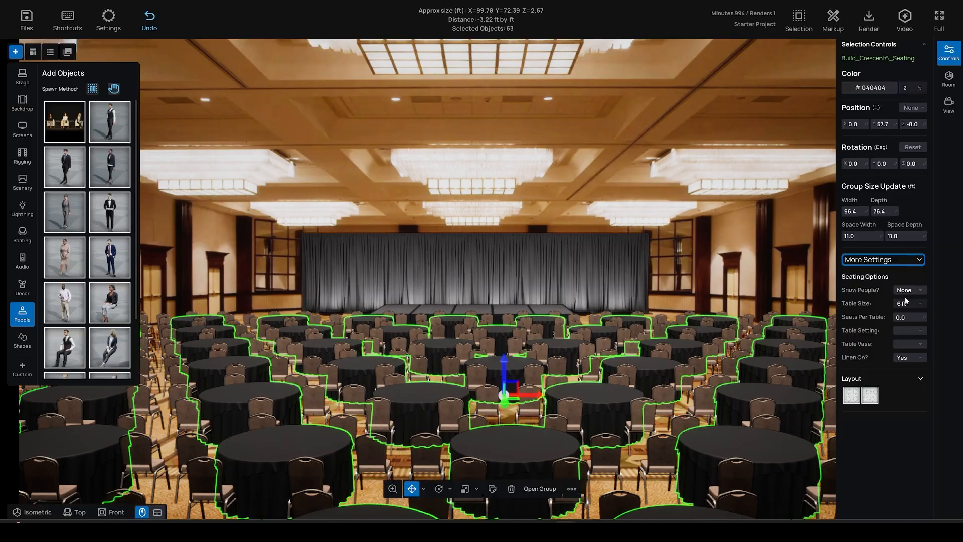
# Show people at the crescent seating group, trying the Center option and settling on Forward.
pyautogui.click(908, 290)
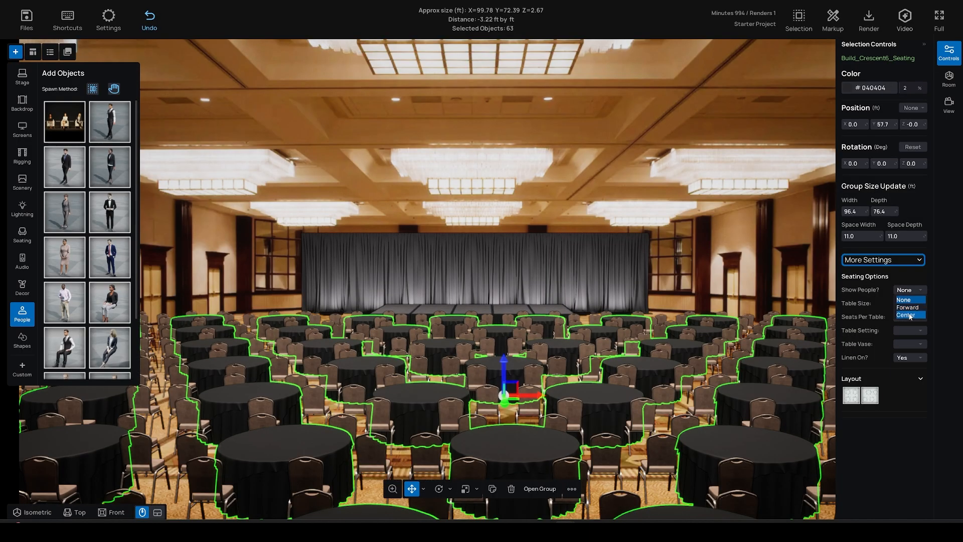
pyautogui.click(909, 315)
pyautogui.click(908, 290)
pyautogui.click(908, 307)
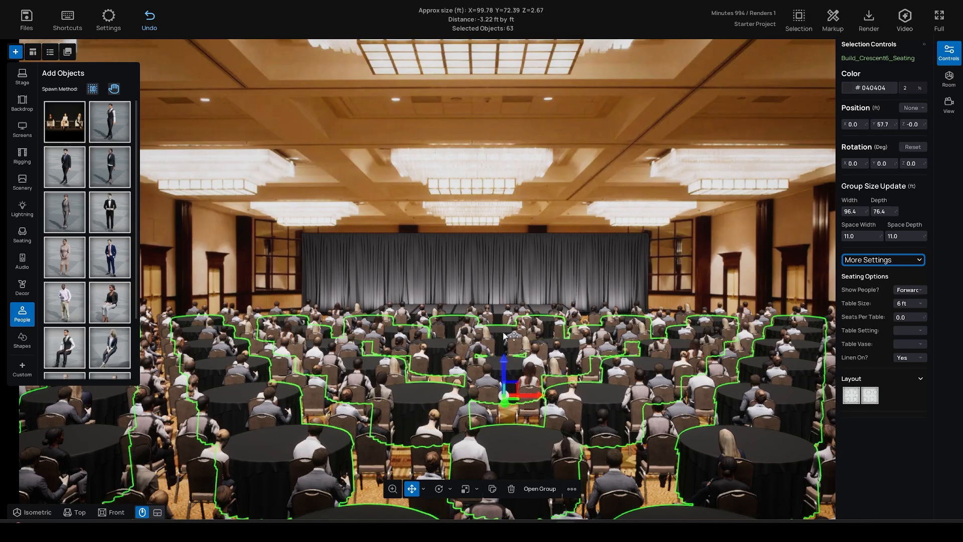
pyautogui.click(353, 238)
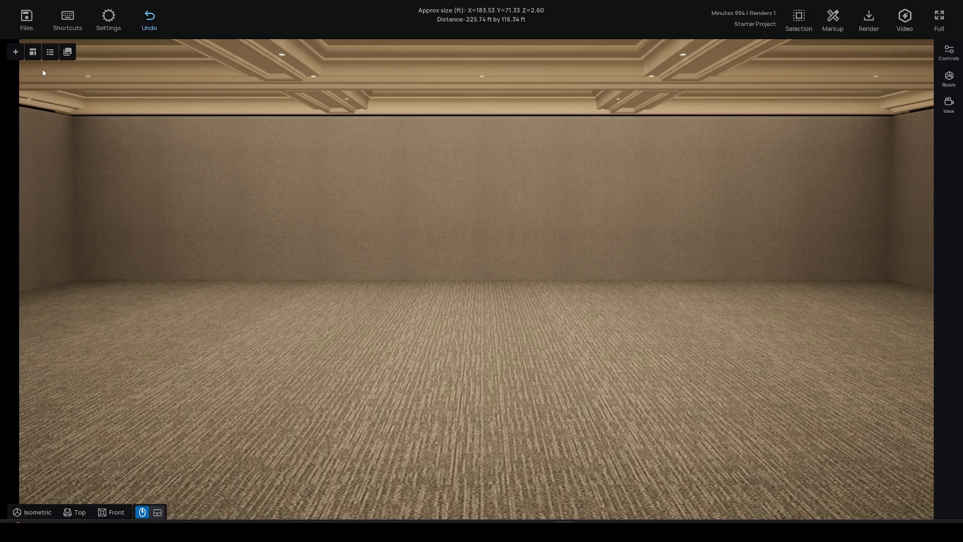
# Browse the backdrop templates in the Fun, Elegant, Natural, Tech, Modern and Angular categories.
pyautogui.click(33, 53)
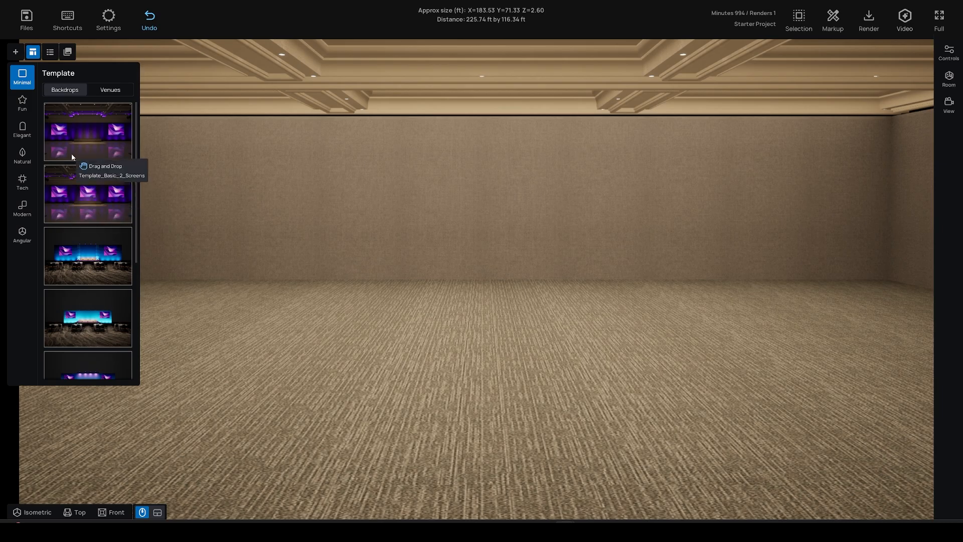
pyautogui.click(22, 105)
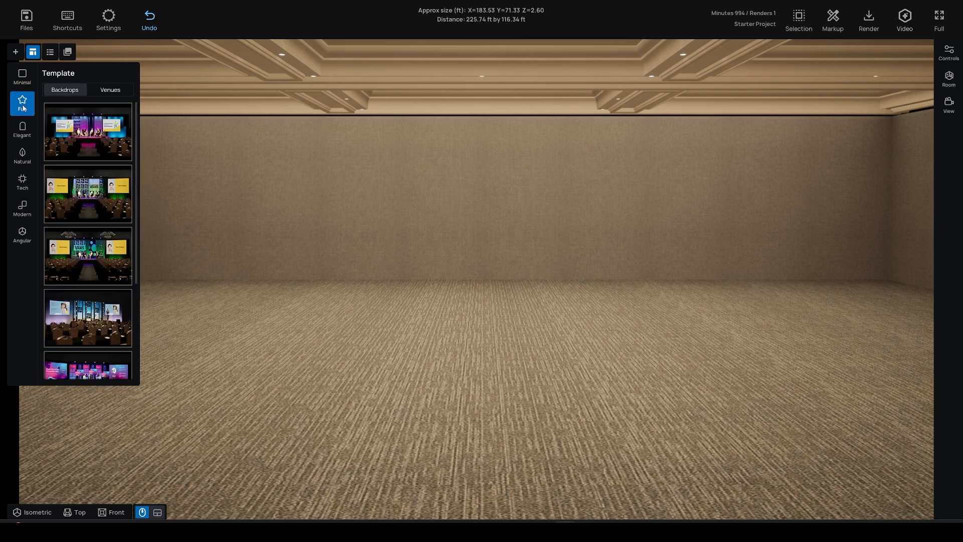
pyautogui.click(22, 130)
pyautogui.click(22, 157)
pyautogui.click(23, 183)
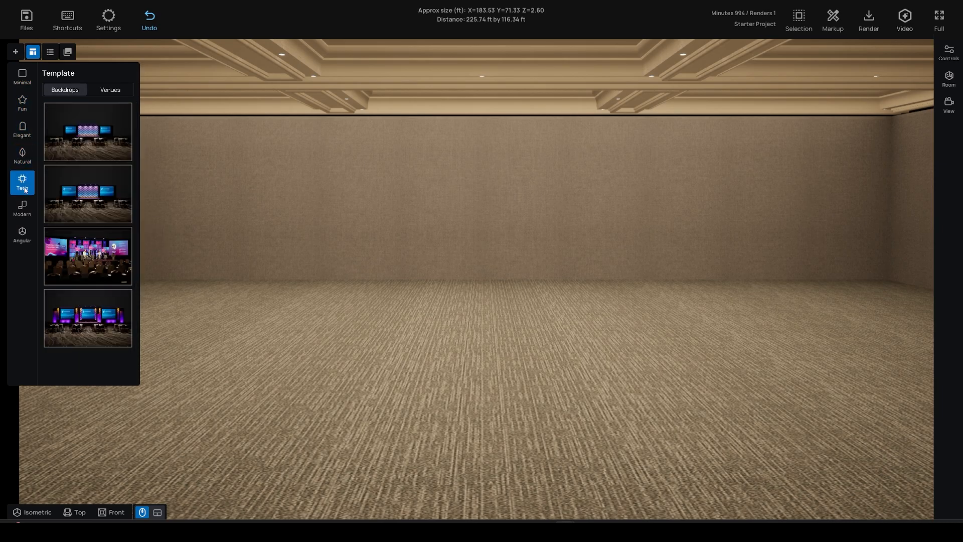
pyautogui.click(23, 209)
pyautogui.click(22, 234)
pyautogui.click(20, 213)
pyautogui.click(21, 185)
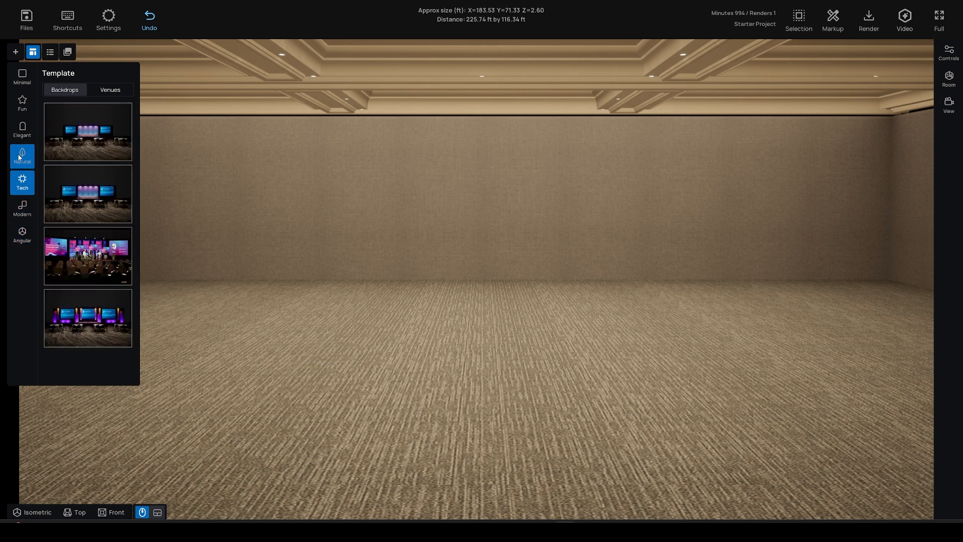
pyautogui.click(21, 161)
pyautogui.click(21, 184)
pyautogui.click(20, 165)
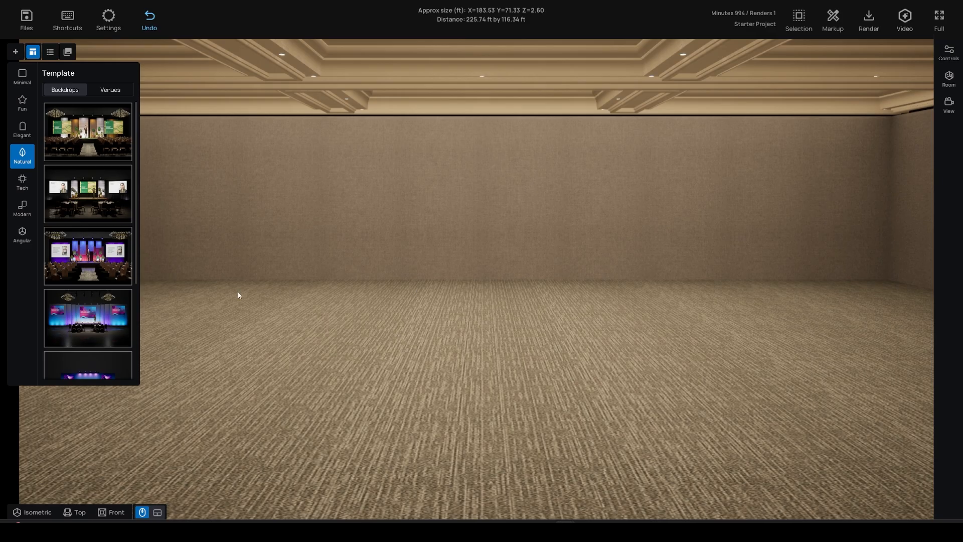
# Place the Natural backdrop template with three screens and blue-purple uplit walls in the room and view it from the front.
pyautogui.moveTo(84, 324); pyautogui.dragTo(463, 356)
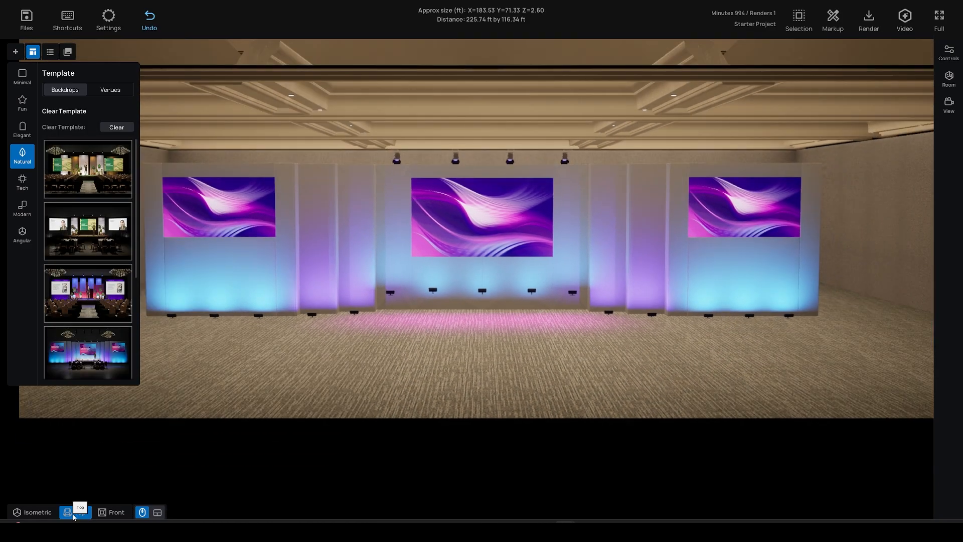
pyautogui.click(72, 515)
pyautogui.click(48, 513)
pyautogui.click(74, 515)
pyautogui.click(114, 516)
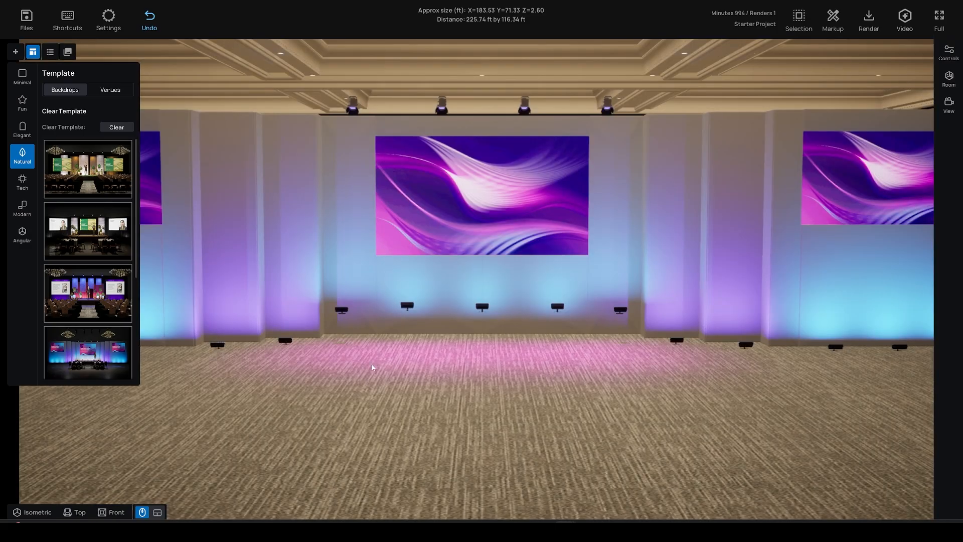
pyautogui.scroll(-6, 374, 357)
pyautogui.scroll(3, 378, 362)
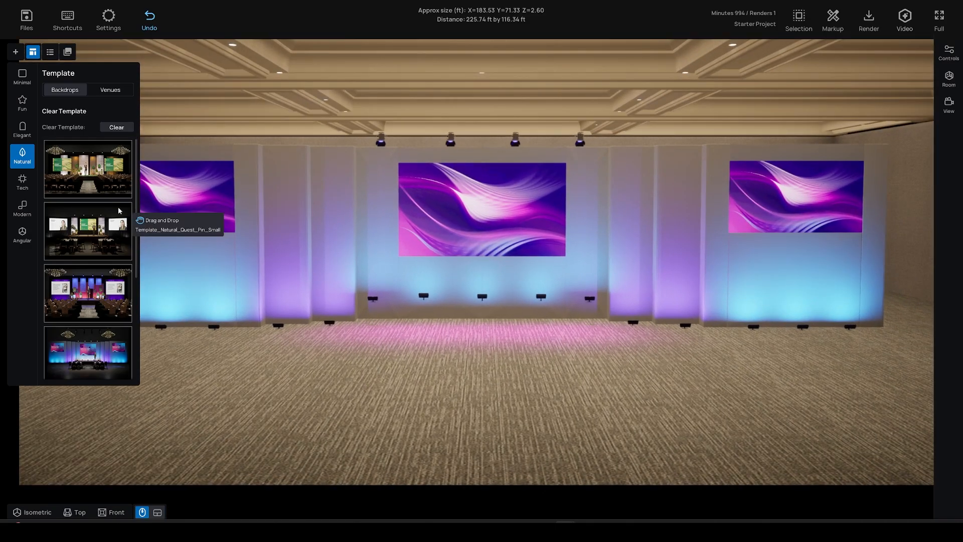
# Swap in the Natural two-screen template with an overhead truss, then clear it from the room.
pyautogui.scroll(-3, 91, 278)
pyautogui.moveTo(90, 296); pyautogui.dragTo(411, 256)
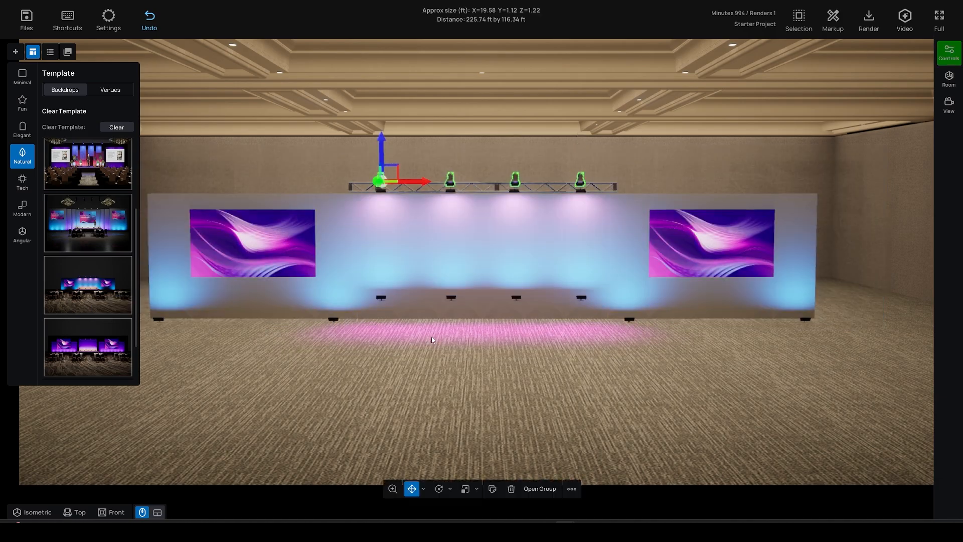
pyautogui.click(116, 128)
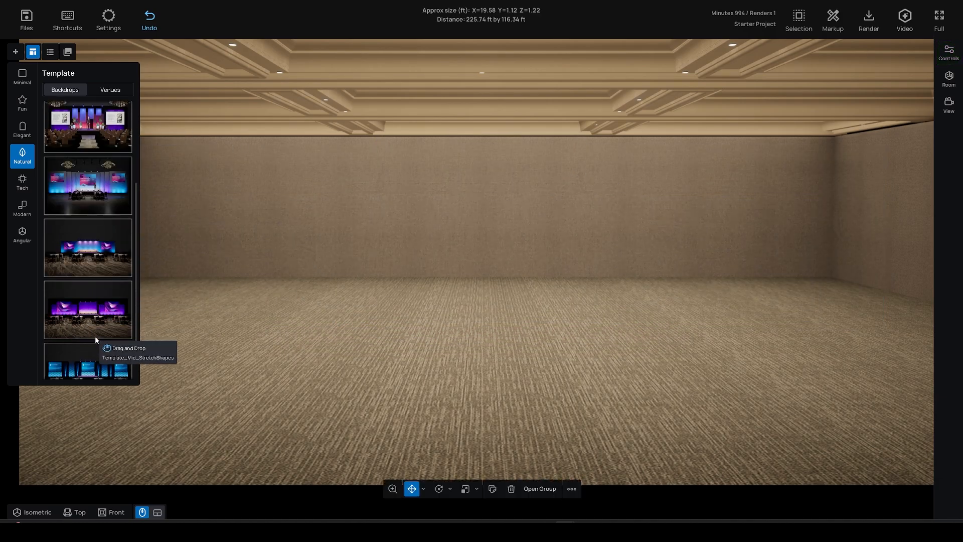
# Place the Natural template with lattice panels and white drapes, inspect it, then clear it from the room.
pyautogui.scroll(-1, 96, 343)
pyautogui.moveTo(85, 348); pyautogui.dragTo(315, 327)
pyautogui.scroll(-2, 315, 329)
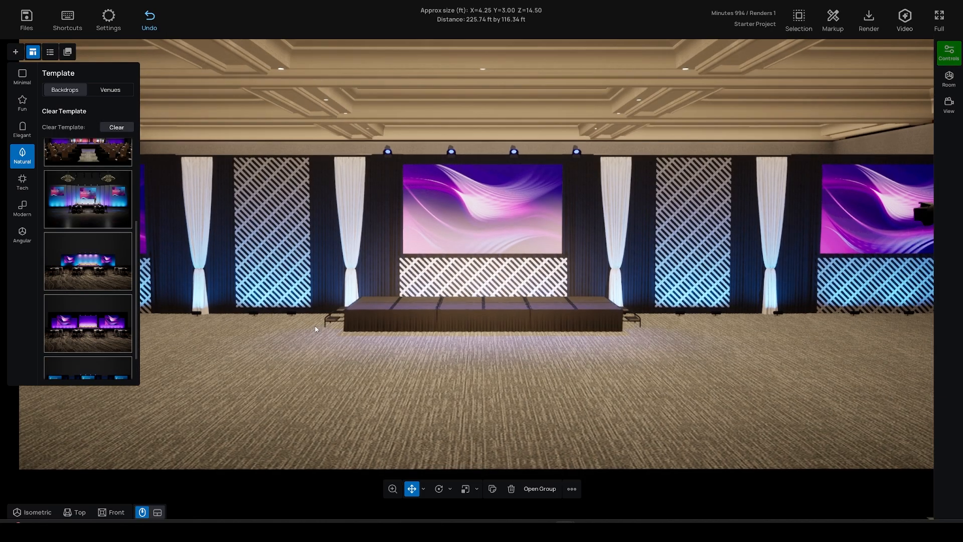
pyautogui.scroll(4, 253, 312)
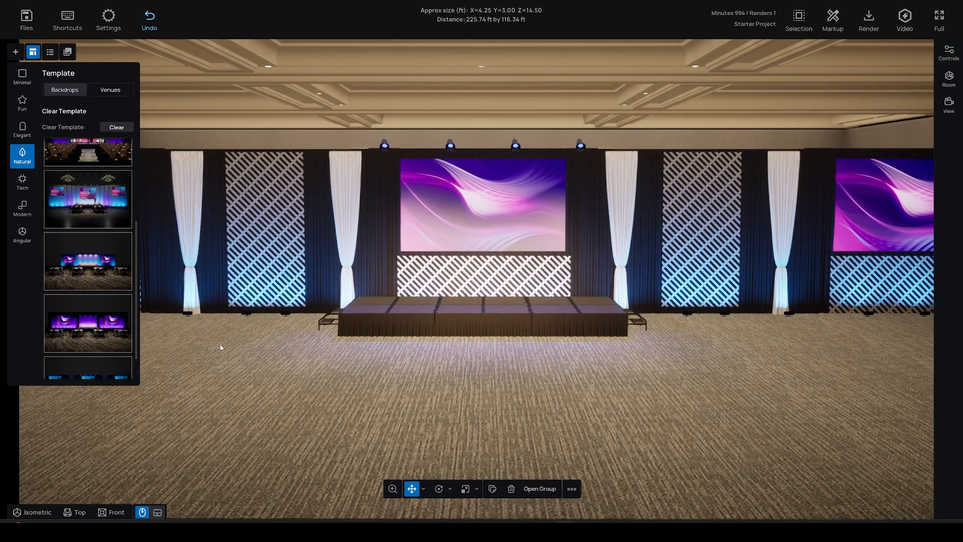
pyautogui.click(393, 329)
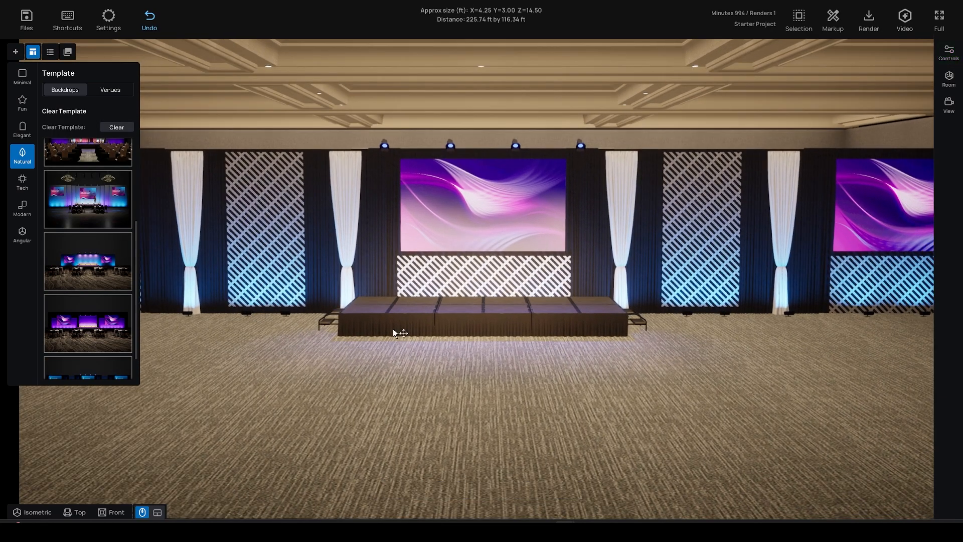
pyautogui.click(117, 129)
pyautogui.scroll(3, 77, 183)
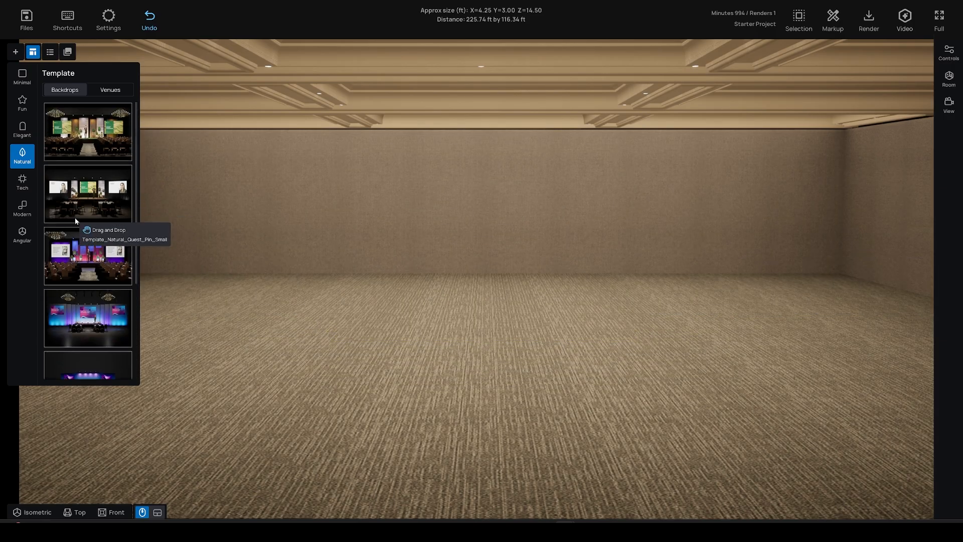
# Place the Minimal backdrop template with three screens, purple-lit drapes and a stage in the room.
pyautogui.scroll(10, 83, 180)
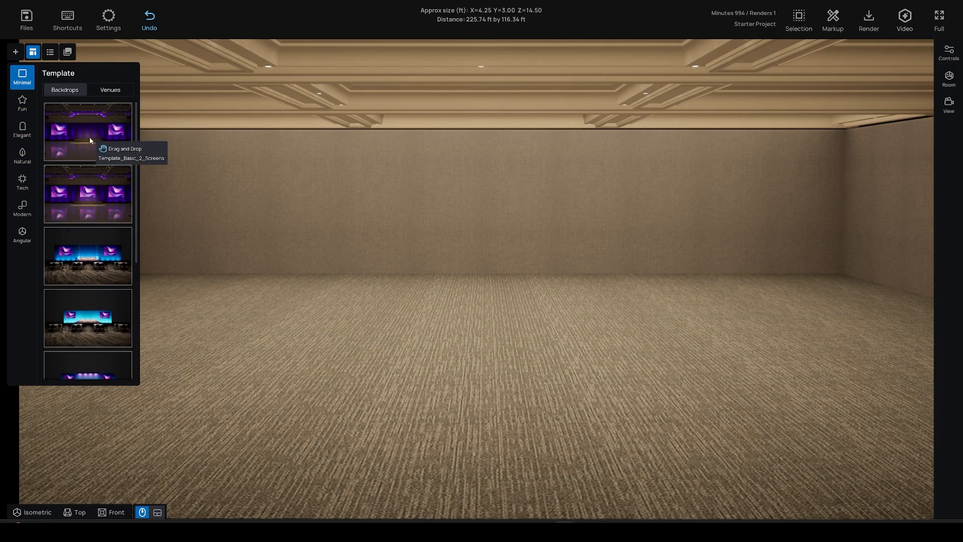
pyautogui.moveTo(90, 199); pyautogui.dragTo(420, 277)
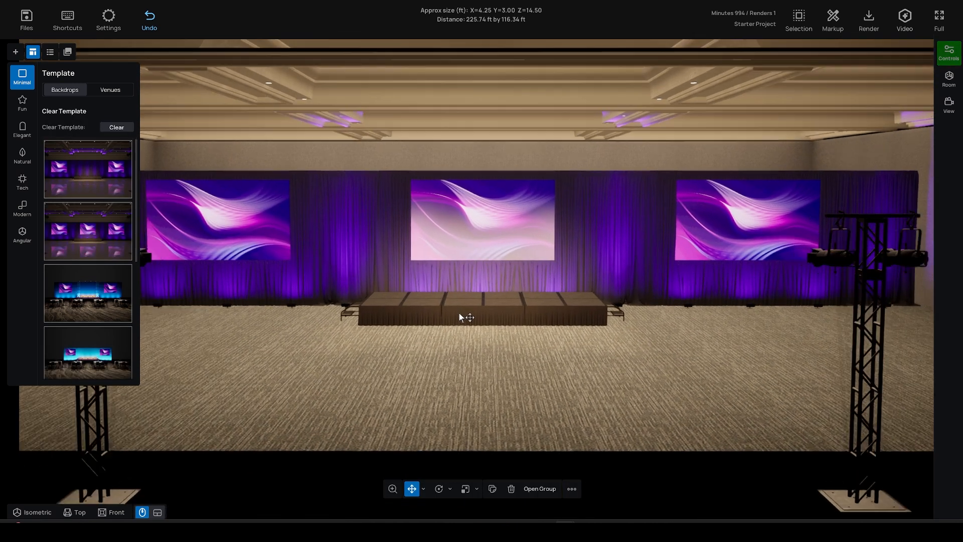
pyautogui.scroll(-2, 460, 313)
# Move the room to a Y offset of 32.5 ft so it encloses the template, checking from the top and front views.
pyautogui.click(948, 78)
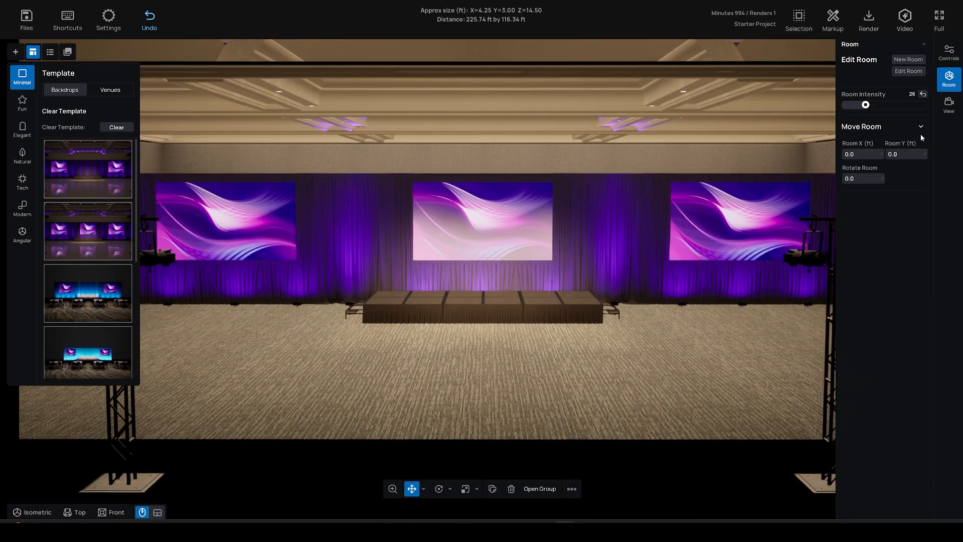
pyautogui.moveTo(905, 154); pyautogui.dragTo(924, 154)
pyautogui.scroll(-3, 608, 267)
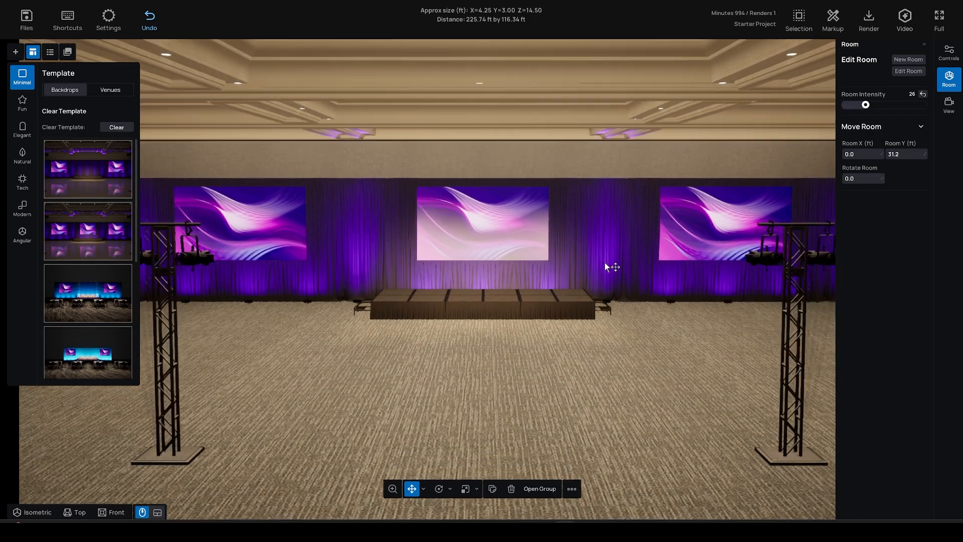
pyautogui.moveTo(902, 153); pyautogui.dragTo(897, 152)
pyautogui.press('t')
pyautogui.scroll(-1, 559, 270)
pyautogui.moveTo(559, 270); pyautogui.dragTo(545, 312, button='middle')
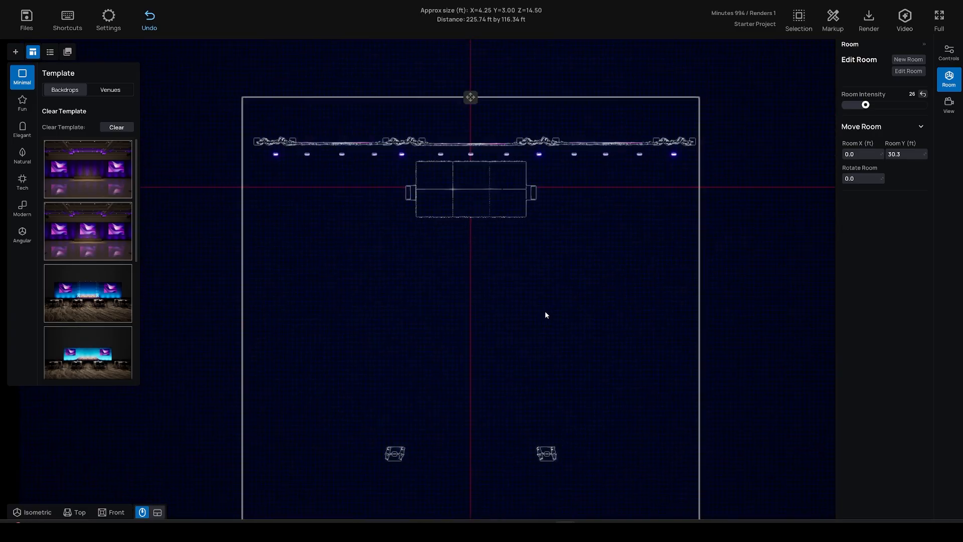
pyautogui.moveTo(397, 260); pyautogui.dragTo(395, 229, button='middle')
pyautogui.scroll(-1, 395, 229)
pyautogui.moveTo(901, 153)
pyautogui.mouseDown()
pyautogui.moveTo(931, 153)
pyautogui.moveTo(911, 153)
pyautogui.mouseUp()
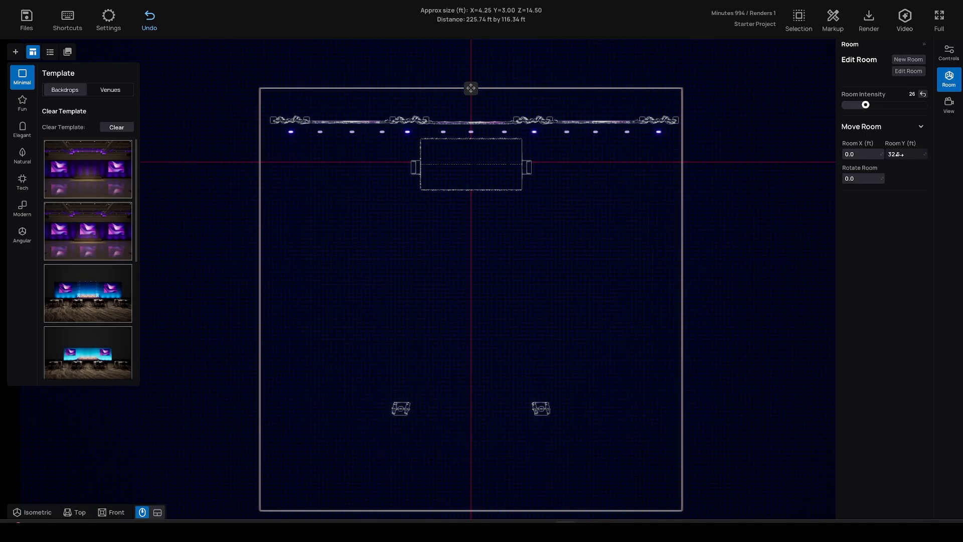
pyautogui.click(111, 512)
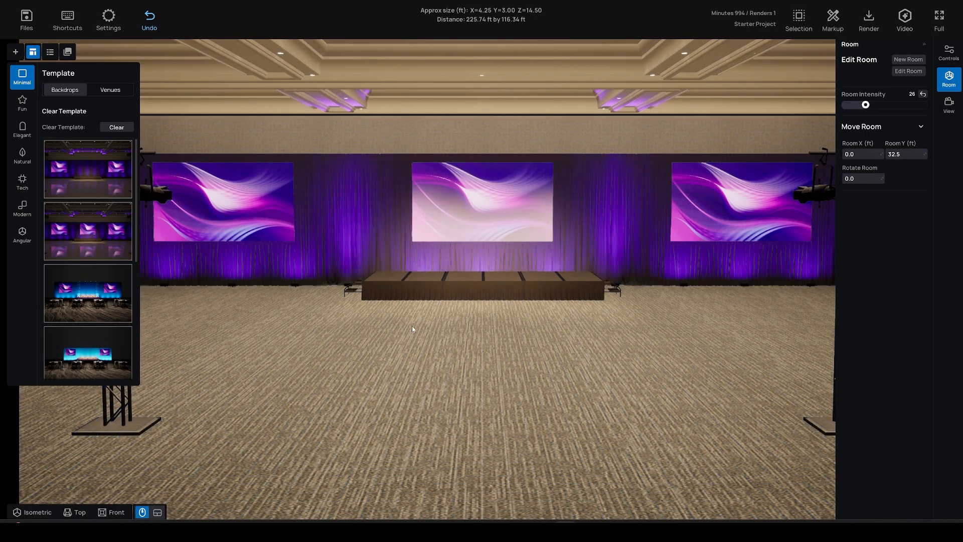
# Close the template library and pick individual deck sections of the stage to examine how it is grouped.
pyautogui.click(36, 53)
pyautogui.click(389, 274)
pyautogui.click(501, 286)
pyautogui.click(565, 283)
pyautogui.click(511, 282)
pyautogui.click(409, 277)
# In the isometric view, select the back row of the stage's deck sections together.
pyautogui.moveTo(428, 266); pyautogui.dragTo(435, 303, button='right')
pyautogui.scroll(-4, 435, 302)
pyautogui.click(39, 512)
pyautogui.moveTo(474, 272)
pyautogui.mouseDown(button='right')
pyautogui.moveTo(467, 340)
pyautogui.moveTo(473, 271)
pyautogui.mouseUp(button='right')
pyautogui.scroll(2, 478, 295)
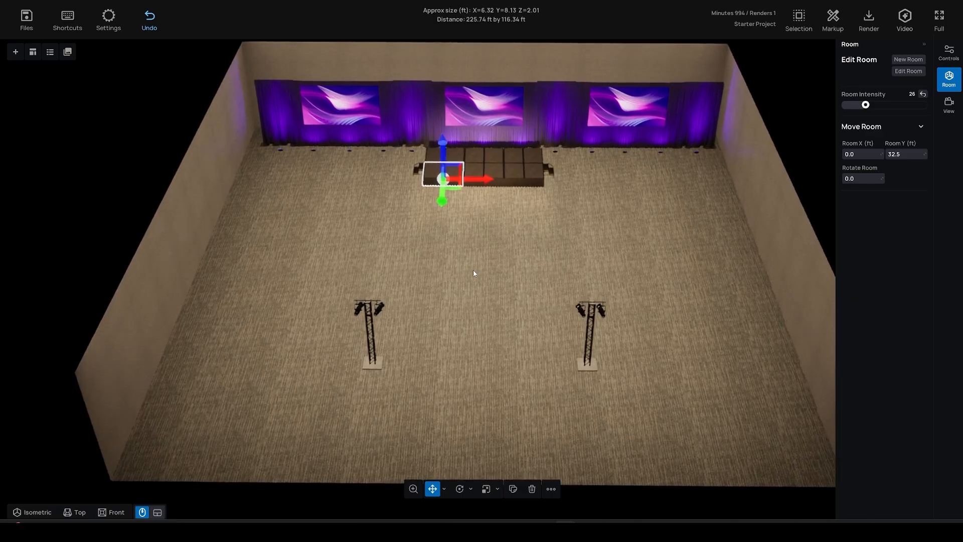
pyautogui.keyDown('shift'); pyautogui.click(486, 157); pyautogui.keyUp('shift')
pyautogui.keyDown('shift'); pyautogui.click(526, 155); pyautogui.keyUp('shift')
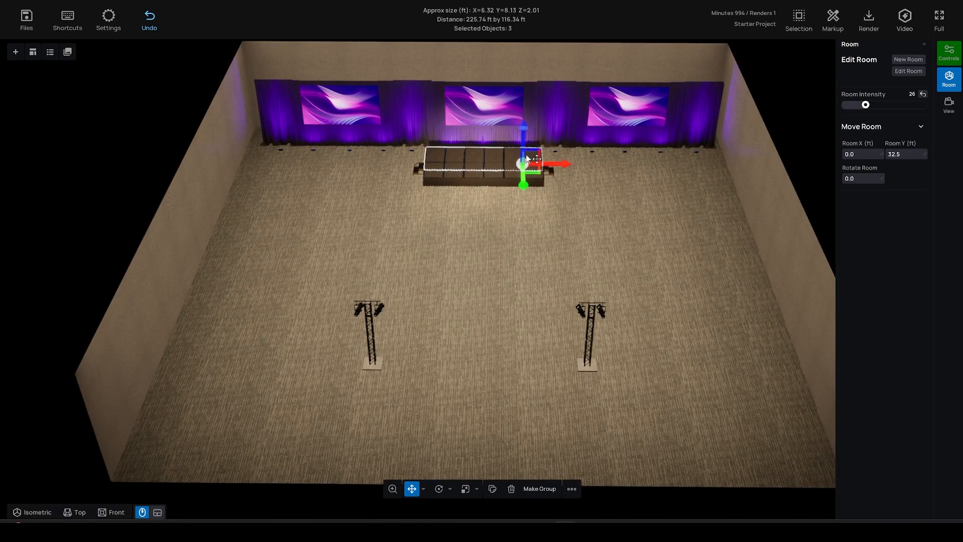
# Duplicate the pair of risers at the front centre of the stage and move the copy forward to form a runway.
pyautogui.click(450, 227)
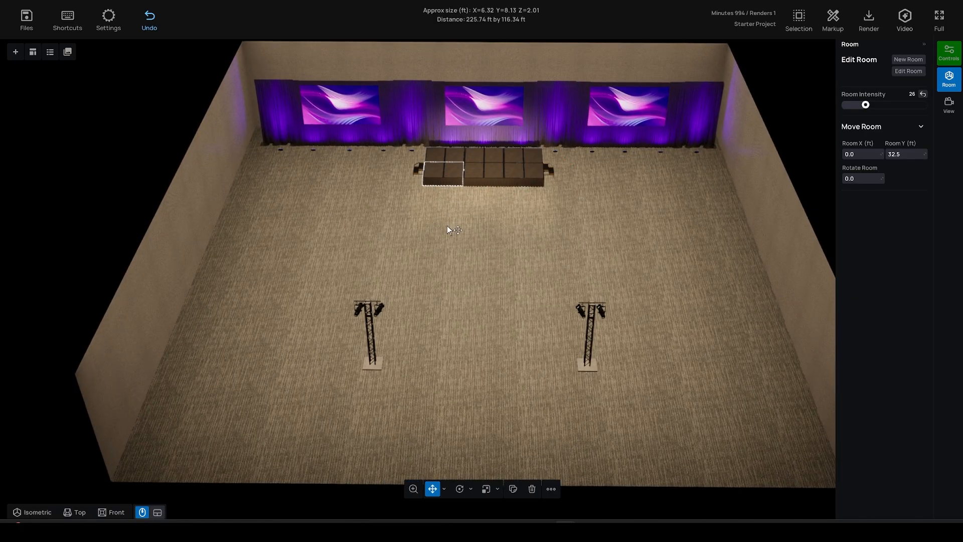
pyautogui.click(442, 160)
pyautogui.click(479, 185)
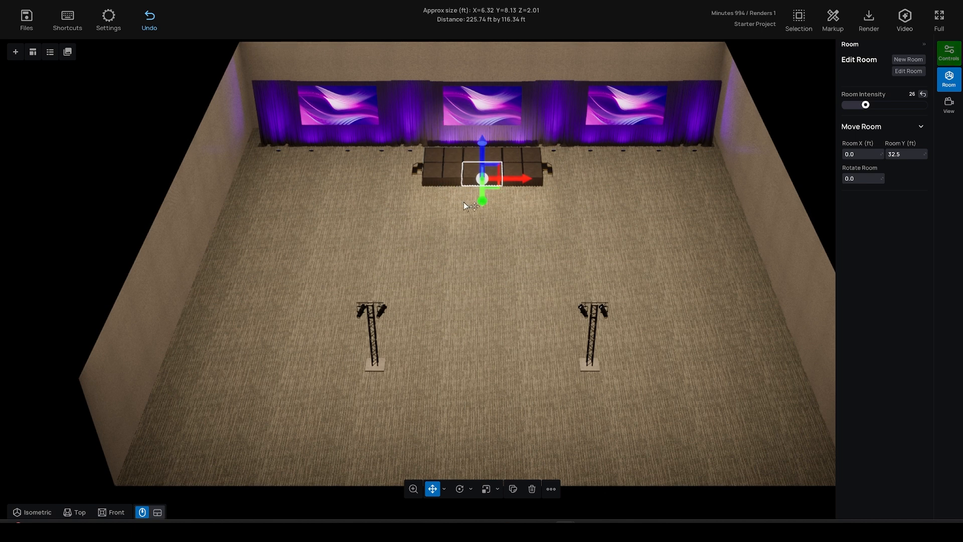
pyautogui.keyDown('alt'); pyautogui.moveTo(484, 205); pyautogui.dragTo(485, 235); pyautogui.keyUp('alt')
pyautogui.click(464, 239)
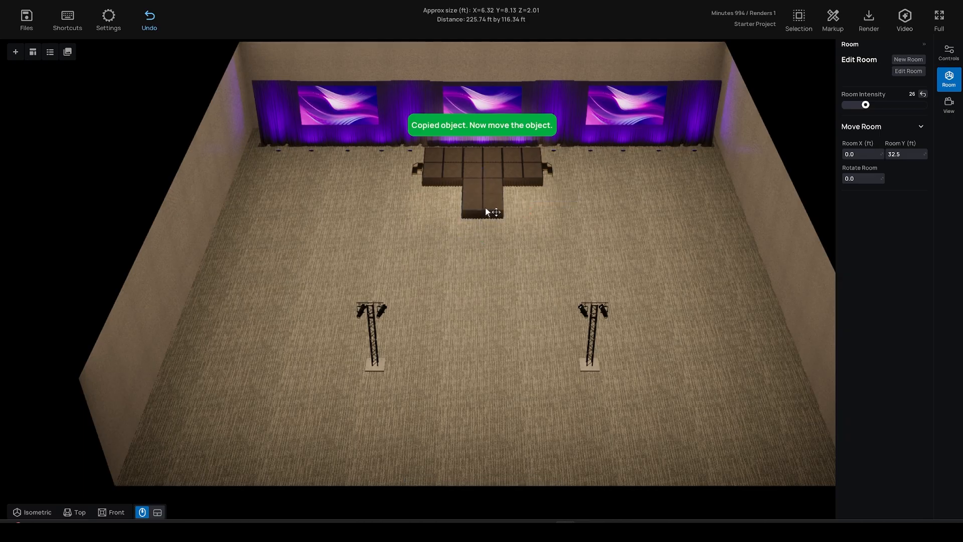
# Select all main stage risers together with the two runway risers and make them one group.
pyautogui.keyDown('shift'); pyautogui.moveTo(446, 153); pyautogui.dragTo(525, 173); pyautogui.keyUp('shift')
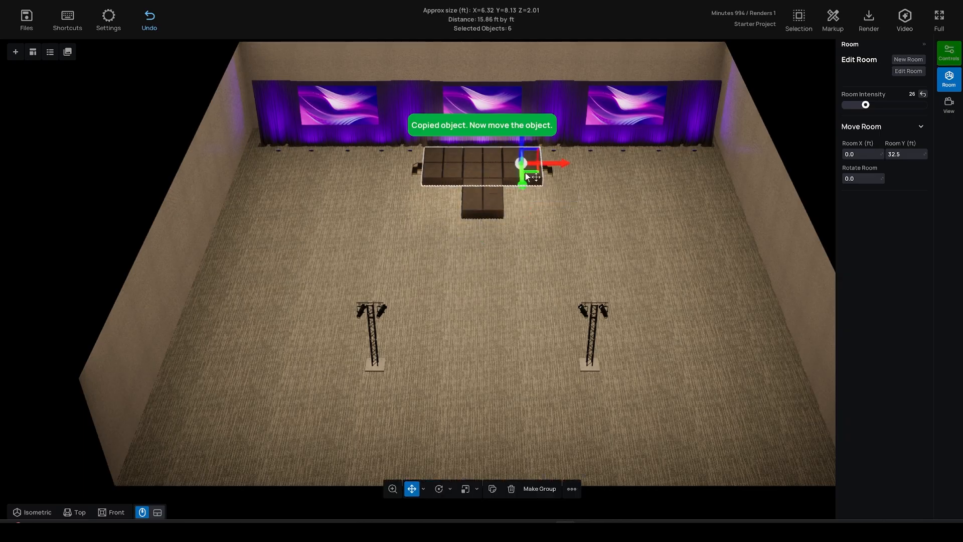
pyautogui.keyDown('shift'); pyautogui.click(475, 192); pyautogui.keyUp('shift')
pyautogui.keyDown('shift'); pyautogui.click(473, 191); pyautogui.keyUp('shift')
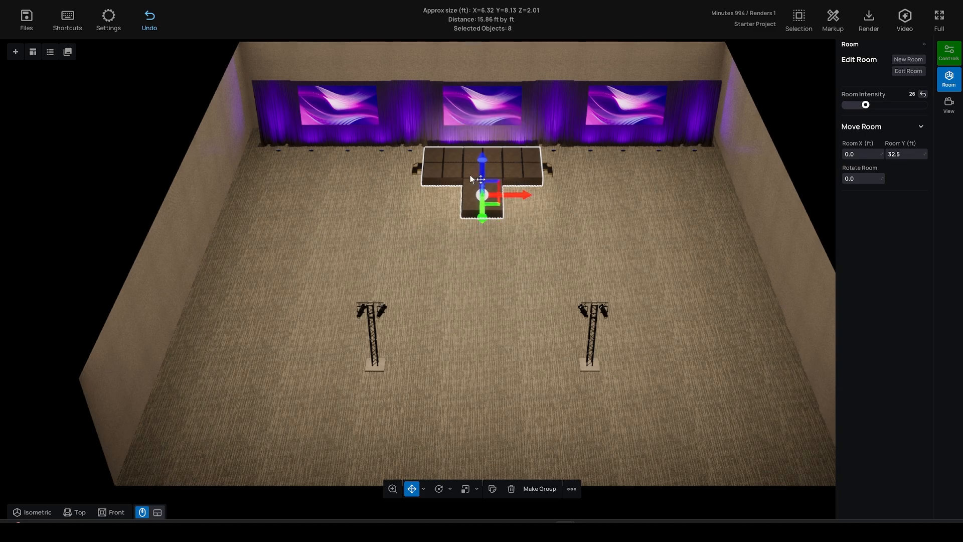
pyautogui.moveTo(452, 199); pyautogui.dragTo(448, 197, button='middle')
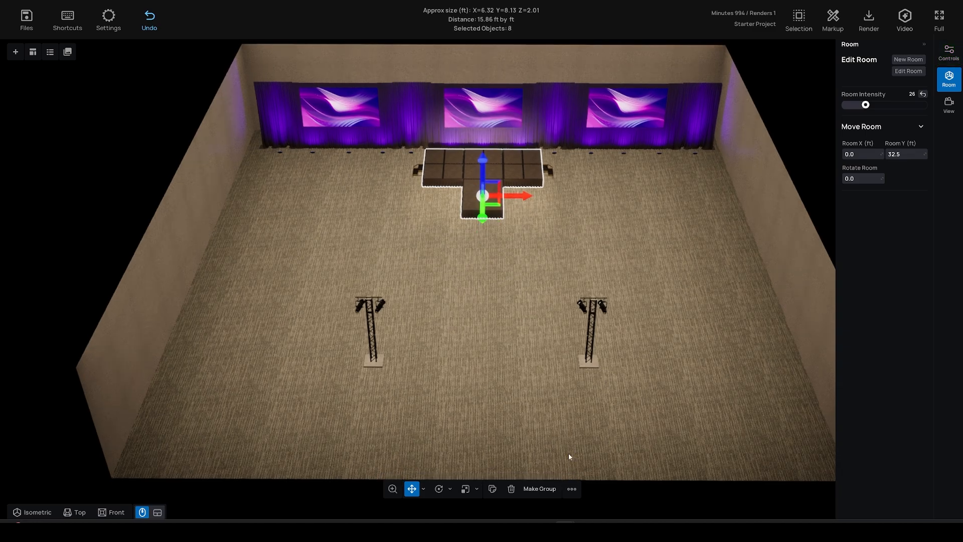
pyautogui.click(538, 489)
pyautogui.moveTo(469, 295); pyautogui.dragTo(479, 260, button='middle')
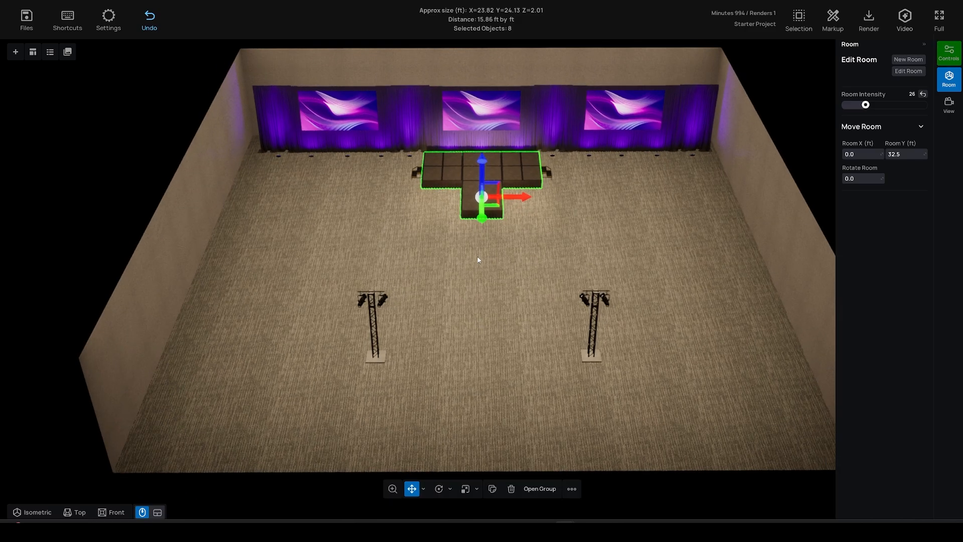
# Group the two stair units on either side of the stage.
pyautogui.scroll(2, 478, 260)
pyautogui.click(412, 173)
pyautogui.keyDown('shift'); pyautogui.click(552, 174); pyautogui.keyUp('shift')
pyautogui.click(538, 488)
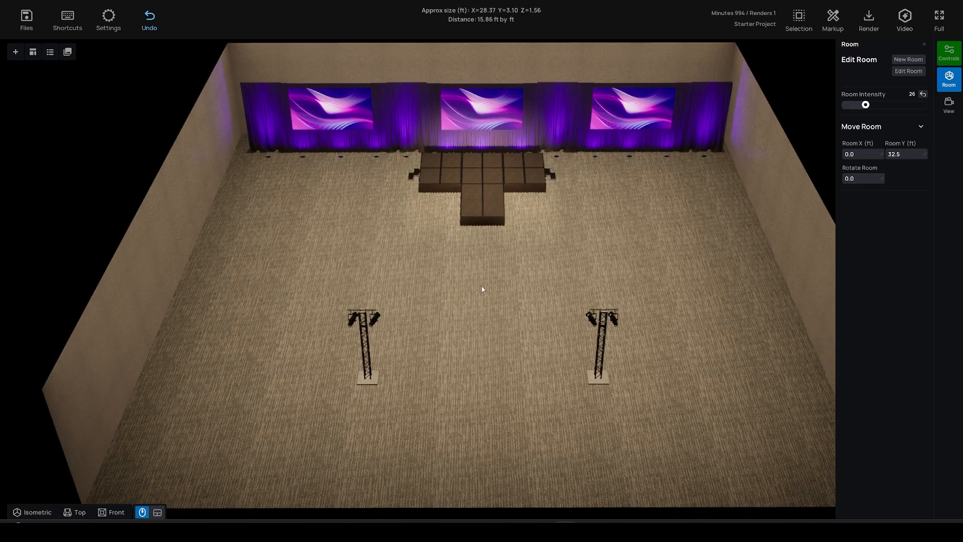
# Select the row of uplights along the drape and check its grouping and layout from the top view.
pyautogui.click(377, 160)
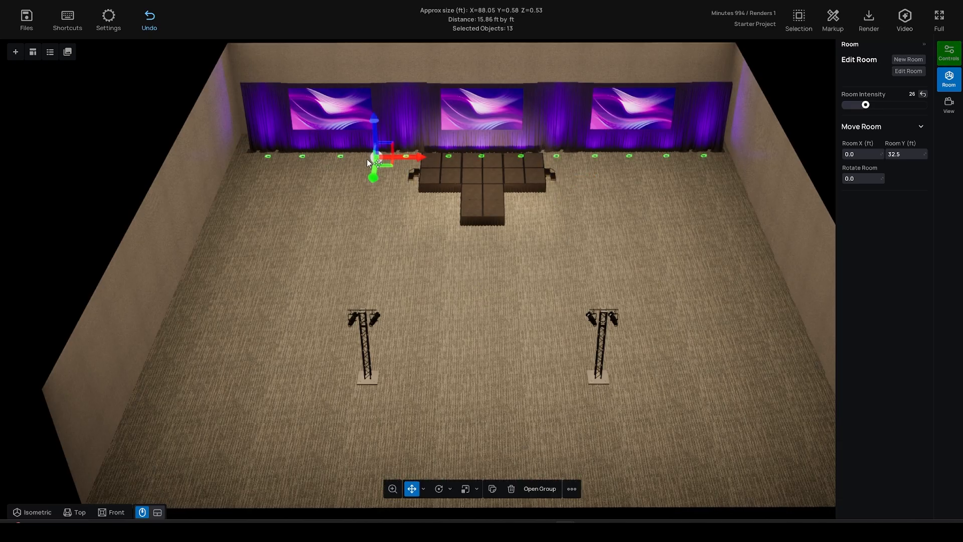
pyautogui.moveTo(375, 170); pyautogui.dragTo(374, 169)
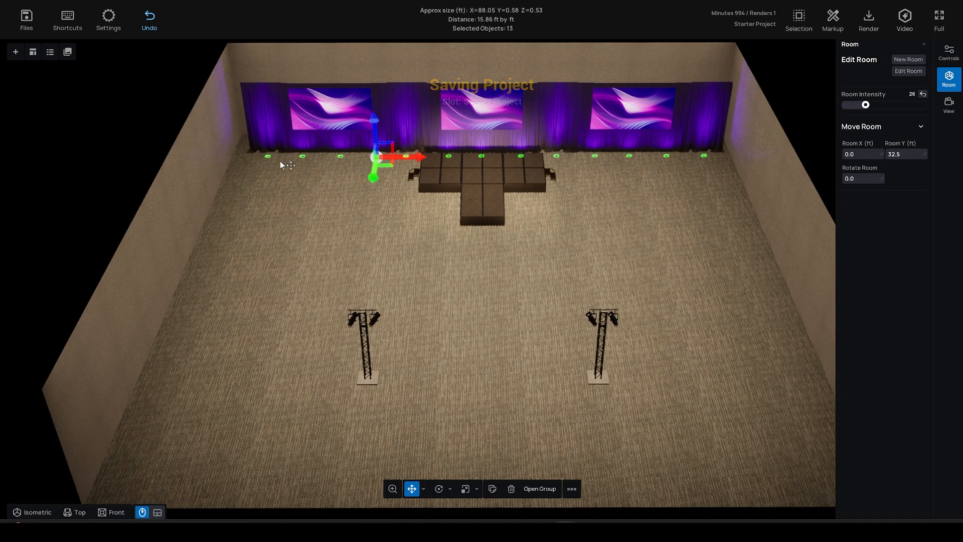
pyautogui.click(262, 160)
pyautogui.moveTo(266, 160); pyautogui.dragTo(409, 163)
pyautogui.click(335, 199)
pyautogui.press('t')
pyautogui.moveTo(363, 127); pyautogui.dragTo(367, 173, button='middle')
pyautogui.scroll(1, 367, 172)
pyautogui.moveTo(255, 187); pyautogui.dragTo(707, 188)
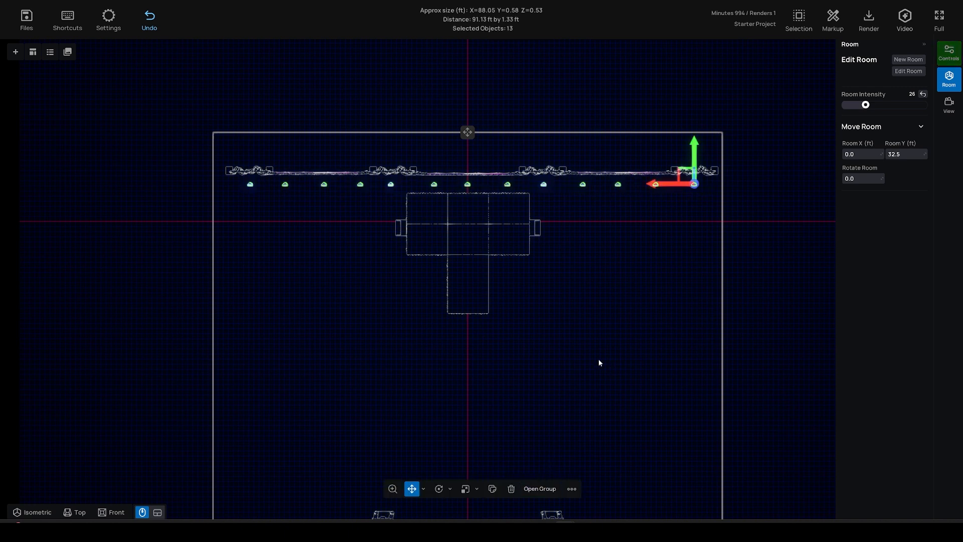
pyautogui.click(576, 353)
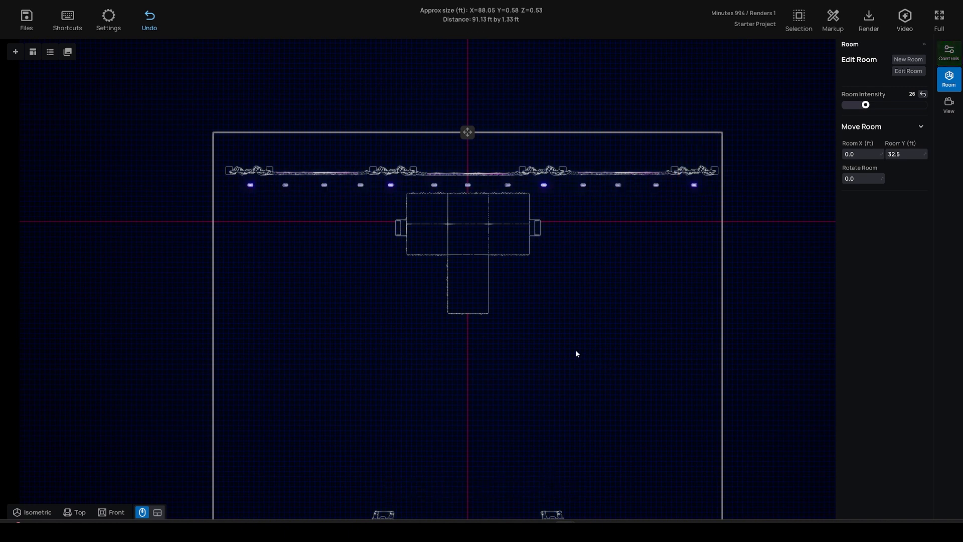
# Open the uplight group and select every other uplight in the row, six in total.
pyautogui.click(544, 186)
pyautogui.click(539, 489)
pyautogui.click(583, 185)
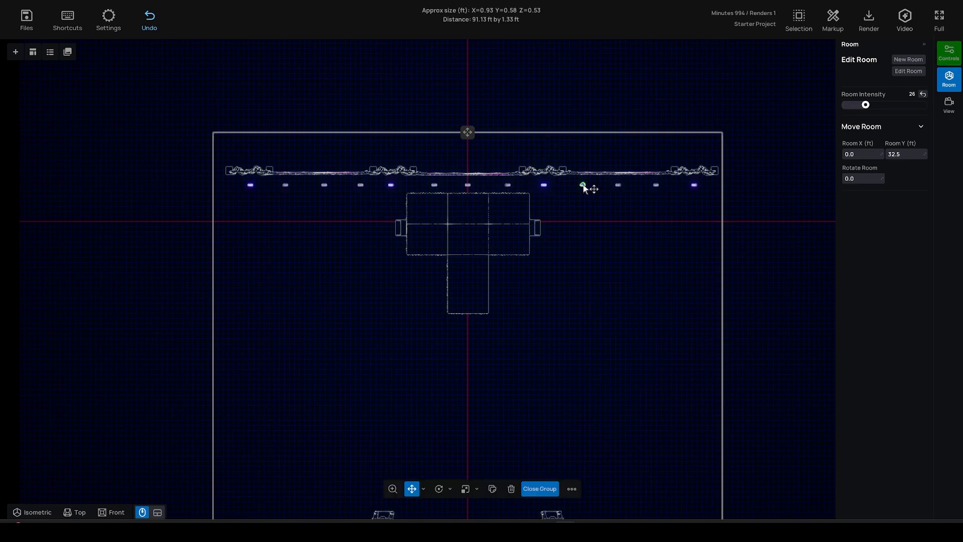
pyautogui.click(618, 185)
pyautogui.click(657, 187)
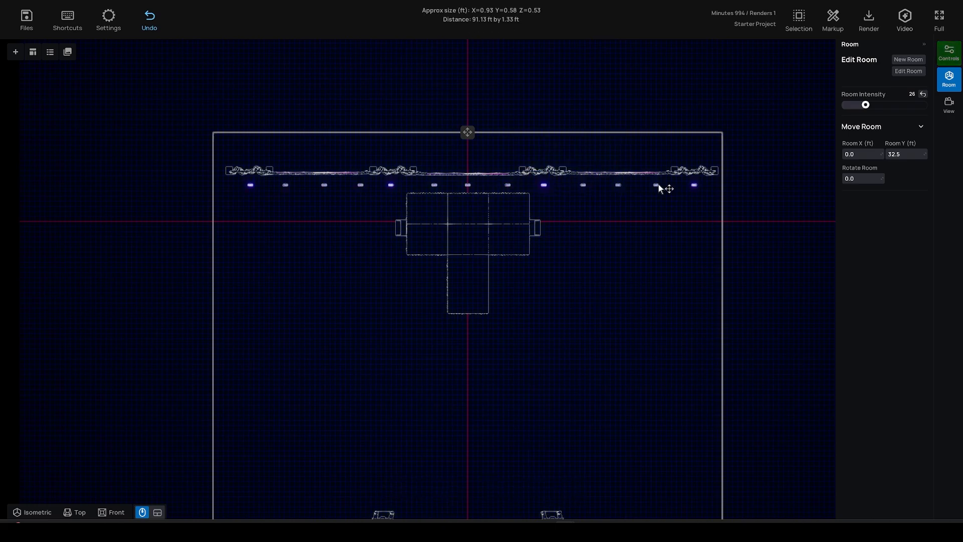
pyautogui.keyDown('shift'); pyautogui.click(583, 186); pyautogui.keyUp('shift')
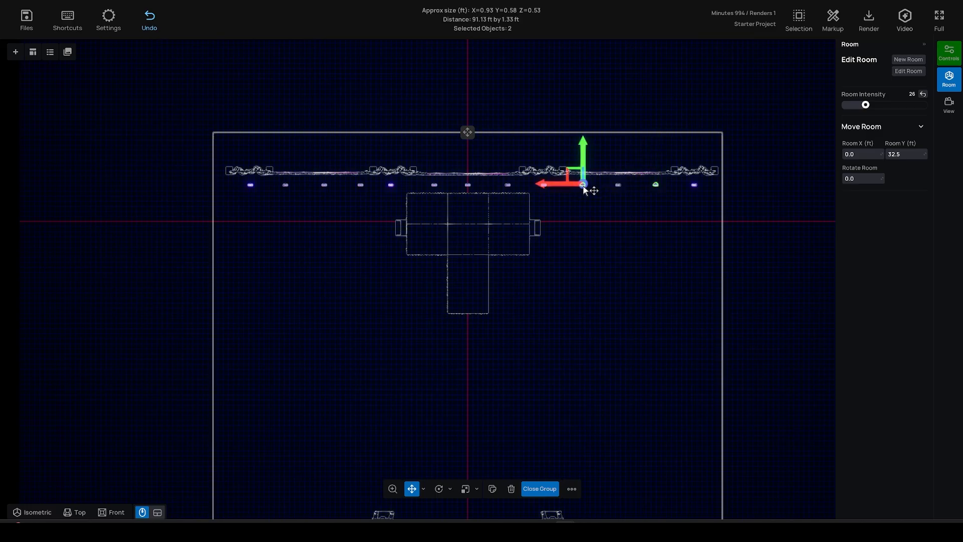
pyautogui.keyDown('shift'); pyautogui.click(509, 185); pyautogui.keyUp('shift')
pyautogui.keyDown('shift'); pyautogui.click(435, 186); pyautogui.keyUp('shift')
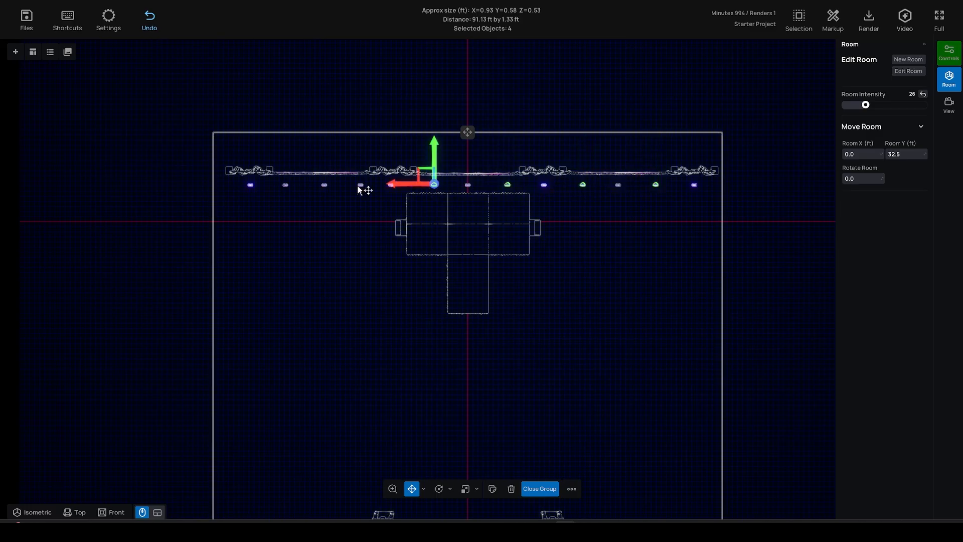
pyautogui.keyDown('shift'); pyautogui.click(361, 185); pyautogui.keyUp('shift')
pyautogui.keyDown('shift'); pyautogui.click(285, 185); pyautogui.keyUp('shift')
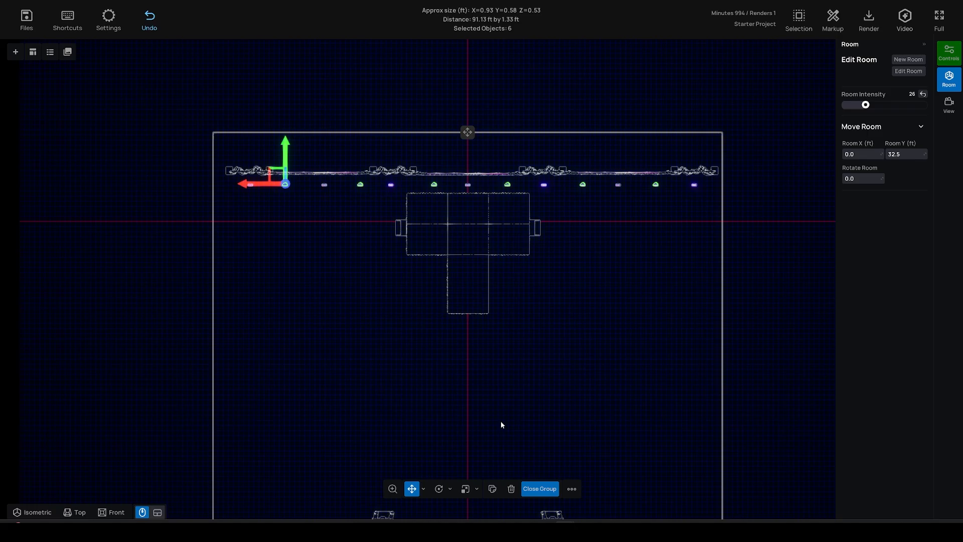
# Set the color of the selected uplights to magenta, FF00BE.
pyautogui.press('3')
pyautogui.click(951, 57)
pyautogui.click(849, 90)
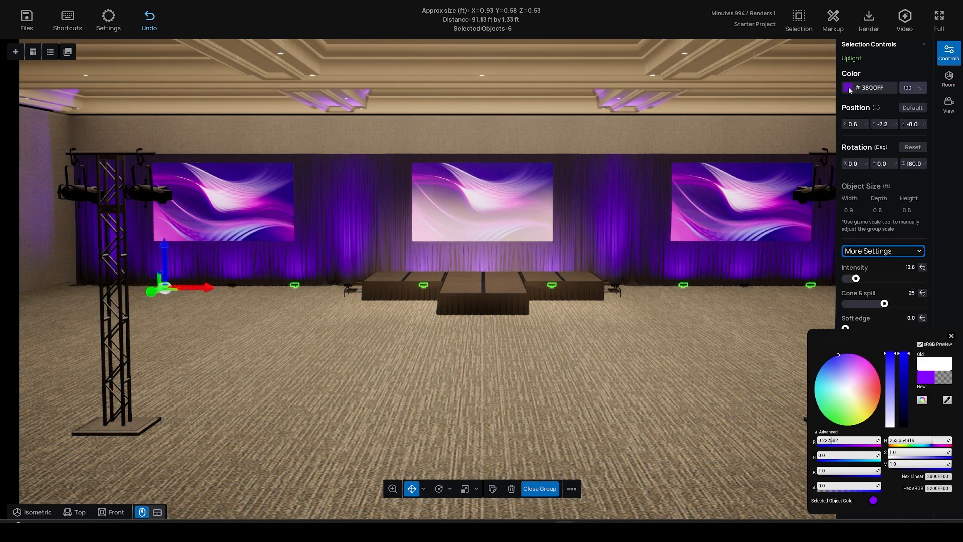
pyautogui.moveTo(861, 363); pyautogui.dragTo(873, 367)
pyautogui.click(952, 336)
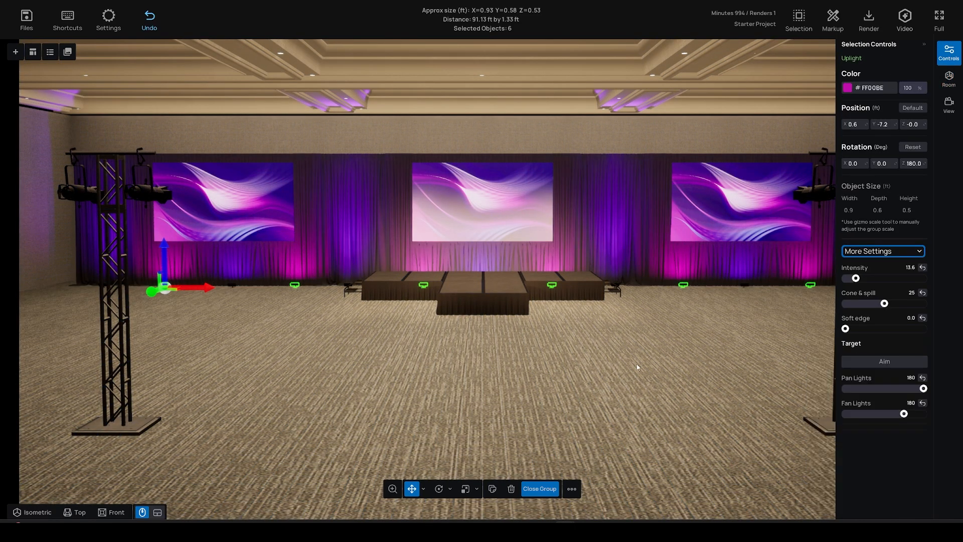
# Clear the uplight selection and close the open group to return to selecting whole groups.
pyautogui.click(639, 364)
pyautogui.scroll(-5, 639, 363)
pyautogui.scroll(1, 632, 359)
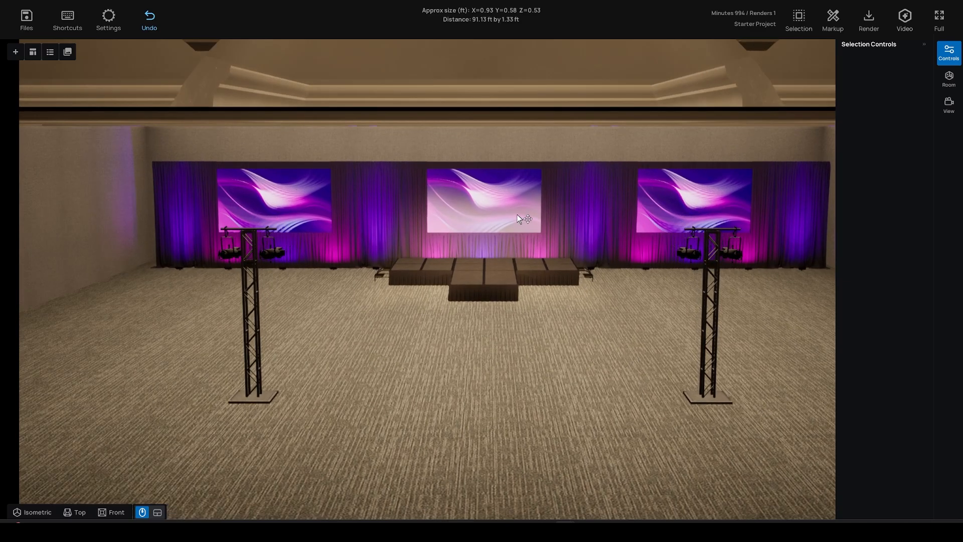
pyautogui.click(518, 218)
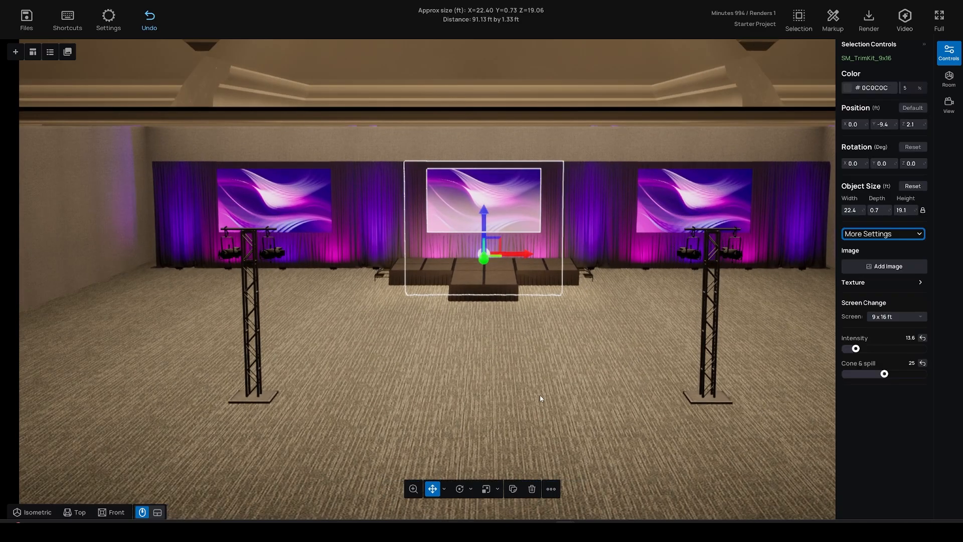
pyautogui.click(716, 336)
pyautogui.scroll(1, 619, 319)
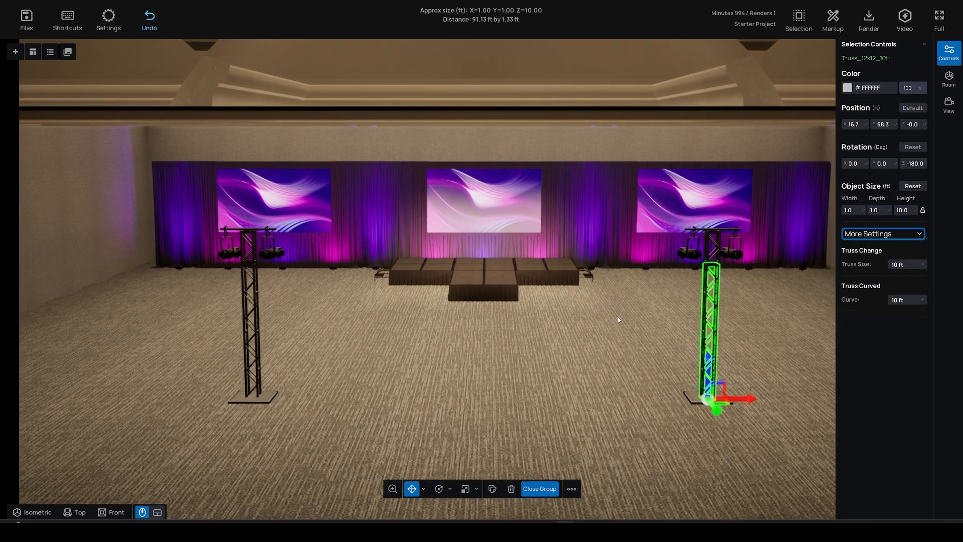
pyautogui.click(545, 495)
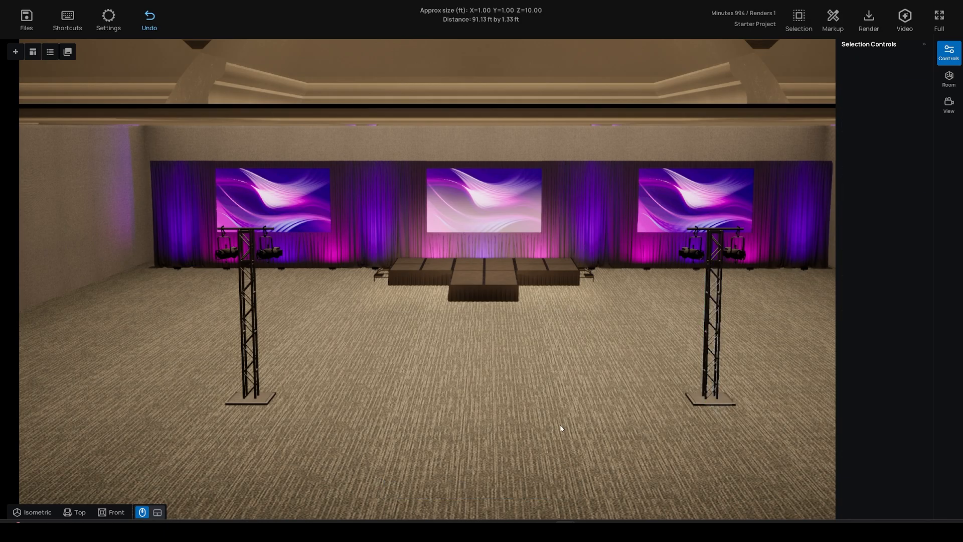
# Inspect the settings of the two lighting towers and of the individual Leko lights inside the opened group.
pyautogui.click(694, 255)
pyautogui.scroll(-3, 619, 303)
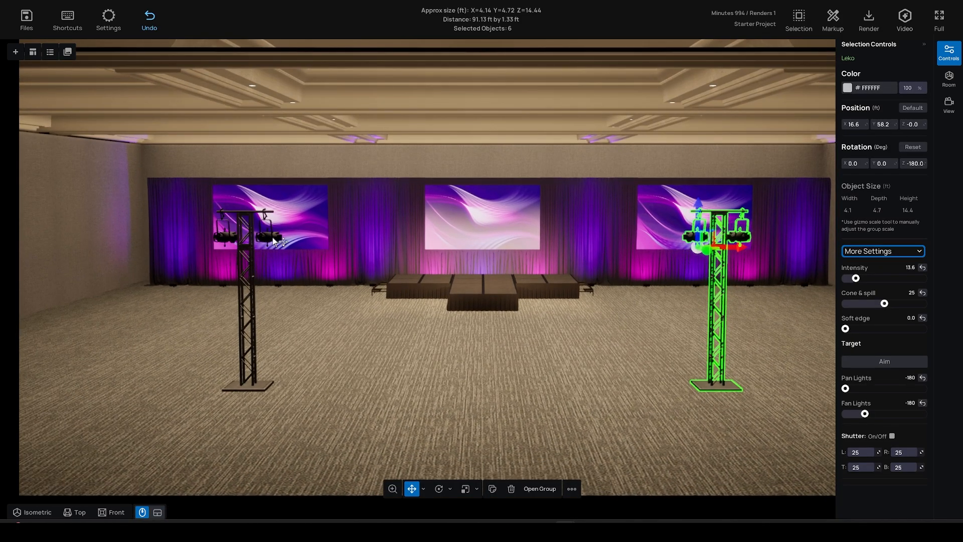
pyautogui.keyDown('shift'); pyautogui.click(254, 251); pyautogui.keyUp('shift')
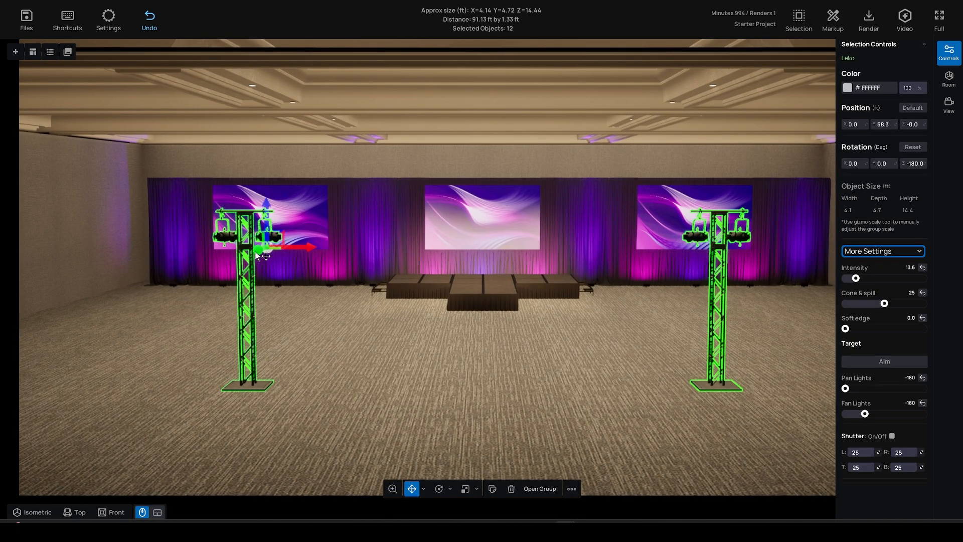
pyautogui.click(724, 245)
pyautogui.click(540, 488)
pyautogui.click(741, 231)
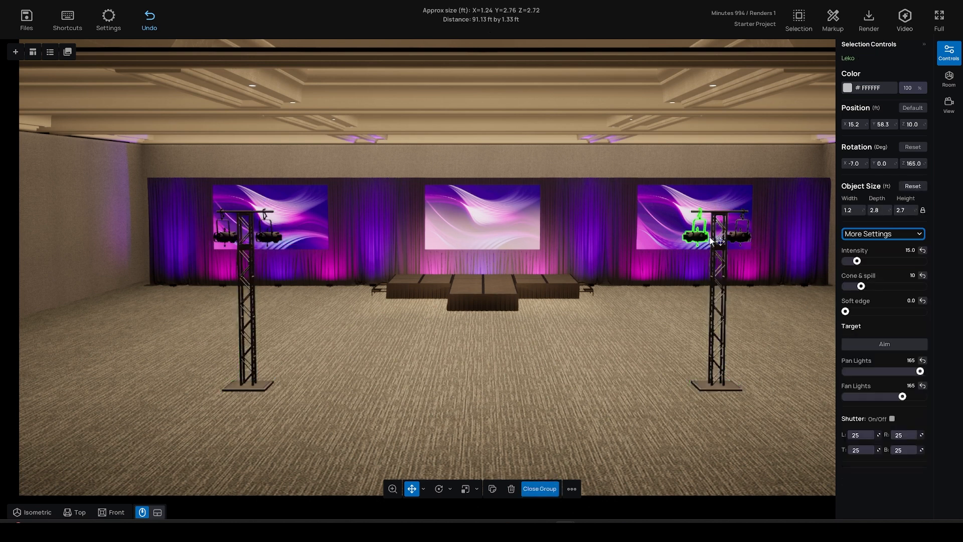
pyautogui.click(540, 489)
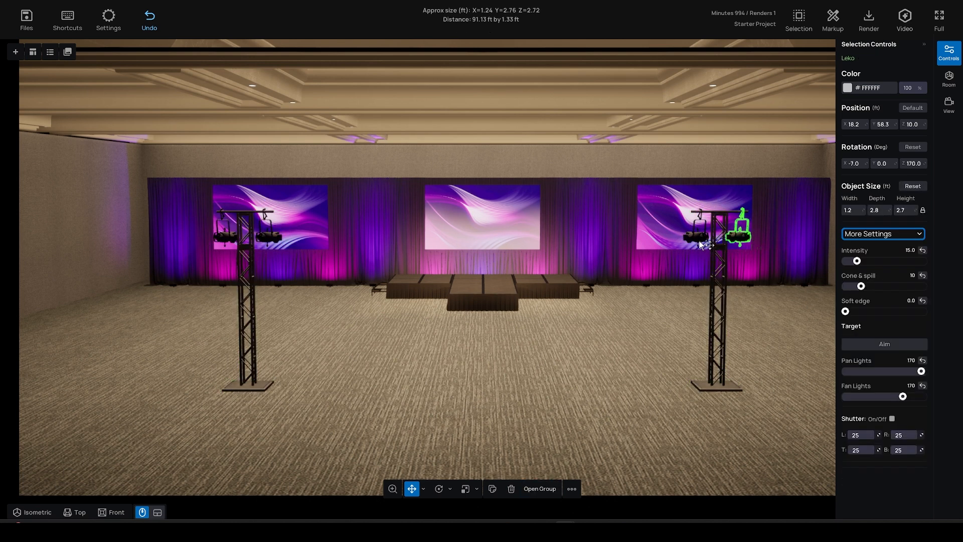
# Set the Leko intensity on both lighting towers to 10.1 and turn their shutters on.
pyautogui.keyDown('shift'); pyautogui.click(274, 243); pyautogui.keyUp('shift')
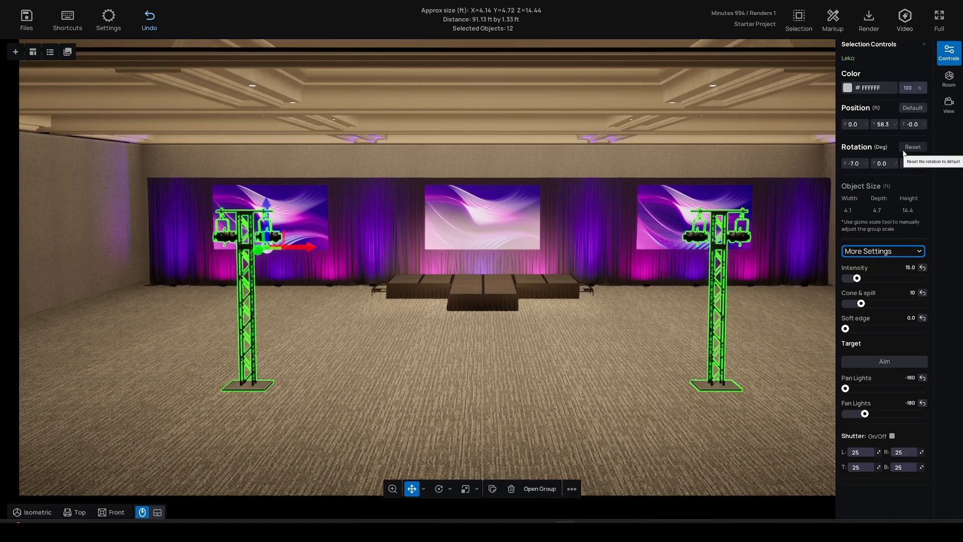
pyautogui.moveTo(856, 278); pyautogui.dragTo(853, 280)
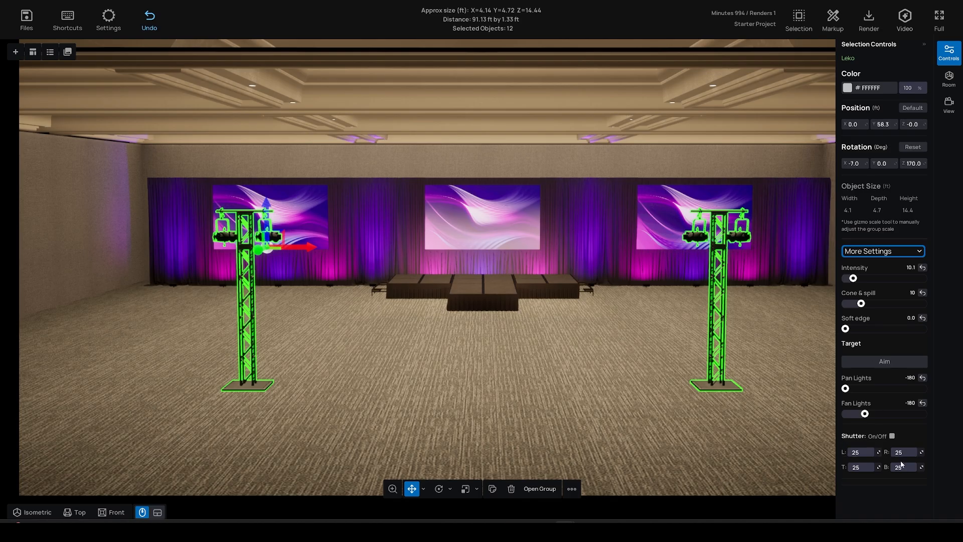
pyautogui.click(892, 436)
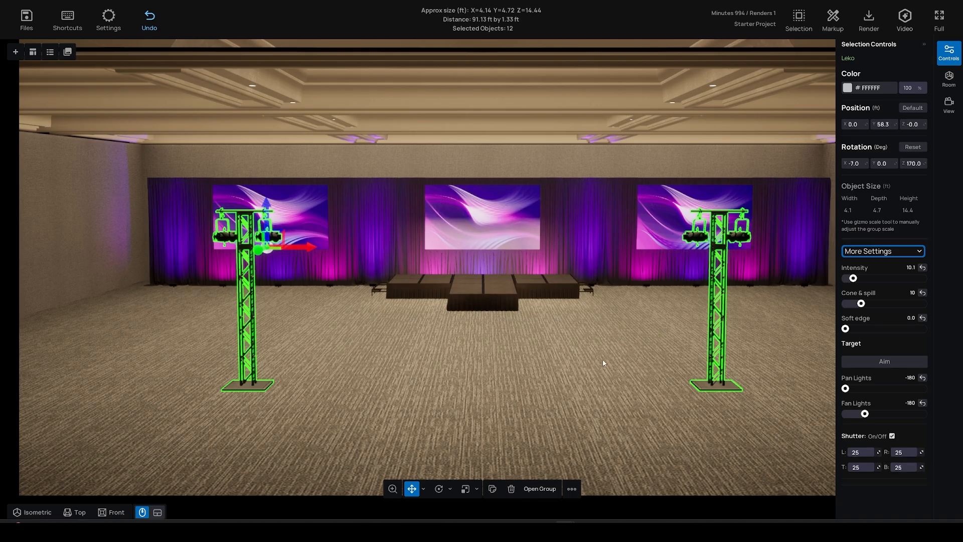
pyautogui.click(603, 360)
pyautogui.scroll(4, 603, 355)
pyautogui.scroll(-2, 599, 356)
# Clear the current backdrop template from the room.
pyautogui.click(72, 53)
pyautogui.click(41, 53)
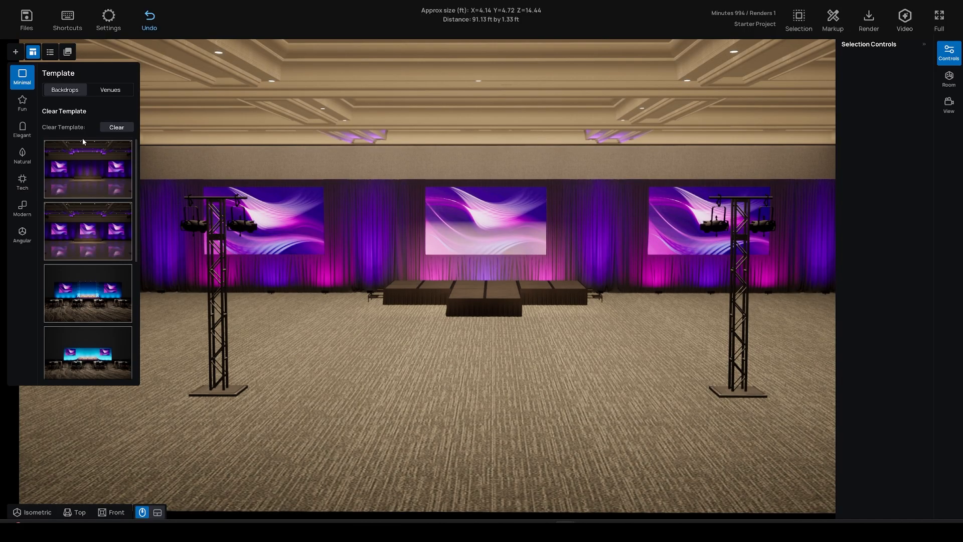
pyautogui.click(107, 125)
# Delete the leftover runway risers from the room.
pyautogui.click(500, 301)
pyautogui.moveTo(471, 341); pyautogui.dragTo(469, 313, button='middle')
pyautogui.press('Delete')
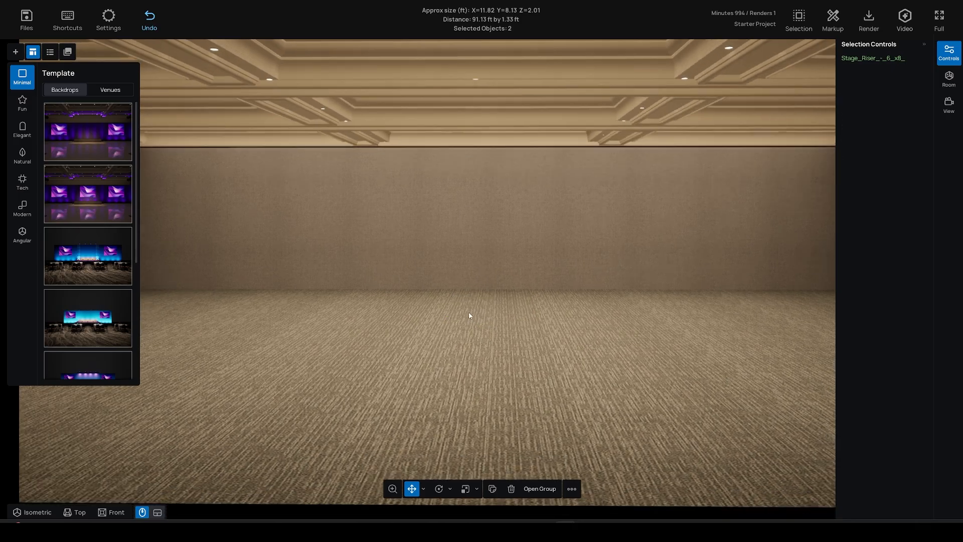
# Browse the venue templates and replace the ballroom with the OutdoorNoTent venue.
pyautogui.click(111, 90)
pyautogui.scroll(-2, 78, 260)
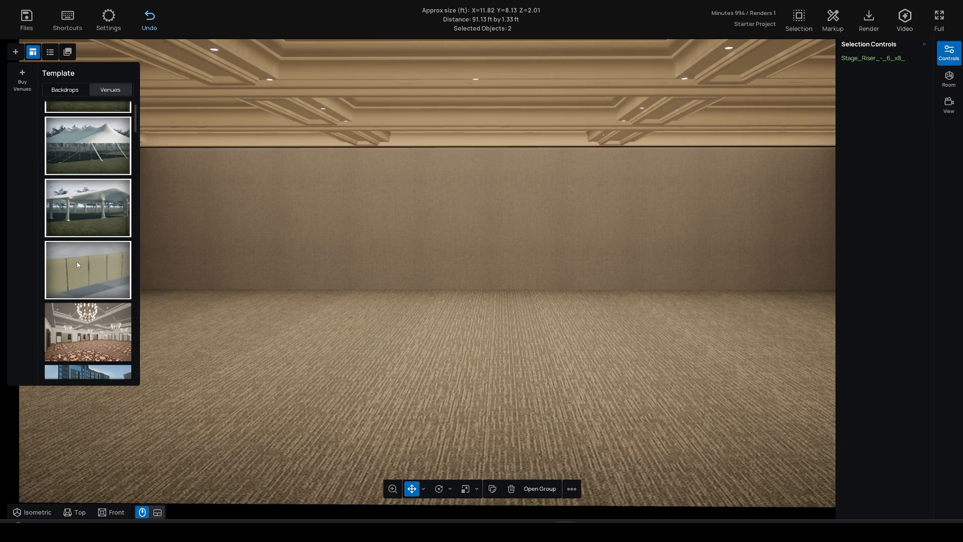
pyautogui.scroll(2, 78, 261)
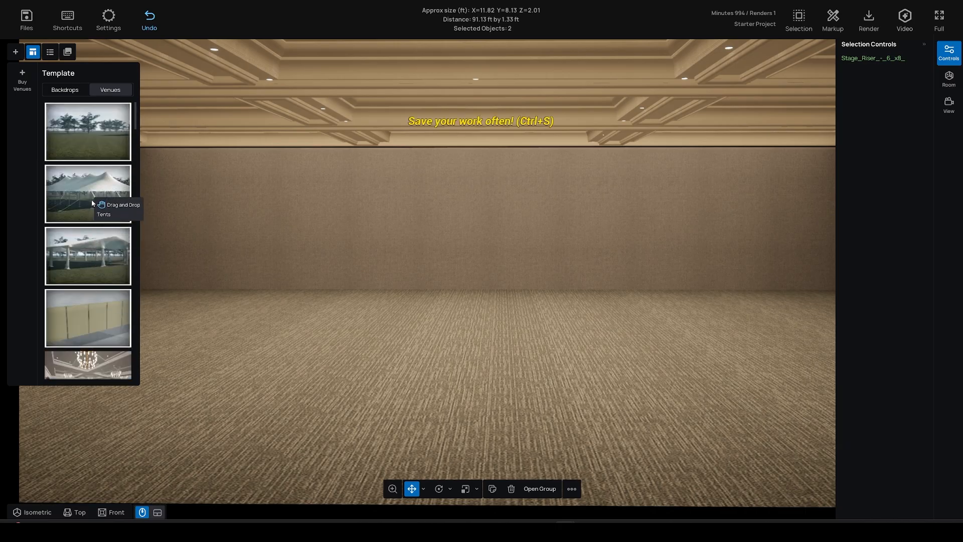
pyautogui.scroll(-3, 89, 223)
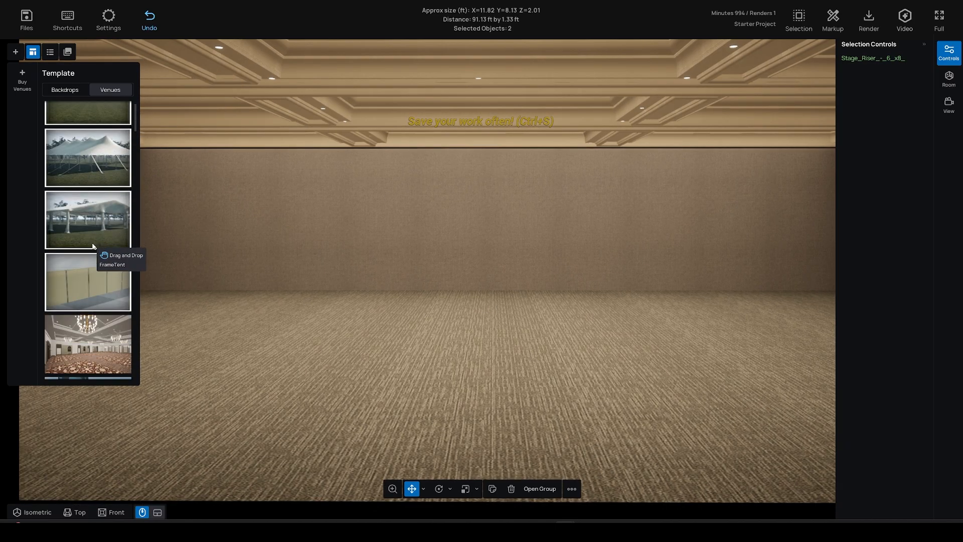
pyautogui.scroll(3, 91, 244)
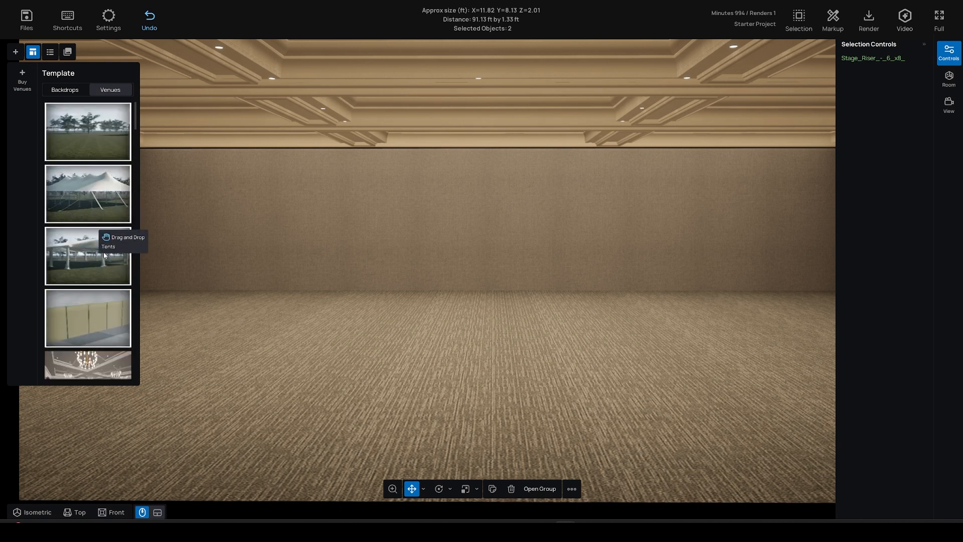
pyautogui.click(948, 79)
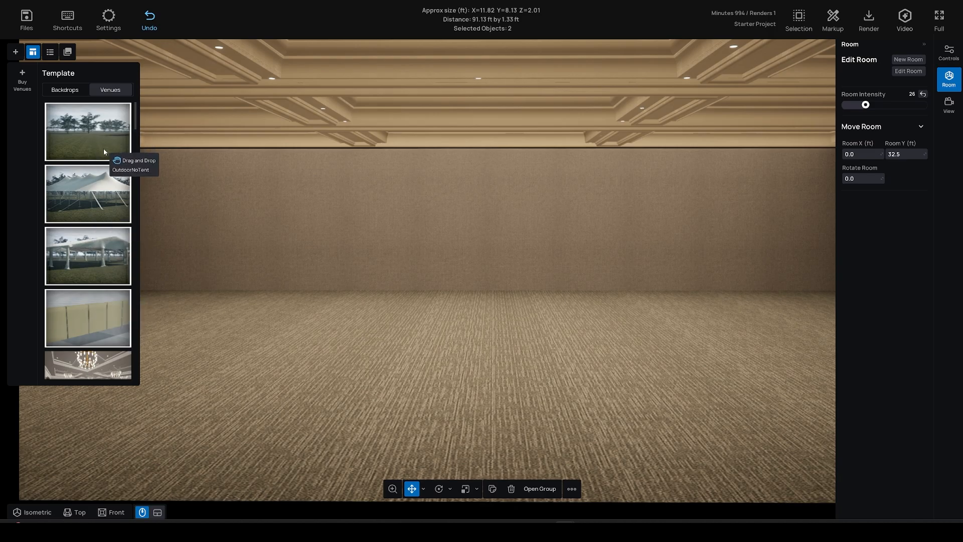
pyautogui.moveTo(105, 153); pyautogui.dragTo(369, 217)
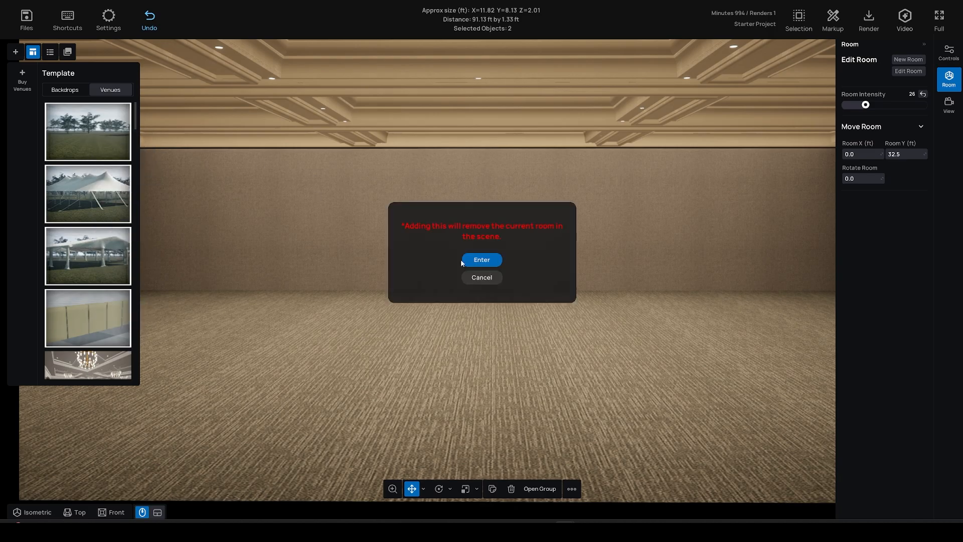
pyautogui.click(482, 259)
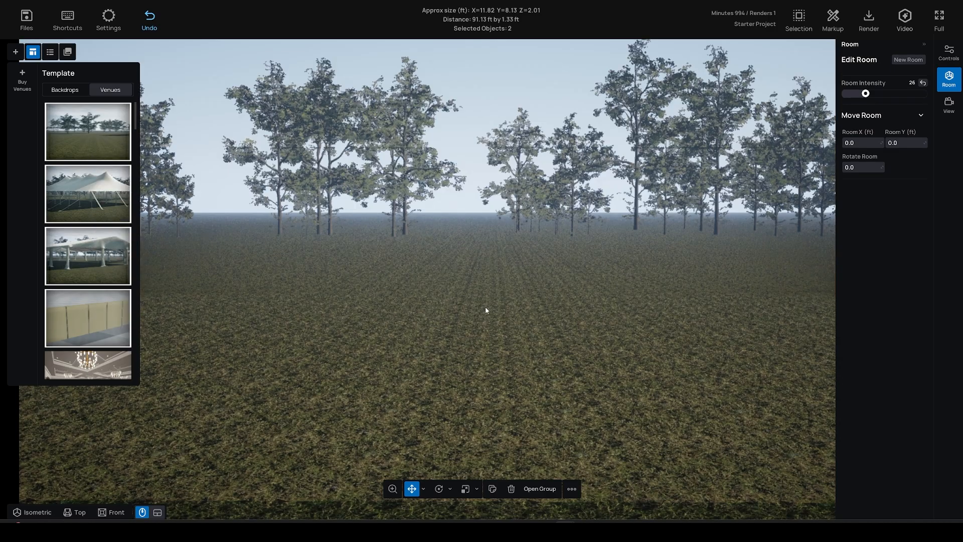
# Look through the backdrop templates and the stage and lighting objects available to add.
pyautogui.click(66, 91)
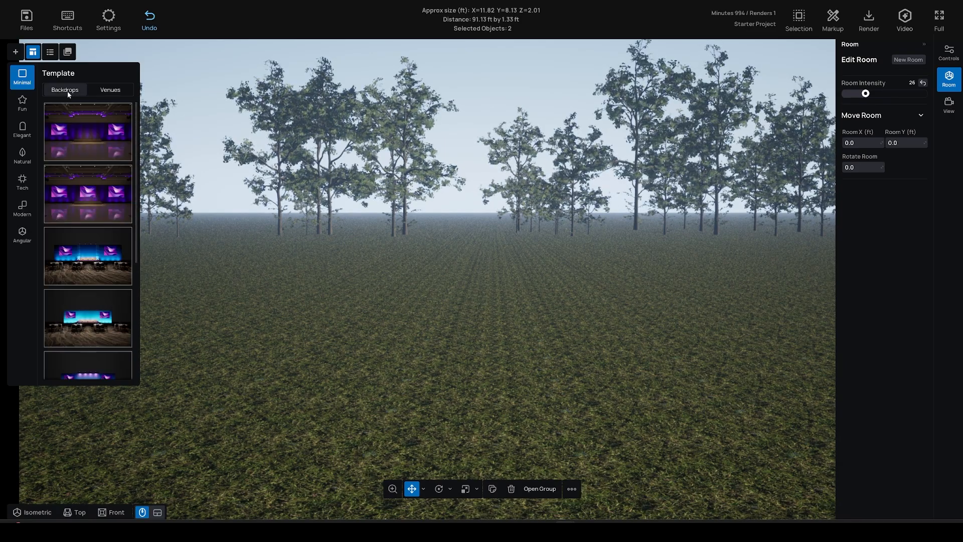
pyautogui.click(15, 52)
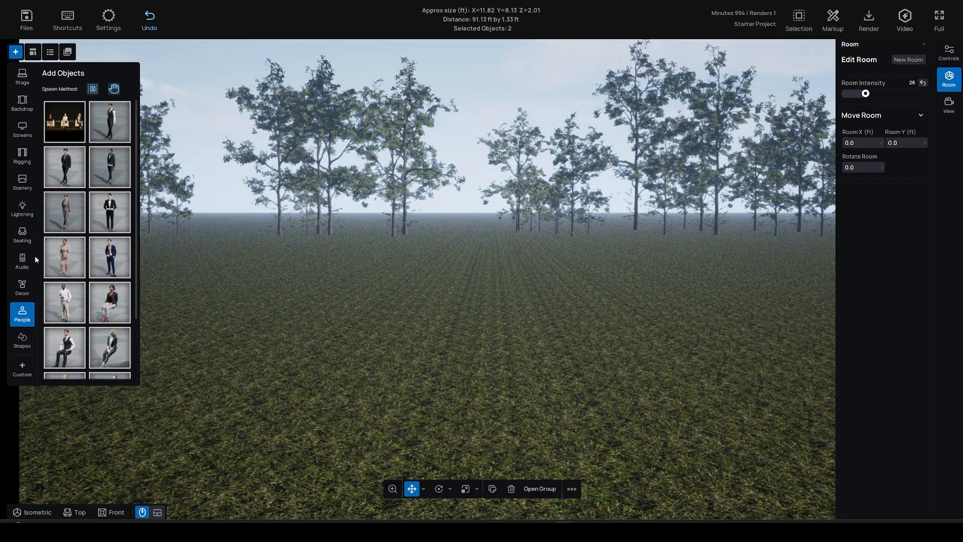
pyautogui.click(22, 76)
pyautogui.scroll(-1, 77, 287)
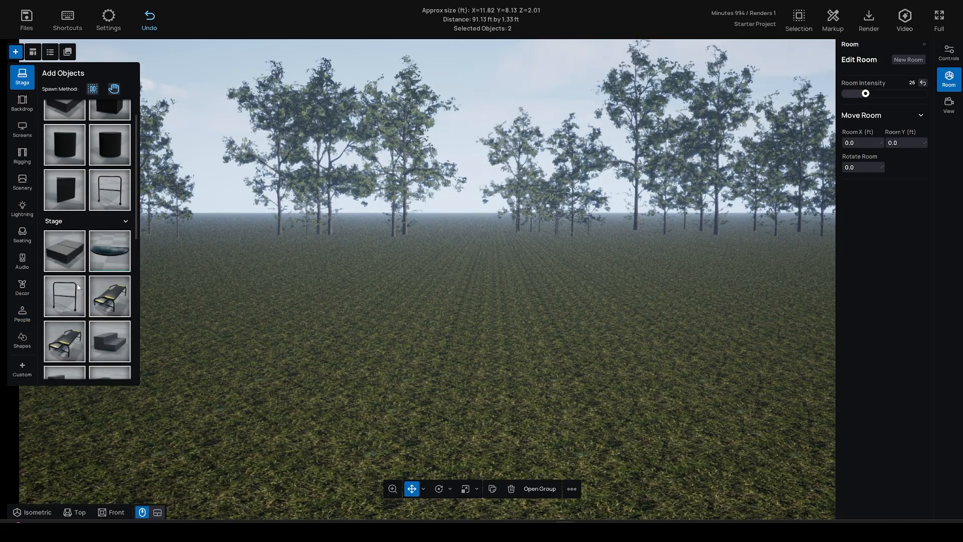
pyautogui.scroll(-2, 100, 302)
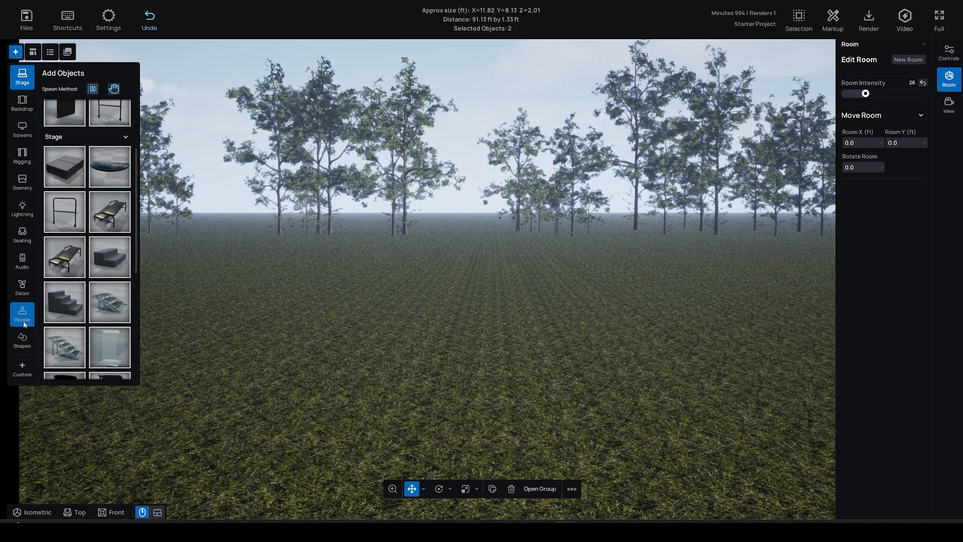
pyautogui.click(22, 207)
pyautogui.scroll(-1, 101, 290)
pyautogui.scroll(-4, 101, 290)
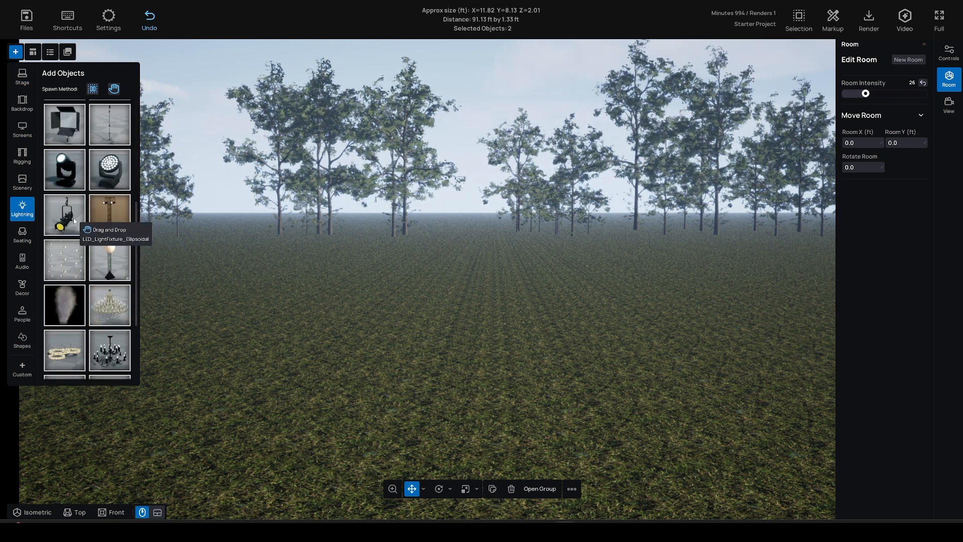
# Place a single ellipsoidal LED light fixture on the grass, raise it above the ground and delete it.
pyautogui.moveTo(109, 221); pyautogui.dragTo(381, 357)
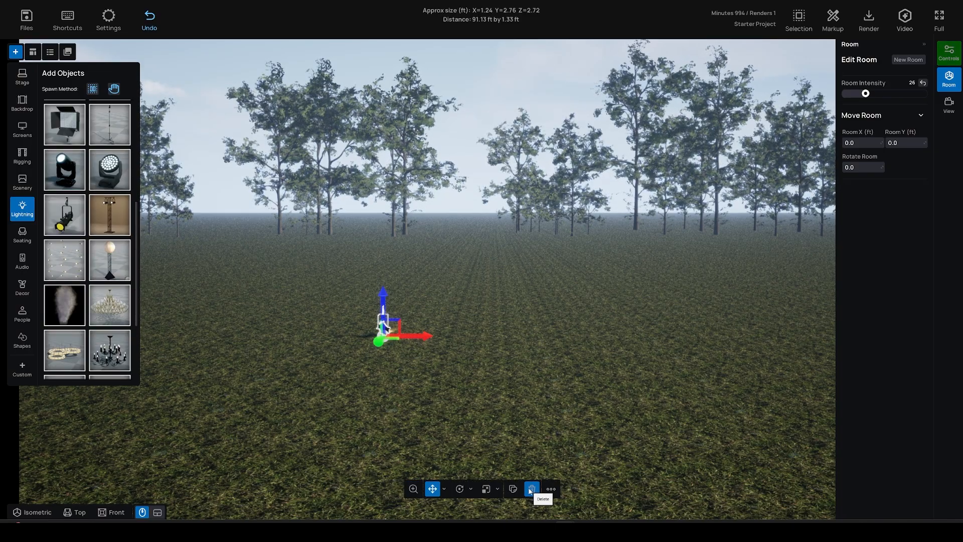
pyautogui.moveTo(393, 367); pyautogui.dragTo(422, 387, button='right')
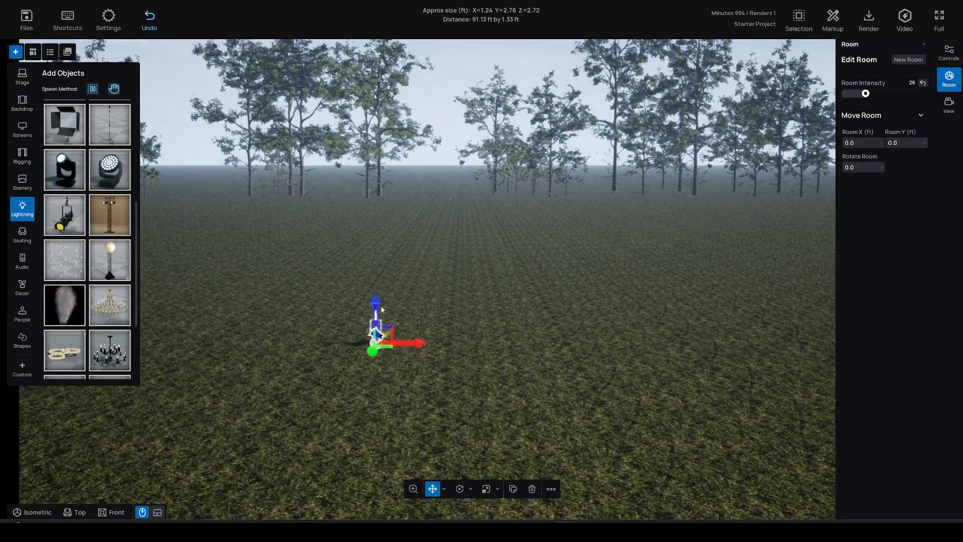
pyautogui.moveTo(379, 305); pyautogui.dragTo(378, 241)
pyautogui.click(447, 389)
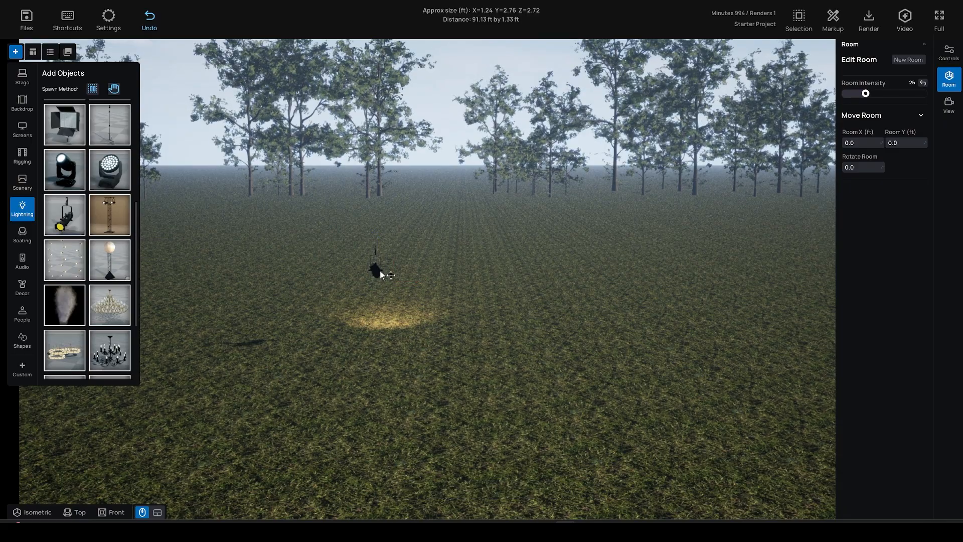
pyautogui.click(380, 273)
pyautogui.press('Delete')
# Place a Leko lighting tower on the grass, open its group and select its lights.
pyautogui.moveTo(113, 224); pyautogui.dragTo(440, 348)
pyautogui.click(442, 344)
pyautogui.moveTo(452, 350); pyautogui.dragTo(530, 345, button='right')
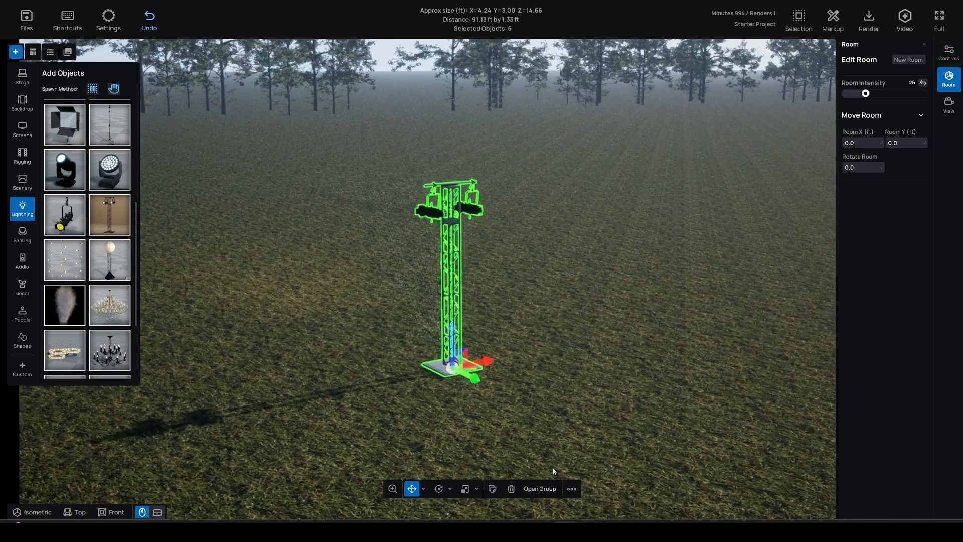
pyautogui.click(539, 488)
pyautogui.click(424, 213)
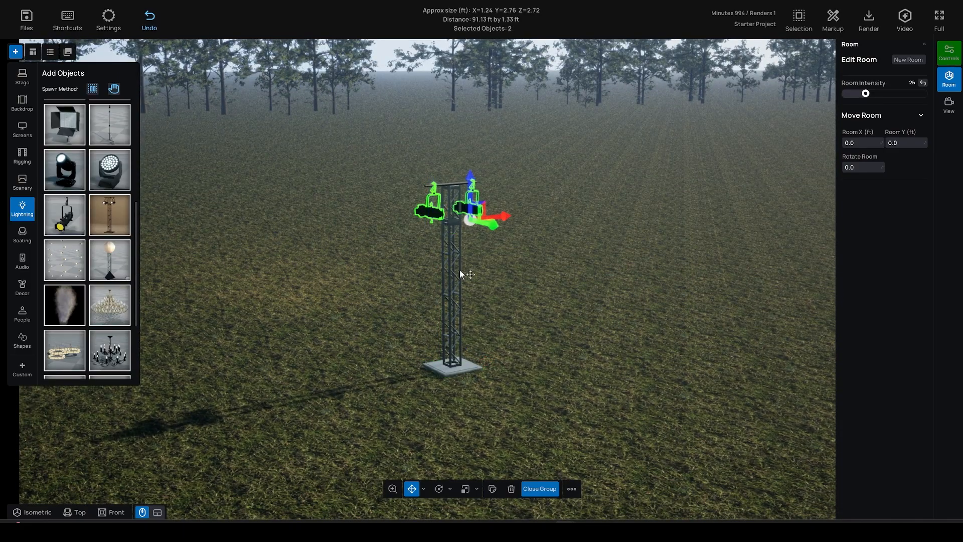
# Delete the tower's upper truss section and lower its pipe and both Leko lights by about 2.5 ft.
pyautogui.moveTo(483, 272); pyautogui.dragTo(366, 248, button='right')
pyautogui.press('Delete')
pyautogui.keyDown('shift'); pyautogui.click(433, 196); pyautogui.keyUp('shift')
pyautogui.keyDown('shift'); pyautogui.click(386, 199); pyautogui.keyUp('shift')
pyautogui.moveTo(380, 173); pyautogui.dragTo(377, 213)
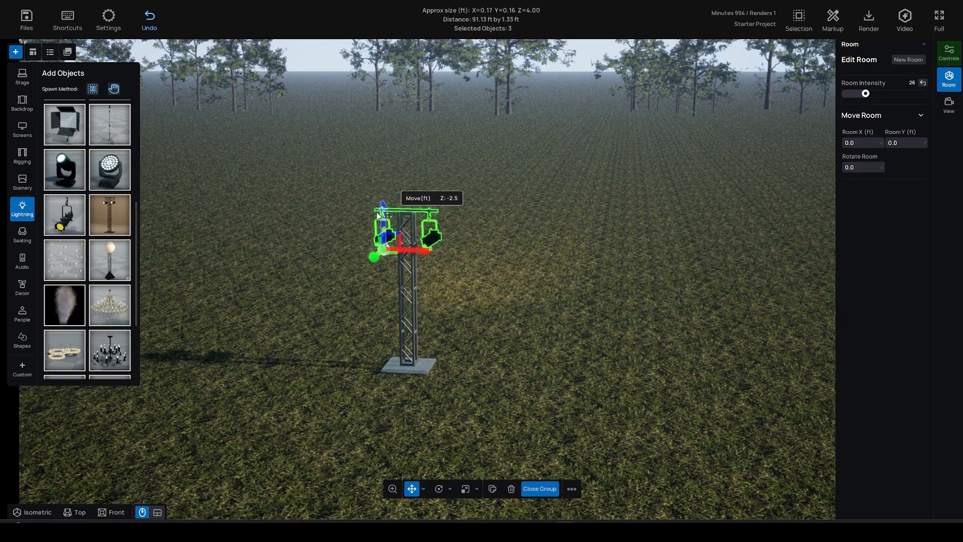
# Set the tower's truss size to 8 ft and lower the pipe and both lights onto the shortened truss.
pyautogui.click(414, 293)
pyautogui.click(949, 53)
pyautogui.click(912, 268)
pyautogui.click(906, 283)
pyautogui.click(438, 236)
pyautogui.keyDown('shift'); pyautogui.click(389, 237); pyautogui.keyUp('shift')
pyautogui.keyDown('shift'); pyautogui.click(409, 213); pyautogui.keyUp('shift')
pyautogui.moveTo(443, 176); pyautogui.dragTo(444, 207)
# Copy one Leko light beside the tower, and delete both the copy and the whole tower.
pyautogui.click(437, 271)
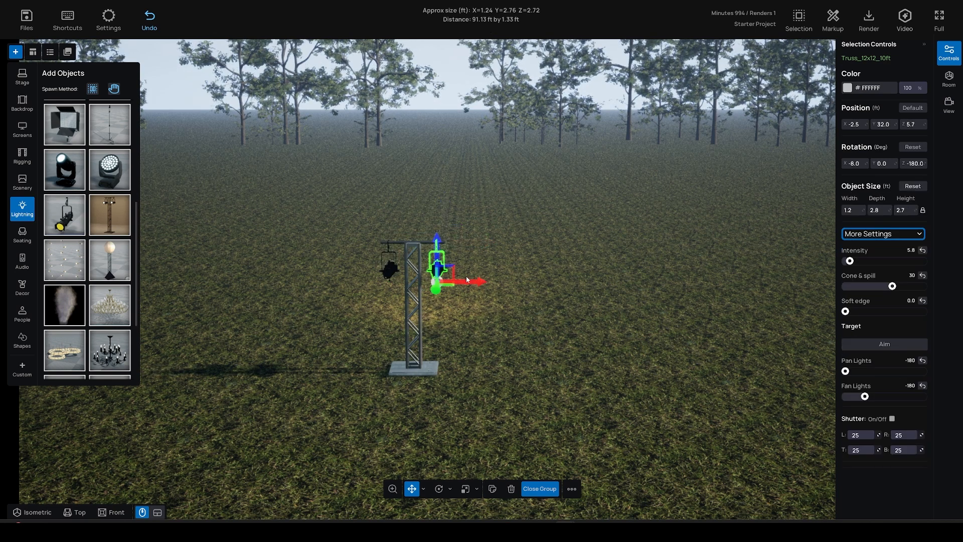
pyautogui.keyDown('alt'); pyautogui.moveTo(469, 284); pyautogui.dragTo(502, 288); pyautogui.keyUp('alt')
pyautogui.click(511, 489)
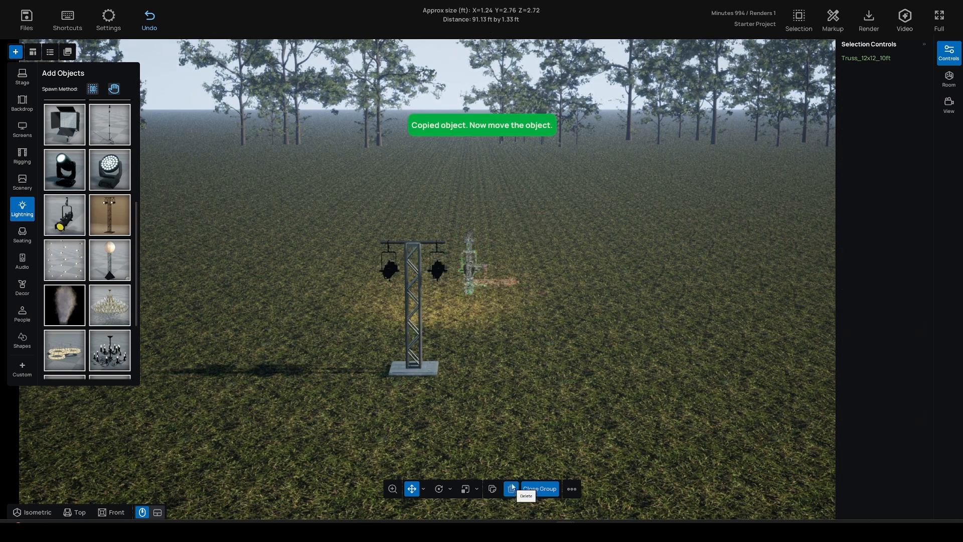
pyautogui.click(541, 490)
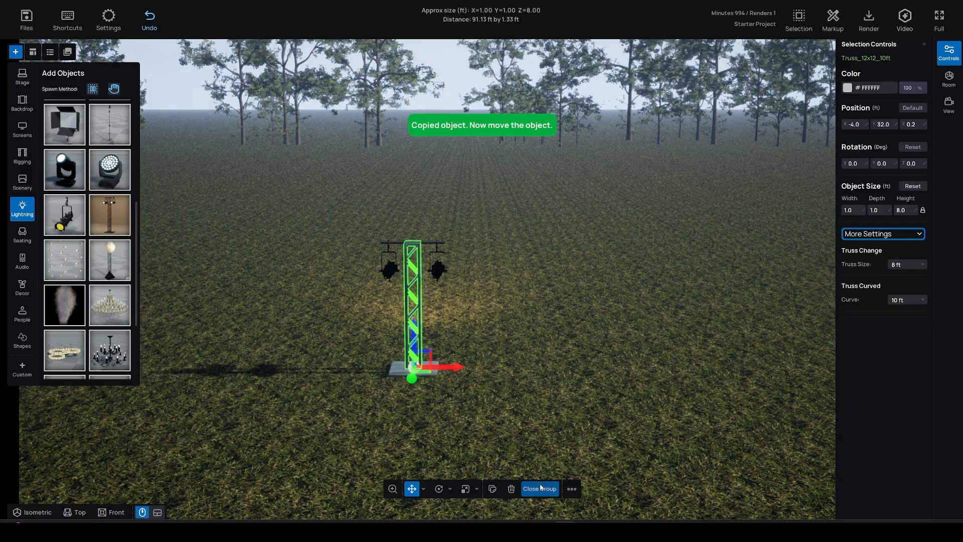
pyautogui.press('Delete')
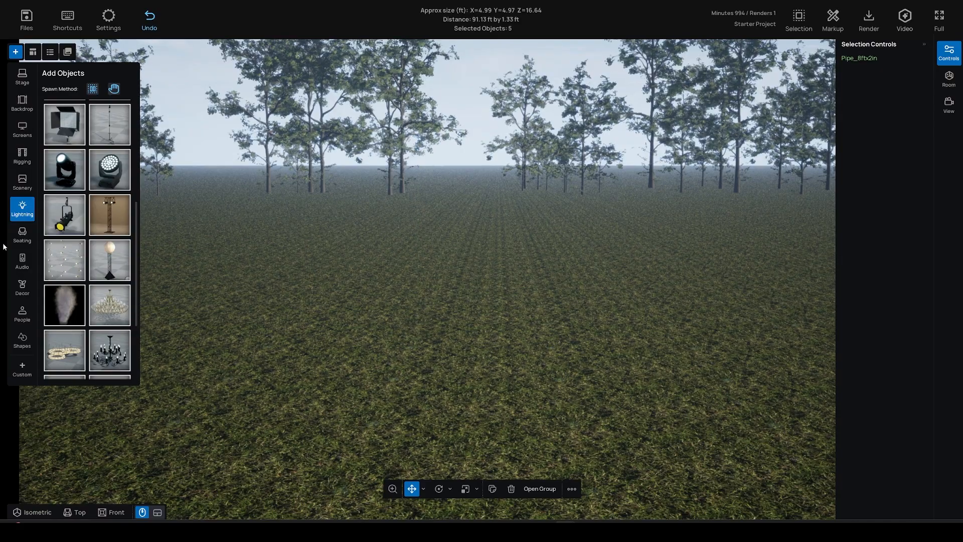
# Place the seated five-person panel on the grass and open its group to handle the pieces individually.
pyautogui.click(23, 314)
pyautogui.moveTo(71, 122); pyautogui.dragTo(482, 316)
pyautogui.click(540, 489)
pyautogui.click(432, 296)
pyautogui.moveTo(372, 290); pyautogui.dragTo(592, 317)
pyautogui.moveTo(472, 341); pyautogui.dragTo(493, 350, button='right')
pyautogui.click(493, 350)
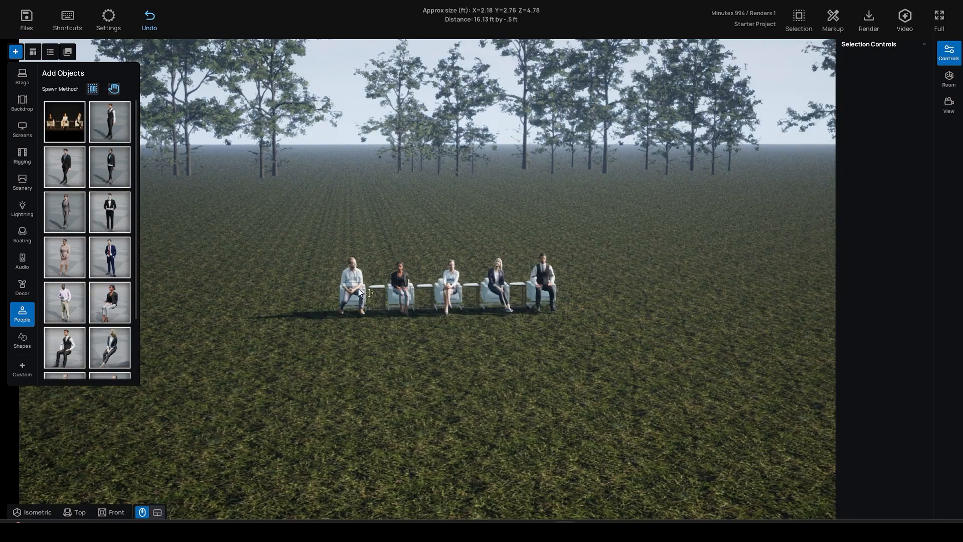
# Select all the seated people, chairs and side tables and delete them from the grass.
pyautogui.click(355, 281)
pyautogui.click(401, 286)
pyautogui.moveTo(352, 279); pyautogui.dragTo(562, 302)
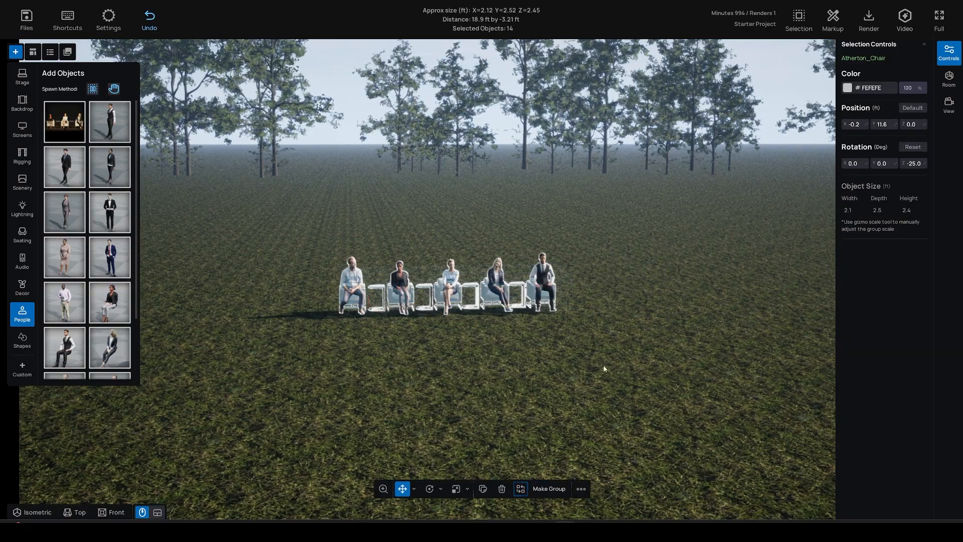
pyautogui.press('Delete')
pyautogui.moveTo(604, 374); pyautogui.dragTo(580, 370, button='right')
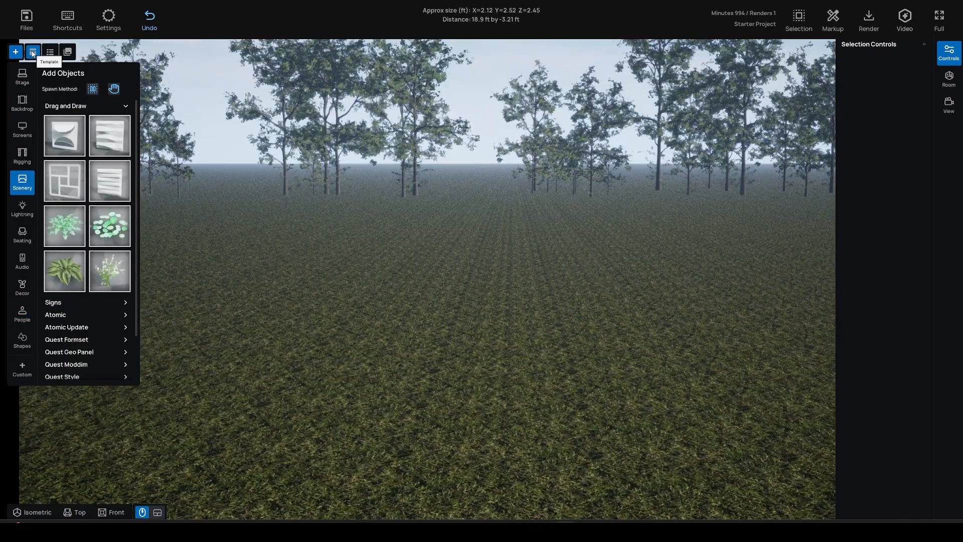
# Add the three-screen Minimal backdrop template with stage, drapes and lighting towers to the outdoor venue.
pyautogui.click(35, 52)
pyautogui.moveTo(90, 202); pyautogui.dragTo(457, 279)
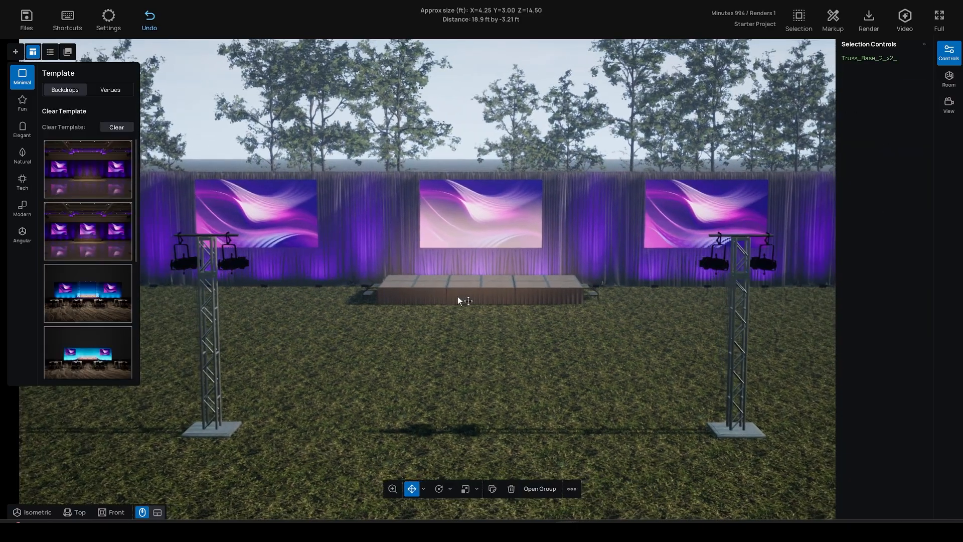
pyautogui.scroll(-2, 457, 296)
pyautogui.click(423, 352)
pyautogui.moveTo(424, 352); pyautogui.dragTo(426, 311, button='right')
# Select a front stage riser and examine the three-screen set from nearer, farther and higher viewpoints.
pyautogui.click(410, 279)
pyautogui.click(426, 310)
pyautogui.click(448, 272)
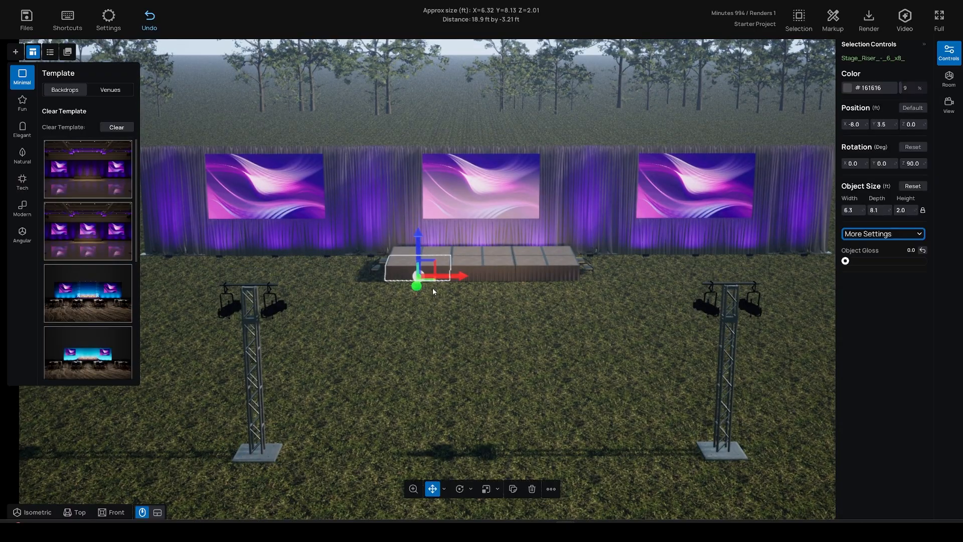
pyautogui.scroll(-2, 457, 317)
pyautogui.moveTo(456, 316); pyautogui.dragTo(457, 327, button='right')
pyautogui.click(457, 336)
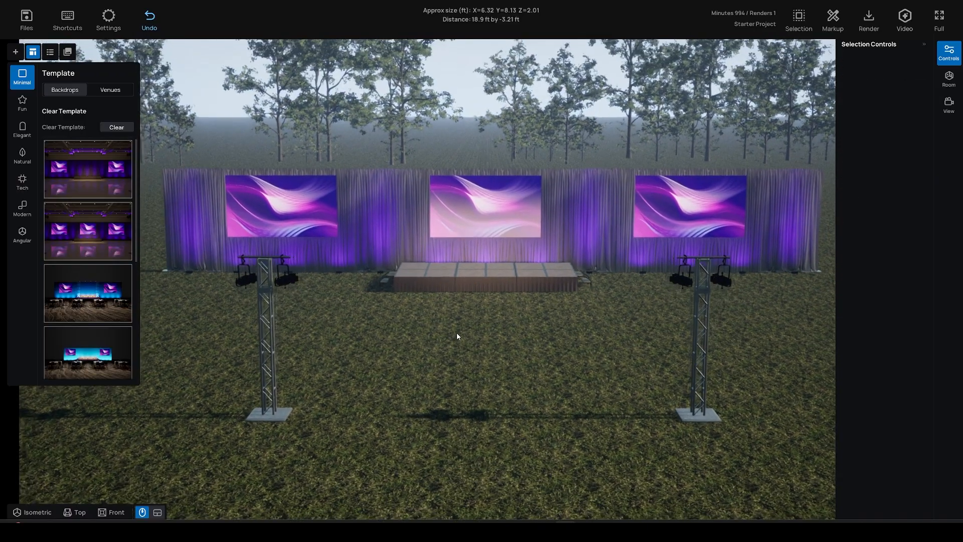
pyautogui.scroll(2, 455, 330)
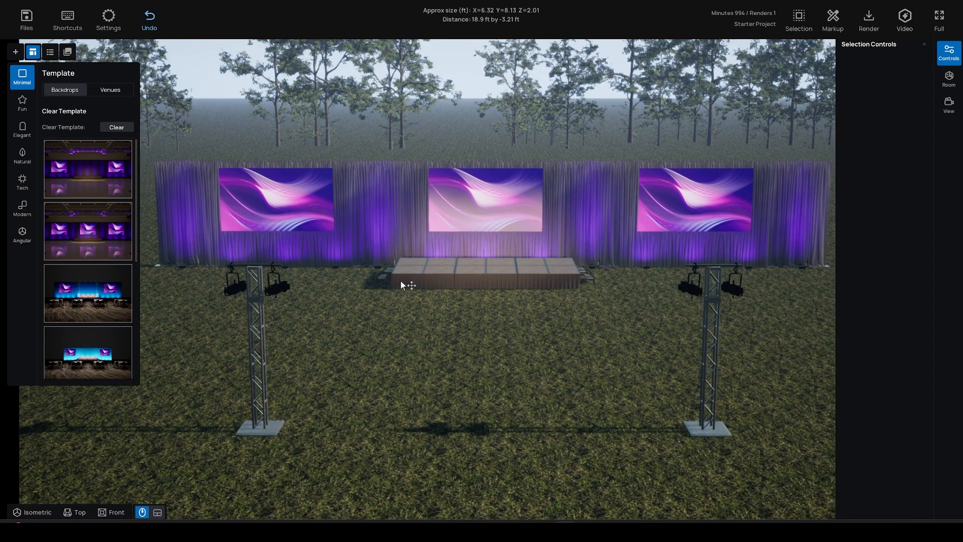
pyautogui.scroll(1, 400, 350)
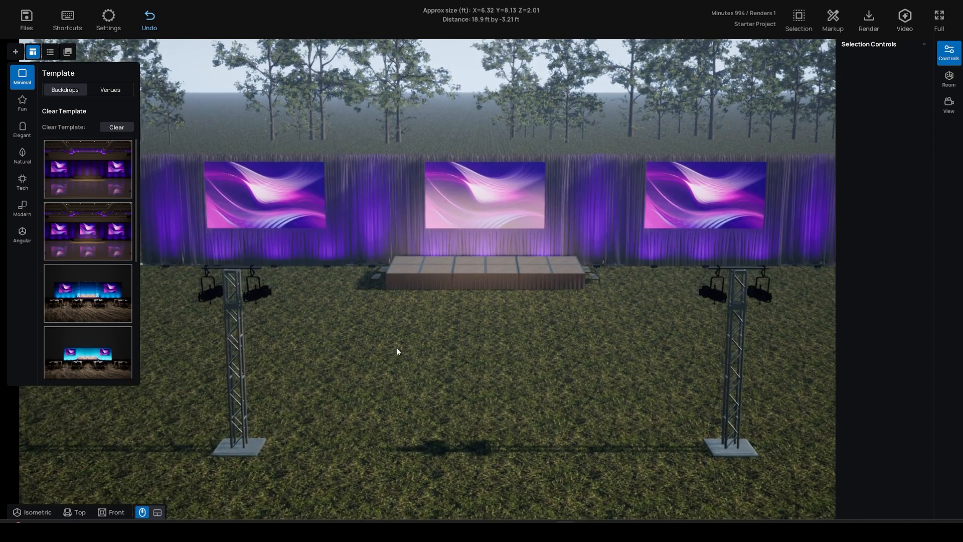
# View the saved projects and the options for creating a new project, and return to the scene.
pyautogui.click(28, 20)
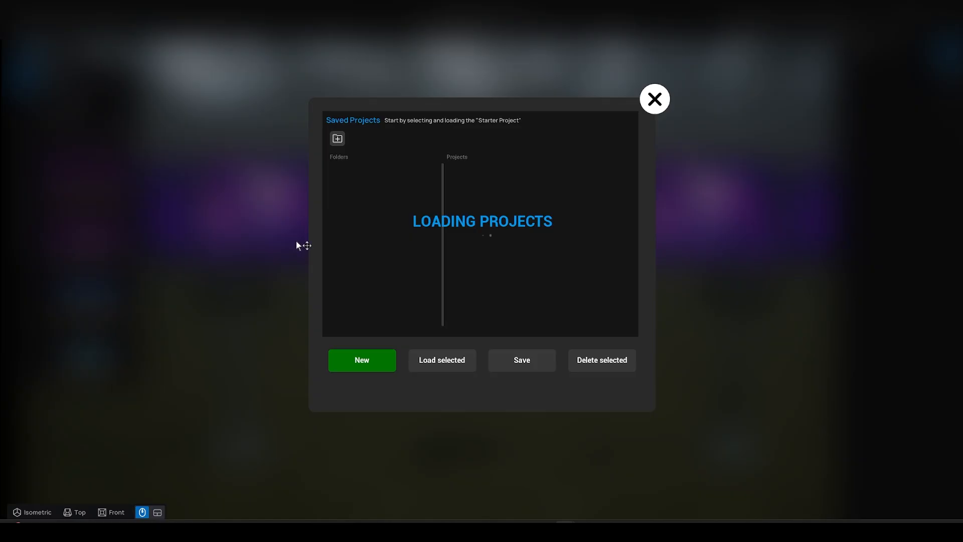
pyautogui.click(372, 362)
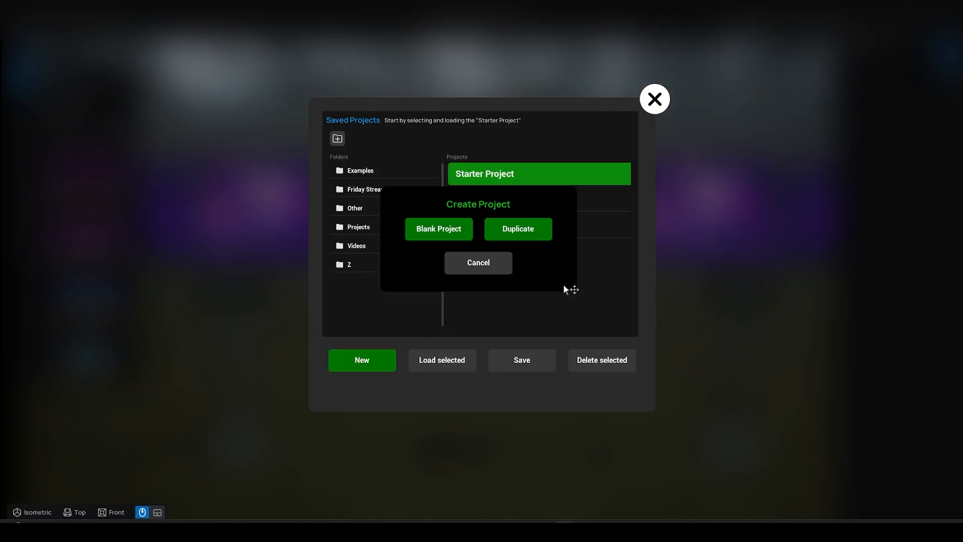
pyautogui.click(484, 271)
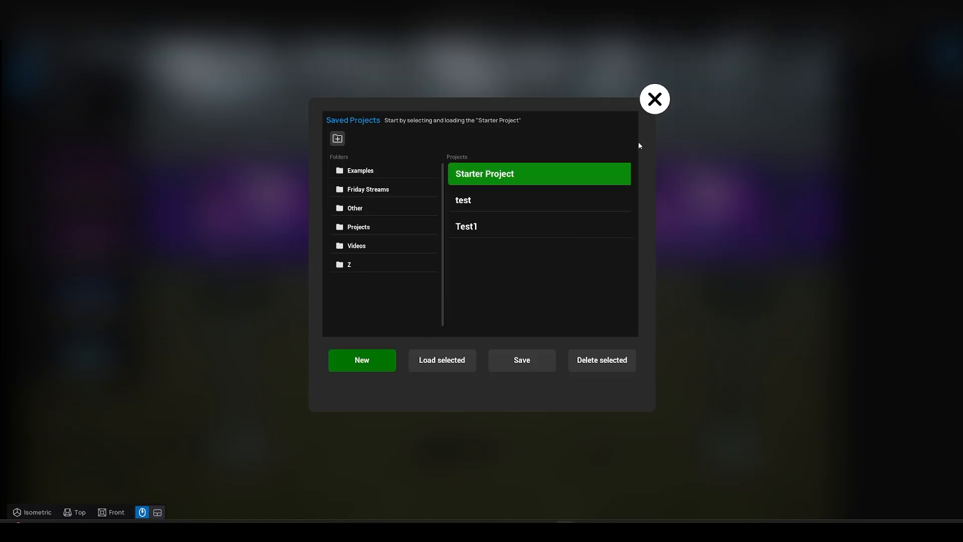
pyautogui.click(655, 98)
pyautogui.scroll(2, 510, 385)
pyautogui.moveTo(509, 385); pyautogui.dragTo(510, 378, button='right')
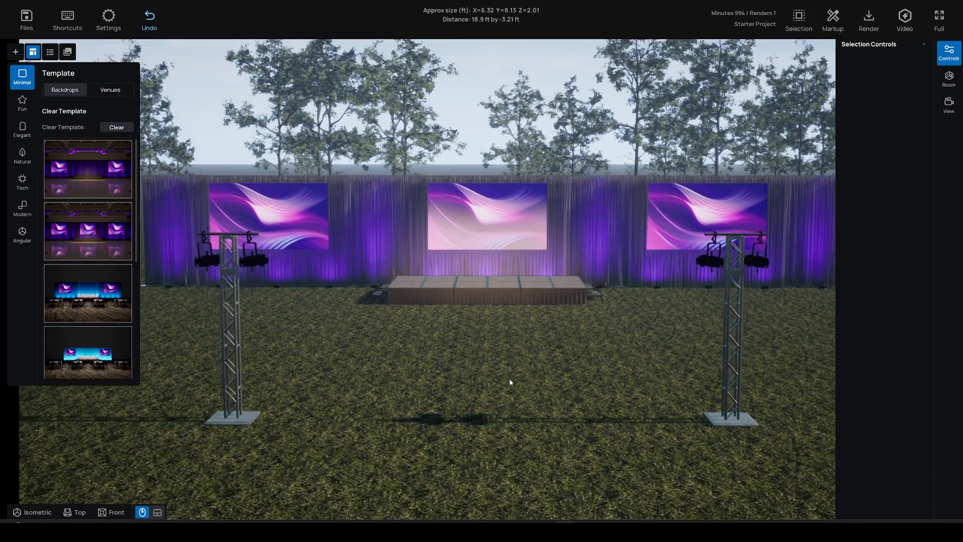
pyautogui.scroll(1, 511, 377)
pyautogui.moveTo(482, 338); pyautogui.dragTo(484, 335, button='right')
pyautogui.scroll(-1, 483, 337)
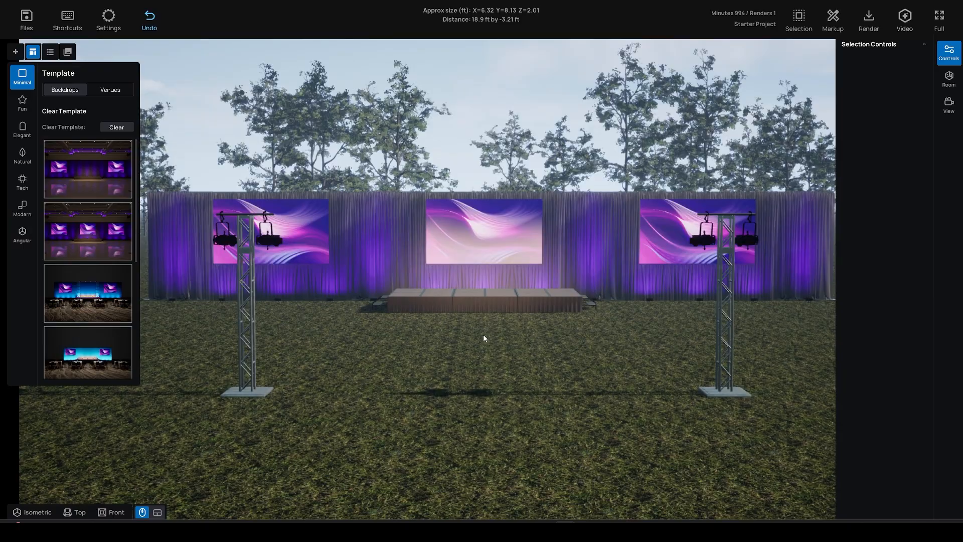
# Select one of the lighting towers and examine the outdoor three-screen set from slightly different viewpoints.
pyautogui.click(726, 306)
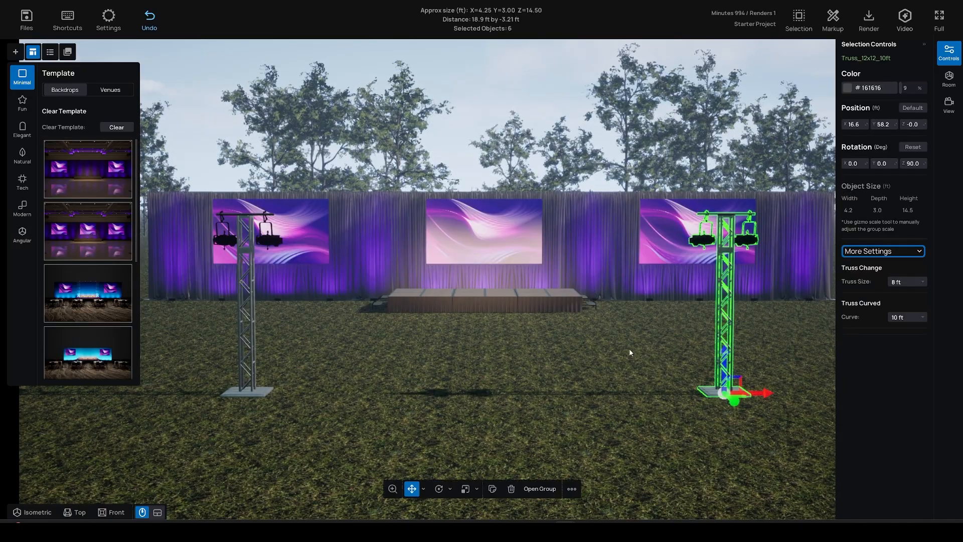
pyautogui.scroll(-1, 629, 352)
pyautogui.moveTo(661, 333); pyautogui.dragTo(655, 346, button='right')
pyautogui.scroll(2, 664, 359)
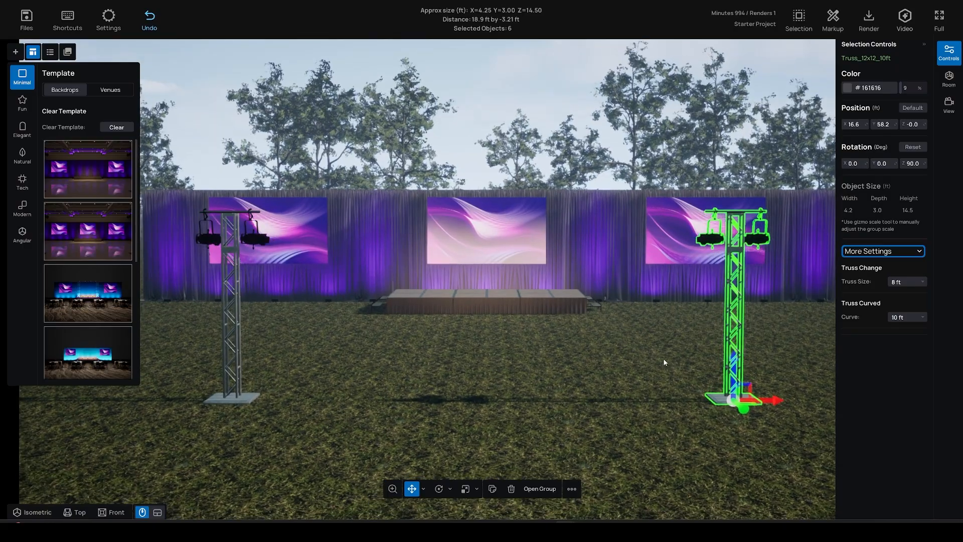
pyautogui.scroll(-1, 664, 360)
pyautogui.moveTo(656, 368); pyautogui.dragTo(651, 367, button='right')
pyautogui.scroll(1, 651, 367)
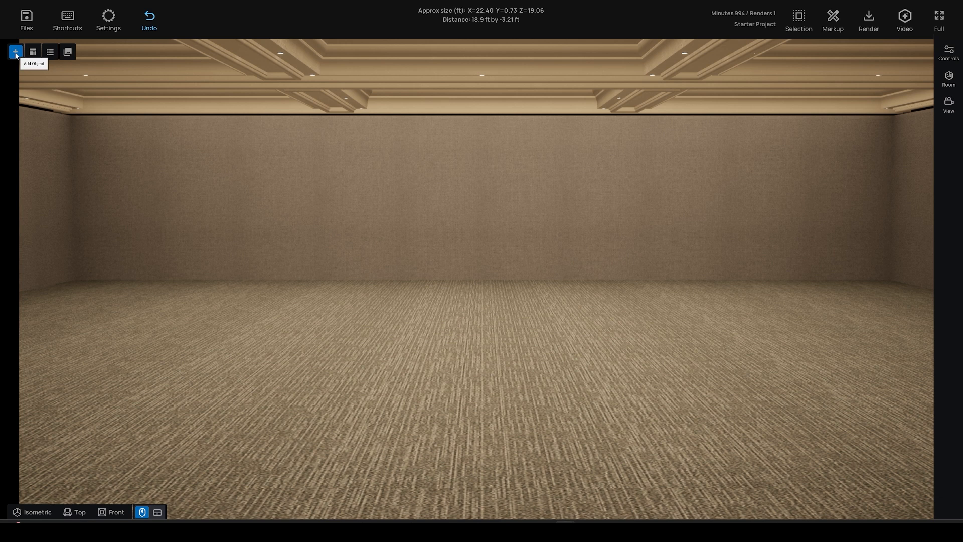
# Draw a trial stage platform about 18 ft wide and 16 ft deep in the empty ballroom, inspect it from above, and delete it.
pyautogui.click(16, 52)
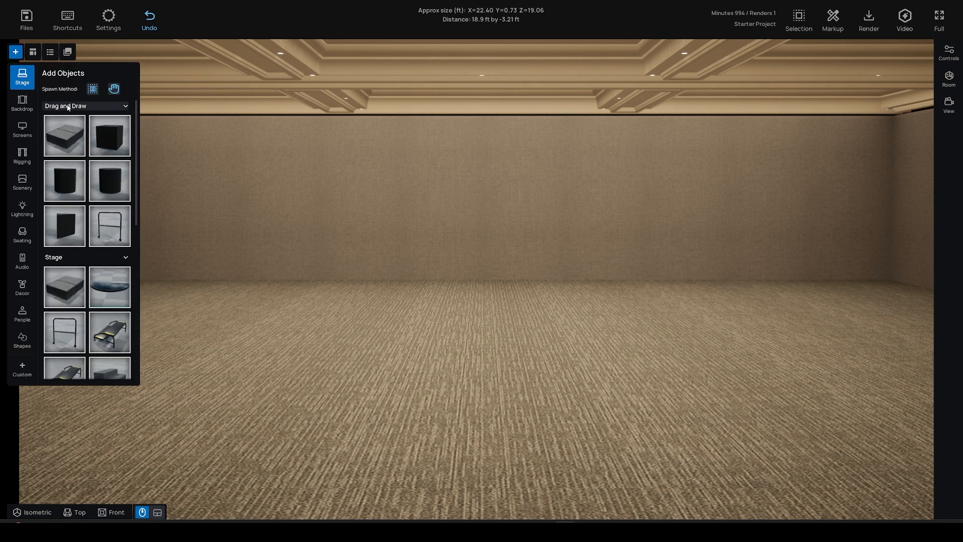
pyautogui.moveTo(67, 138)
pyautogui.mouseDown()
pyautogui.moveTo(362, 324)
pyautogui.moveTo(370, 302)
pyautogui.moveTo(387, 300)
pyautogui.moveTo(444, 338)
pyautogui.moveTo(496, 347)
pyautogui.moveTo(671, 337)
pyautogui.mouseUp()
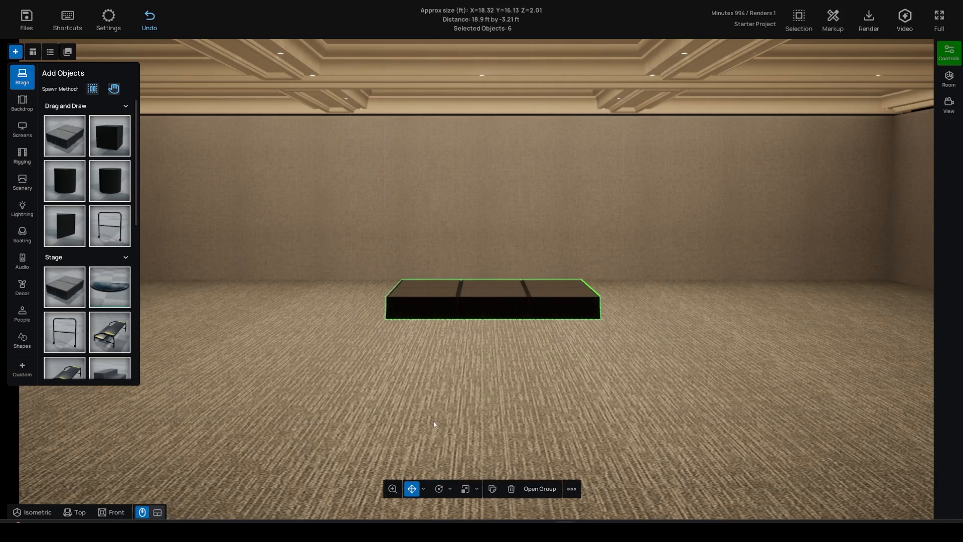
pyautogui.click(80, 512)
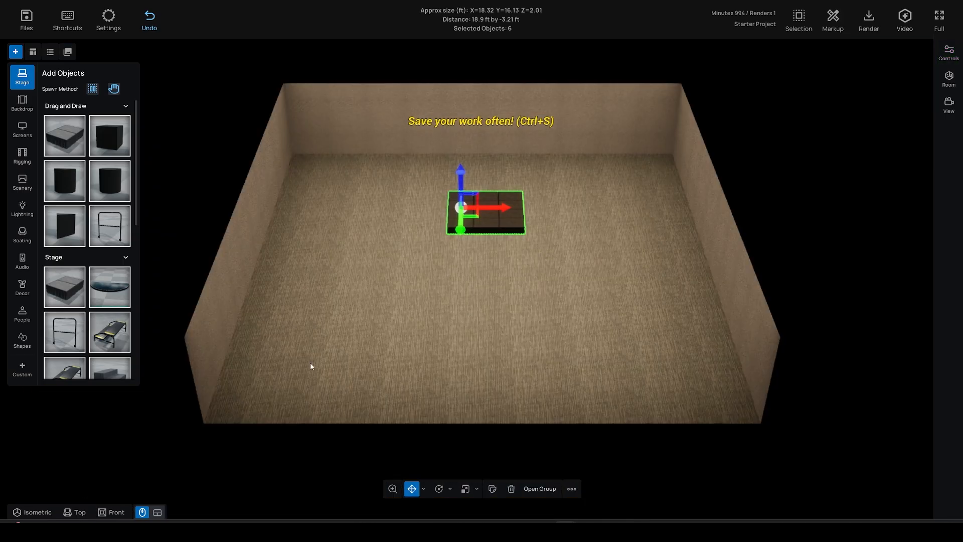
pyautogui.scroll(5, 378, 322)
pyautogui.scroll(3, 390, 311)
pyautogui.moveTo(393, 309); pyautogui.dragTo(395, 320, button='middle')
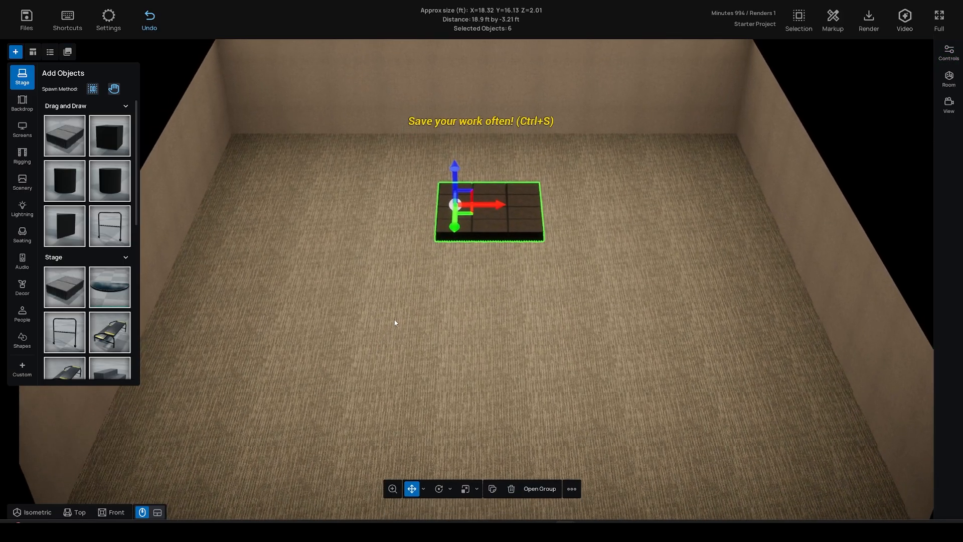
pyautogui.click(507, 490)
# Draw a stage platform about 36 ft wide near the back of the ballroom and set its size to 36 ft wide by 16 ft deep.
pyautogui.click(73, 141)
pyautogui.moveTo(366, 185)
pyautogui.mouseDown()
pyautogui.moveTo(535, 243)
pyautogui.moveTo(533, 250)
pyautogui.moveTo(612, 249)
pyautogui.mouseUp()
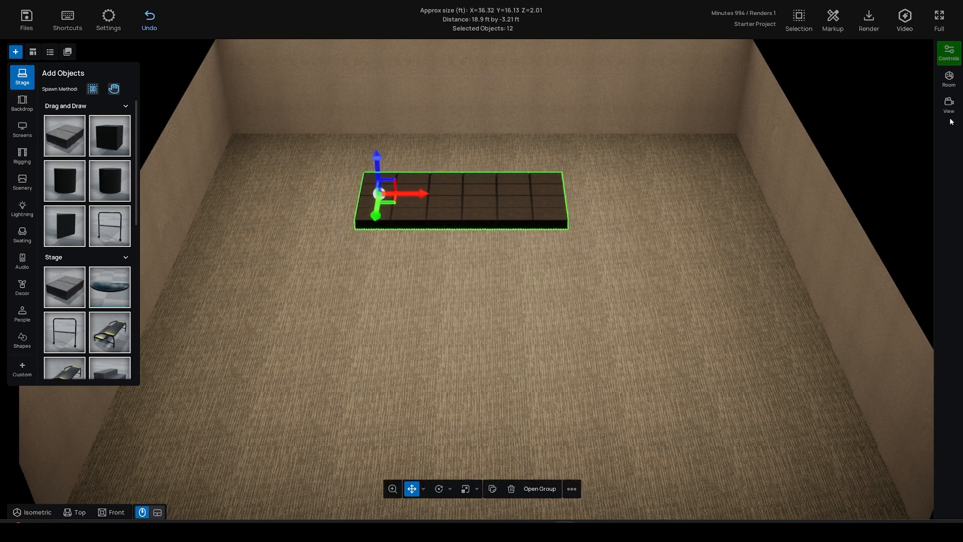
pyautogui.click(949, 53)
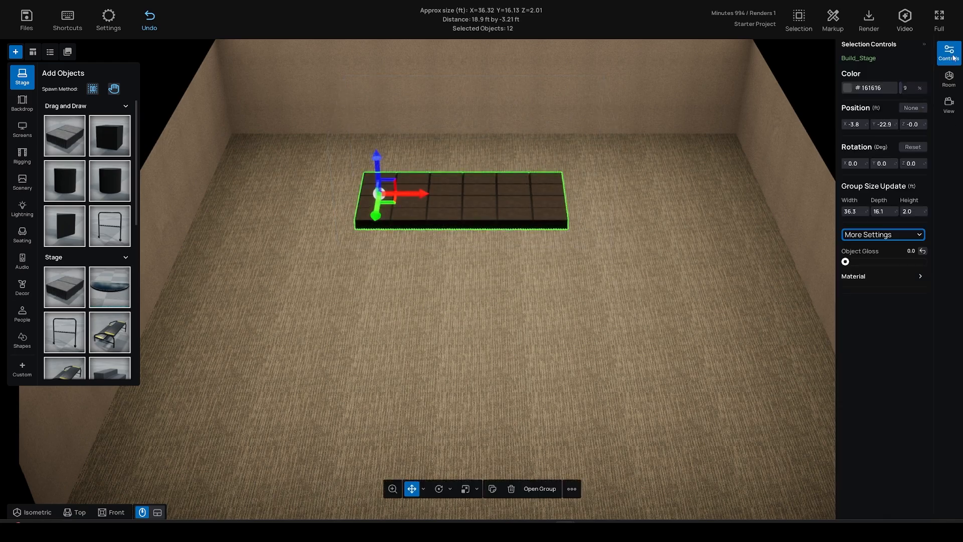
pyautogui.click(858, 213)
pyautogui.write('36')
pyautogui.press('Return')
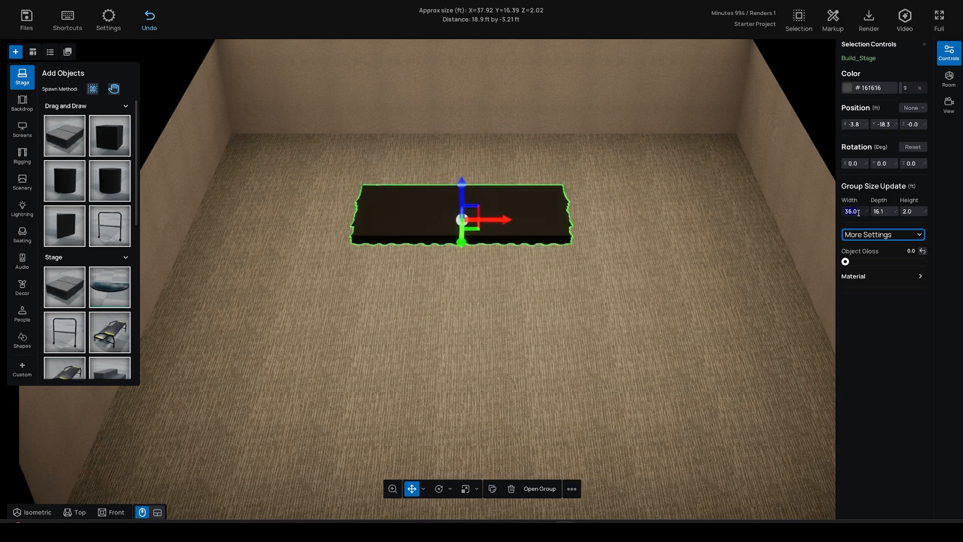
pyautogui.write('16')
pyautogui.press('Return')
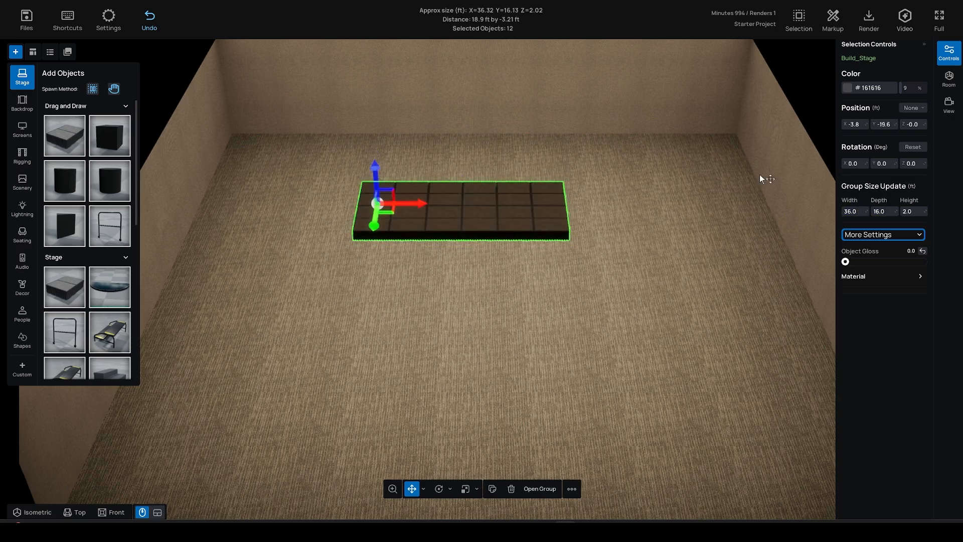
# Try the Center position preset on the stage and set its position to Back.
pyautogui.click(916, 109)
pyautogui.click(917, 116)
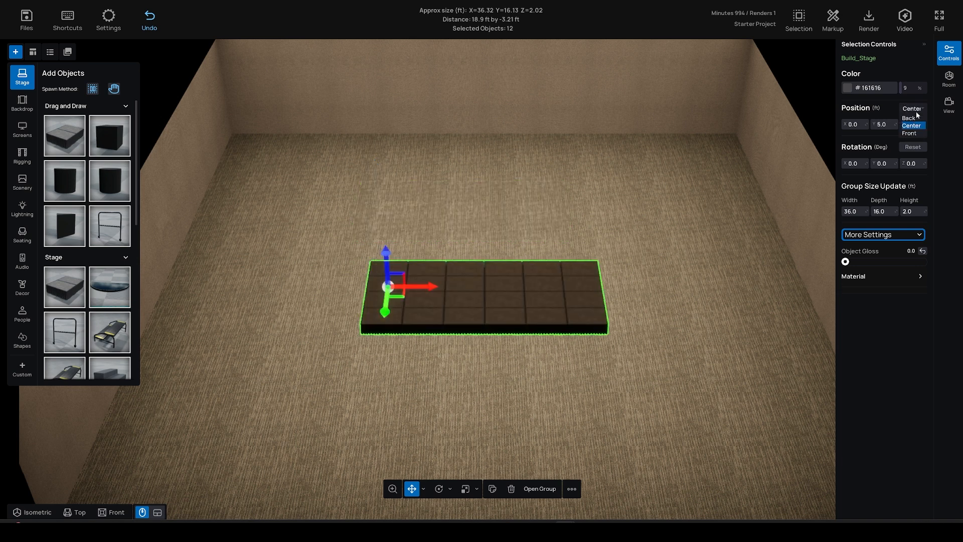
pyautogui.click(912, 118)
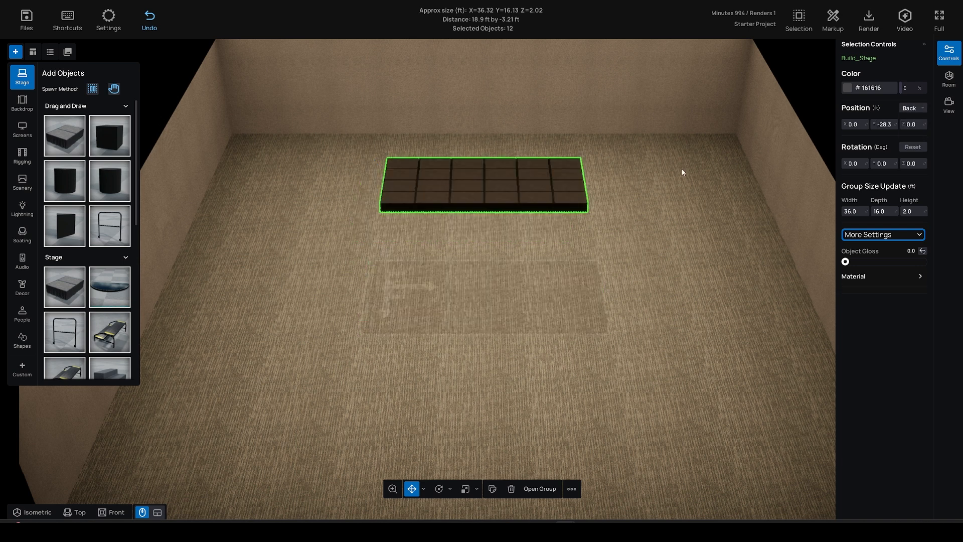
# Place a single 6 x 8 ft stage riser in front of the stage, copy it sideways in 6 ft moves, and delete all three risers.
pyautogui.click(317, 216)
pyautogui.scroll(-3, 101, 215)
pyautogui.moveTo(66, 212); pyautogui.dragTo(427, 268)
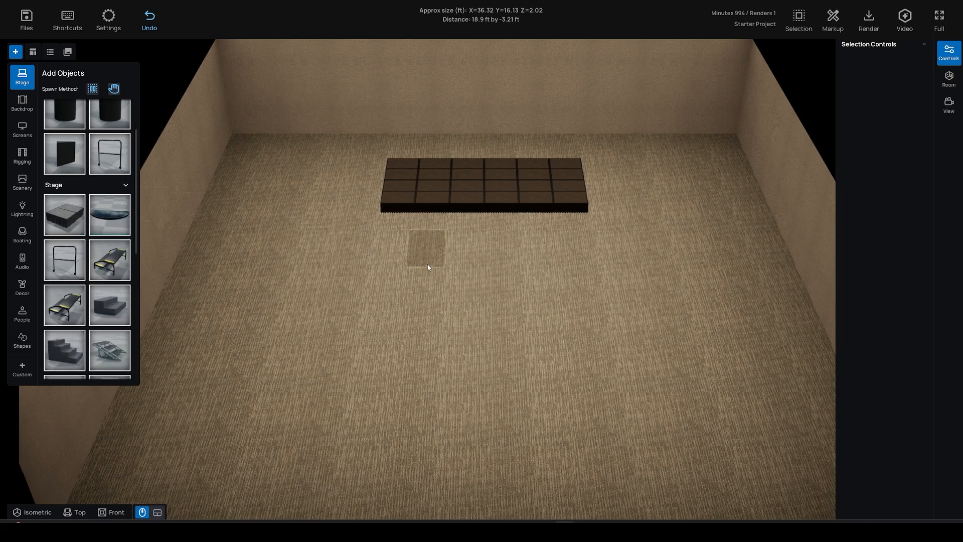
pyautogui.scroll(3, 62, 103)
pyautogui.click(113, 107)
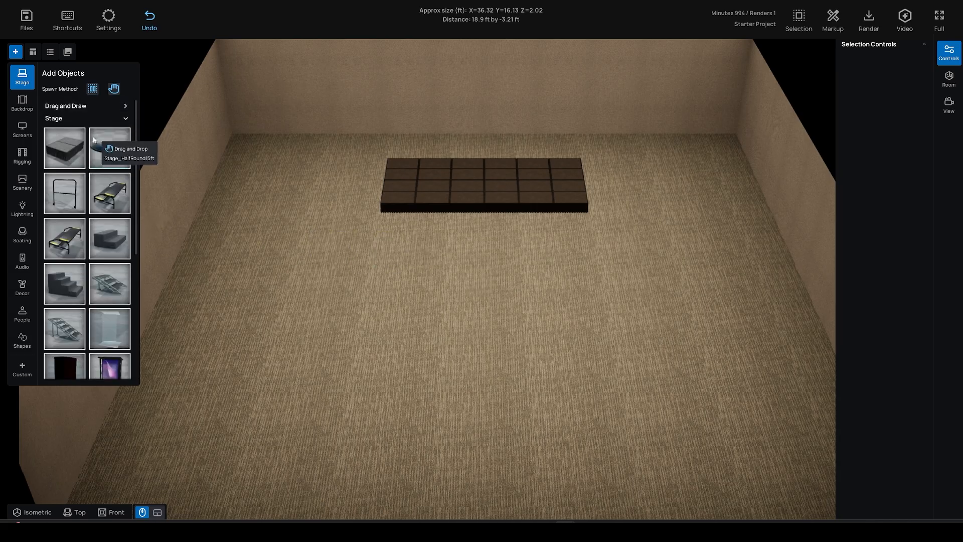
pyautogui.moveTo(67, 150); pyautogui.dragTo(558, 252)
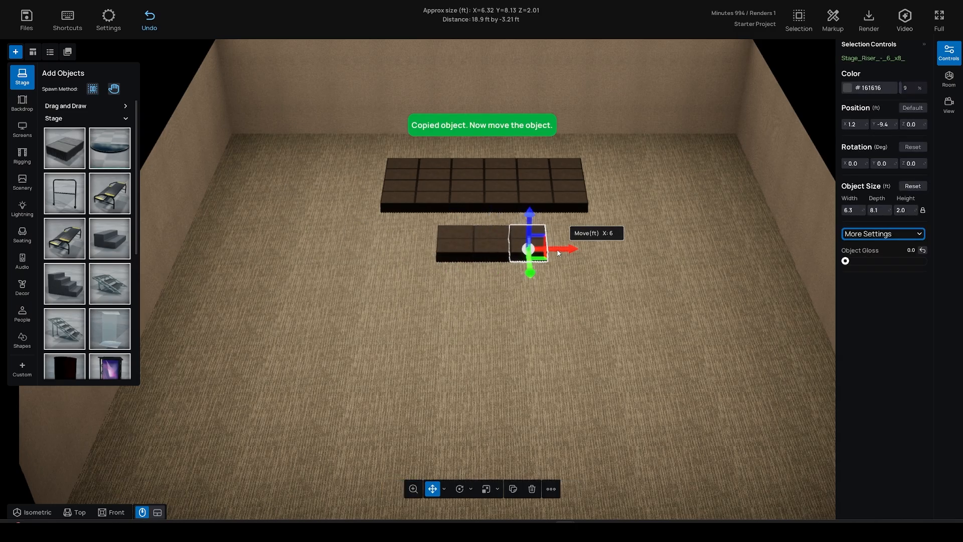
pyautogui.keyDown('shift'); pyautogui.click(500, 248); pyautogui.keyUp('shift')
pyautogui.keyDown('shift'); pyautogui.click(458, 251); pyautogui.keyUp('shift')
pyautogui.click(512, 487)
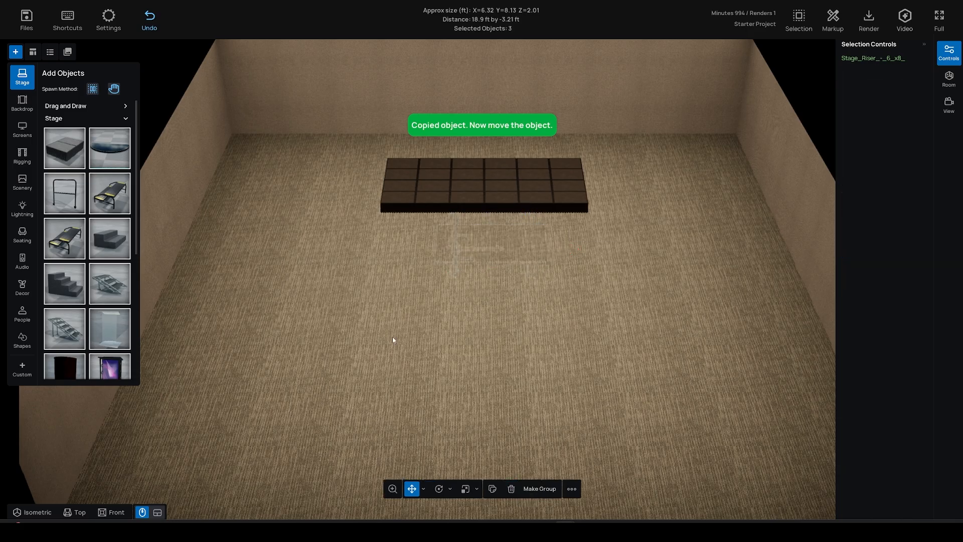
# Draw a trial hanging truss 50 ft long across the stage, view it in plan, and delete it.
pyautogui.scroll(-1, 114, 259)
pyautogui.click(23, 157)
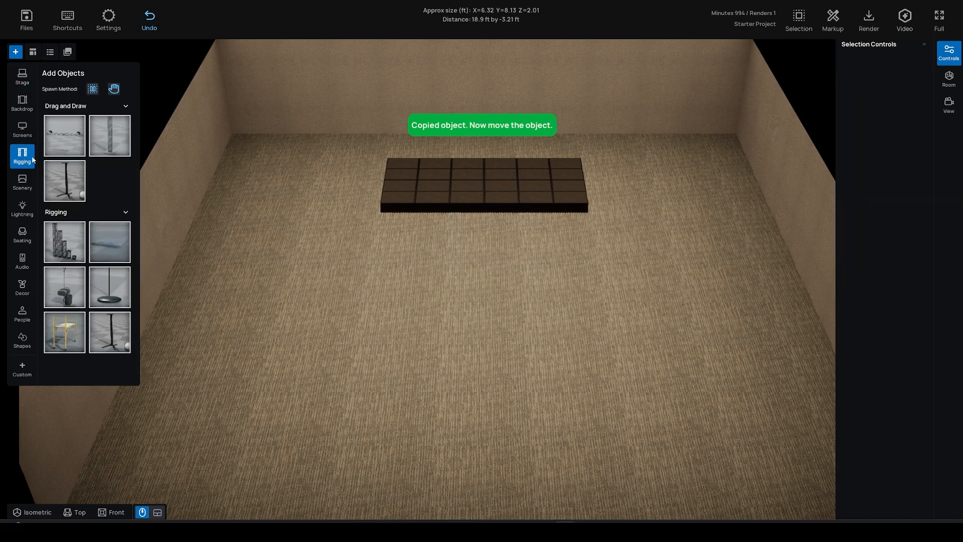
pyautogui.moveTo(69, 132); pyautogui.dragTo(636, 287)
pyautogui.click(637, 284)
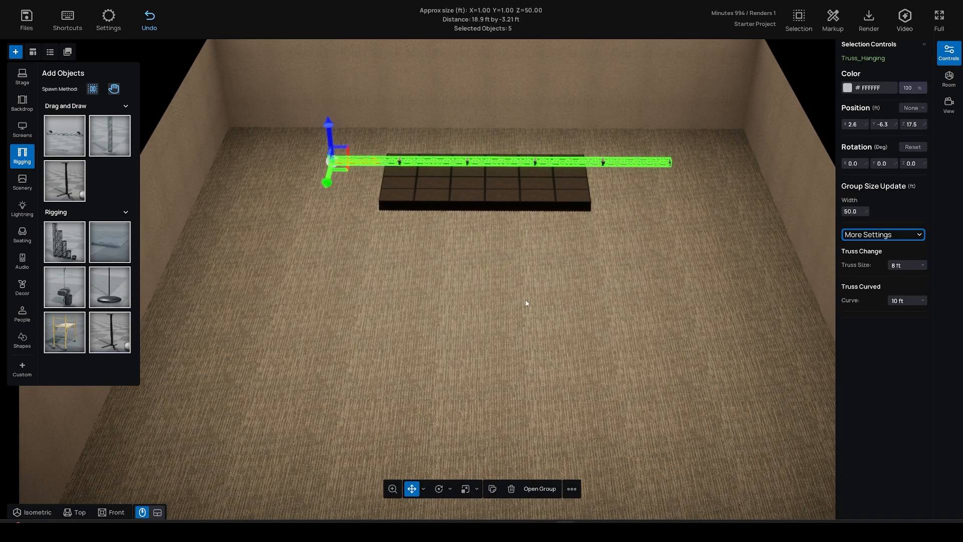
pyautogui.press('t')
pyautogui.moveTo(515, 270); pyautogui.dragTo(513, 283, button='middle')
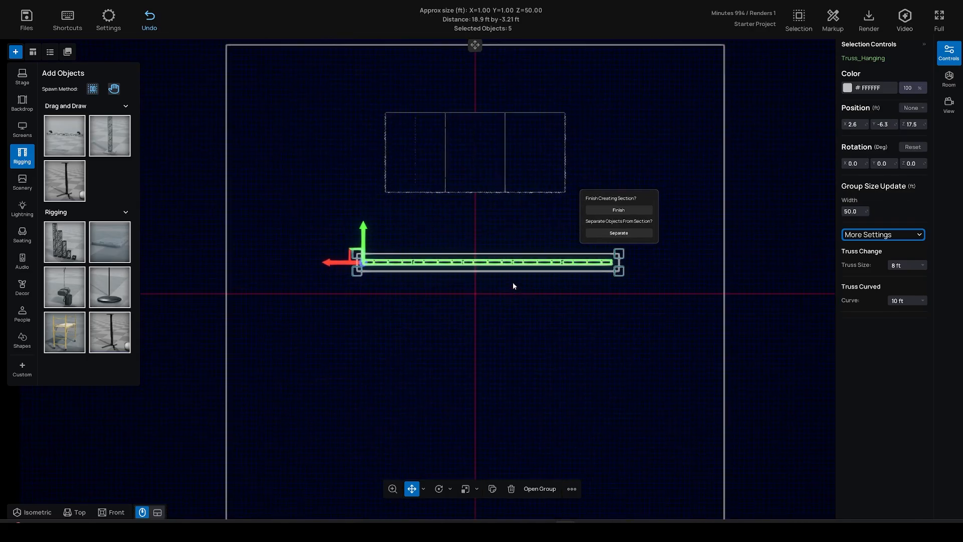
pyautogui.click(510, 489)
# Draw another hanging truss in plan view in front of the stage, stretch it to 60 ft, and set its width to 40 ft.
pyautogui.click(65, 148)
pyautogui.moveTo(380, 241); pyautogui.dragTo(616, 282)
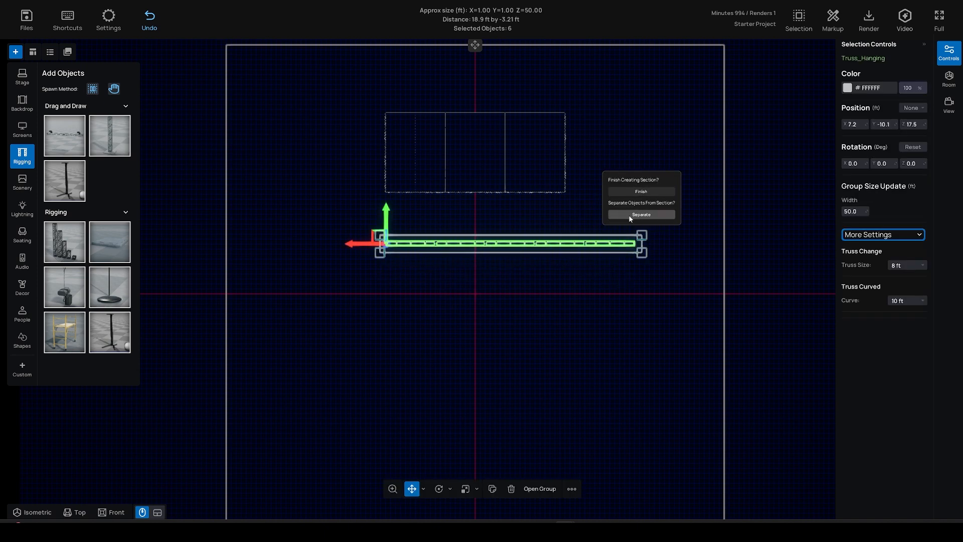
pyautogui.moveTo(646, 258); pyautogui.dragTo(678, 294)
pyautogui.moveTo(691, 252); pyautogui.dragTo(638, 253)
pyautogui.moveTo(380, 254); pyautogui.dragTo(333, 253)
pyautogui.moveTo(650, 257)
pyautogui.mouseDown()
pyautogui.moveTo(654, 242)
pyautogui.moveTo(596, 248)
pyautogui.moveTo(635, 251)
pyautogui.mouseUp()
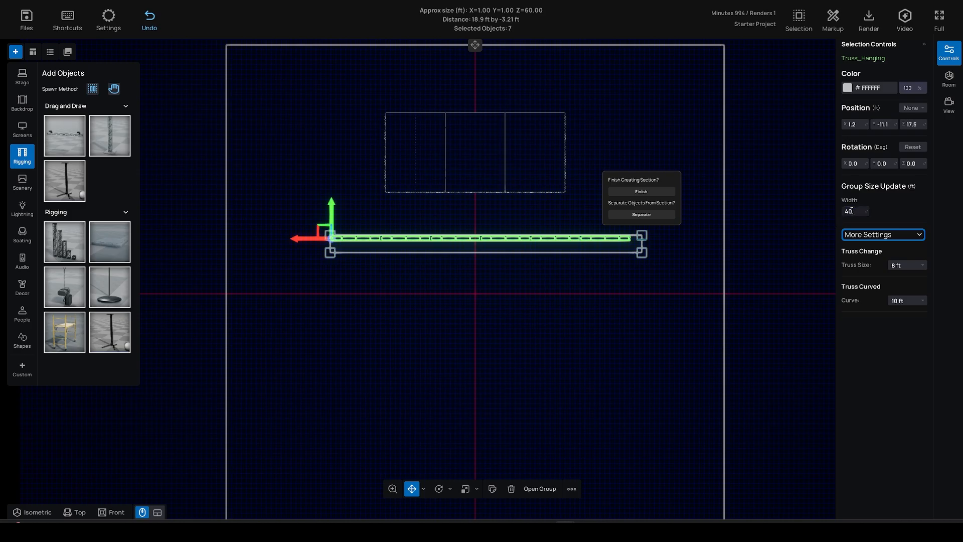
pyautogui.press('Return')
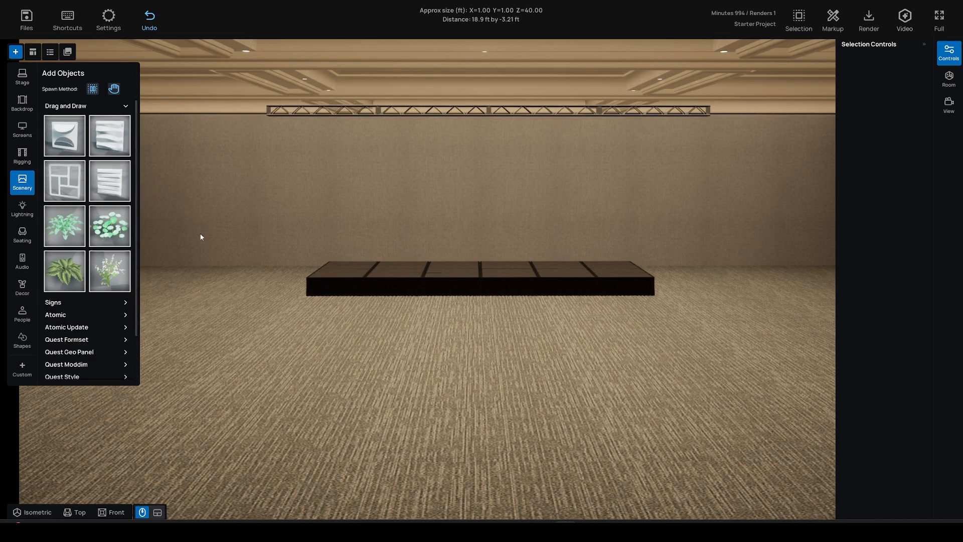
# Draw a wall of curved scenery tiles about 26 ft wide in front of the stage and raise its height to 14.5 ft.
pyautogui.moveTo(67, 136)
pyautogui.mouseDown()
pyautogui.moveTo(344, 321)
pyautogui.moveTo(626, 329)
pyautogui.mouseUp()
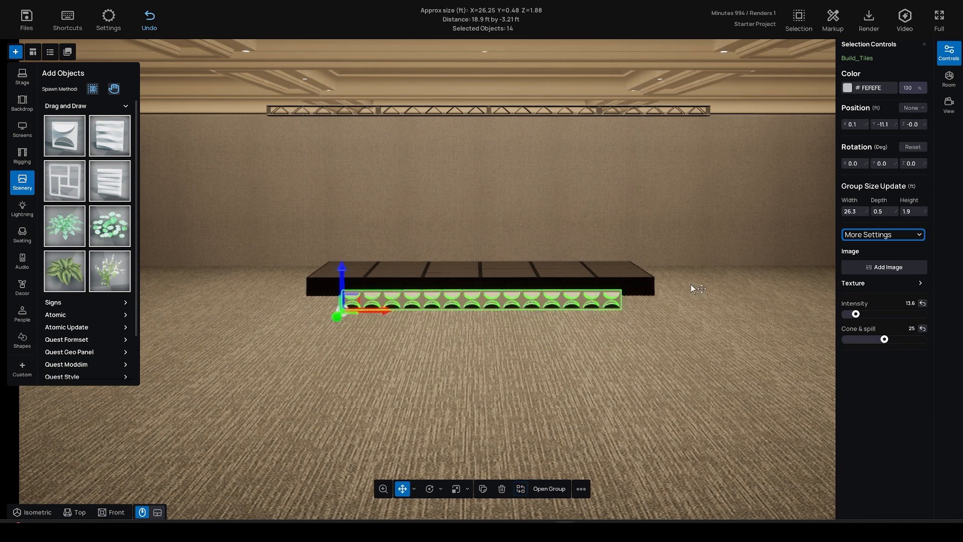
pyautogui.moveTo(909, 211)
pyautogui.mouseDown()
pyautogui.moveTo(943, 211)
pyautogui.moveTo(908, 211)
pyautogui.mouseUp()
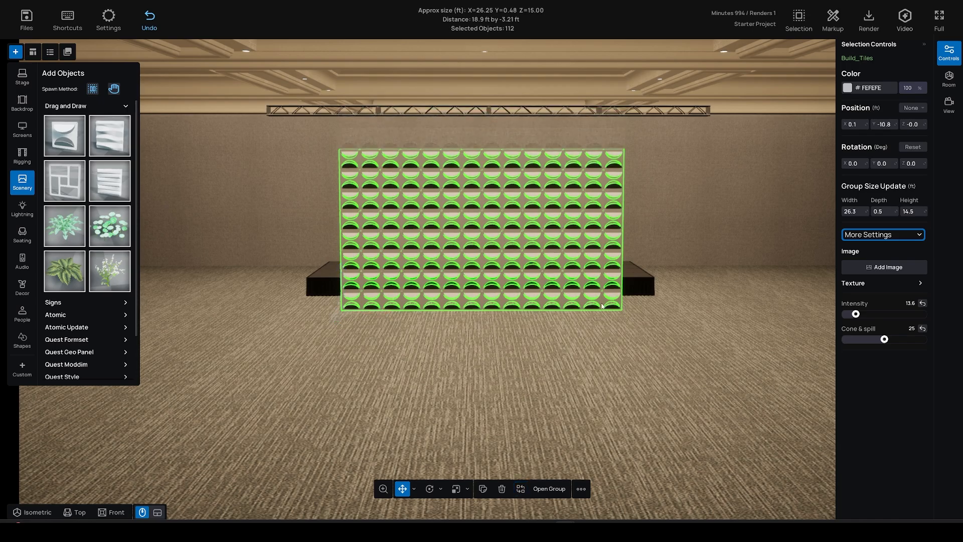
# Swap the wall's curved tiles for the bevelled square tile from the Atomic scenery collection.
pyautogui.click(521, 490)
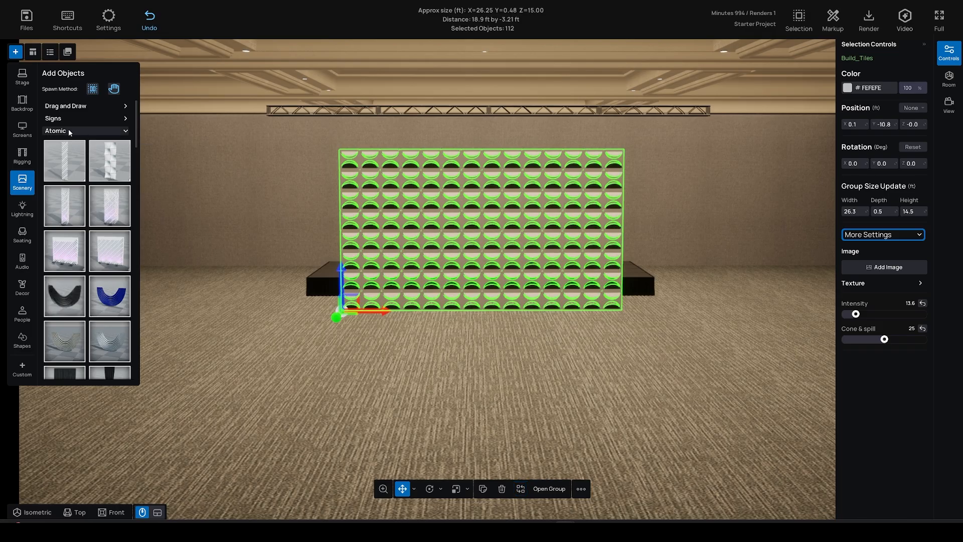
pyautogui.scroll(-5, 91, 197)
pyautogui.scroll(-2, 91, 198)
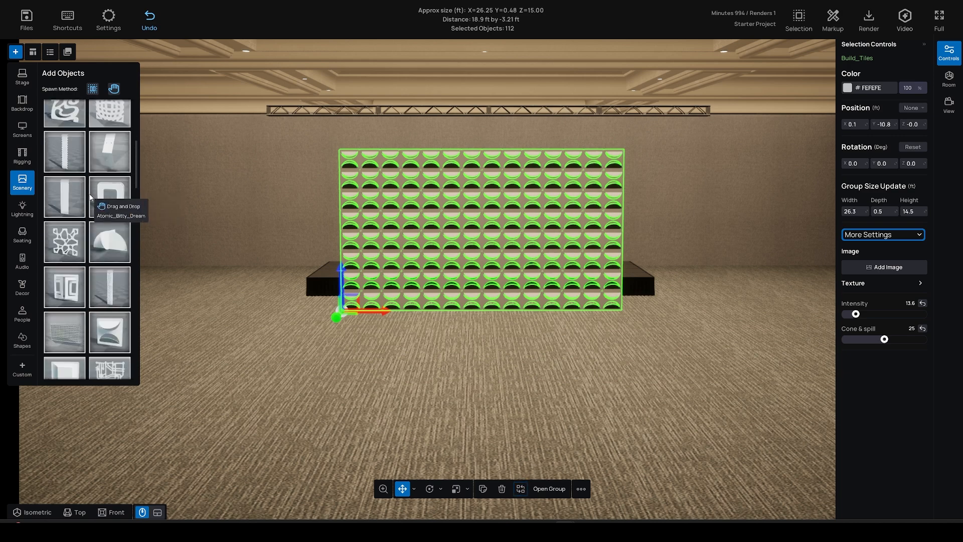
pyautogui.scroll(1, 111, 200)
pyautogui.scroll(-3, 108, 206)
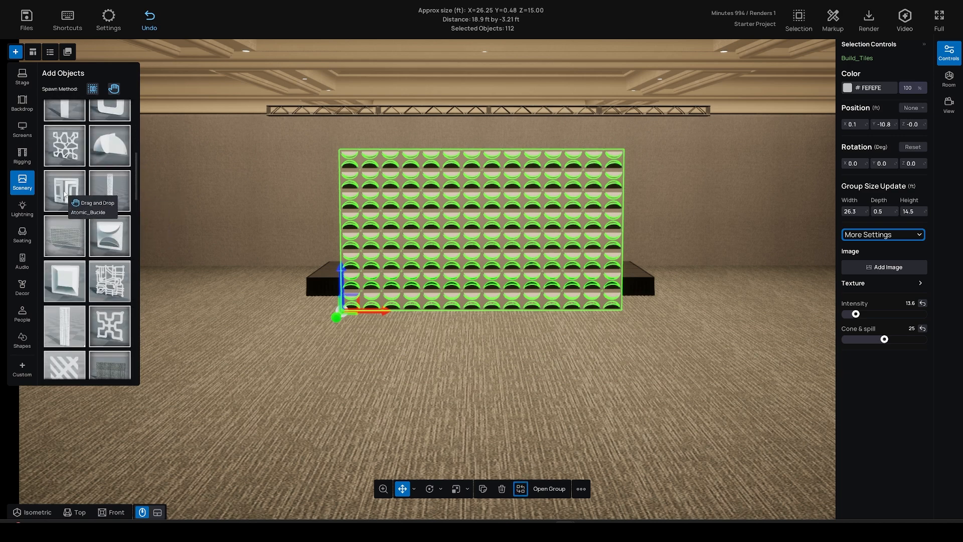
pyautogui.click(63, 197)
pyautogui.click(69, 273)
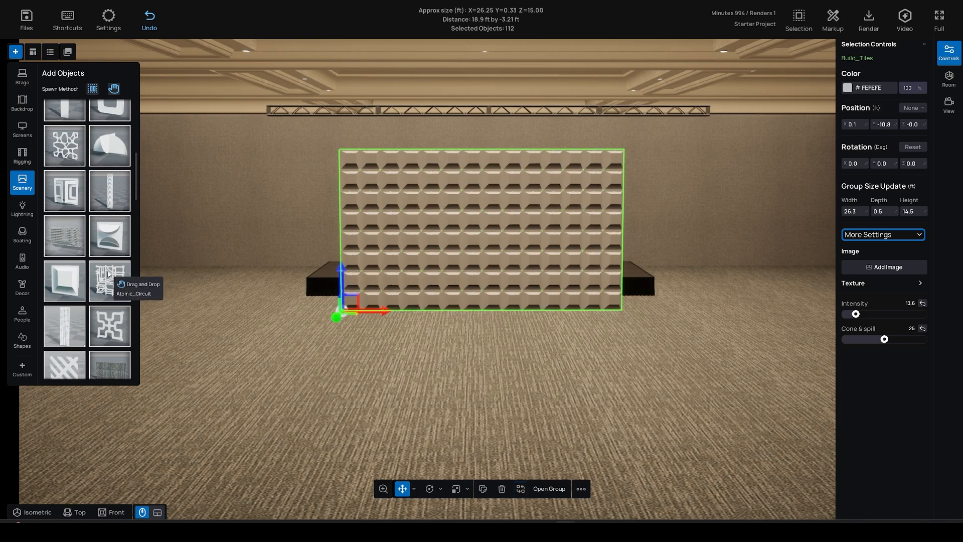
# Swap the wall's tiles for the open rectangular brick-pattern tile from the Atomic Update scenery collection.
pyautogui.scroll(10, 99, 260)
pyautogui.scroll(2, 94, 262)
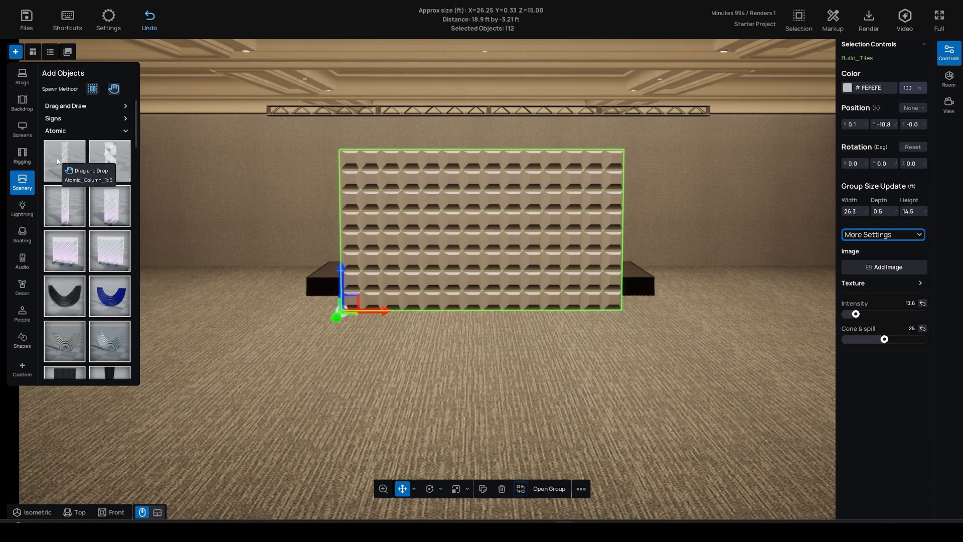
pyautogui.click(70, 130)
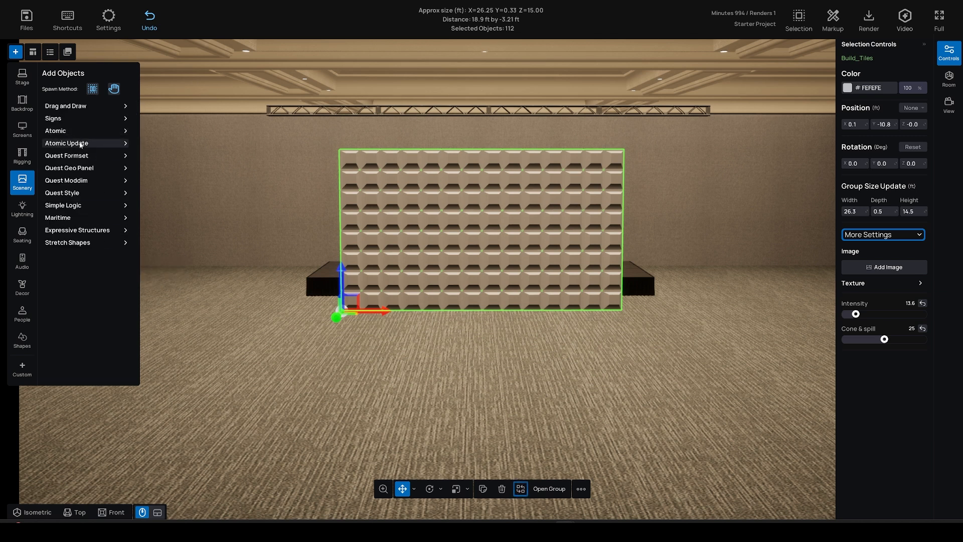
pyautogui.click(80, 143)
pyautogui.click(105, 189)
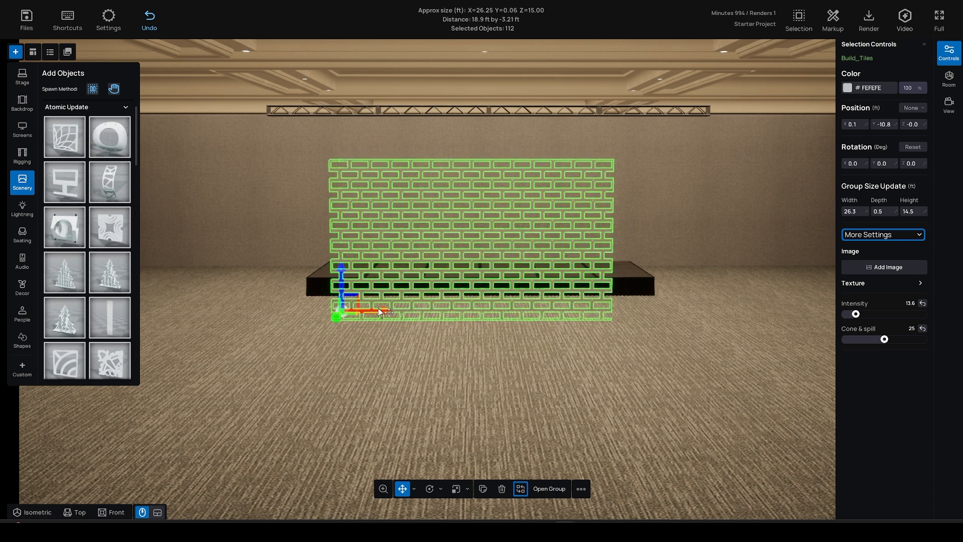
# Shift the brick-pattern tile wall back and align it to the Back position, centred behind the room's front.
pyautogui.moveTo(380, 308); pyautogui.dragTo(397, 307)
pyautogui.moveTo(359, 278); pyautogui.dragTo(360, 279)
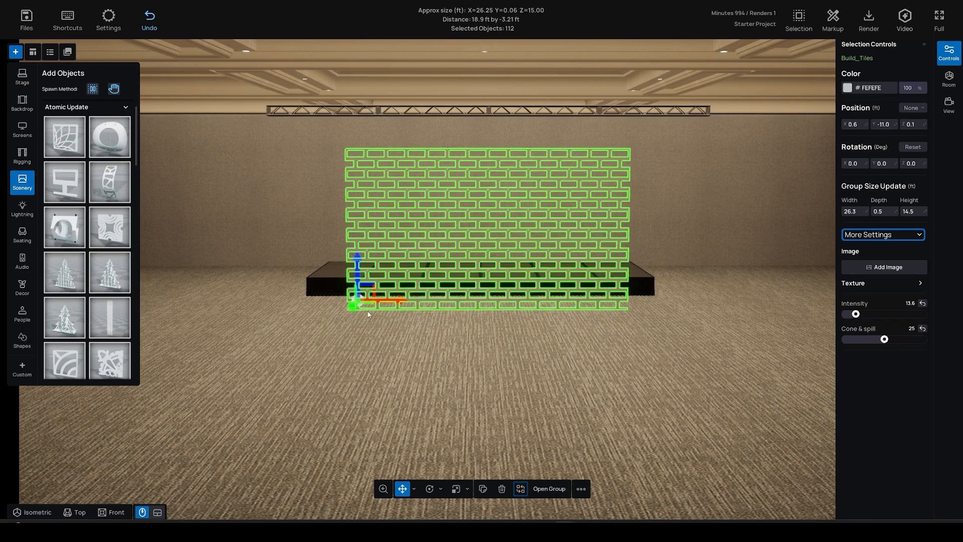
pyautogui.press('t')
pyautogui.moveTo(431, 176); pyautogui.dragTo(422, 238, button='middle')
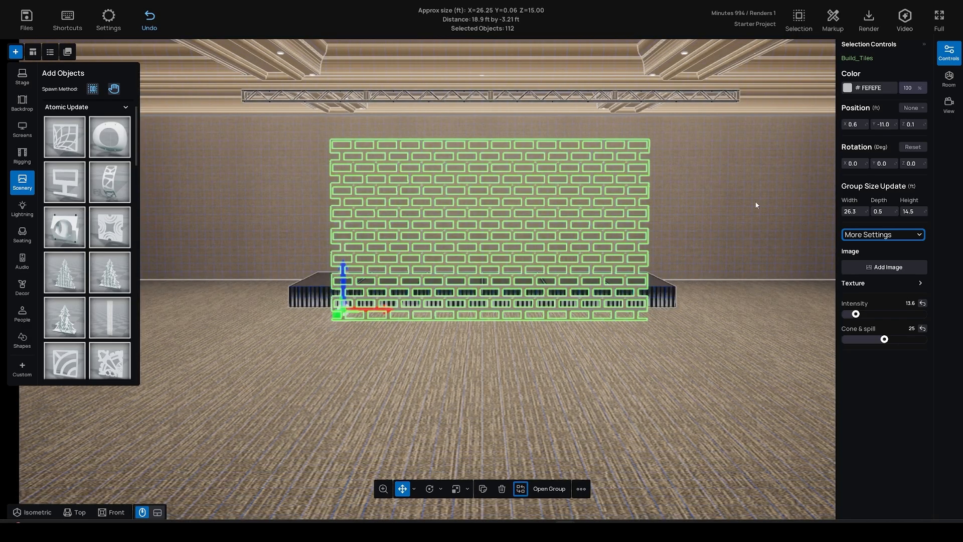
pyautogui.press('f')
pyautogui.click(912, 108)
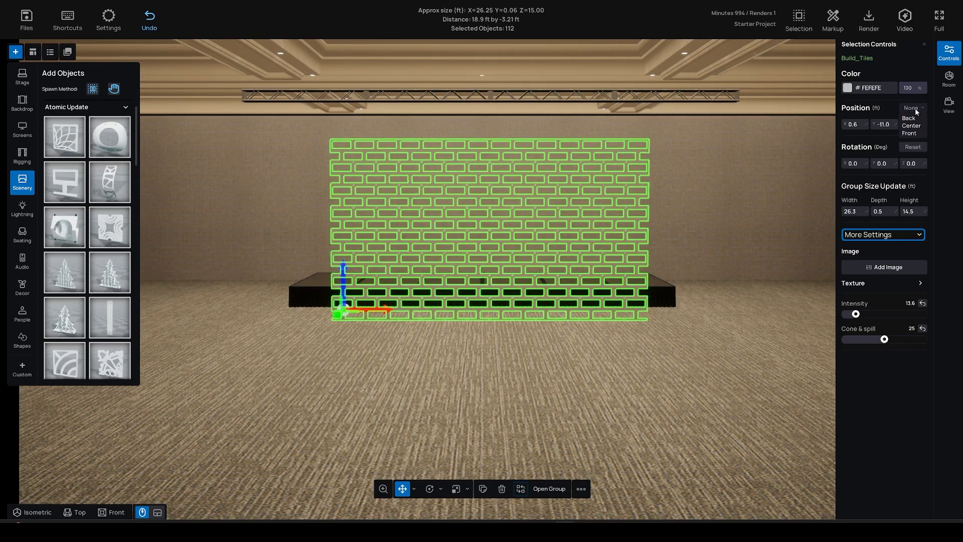
pyautogui.click(909, 118)
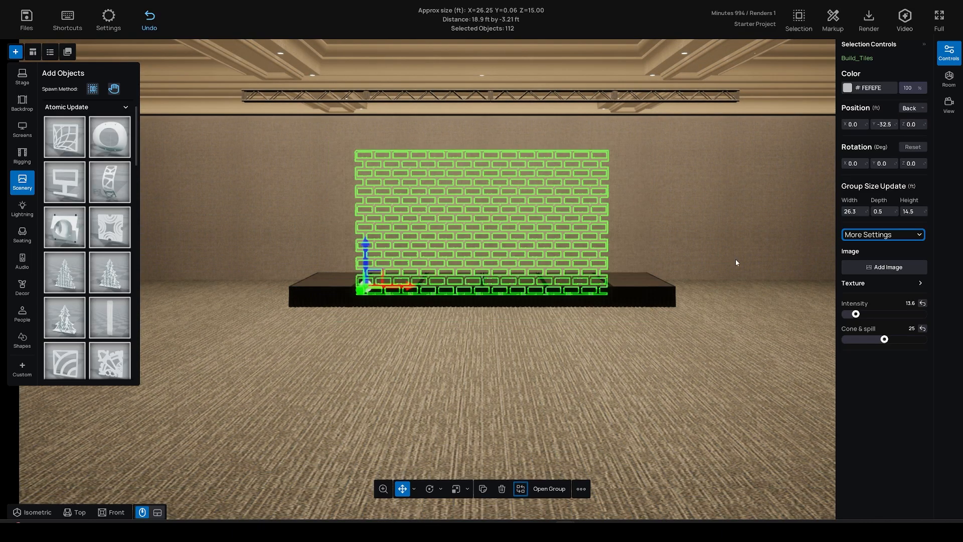
pyautogui.click(315, 329)
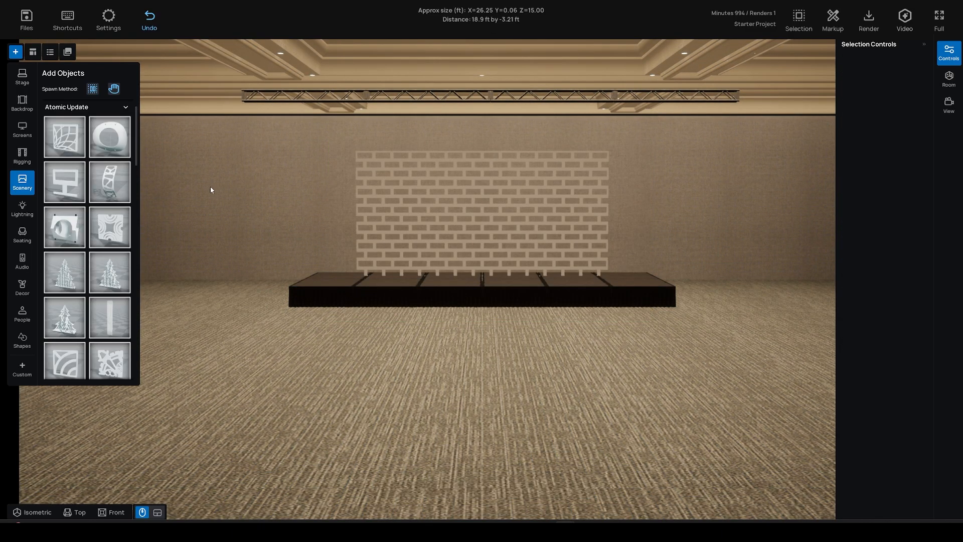
# Move the stage forward so that it stands clear in front of the brick-pattern tile wall.
pyautogui.moveTo(211, 187); pyautogui.dragTo(211, 229, button='middle')
pyautogui.click(442, 231)
pyautogui.moveTo(453, 242); pyautogui.dragTo(455, 272)
pyautogui.click(351, 280)
pyautogui.moveTo(335, 278); pyautogui.dragTo(332, 267, button='middle')
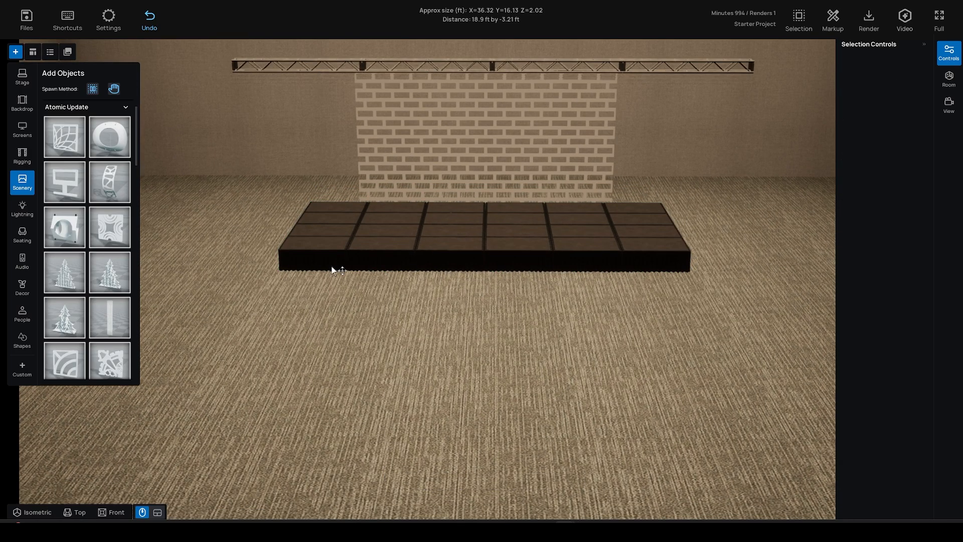
# Draw a black drape backdrop about 61.7 ft wide and 14 ft high behind the tile wall and align it to Back.
pyautogui.click(19, 103)
pyautogui.click(61, 138)
pyautogui.moveTo(229, 204)
pyautogui.mouseDown()
pyautogui.moveTo(845, 196)
pyautogui.moveTo(817, 198)
pyautogui.mouseUp()
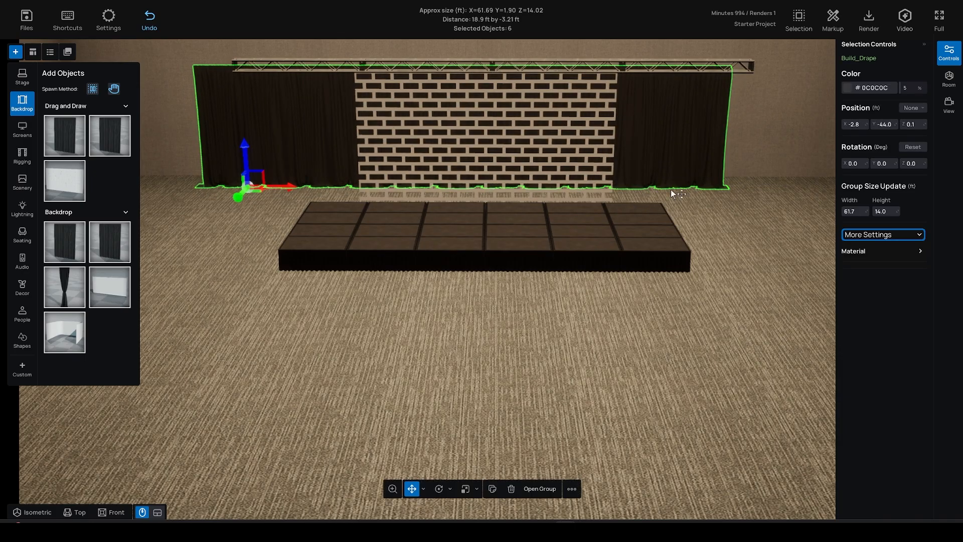
pyautogui.click(911, 107)
pyautogui.click(912, 124)
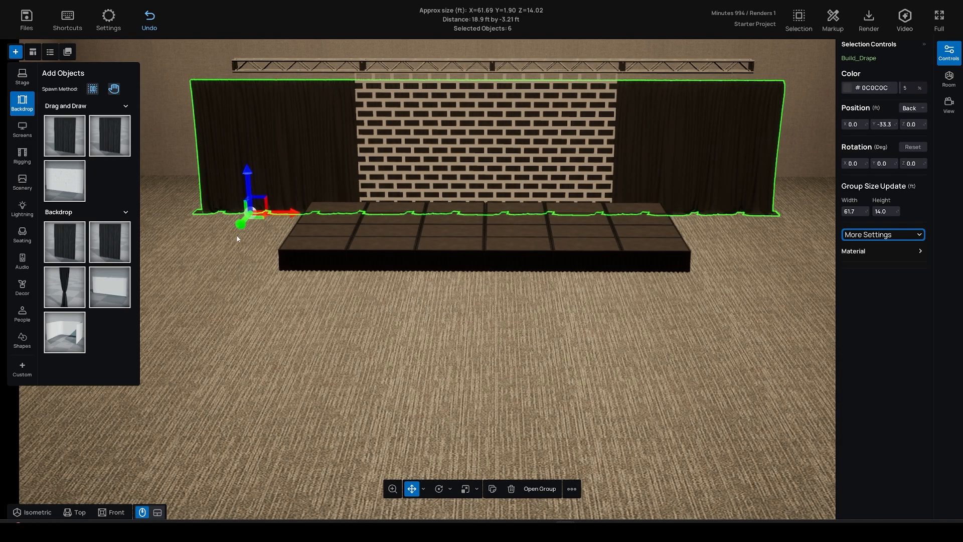
# Move the stage slightly further forward, to a Y position of about -19.3 ft, away from the tile wall.
pyautogui.click(393, 241)
pyautogui.moveTo(384, 275); pyautogui.dragTo(378, 296)
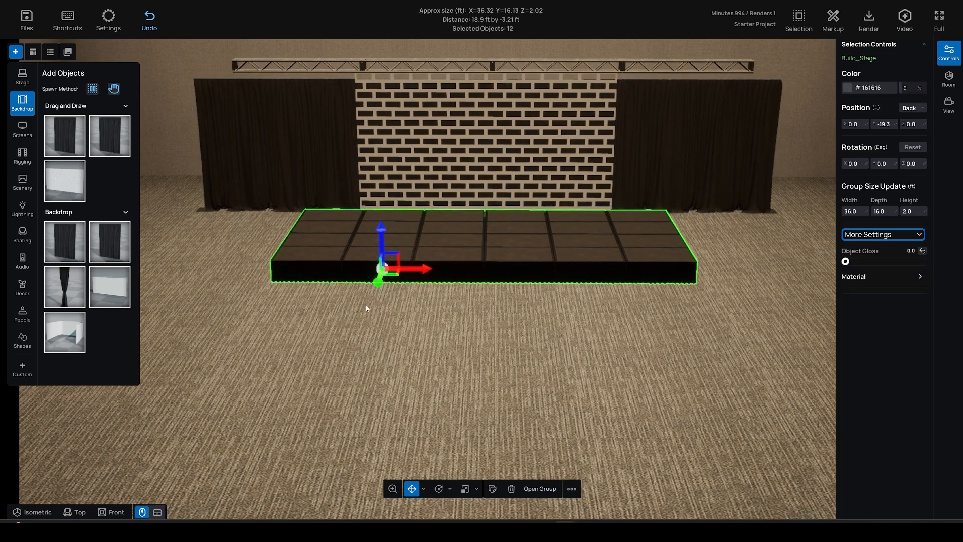
pyautogui.click(378, 294)
# Draw a row of eight large uplights about 51.4 ft wide between the tile wall and the stage, aligned to Back.
pyautogui.click(22, 208)
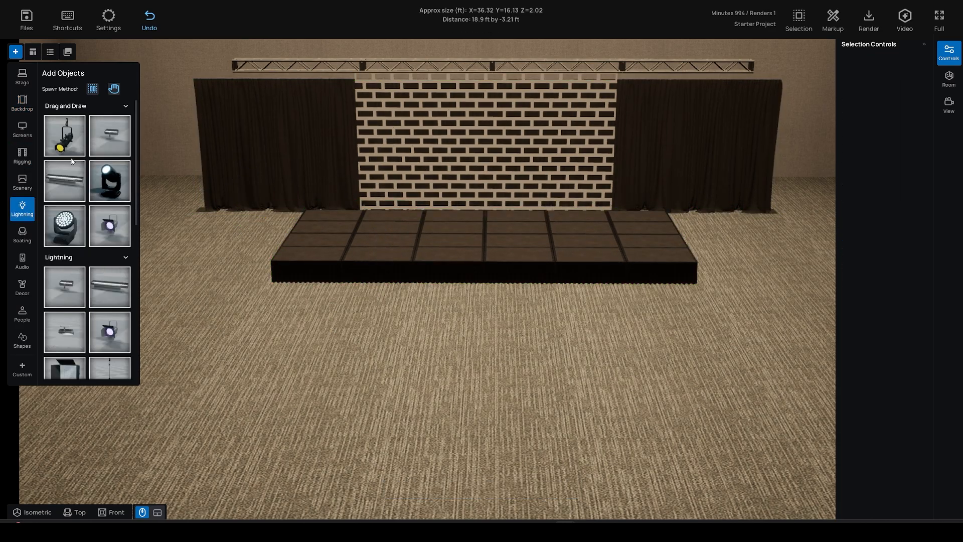
pyautogui.moveTo(65, 180)
pyautogui.mouseDown()
pyautogui.moveTo(258, 249)
pyautogui.moveTo(341, 255)
pyautogui.moveTo(260, 226)
pyautogui.moveTo(785, 230)
pyautogui.mouseUp()
pyautogui.click(923, 109)
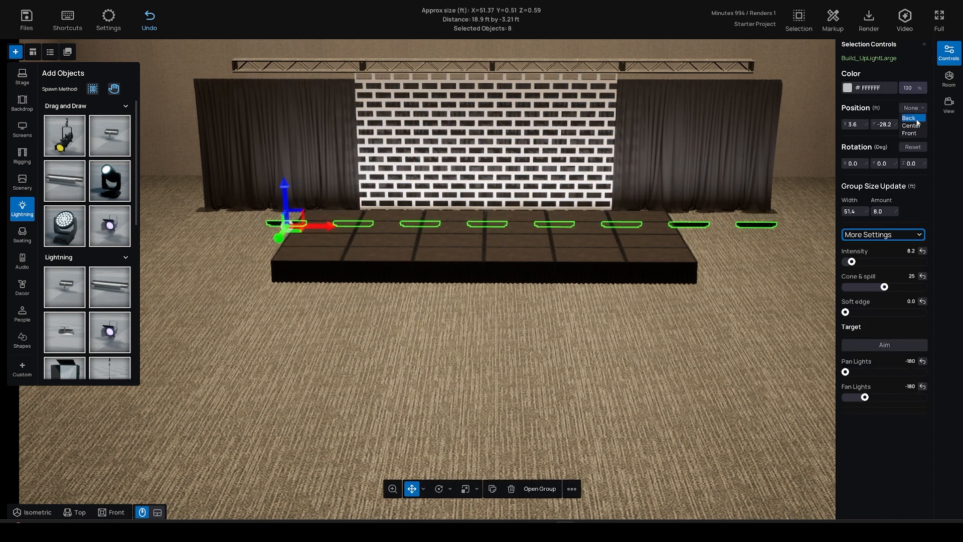
pyautogui.click(920, 123)
# Check the uplight row in plan view and enlarge it to 11 lights over about 52.7 ft.
pyautogui.press('t')
pyautogui.moveTo(447, 192); pyautogui.dragTo(442, 231, button='middle')
pyautogui.scroll(2, 443, 230)
pyautogui.click(323, 194)
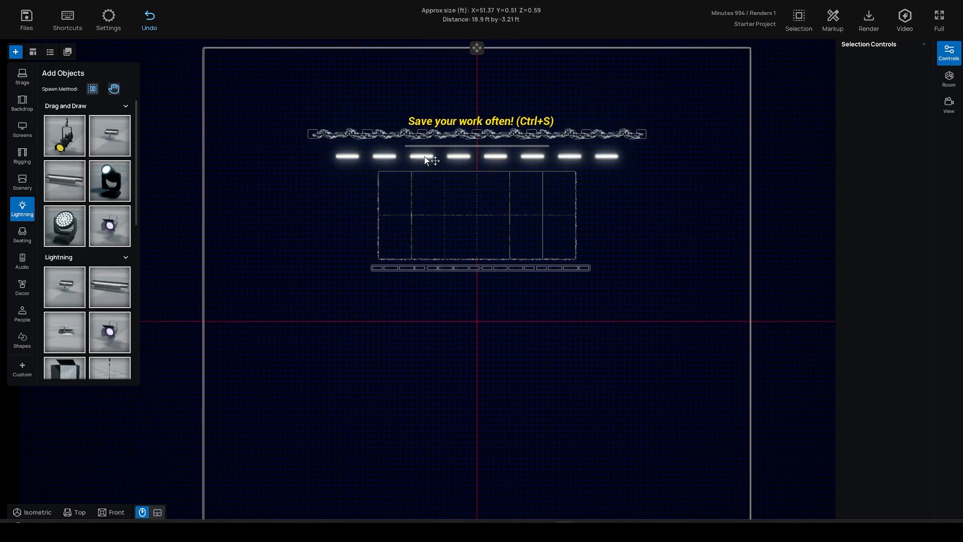
pyautogui.press('f')
pyautogui.click(275, 290)
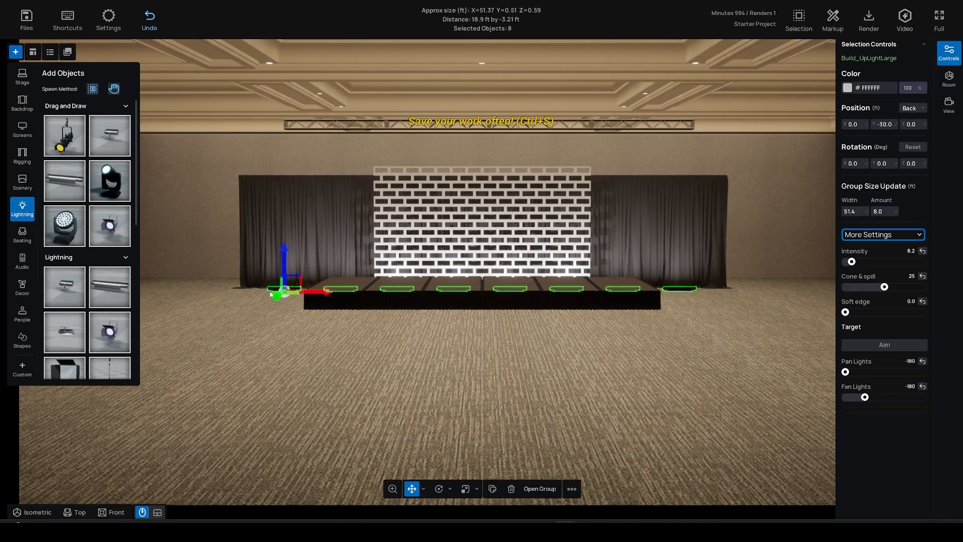
pyautogui.moveTo(855, 211); pyautogui.dragTo(888, 213)
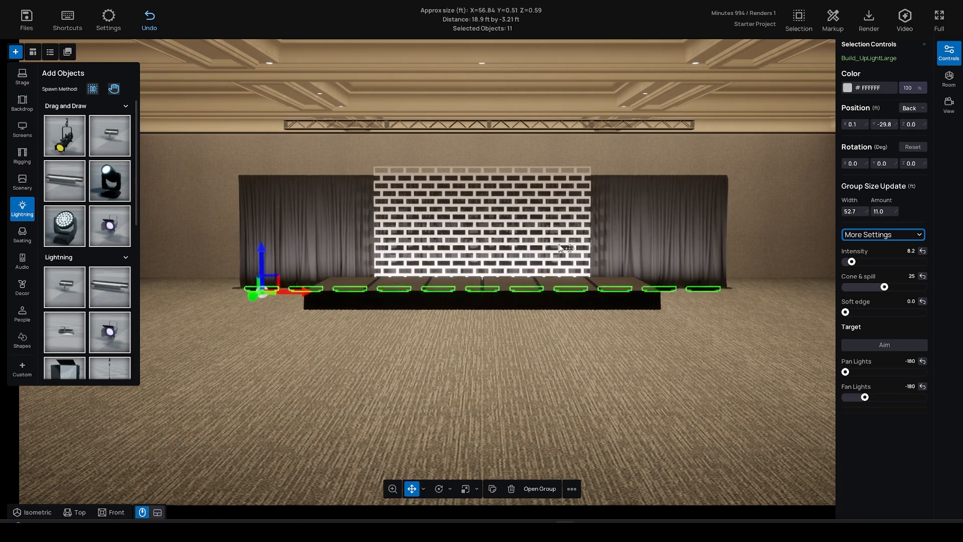
# Raise the height of the drape backdrop to about 15.2 ft.
pyautogui.click(714, 246)
pyautogui.moveTo(881, 211); pyautogui.dragTo(887, 215)
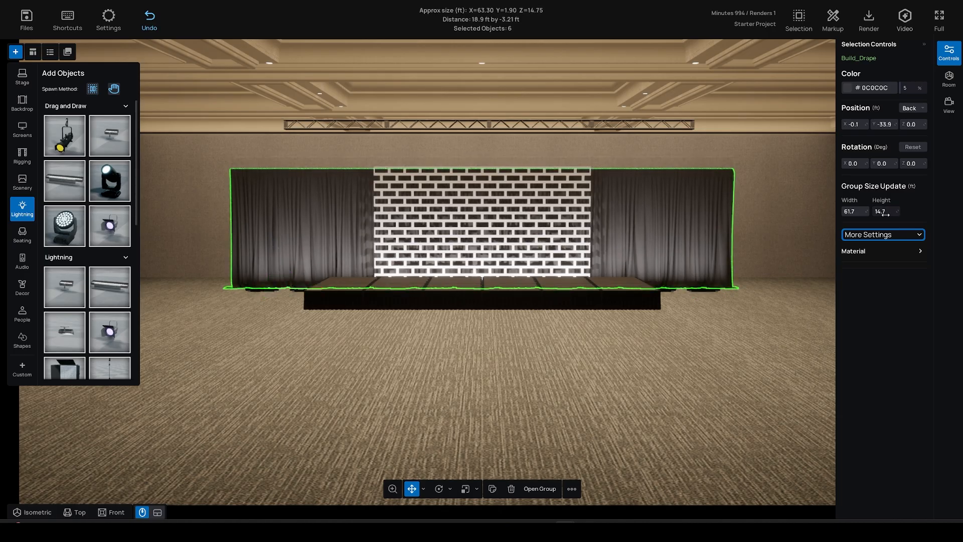
pyautogui.click(577, 358)
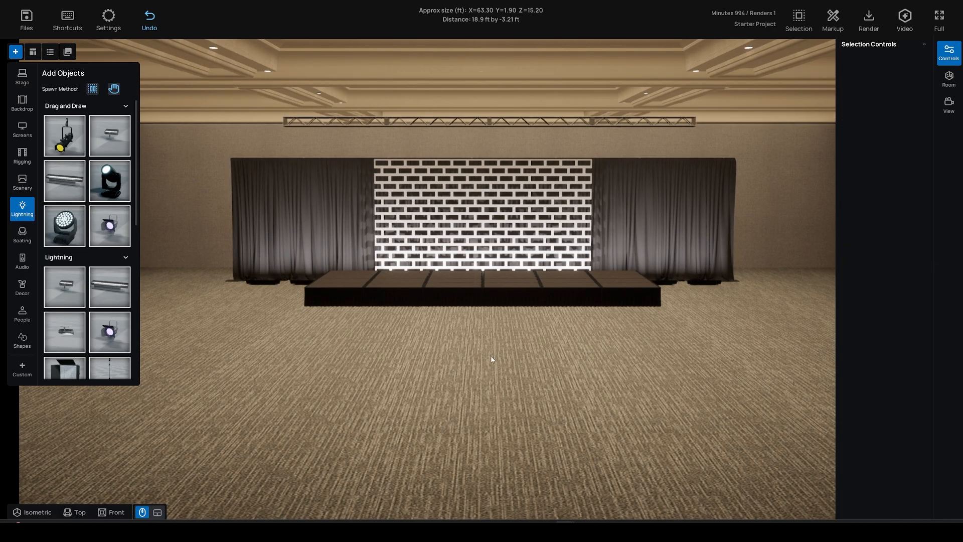
# Draw a row of eight Leko lights about 39.4 ft wide in front of the stage and align it to Center.
pyautogui.moveTo(57, 132); pyautogui.dragTo(229, 332)
pyautogui.moveTo(633, 366); pyautogui.dragTo(719, 373)
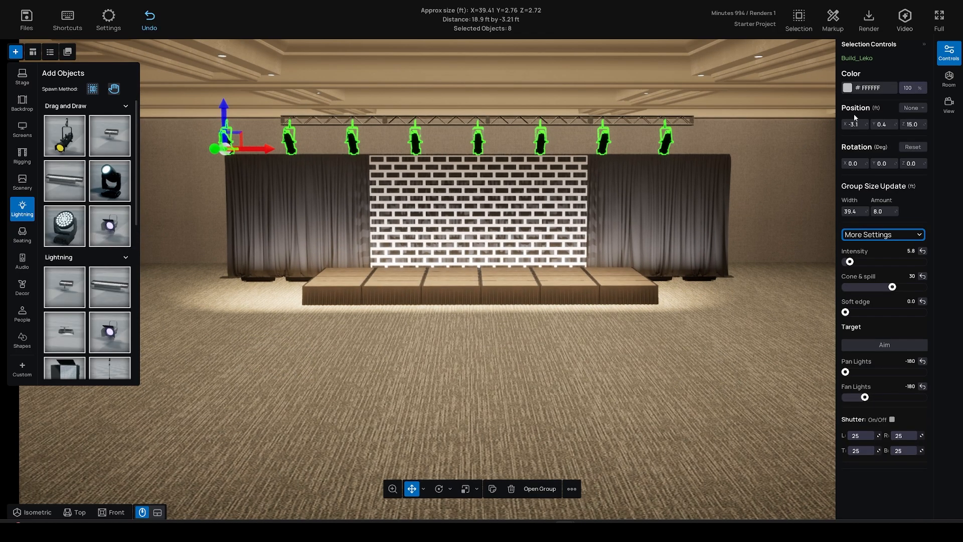
pyautogui.click(912, 108)
pyautogui.click(916, 116)
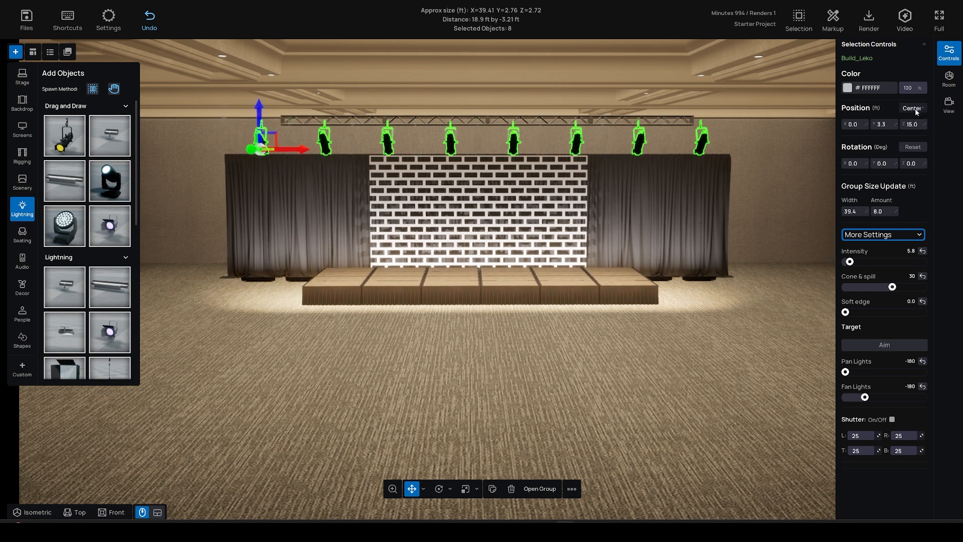
# Narrow the Leko row to about 32.2 ft, adjust its X rotation and reduce the lights' cone and spill.
pyautogui.moveTo(856, 216); pyautogui.dragTo(847, 215)
pyautogui.moveTo(854, 162); pyautogui.dragTo(858, 162)
pyautogui.moveTo(890, 287); pyautogui.dragTo(870, 287)
pyautogui.click(645, 377)
pyautogui.moveTo(645, 377); pyautogui.dragTo(481, 216, button='right')
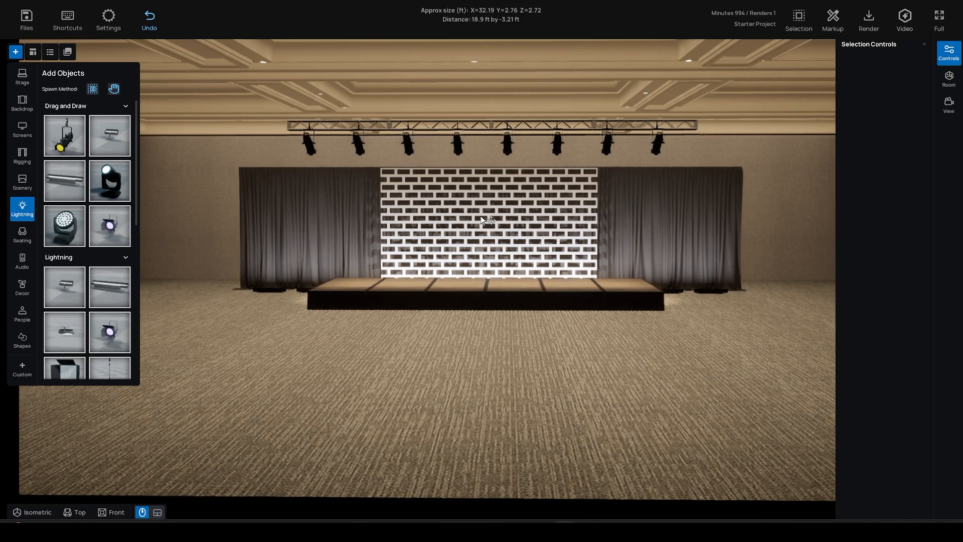
pyautogui.click(481, 216)
pyautogui.click(263, 343)
pyautogui.scroll(2, 265, 348)
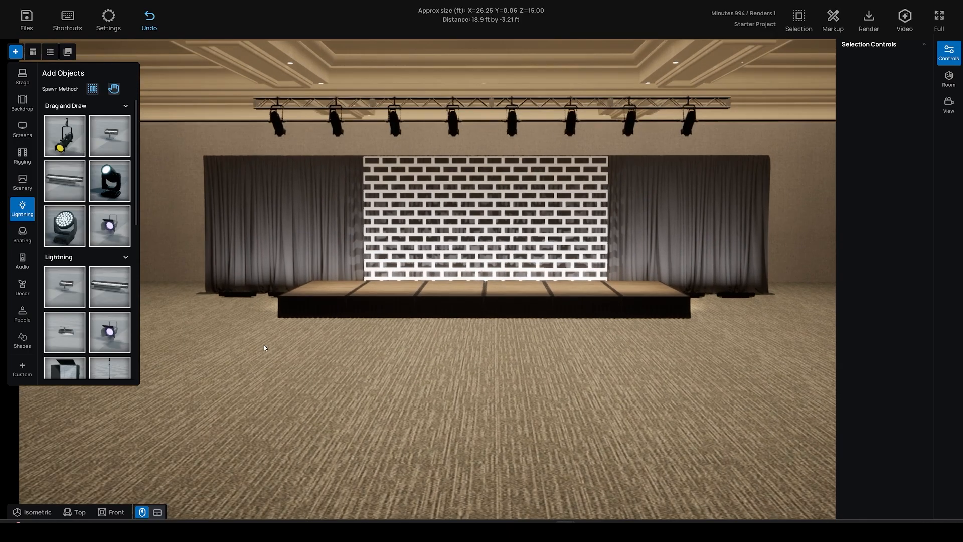
# Draw 24 crescent round tables with chairs in front of the stage, about 56.4 ft wide and 36.4 ft deep.
pyautogui.click(23, 234)
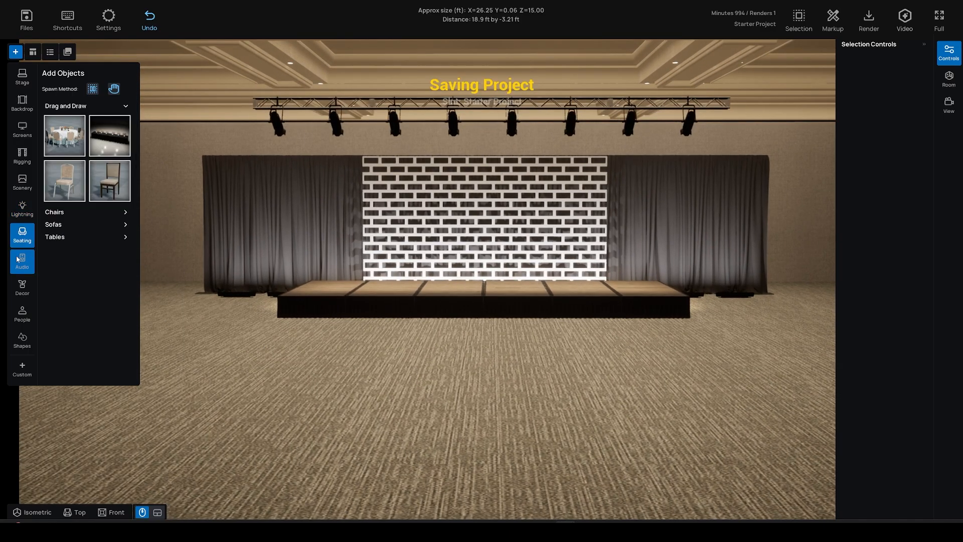
pyautogui.click(64, 145)
pyautogui.scroll(-5, 212, 342)
pyautogui.scroll(1, 246, 320)
pyautogui.moveTo(250, 326); pyautogui.dragTo(245, 354, button='right')
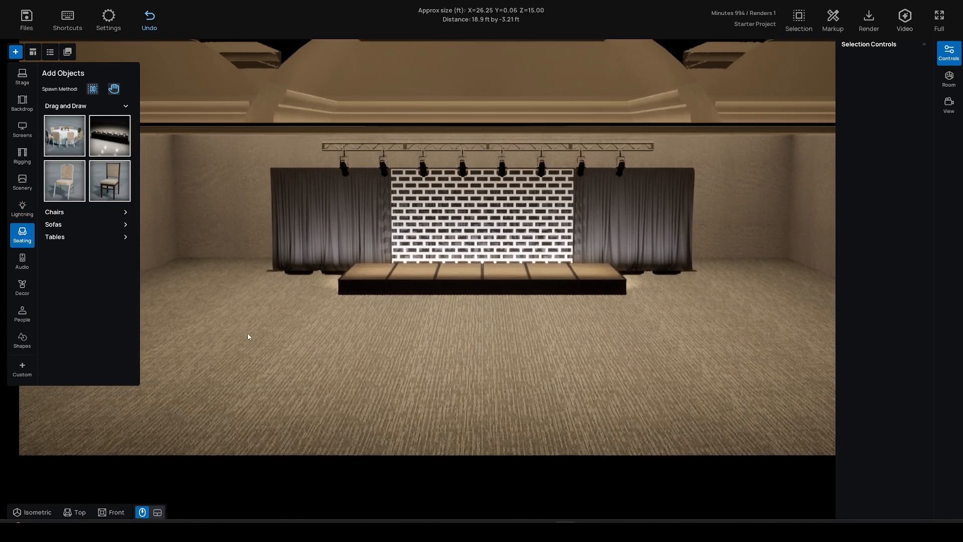
pyautogui.click(64, 134)
pyautogui.moveTo(224, 282)
pyautogui.mouseDown()
pyautogui.moveTo(567, 430)
pyautogui.moveTo(783, 428)
pyautogui.moveTo(867, 442)
pyautogui.mouseUp()
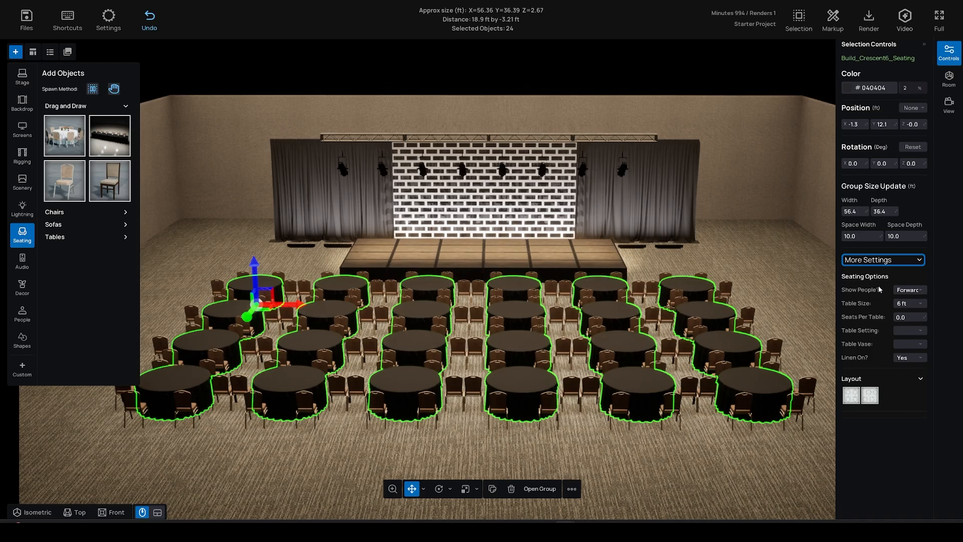
# Move the table group further from the stage, to a Y position of about 15.6 ft.
pyautogui.moveTo(604, 351); pyautogui.dragTo(595, 350, button='right')
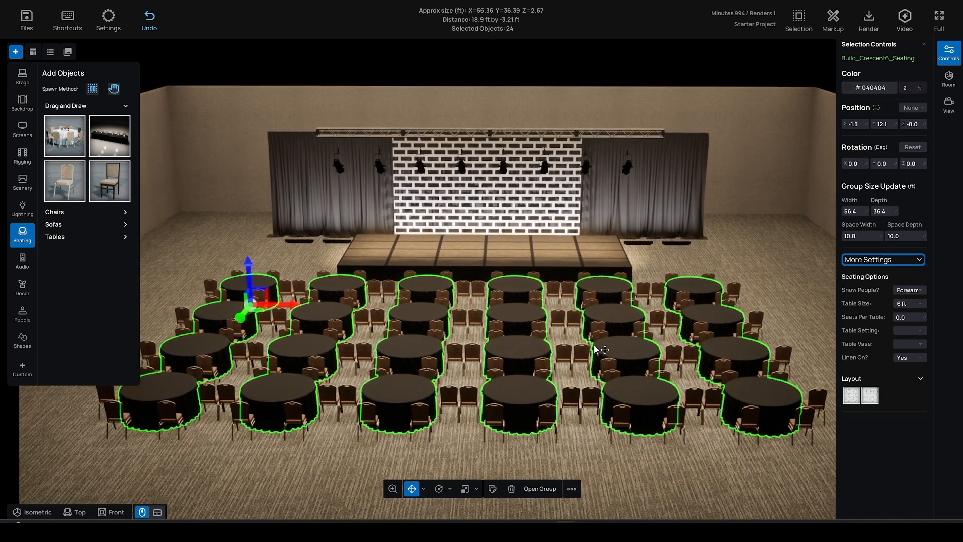
pyautogui.moveTo(510, 350); pyautogui.dragTo(511, 346, button='right')
pyautogui.moveTo(307, 321); pyautogui.dragTo(386, 340)
pyautogui.moveTo(444, 321); pyautogui.dragTo(444, 323, button='right')
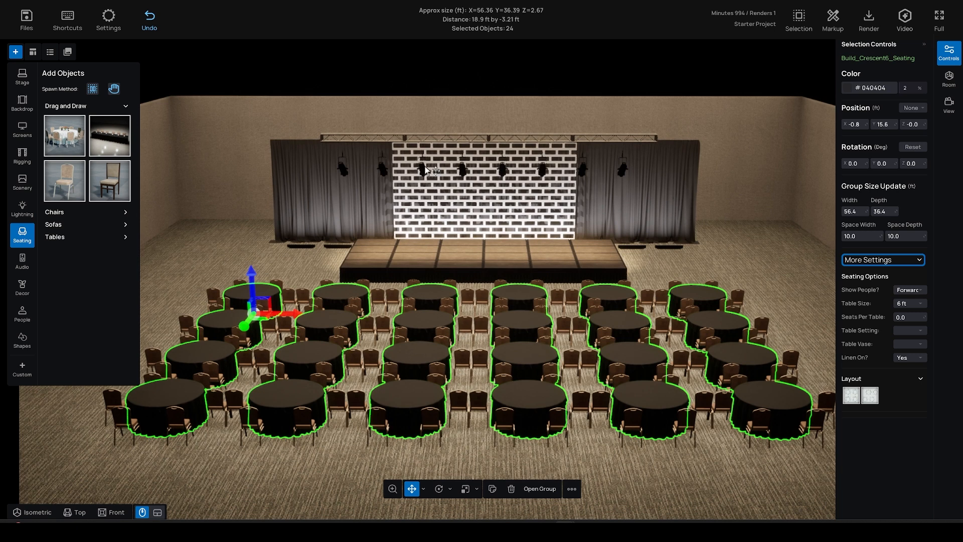
# Raise the row of Leko lights slightly so that it hangs closer to the truss.
pyautogui.click(425, 168)
pyautogui.moveTo(422, 140); pyautogui.dragTo(423, 131)
pyautogui.click(361, 156)
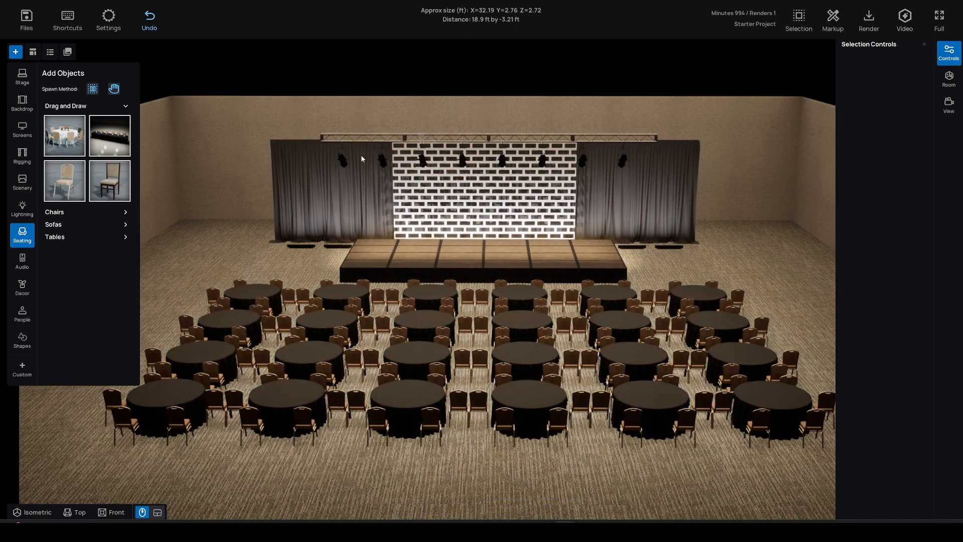
pyautogui.scroll(2, 365, 206)
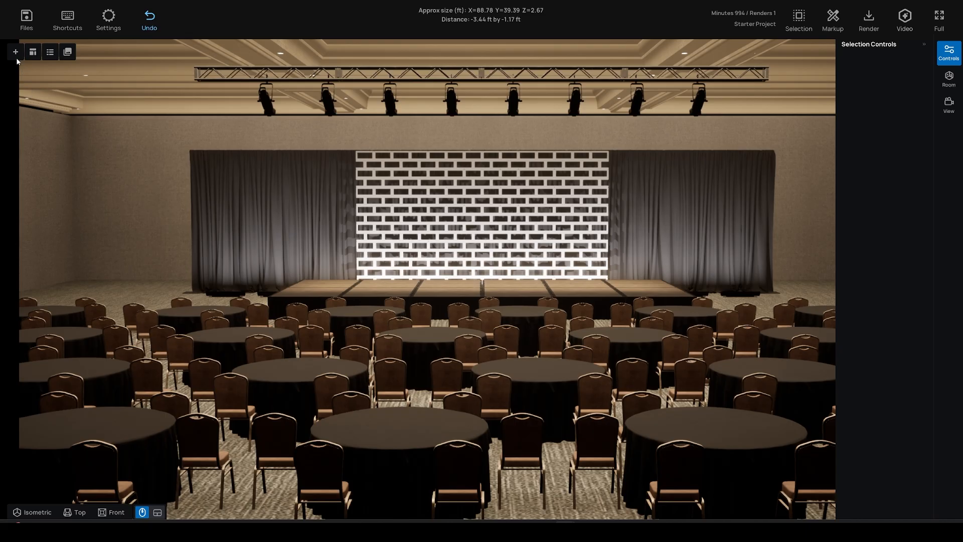
# Open the custom 3D model library, review the FBX import requirements and dismiss them without loading files.
pyautogui.click(16, 52)
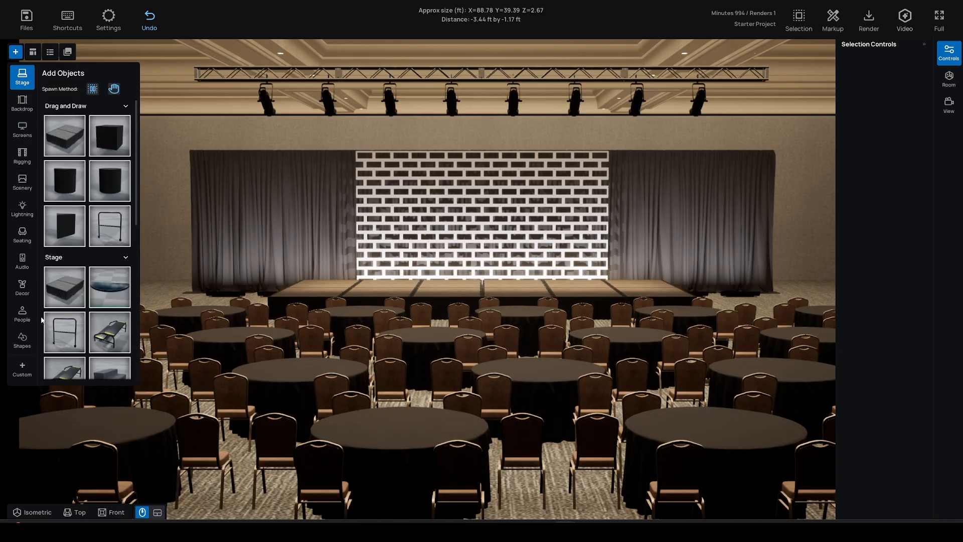
pyautogui.click(22, 371)
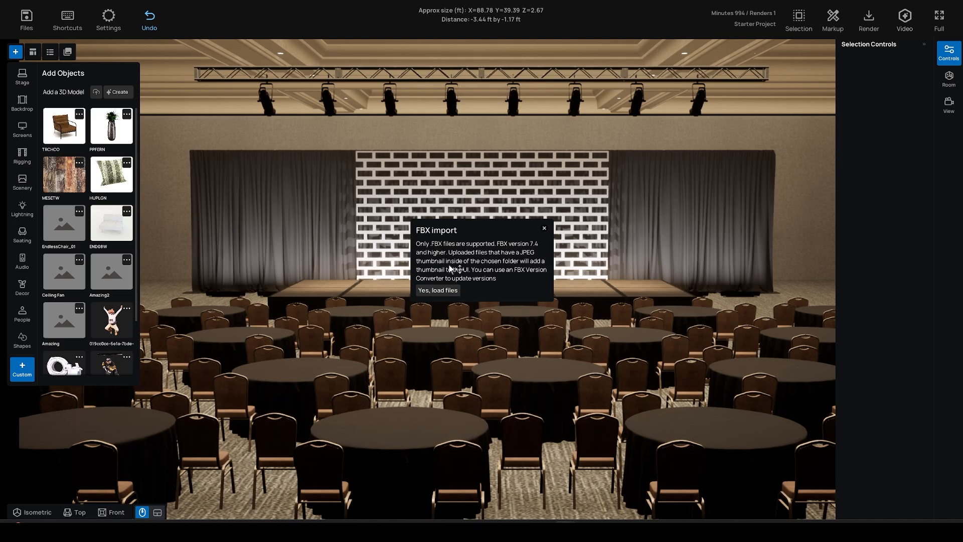
pyautogui.click(544, 230)
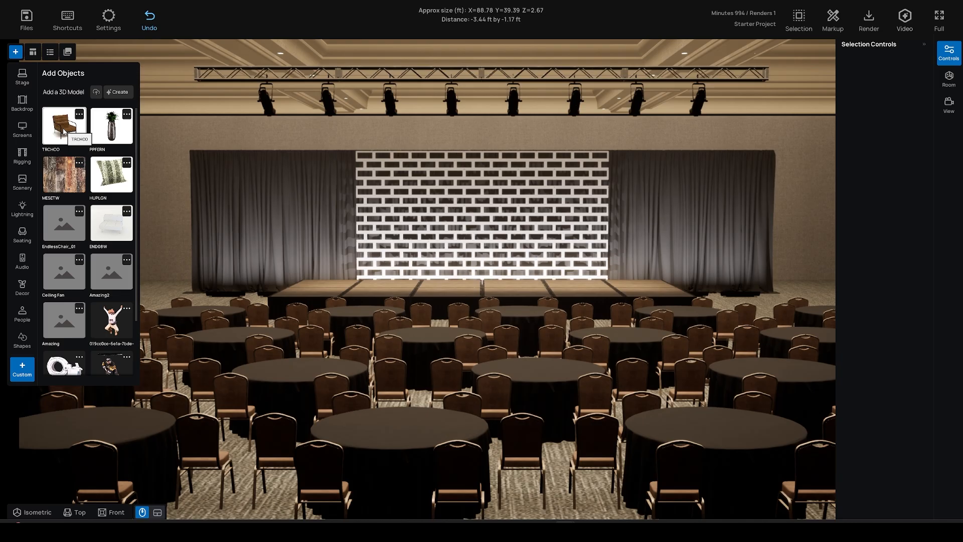
# Place the custom TRCHCO armchair model in the scene in front of the stage.
pyautogui.click(62, 132)
pyautogui.moveTo(324, 292); pyautogui.dragTo(362, 310, button='right')
pyautogui.moveTo(492, 295); pyautogui.dragTo(463, 267)
pyautogui.moveTo(449, 303); pyautogui.dragTo(454, 303, button='right')
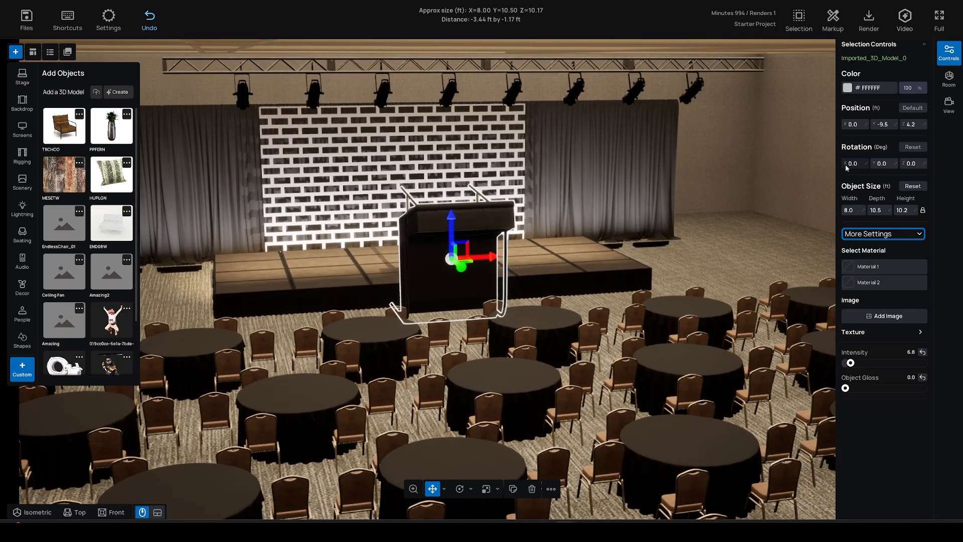
# Stand the armchair upright by setting its X rotation to -90 degrees.
pyautogui.moveTo(854, 164); pyautogui.dragTo(806, 164)
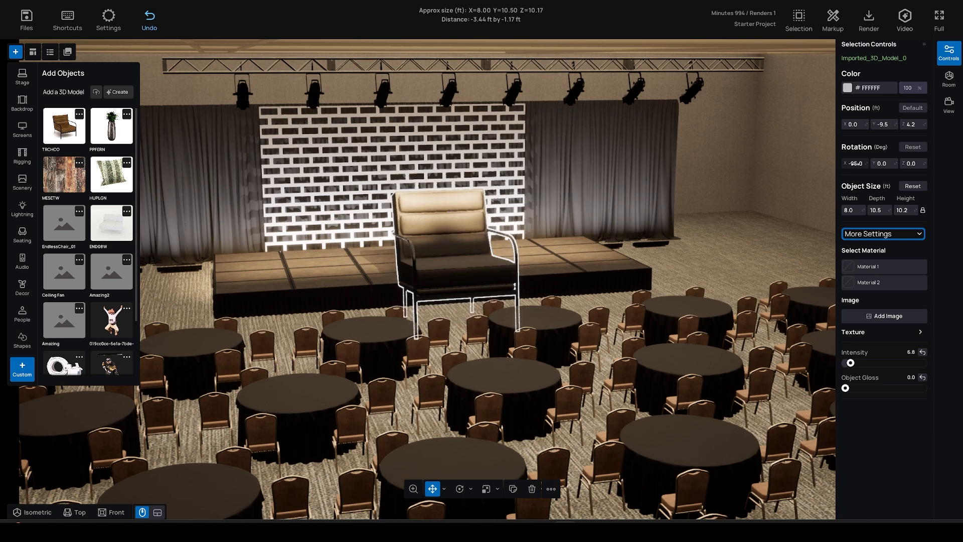
pyautogui.click(857, 165)
pyautogui.write('-90')
pyautogui.press('Return')
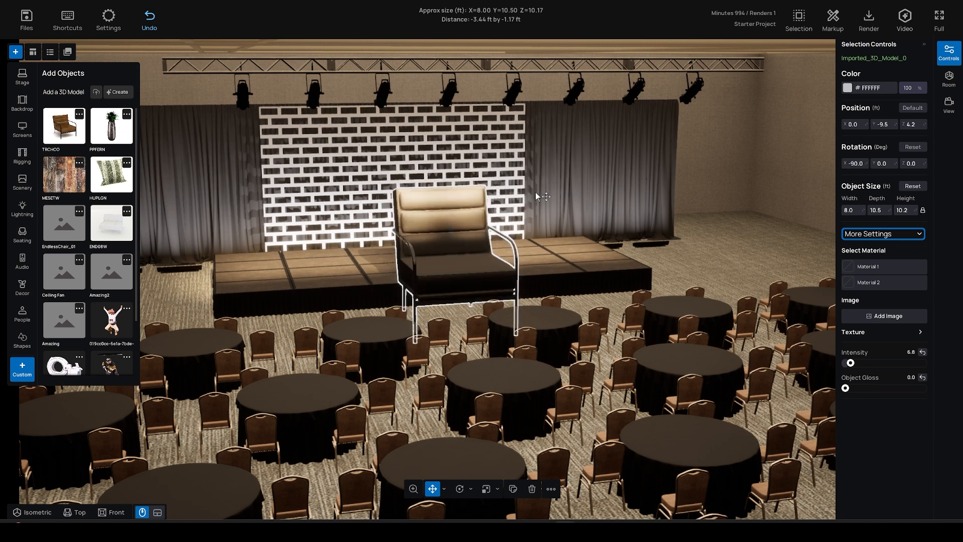
# Move the armchair onto the stage and scale it down uniformly to about 2.6 × 3.4 × 3.3 ft.
pyautogui.moveTo(460, 266); pyautogui.dragTo(432, 217)
pyautogui.moveTo(432, 218); pyautogui.dragTo(453, 270, button='right')
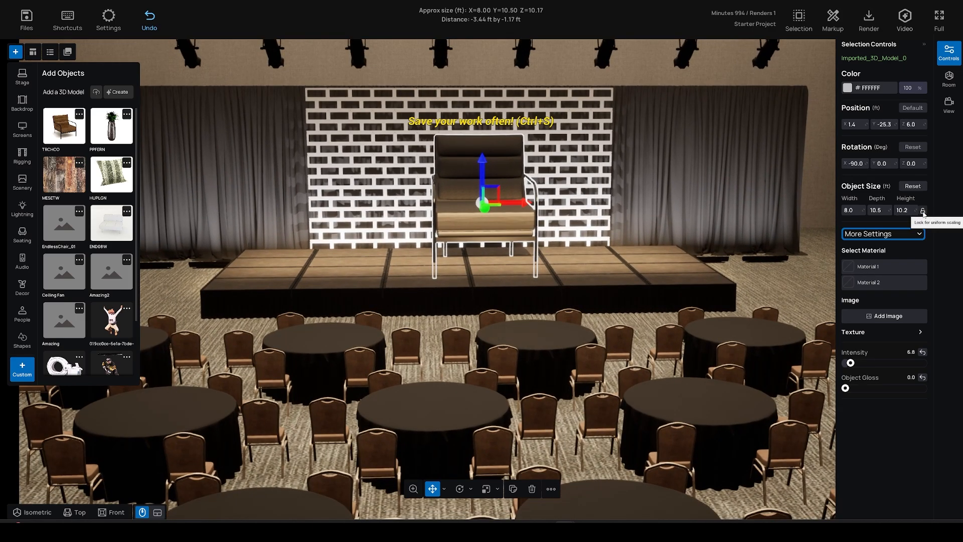
pyautogui.moveTo(915, 211); pyautogui.dragTo(889, 210)
pyautogui.moveTo(483, 171); pyautogui.dragTo(480, 198)
pyautogui.moveTo(916, 210); pyautogui.dragTo(908, 210)
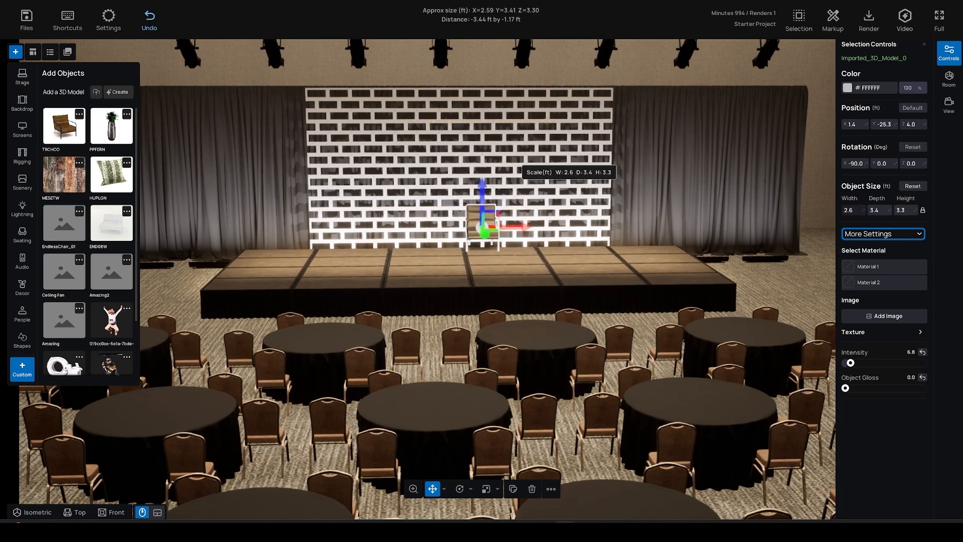
# Move the armchair forward on the stage to about X -4.6, Y -15.5 ft.
pyautogui.moveTo(496, 230); pyautogui.dragTo(423, 254)
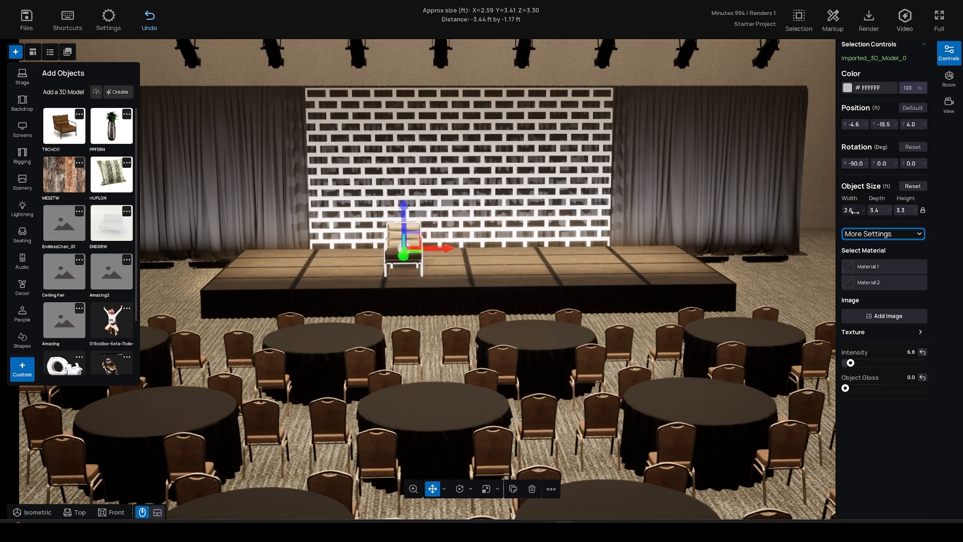
pyautogui.scroll(5, 791, 226)
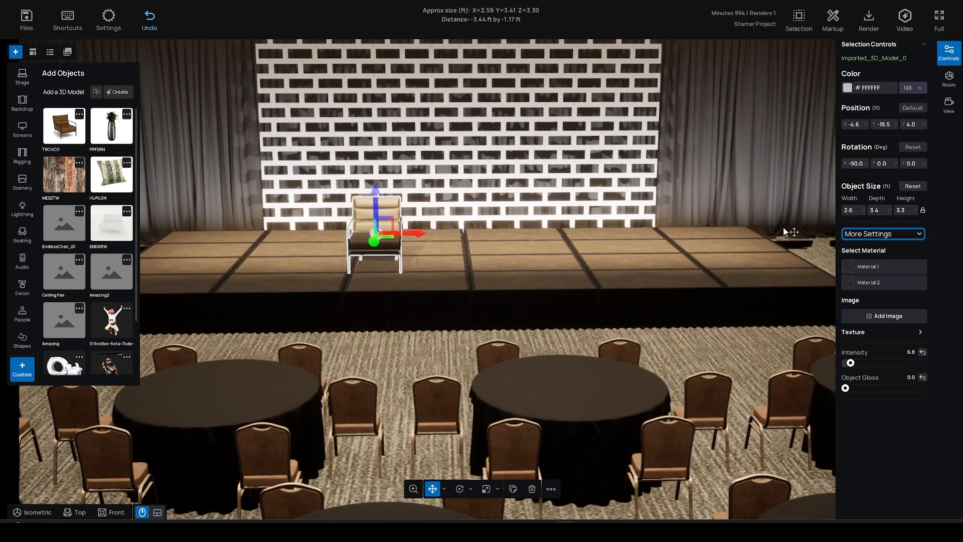
pyautogui.scroll(5, 485, 253)
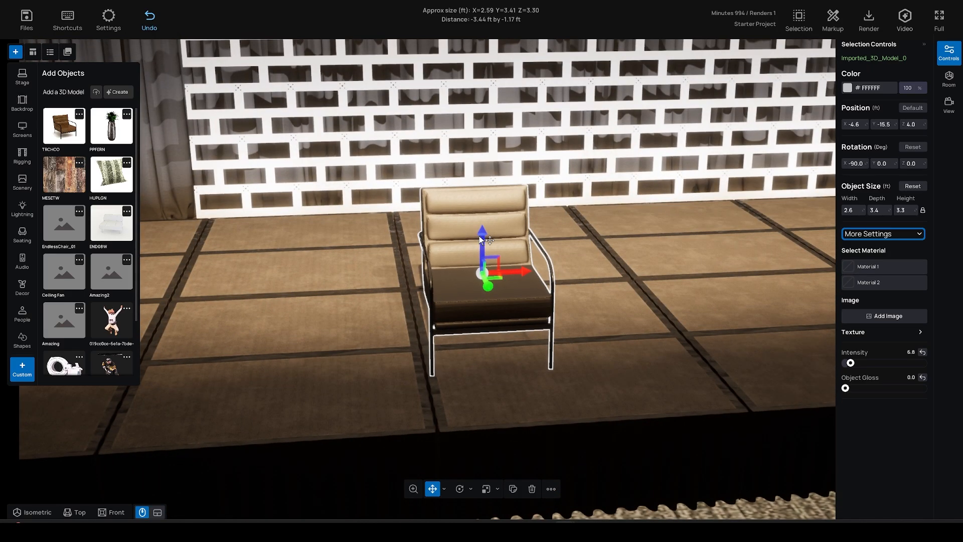
# Select the armchair's Material 1 and Material 2 in turn to check which parts each one covers.
pyautogui.scroll(-1, 511, 328)
pyautogui.scroll(-3, 510, 329)
pyautogui.click(873, 267)
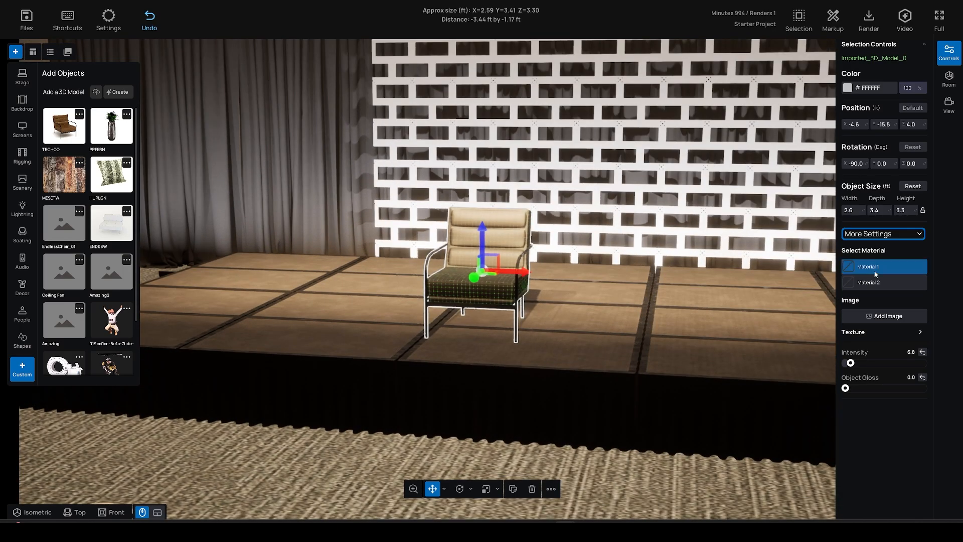
pyautogui.click(876, 284)
pyautogui.click(878, 267)
pyautogui.scroll(3, 610, 306)
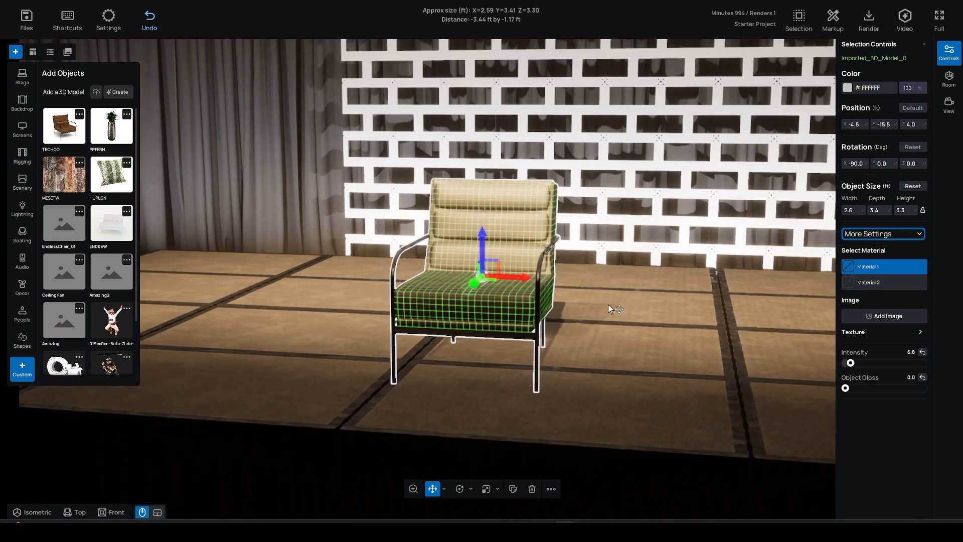
pyautogui.moveTo(610, 306); pyautogui.dragTo(551, 307, button='right')
pyautogui.click(881, 280)
pyautogui.click(884, 269)
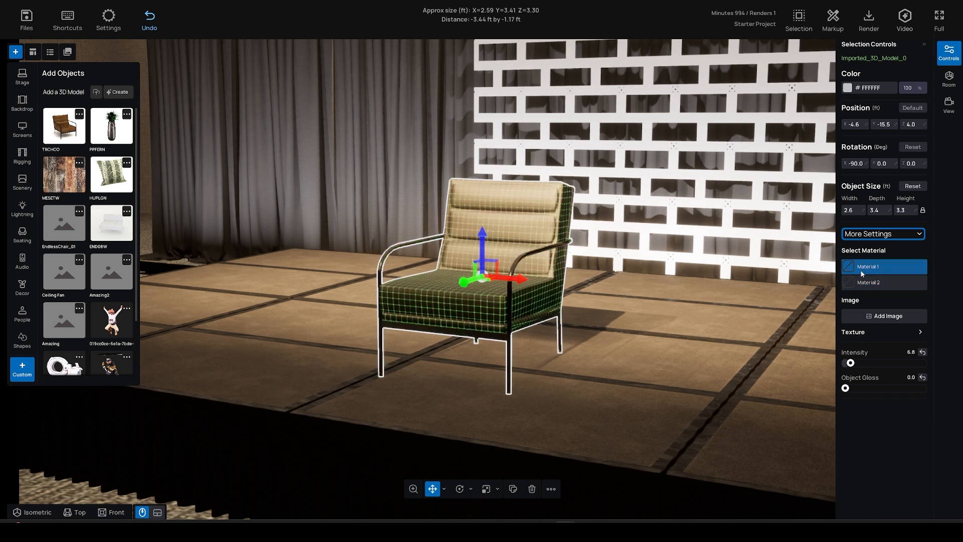
# Apply Texture 2 to the armchair's cushions, with Material 1 selected.
pyautogui.click(890, 332)
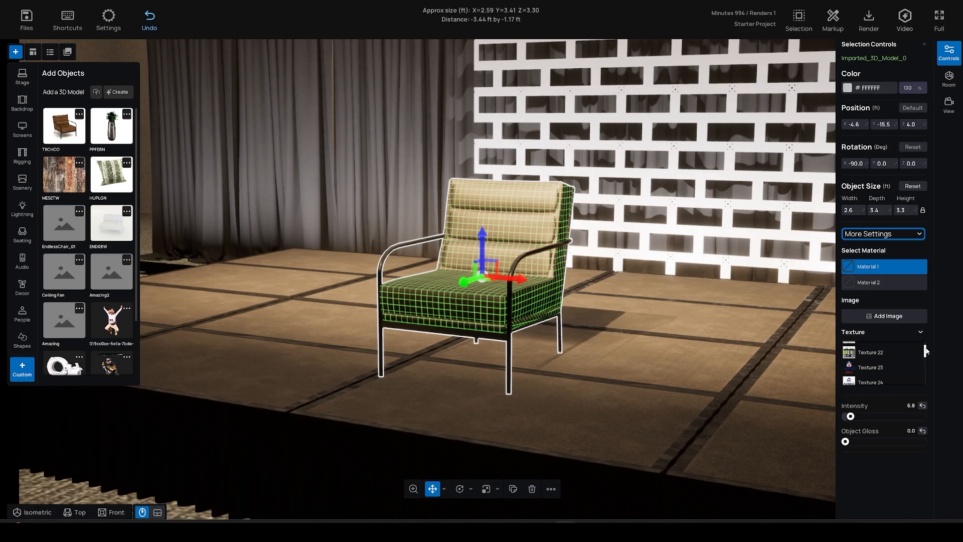
pyautogui.click(877, 364)
pyautogui.moveTo(529, 364); pyautogui.dragTo(469, 375)
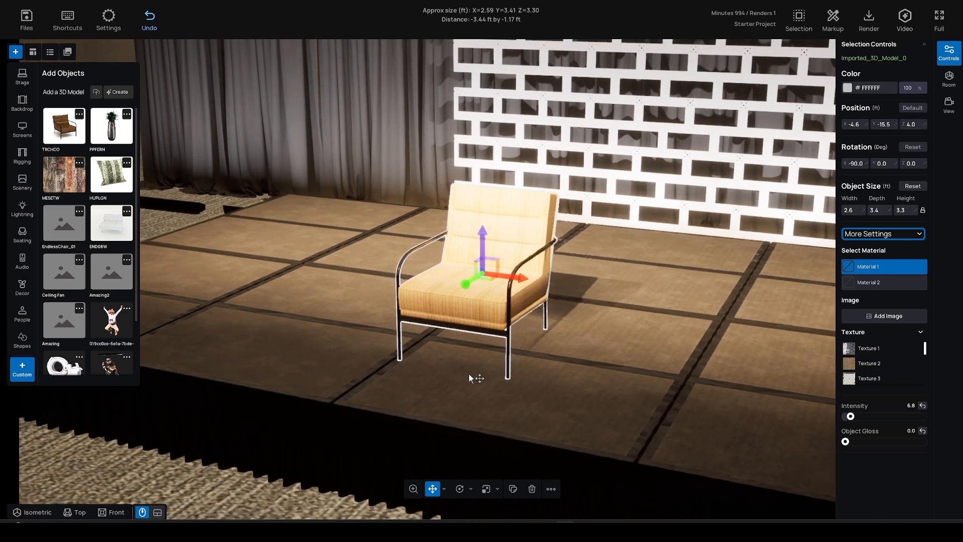
# Set the armchair's Z rotation to -25 degrees and reposition it at about X -6.4, Y -17.7, Z 3.7 ft.
pyautogui.moveTo(916, 162); pyautogui.dragTo(925, 162)
pyautogui.keyDown('shift'); pyautogui.scroll(-8, 499, 293); pyautogui.keyUp('shift')
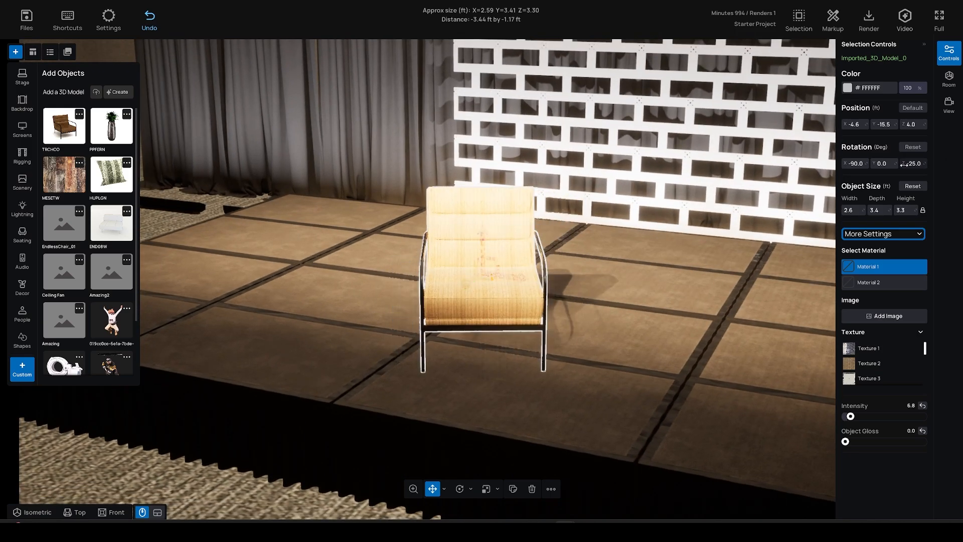
pyautogui.scroll(-5, 499, 293)
pyautogui.moveTo(488, 279); pyautogui.dragTo(487, 268)
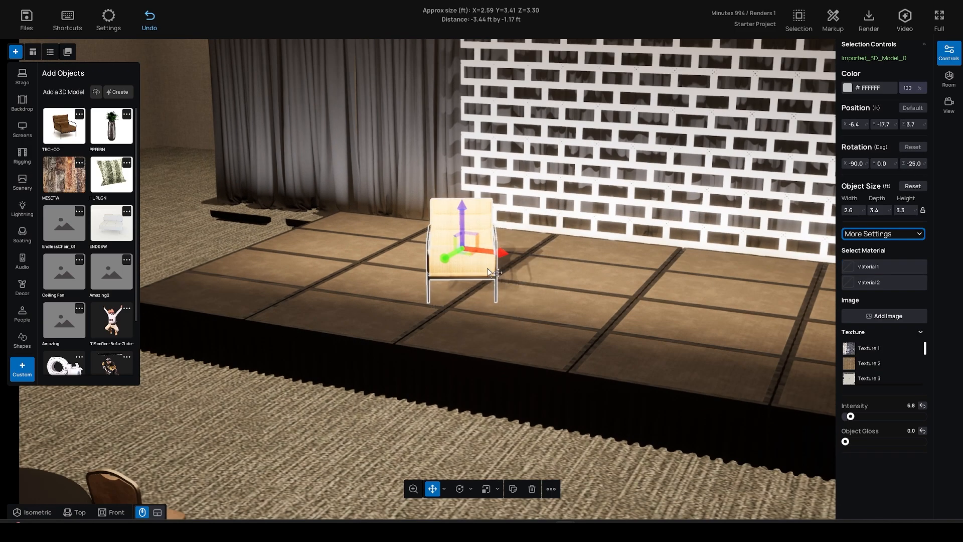
# Set the intensity of the Leko light group on the truss to 9.2.
pyautogui.click(886, 268)
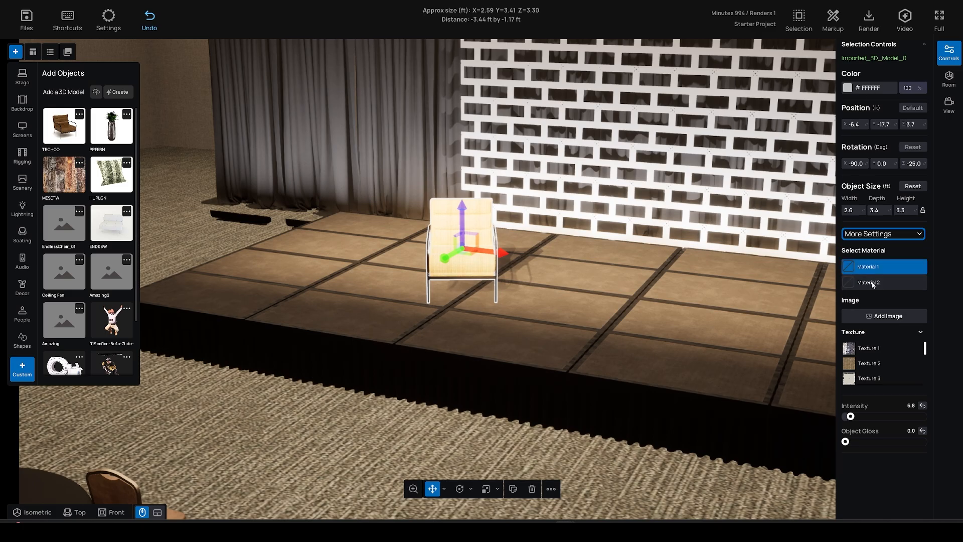
pyautogui.click(436, 425)
pyautogui.scroll(-7, 435, 396)
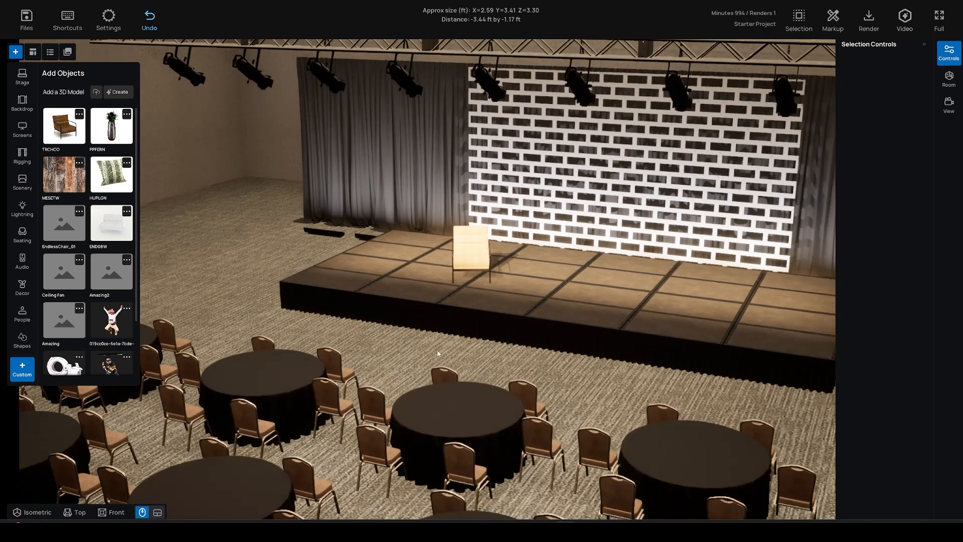
pyautogui.click(415, 86)
pyautogui.moveTo(851, 262); pyautogui.dragTo(853, 262)
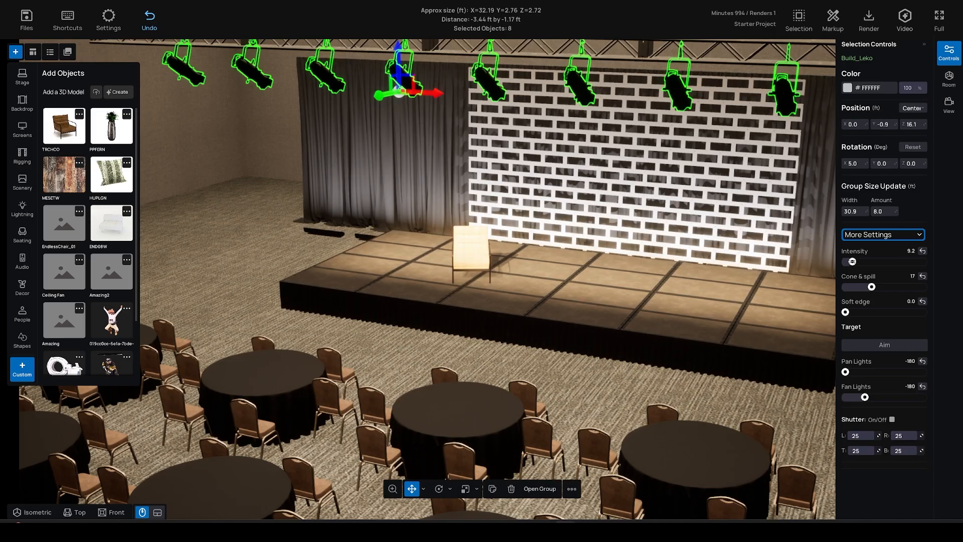
pyautogui.moveTo(924, 88); pyautogui.dragTo(905, 98)
# Duplicate the armchair, place the copy beside the original at about X -8.7, Y -23.2 ft, and open the people models.
pyautogui.moveTo(532, 251); pyautogui.dragTo(622, 243, button='right')
pyautogui.scroll(4, 622, 242)
pyautogui.click(261, 322)
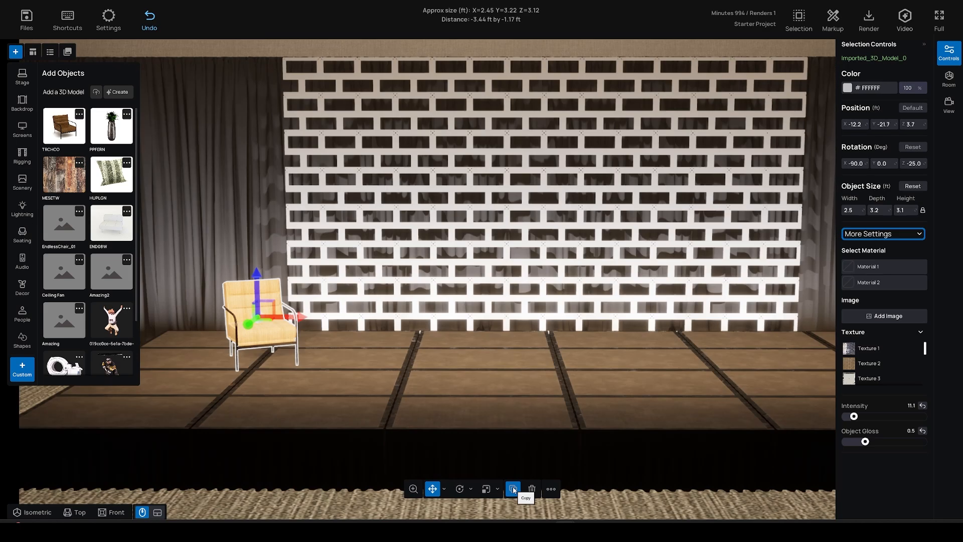
pyautogui.click(513, 489)
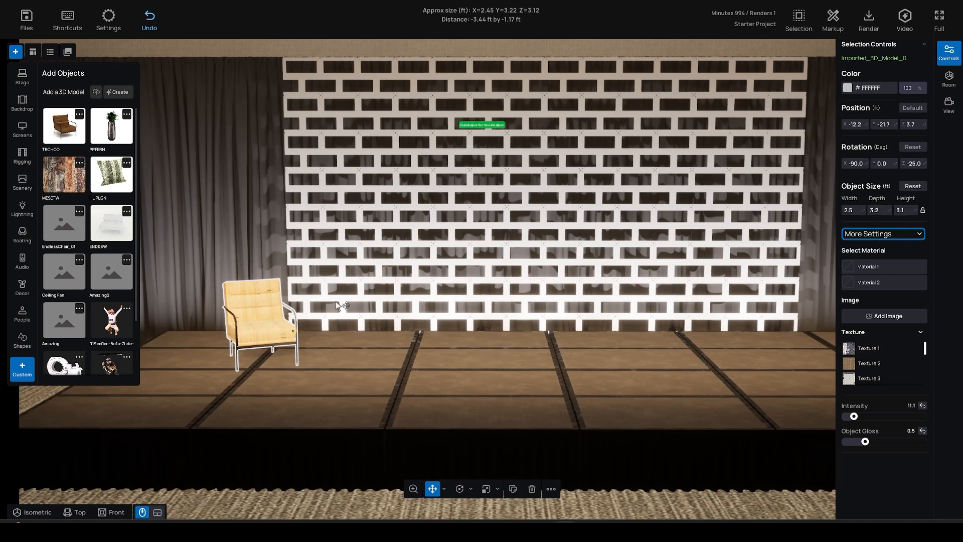
pyautogui.moveTo(309, 319); pyautogui.dragTo(342, 318)
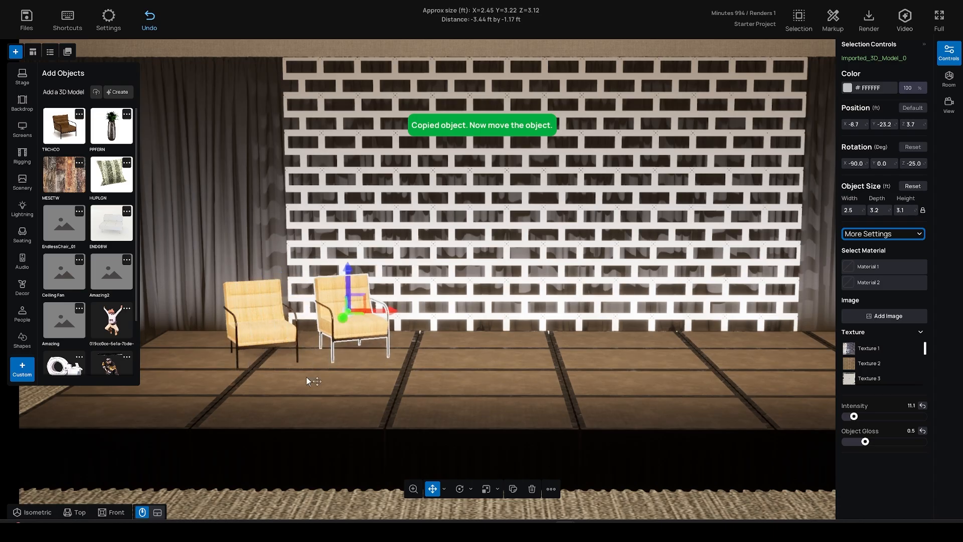
pyautogui.click(22, 316)
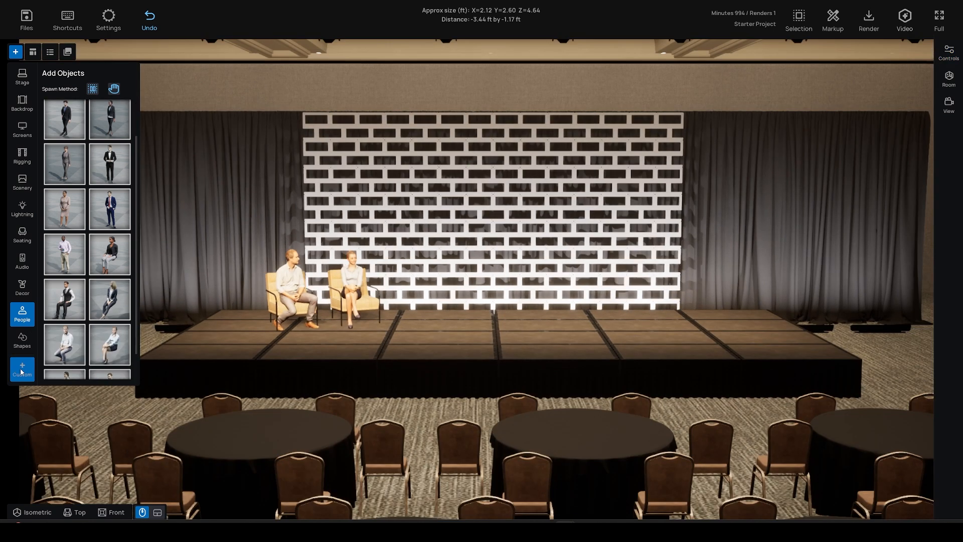
# Generate a custom 3D model from the image o-arm-18.jpg.
pyautogui.click(22, 369)
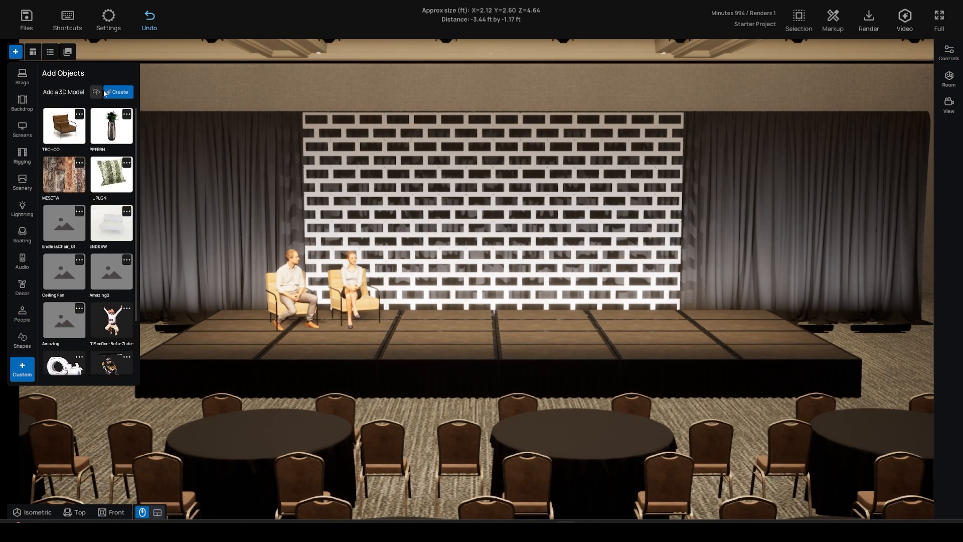
pyautogui.click(121, 94)
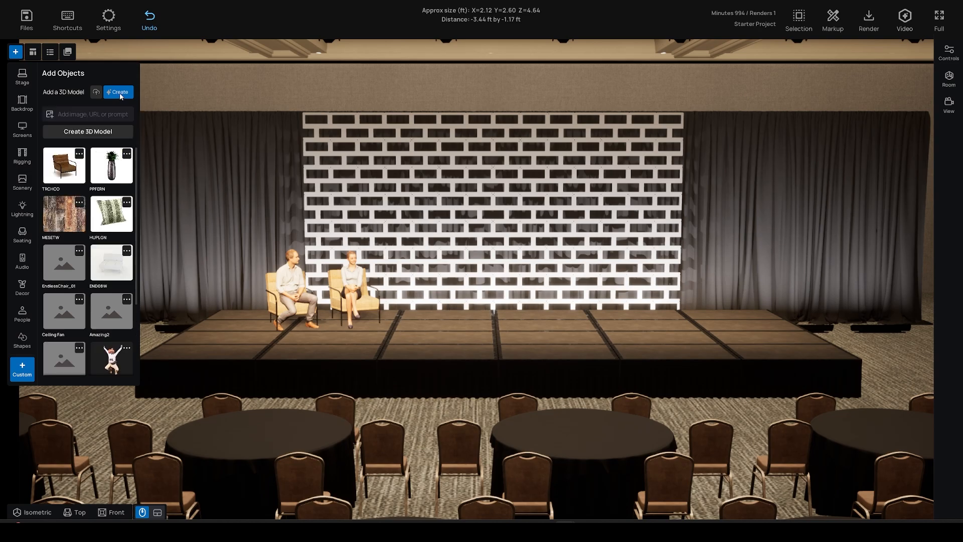
pyautogui.click(50, 118)
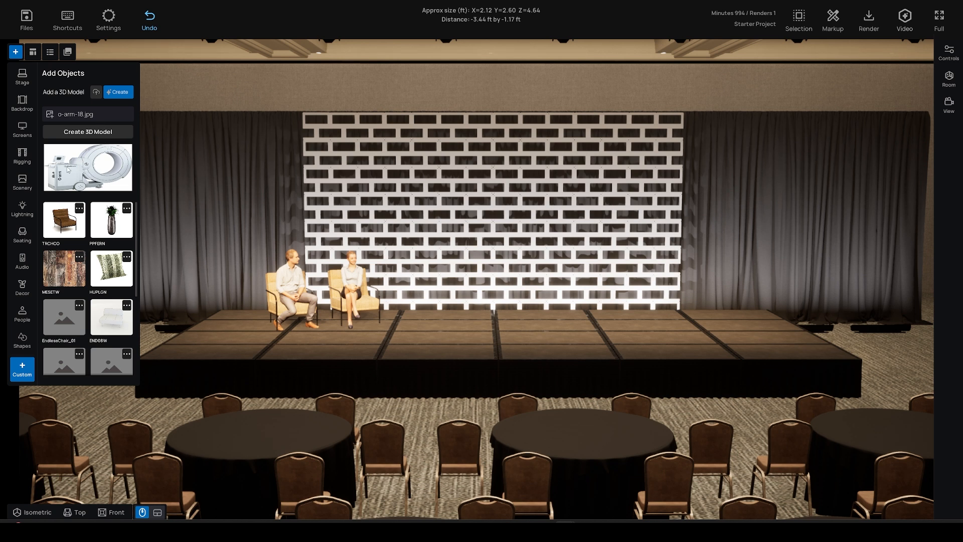
pyautogui.hotkey('ctrl', 's')
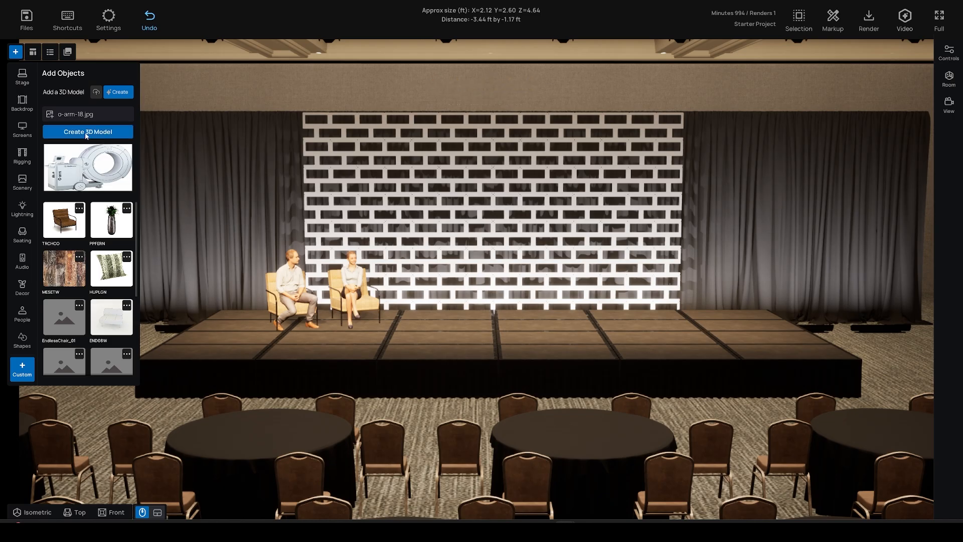
pyautogui.click(103, 133)
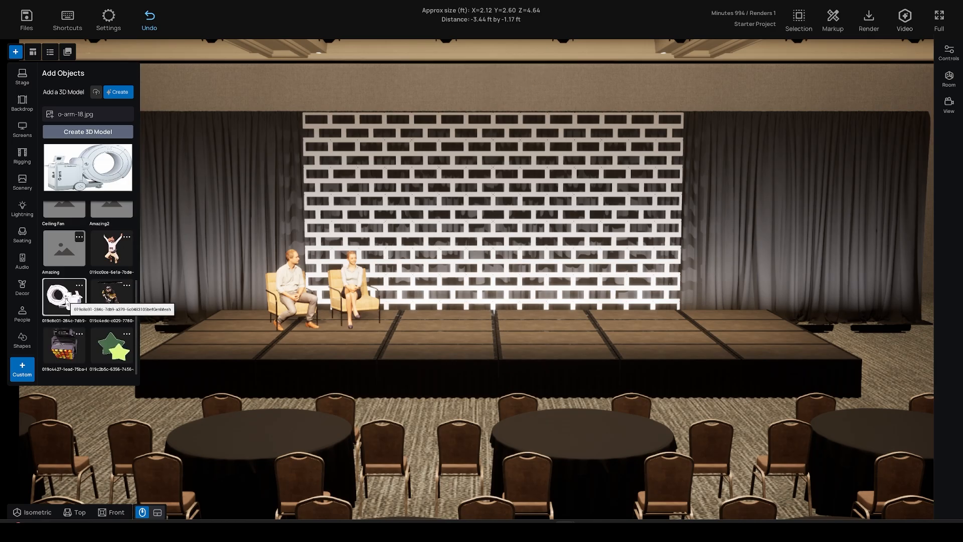
# Place the custom O-arm scanner model in the scene and move it onto the stage at about X 8.5, Y -21.7, Z 6.8 ft.
pyautogui.scroll(-1, 183, 356)
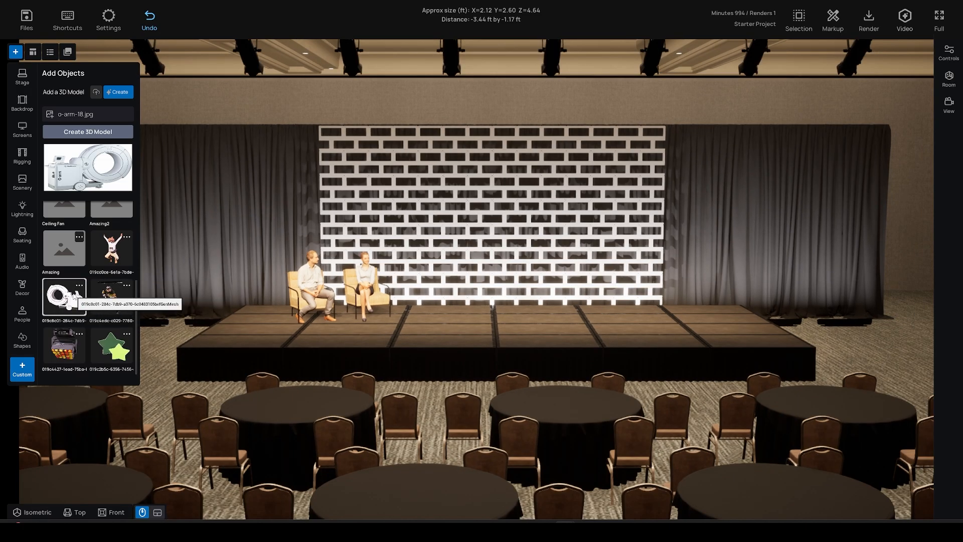
pyautogui.click(73, 303)
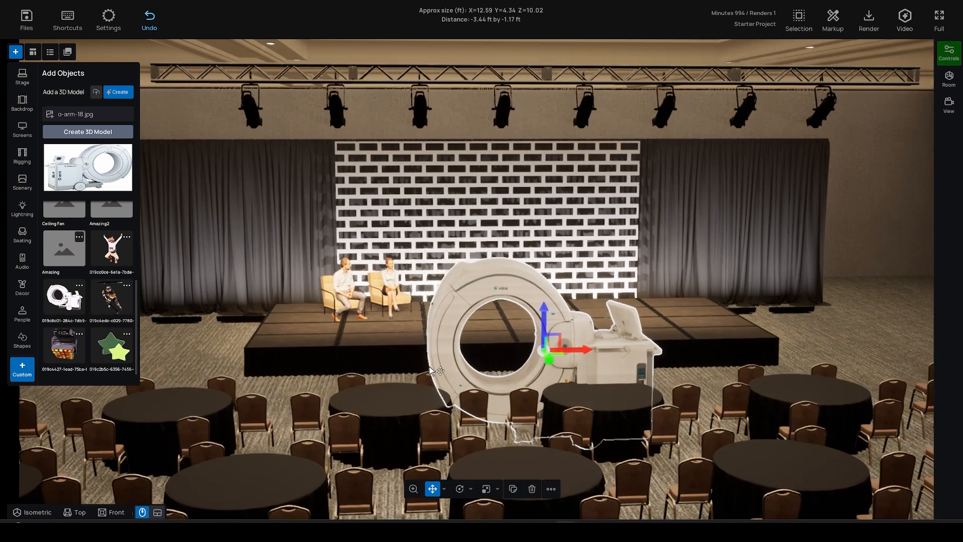
pyautogui.moveTo(429, 370); pyautogui.dragTo(508, 341, button='right')
pyautogui.moveTo(570, 379); pyautogui.dragTo(652, 286)
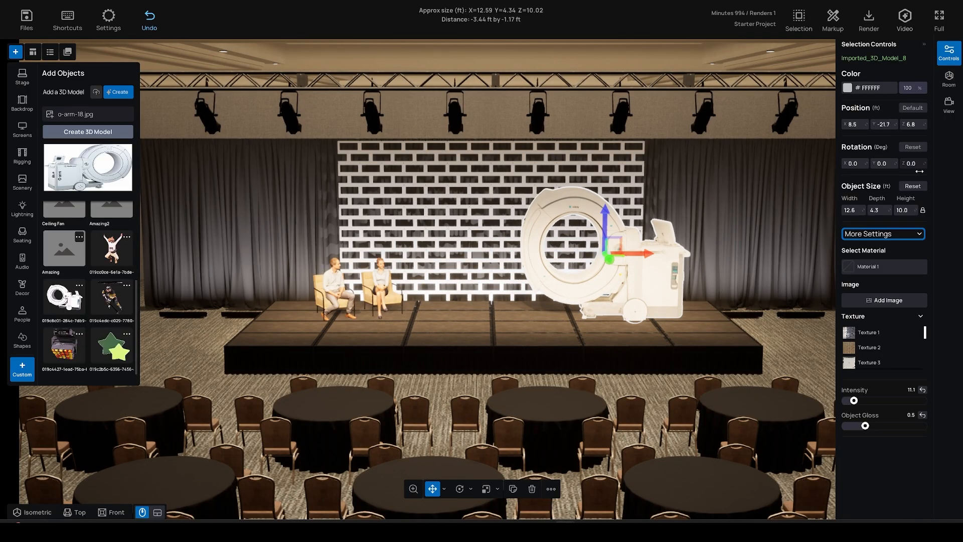
# Set the scanner model's Z rotation to 25 degrees and move it to about X 9.0, Y -19.2, Z 7.3 ft.
pyautogui.moveTo(642, 245)
pyautogui.mouseDown(button='right')
pyautogui.moveTo(672, 246)
pyautogui.moveTo(643, 245)
pyautogui.mouseUp(button='right')
pyautogui.moveTo(649, 258); pyautogui.dragTo(628, 235)
pyautogui.moveTo(628, 236); pyautogui.dragTo(642, 290, button='right')
pyautogui.moveTo(670, 253)
pyautogui.mouseDown()
pyautogui.moveTo(685, 254)
pyautogui.moveTo(673, 255)
pyautogui.mouseUp()
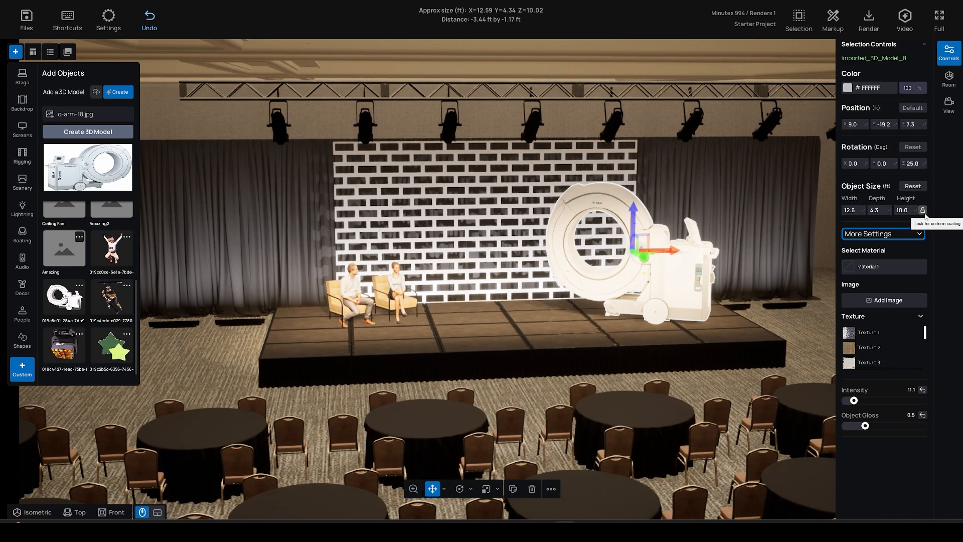
# Scale the scanner model down uniformly and lower it onto the stage floor.
pyautogui.moveTo(915, 210); pyautogui.dragTo(897, 211)
pyautogui.moveTo(631, 217); pyautogui.dragTo(631, 223)
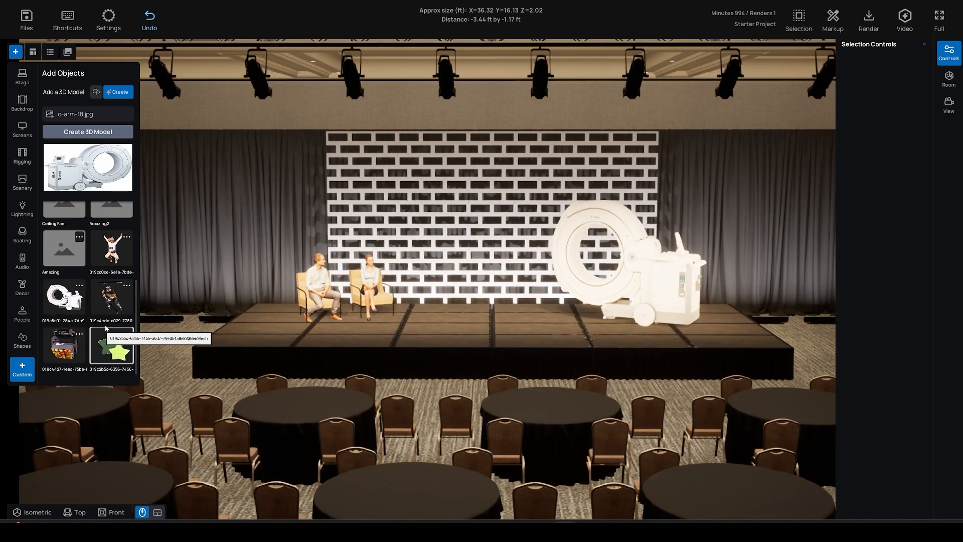
pyautogui.scroll(1, 106, 327)
pyautogui.scroll(-1, 100, 328)
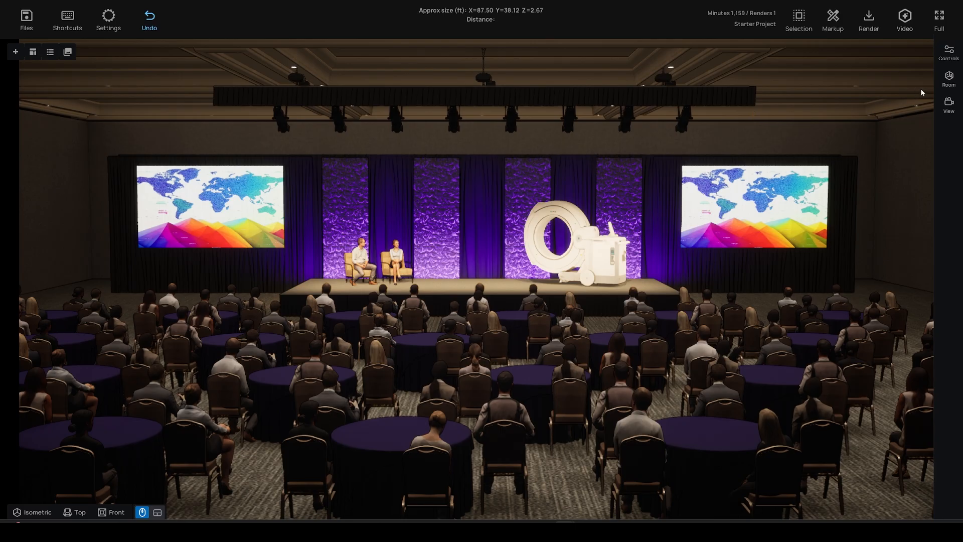
# Review the 4K and HD rendering options, and close them without rendering.
pyautogui.click(868, 21)
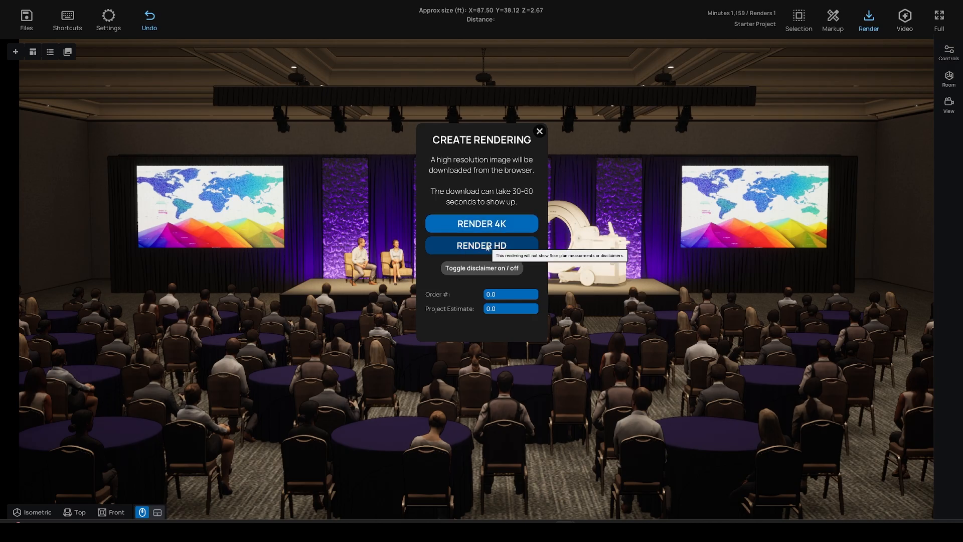
pyautogui.click(540, 132)
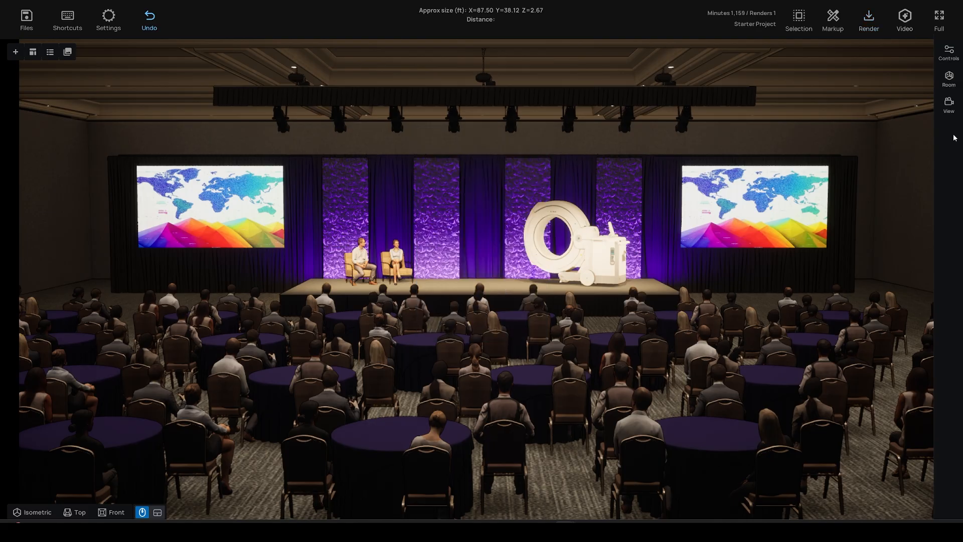
# Delete the saved views Camera 1, Camera 2 and Camera 3.
pyautogui.click(949, 105)
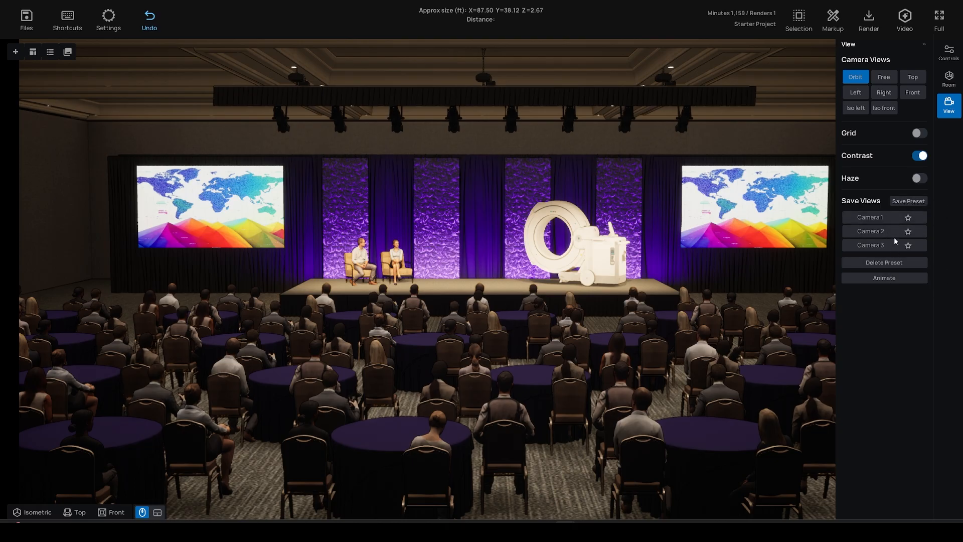
pyautogui.click(883, 218)
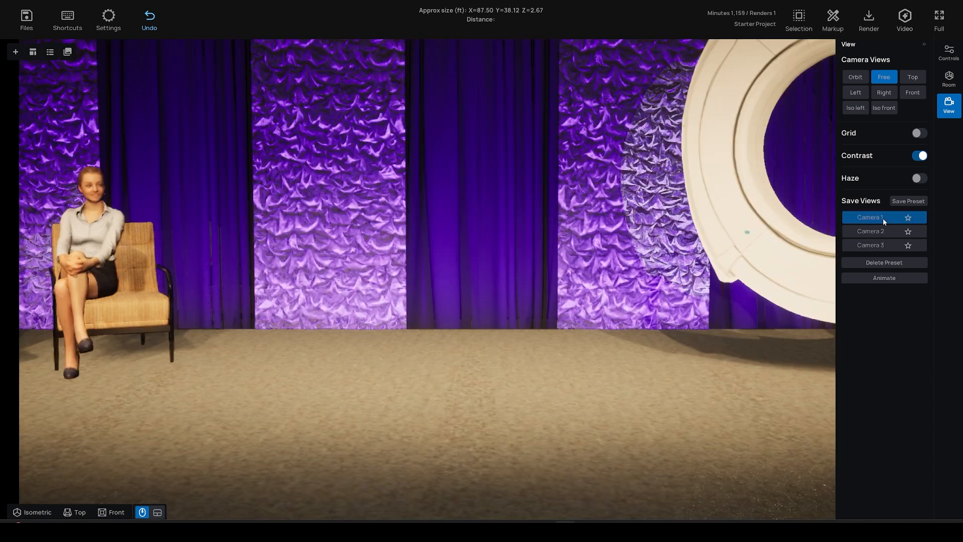
pyautogui.click(880, 264)
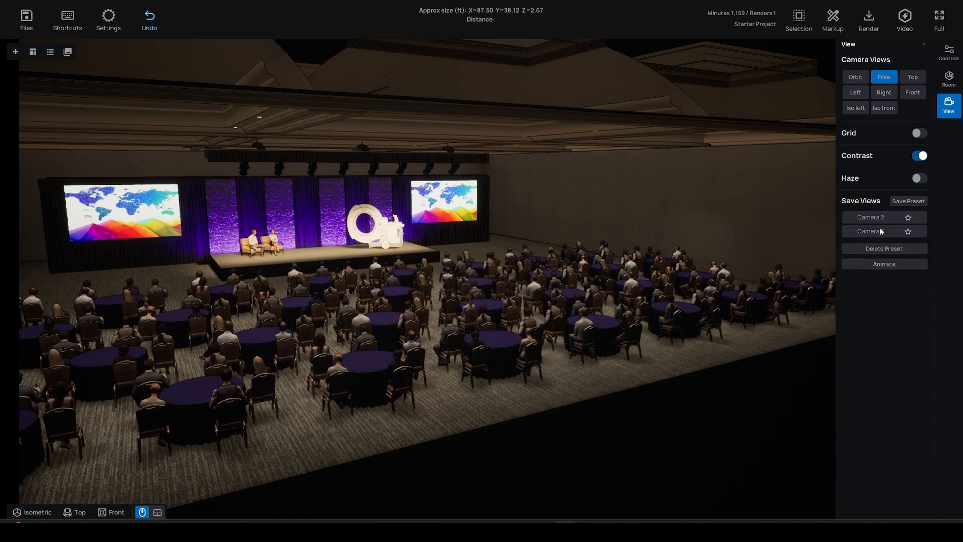
pyautogui.click(879, 249)
pyautogui.click(873, 219)
pyautogui.click(883, 235)
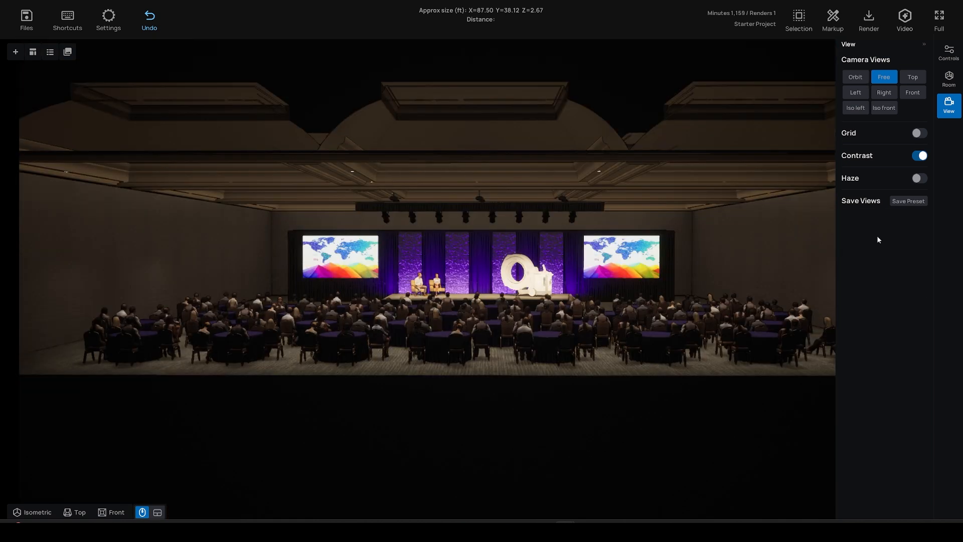
# Save three camera view presets of the stage: one angled from one side, one straight from the front, and one angled from the other side.
pyautogui.click(112, 511)
pyautogui.moveTo(293, 393); pyautogui.dragTo(344, 390)
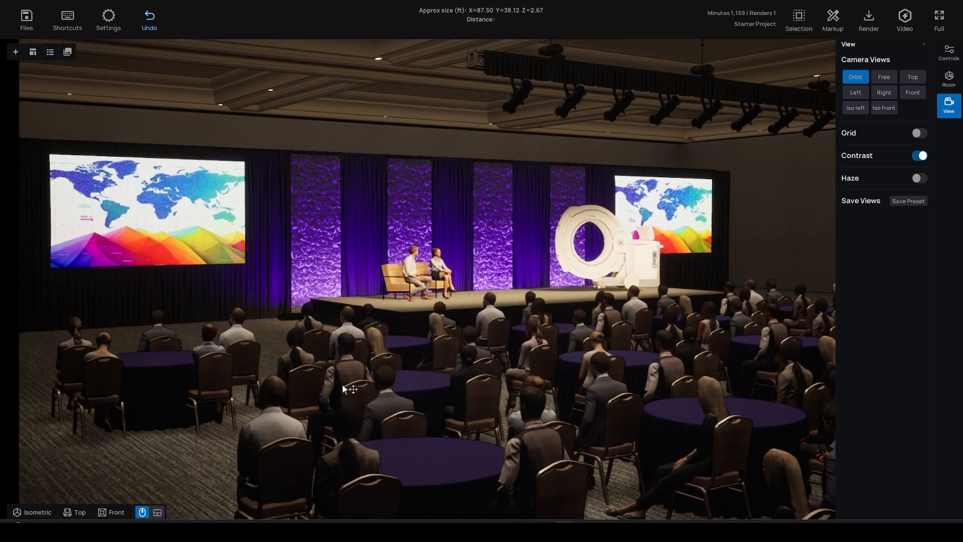
pyautogui.click(912, 202)
pyautogui.moveTo(700, 309); pyautogui.dragTo(595, 315)
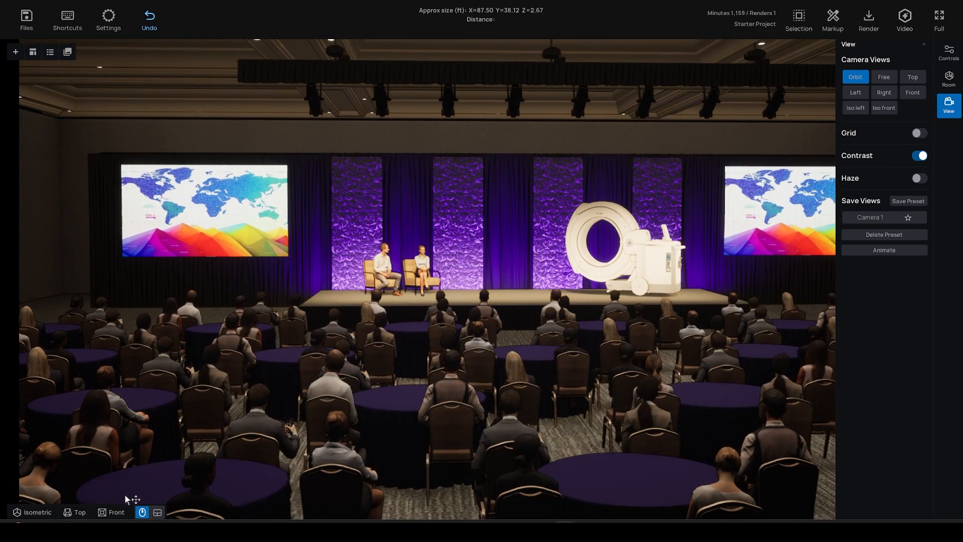
pyautogui.click(119, 511)
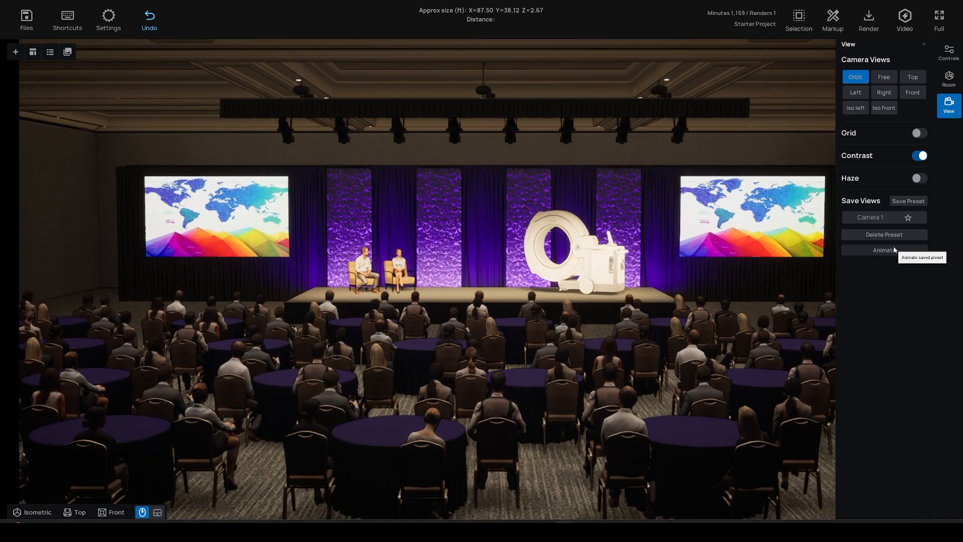
pyautogui.click(909, 200)
pyautogui.moveTo(683, 321); pyautogui.dragTo(584, 314)
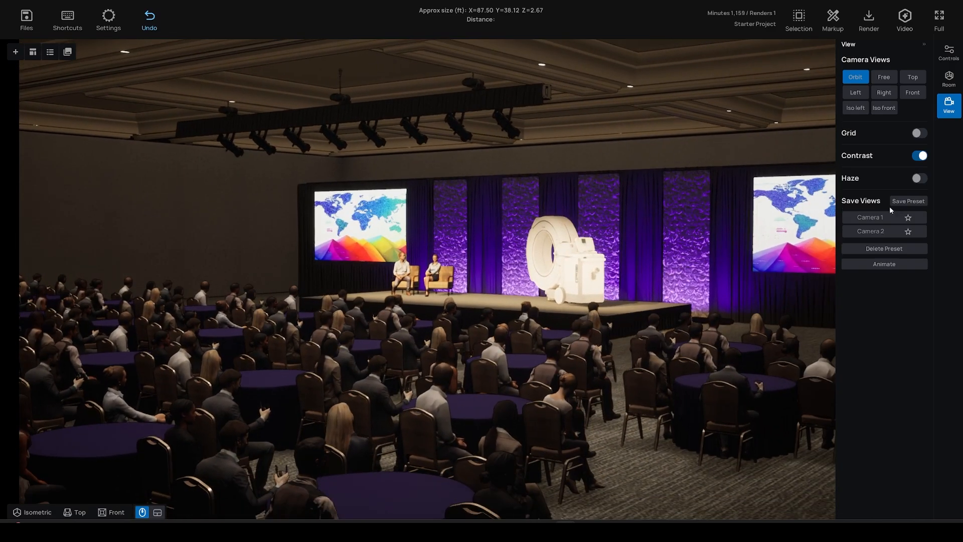
pyautogui.click(892, 203)
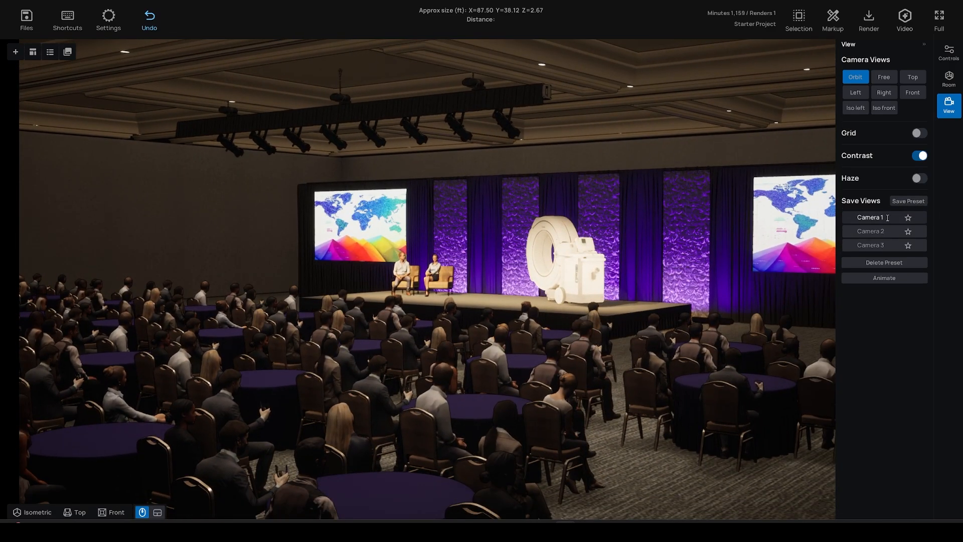
# Orbit back to a front view of the stage and play the animation through the saved camera views.
pyautogui.click(887, 338)
pyautogui.moveTo(466, 343); pyautogui.dragTo(572, 343)
pyautogui.moveTo(643, 257); pyautogui.dragTo(786, 278)
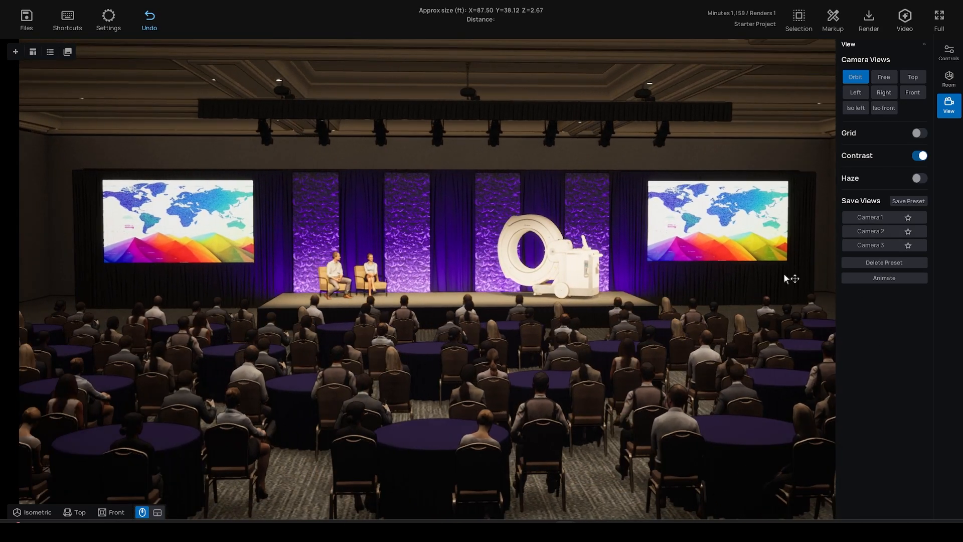
pyautogui.click(883, 279)
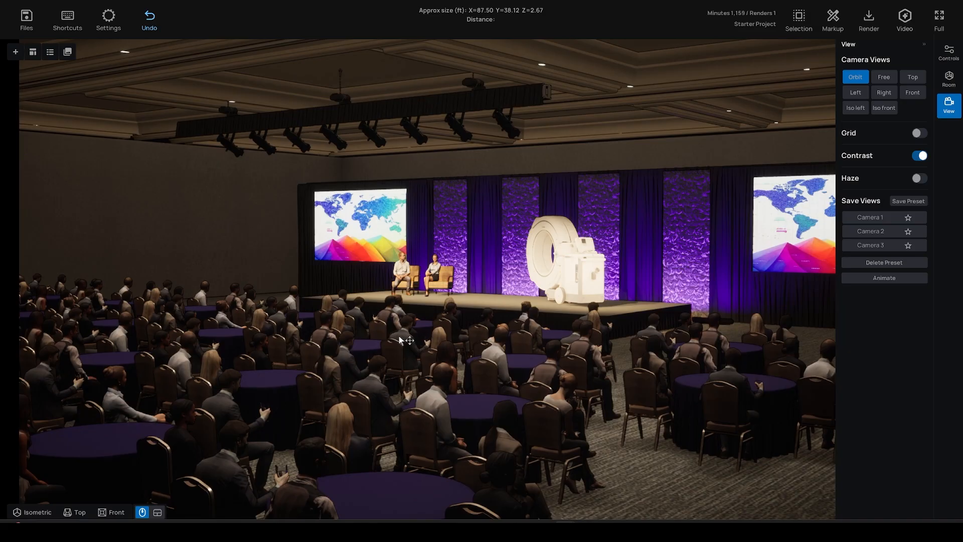
# Try the haze effect with a raised haze value, switch it off, and toggle contrast off and back on.
pyautogui.click(919, 178)
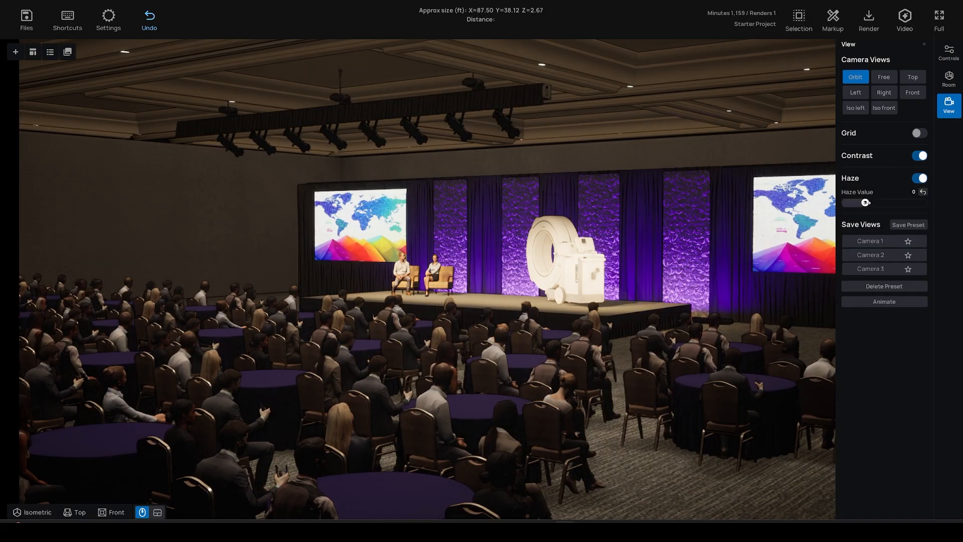
pyautogui.moveTo(879, 202); pyautogui.dragTo(923, 203)
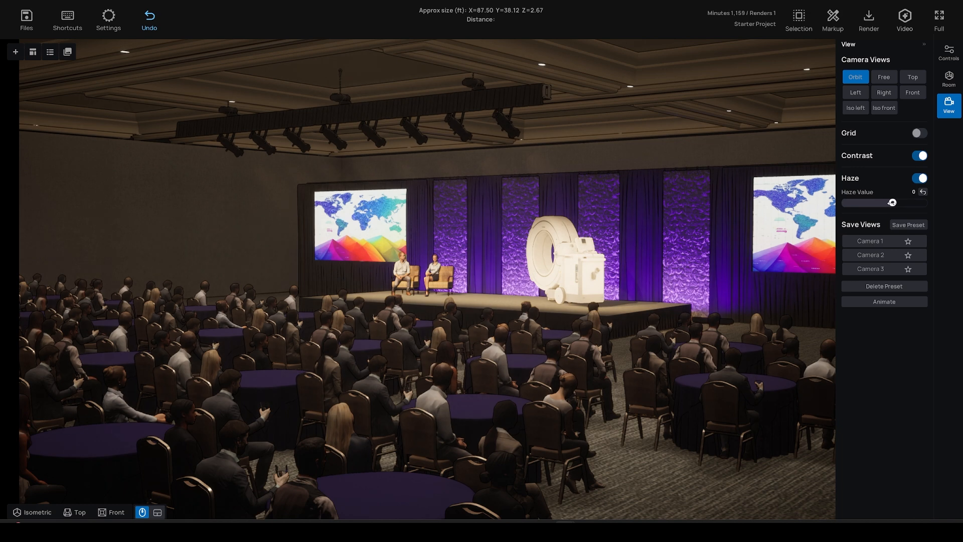
pyautogui.click(920, 179)
pyautogui.click(921, 155)
pyautogui.click(921, 156)
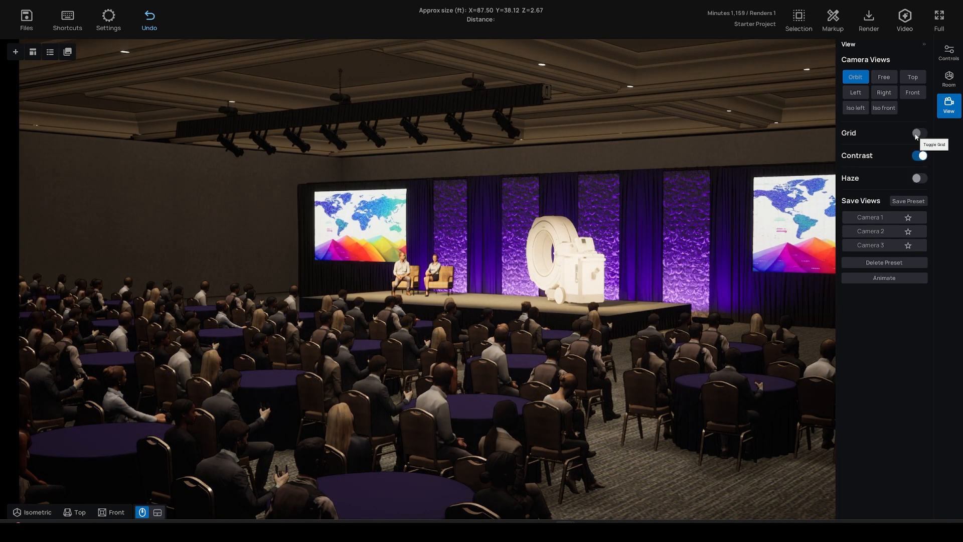
# Try the grid display with the white, multicolour and no-colour options, and switch the grid off again.
pyautogui.click(917, 133)
pyautogui.click(895, 168)
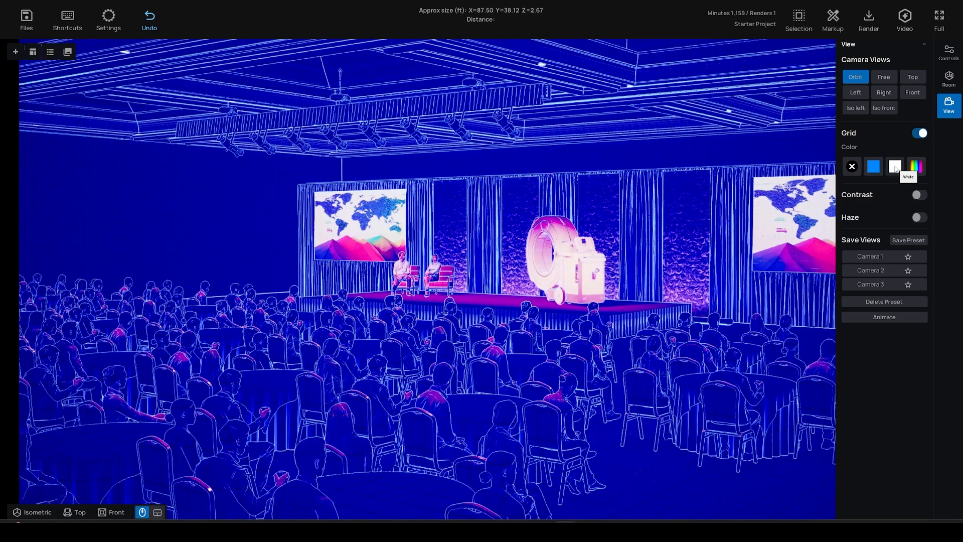
pyautogui.click(896, 168)
pyautogui.click(916, 169)
pyautogui.click(853, 167)
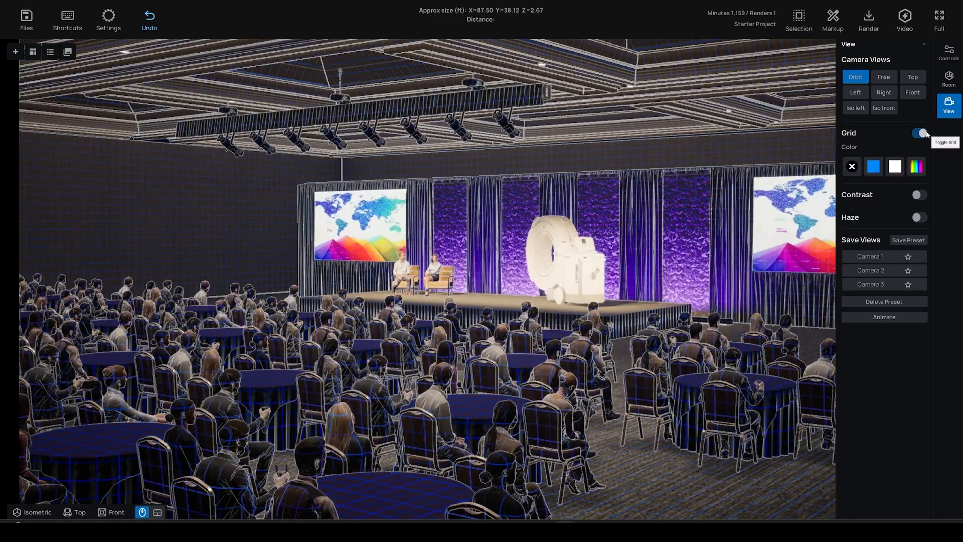
pyautogui.click(922, 133)
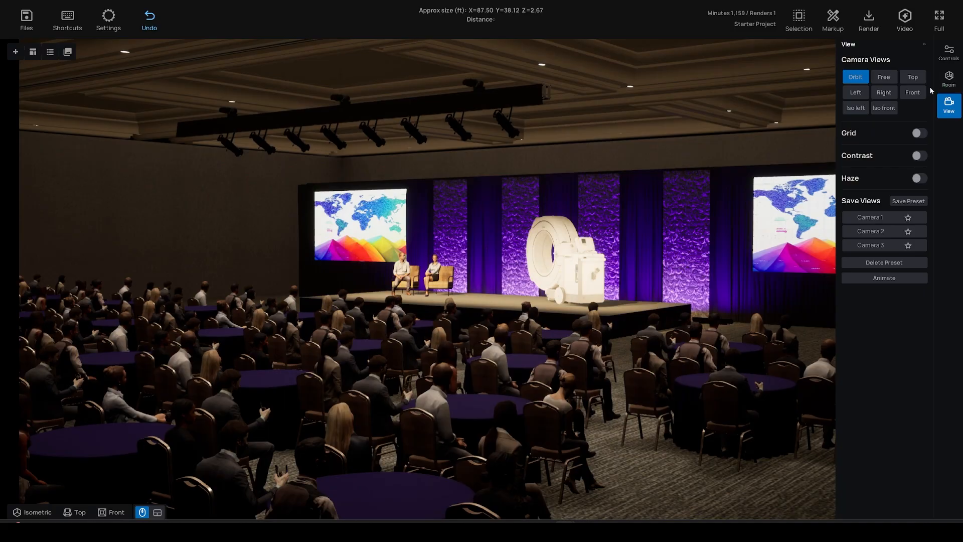
# Start creating a short video and render a new source image from an angled camera view of the stage and audience.
pyautogui.click(906, 18)
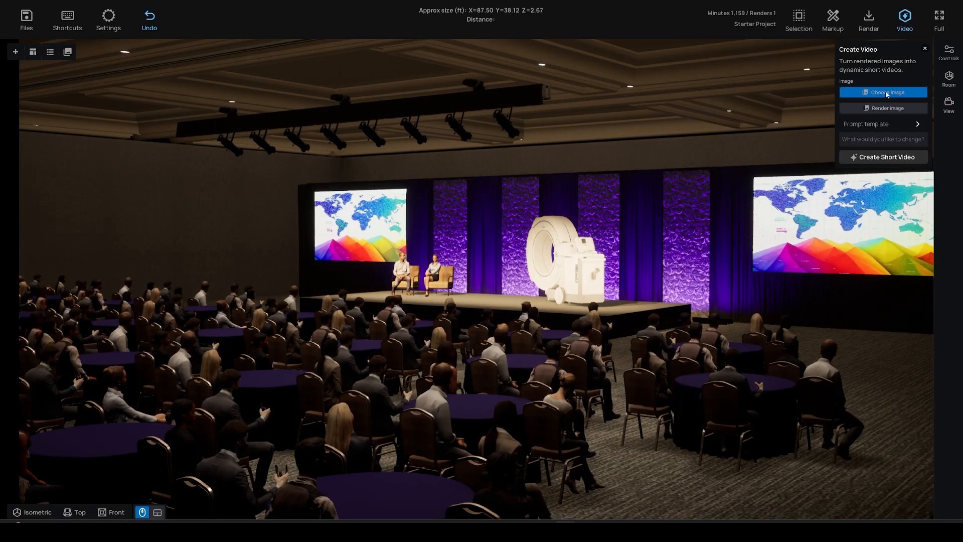
pyautogui.click(881, 109)
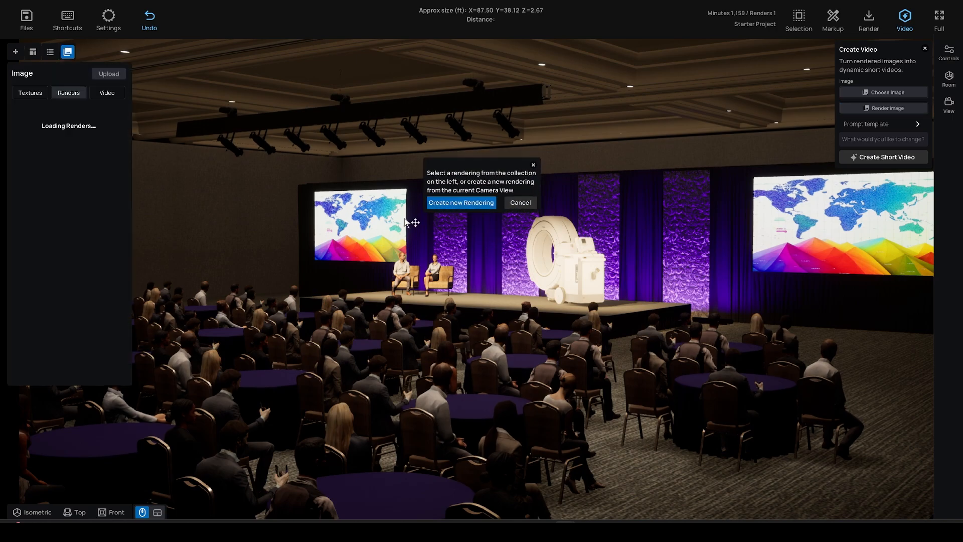
pyautogui.moveTo(434, 322); pyautogui.dragTo(448, 325)
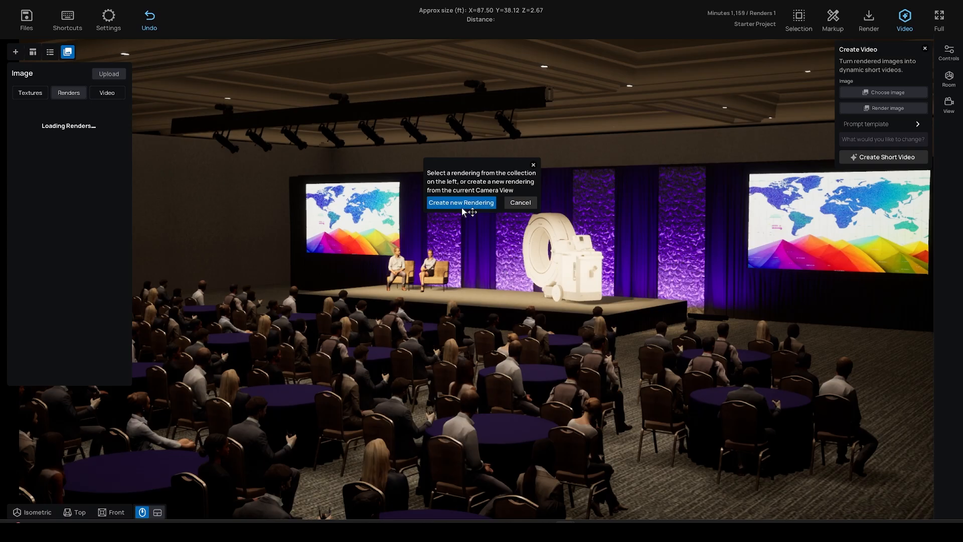
pyautogui.moveTo(426, 267); pyautogui.dragTo(441, 274)
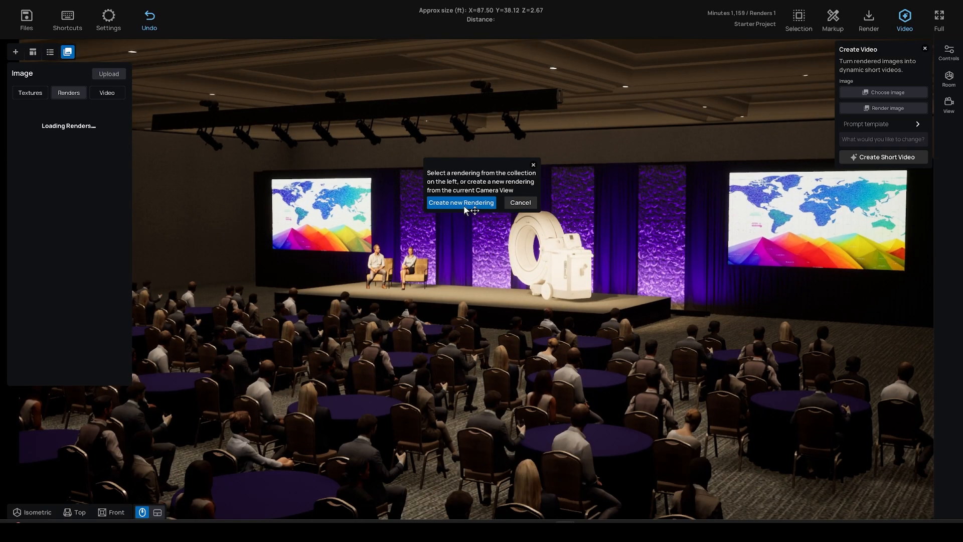
pyautogui.click(464, 206)
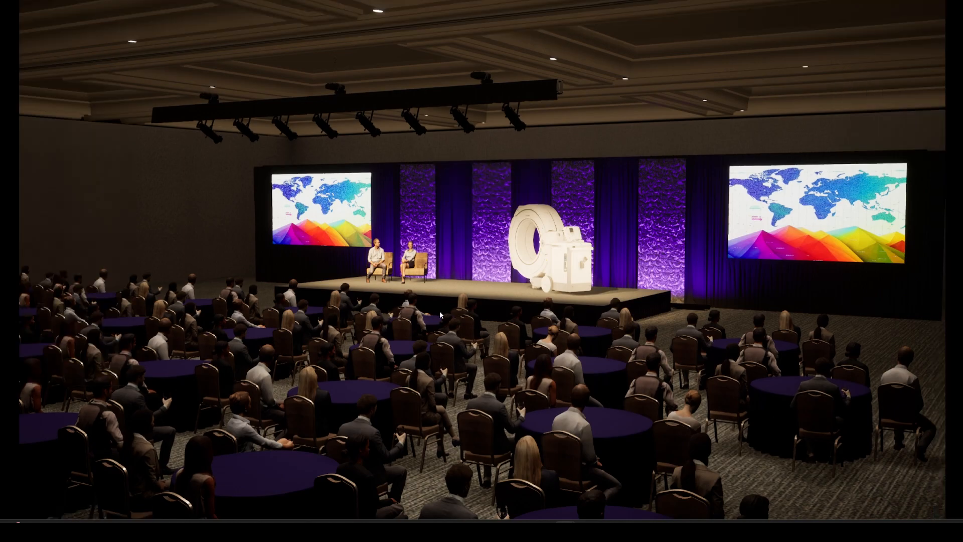
# Add the new ballroom render as the video's source image and generate the video with the prompt template "Add movement to the lighting and haze".
pyautogui.moveTo(381, 289); pyautogui.dragTo(287, 275, button='middle')
pyautogui.click(118, 514)
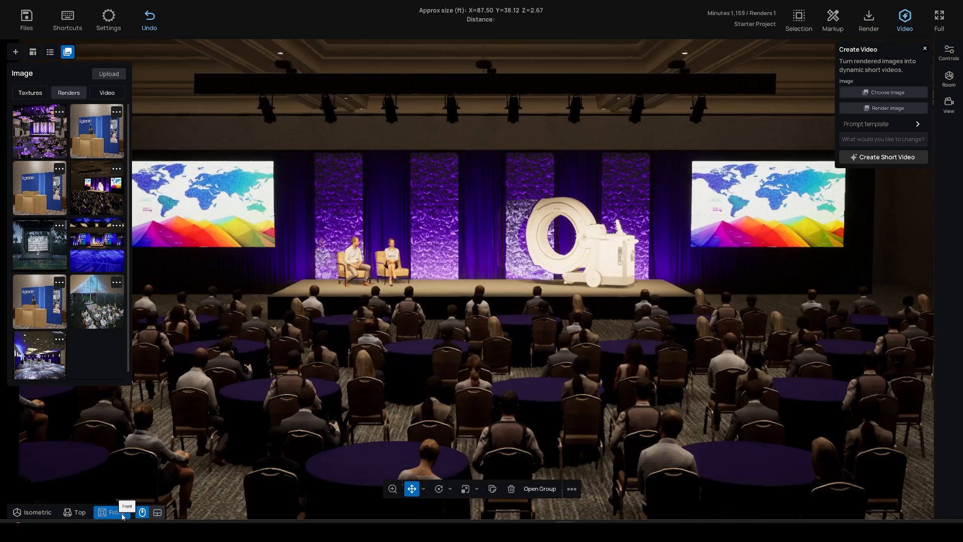
pyautogui.moveTo(379, 297); pyautogui.dragTo(144, 201, button='middle')
pyautogui.moveTo(222, 199); pyautogui.dragTo(258, 210, button='middle')
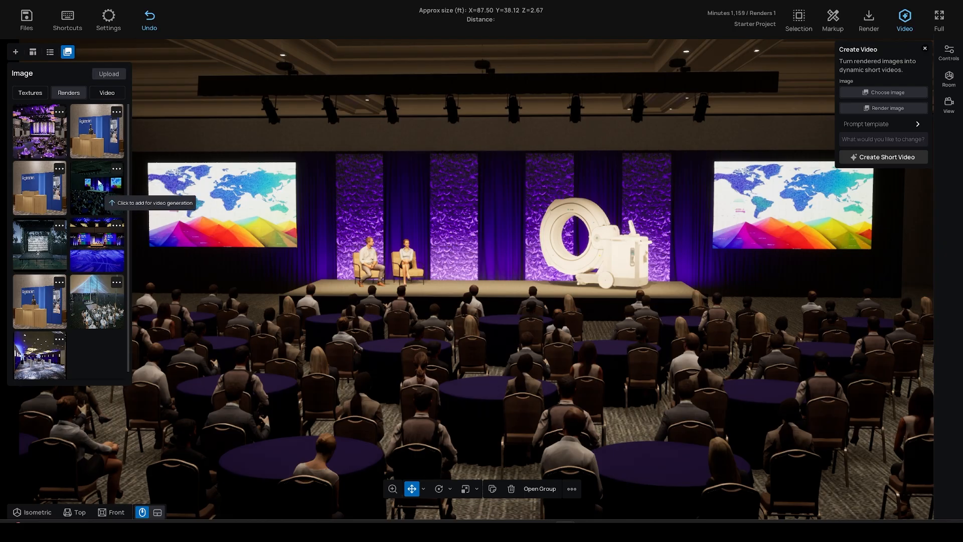
pyautogui.click(103, 198)
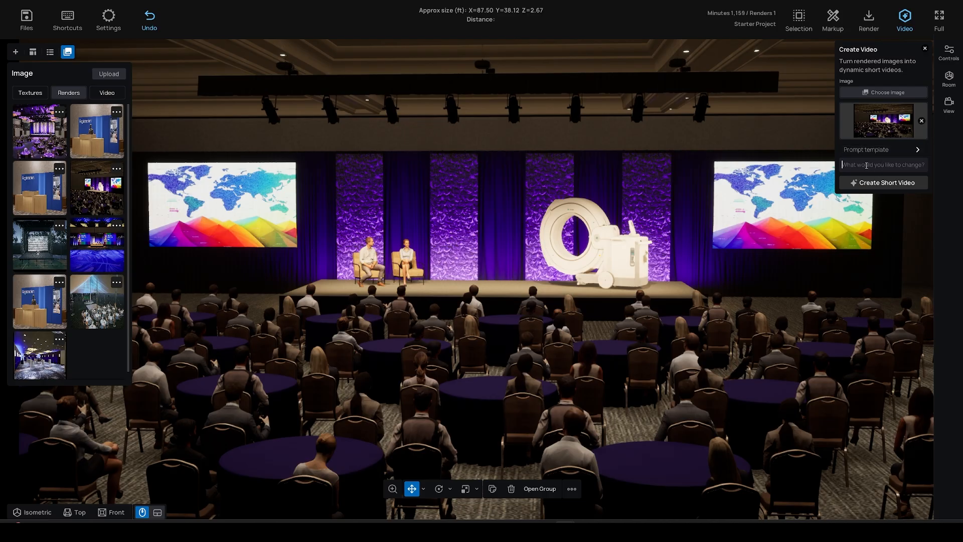
pyautogui.click(893, 150)
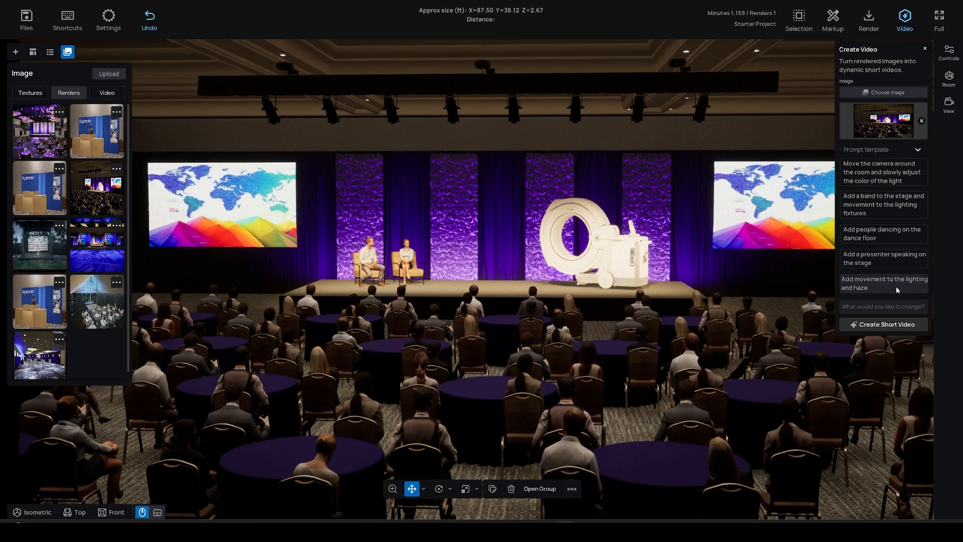
pyautogui.click(879, 289)
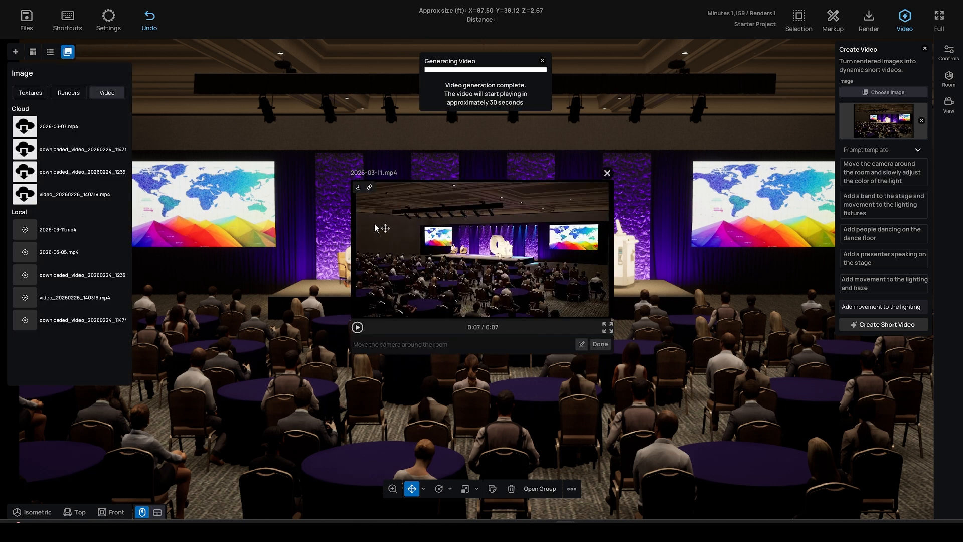
# Enlarge and play the generated video, close the player, and keep the video in the library.
pyautogui.click(607, 327)
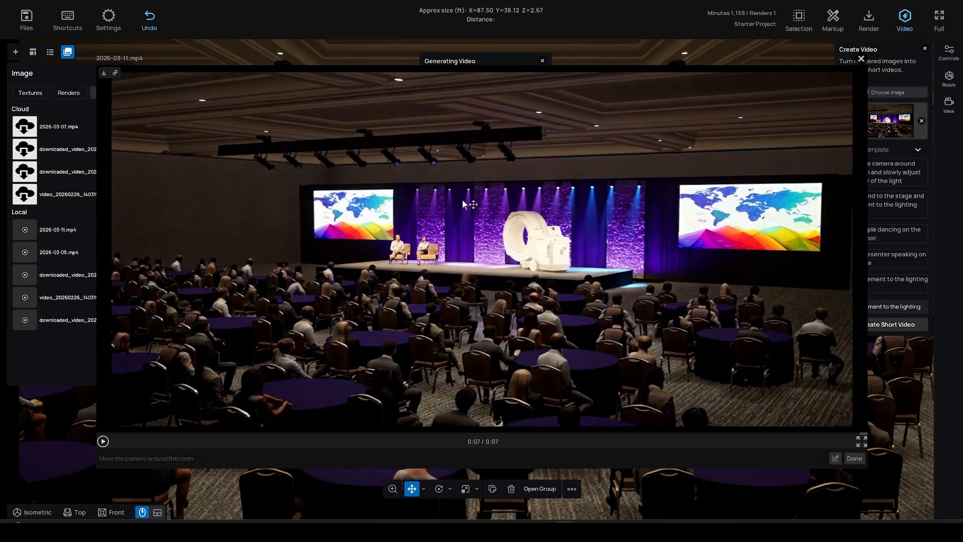
pyautogui.click(103, 441)
pyautogui.click(860, 58)
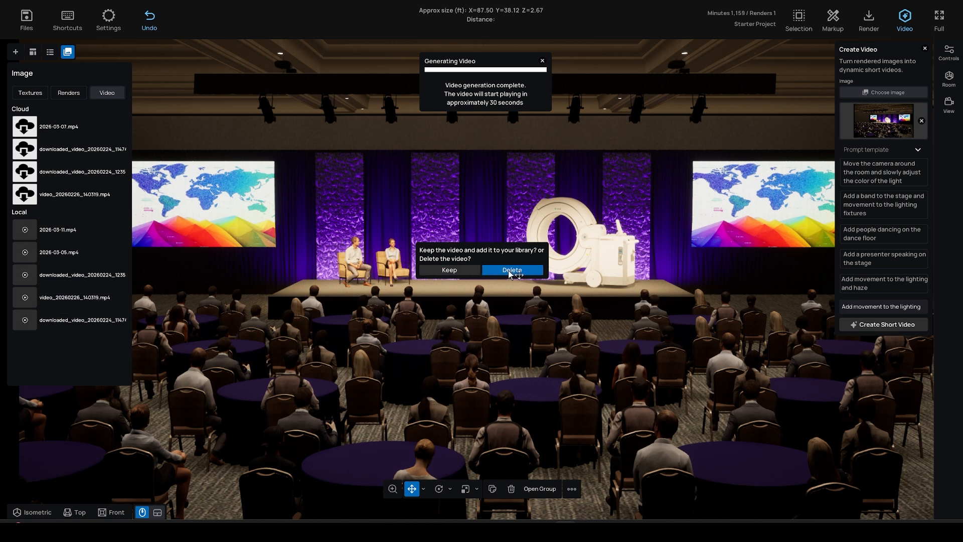
pyautogui.click(451, 273)
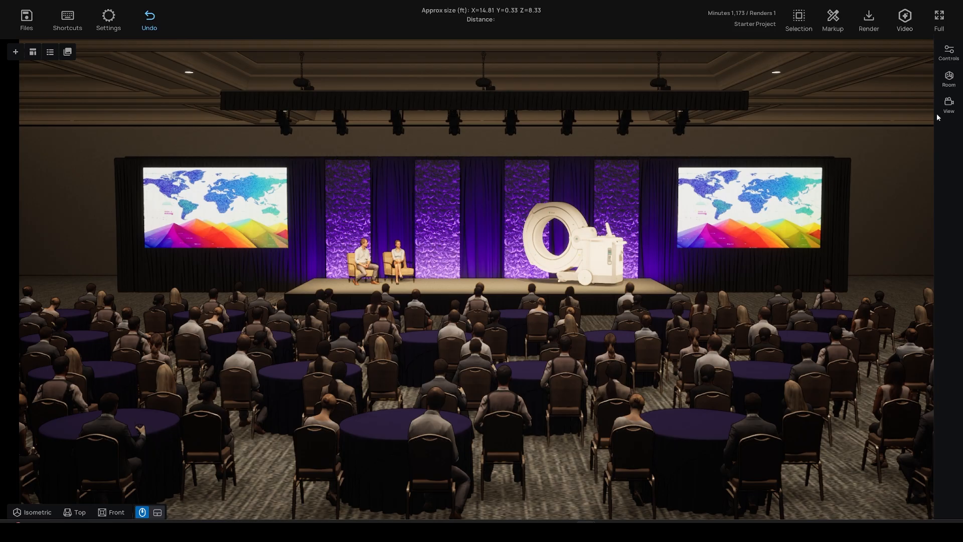
# Switch to the top view and start a new room with a ballroom floor plan image added to draw on top of.
pyautogui.click(948, 105)
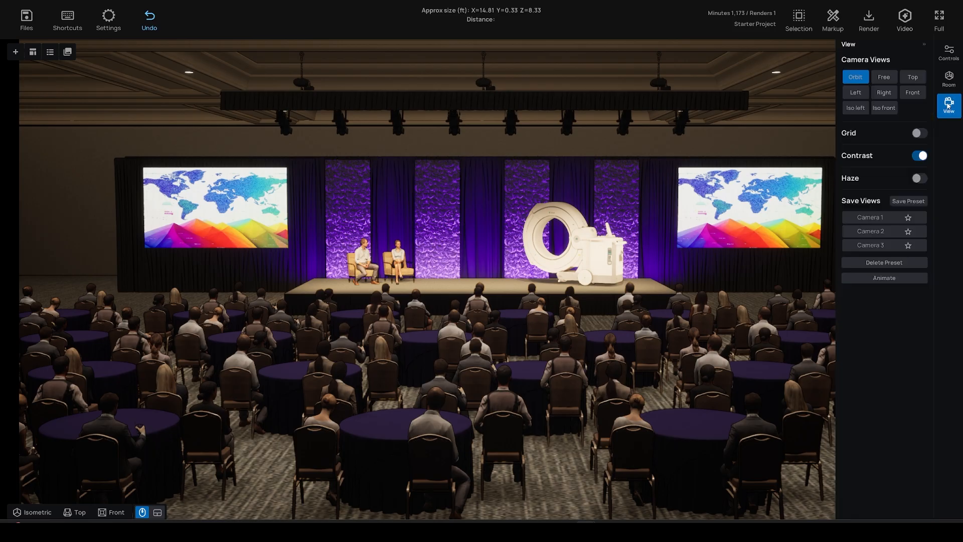
pyautogui.click(913, 78)
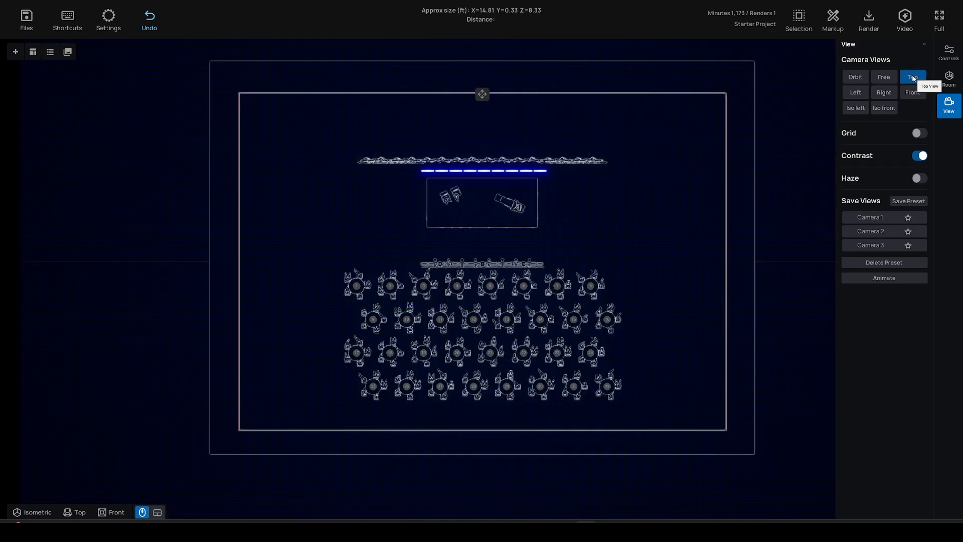
pyautogui.click(950, 105)
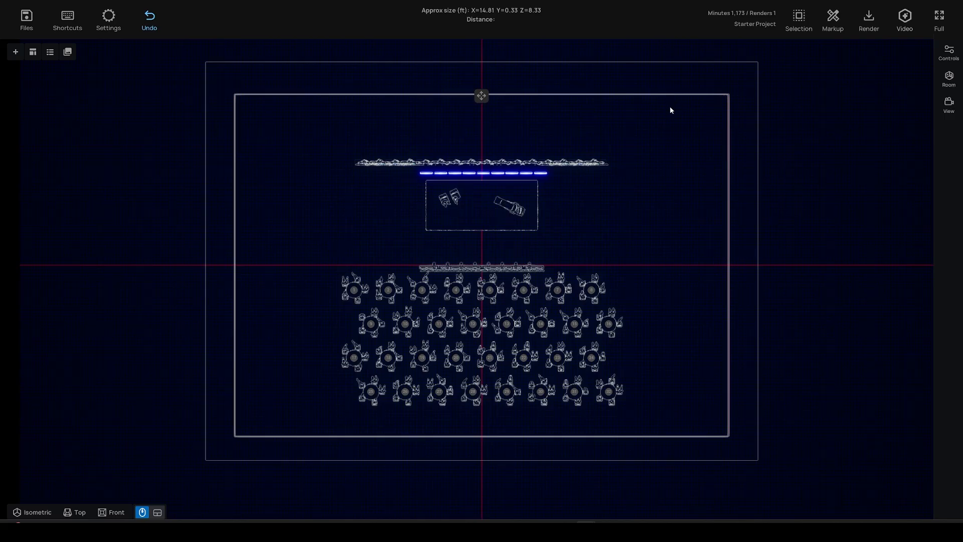
pyautogui.click(948, 79)
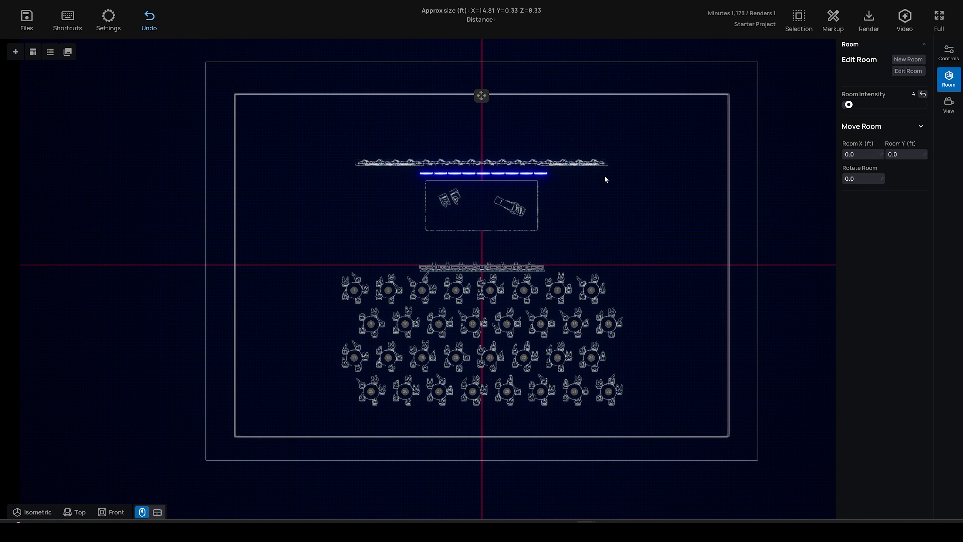
pyautogui.click(907, 59)
pyautogui.click(356, 359)
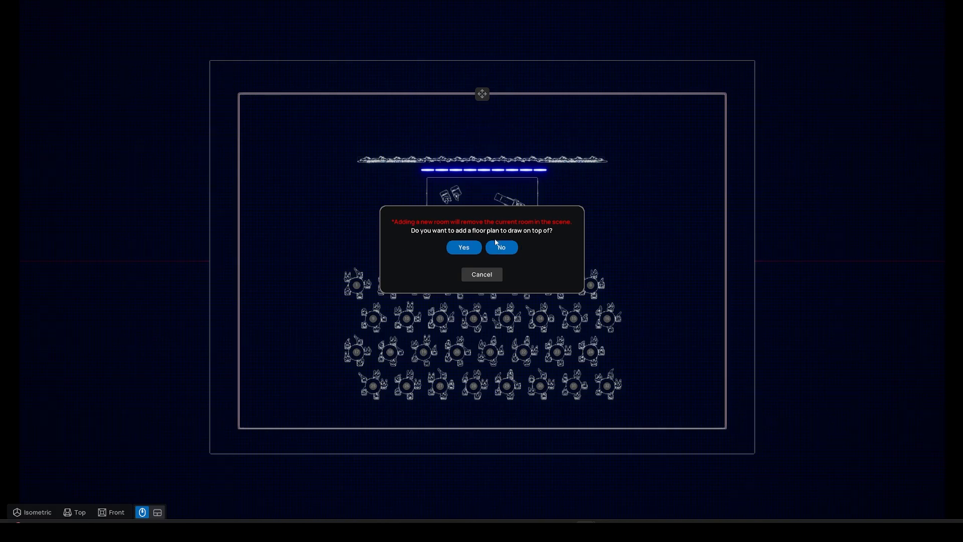
pyautogui.click(464, 247)
pyautogui.click(464, 249)
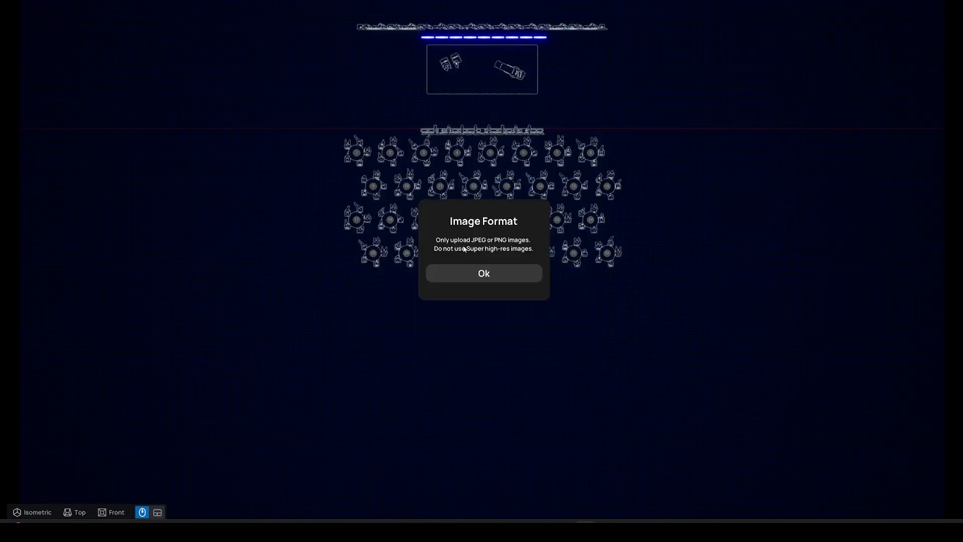
pyautogui.click(462, 274)
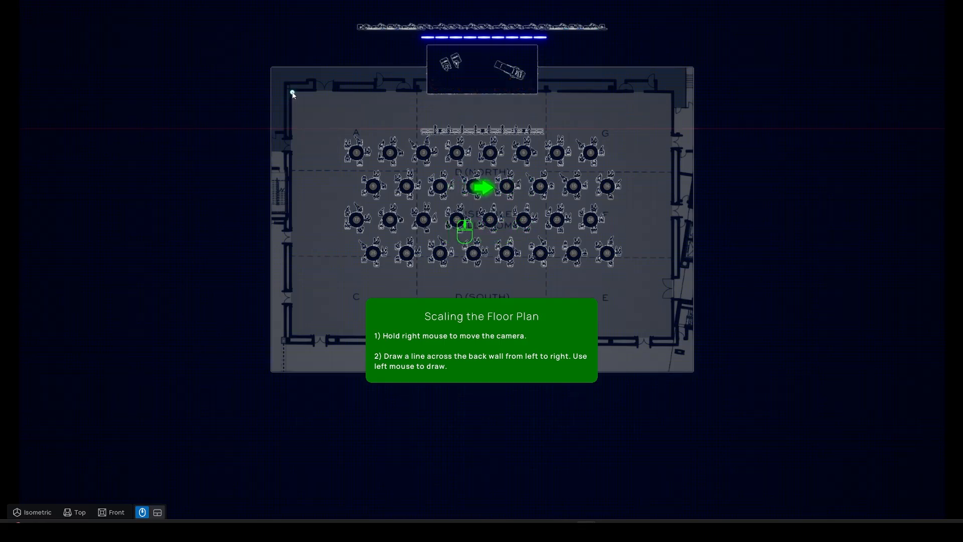
# Scale the floor plan by drawing a reference line across the ballroom's back wall and setting its real length to 160 ft.
pyautogui.moveTo(293, 94); pyautogui.dragTo(673, 94)
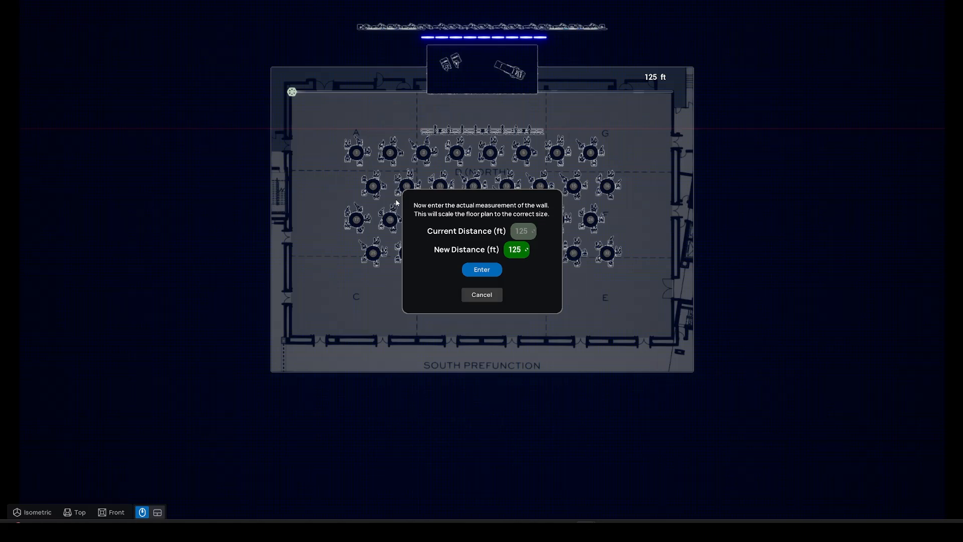
pyautogui.click(517, 249)
pyautogui.write('160')
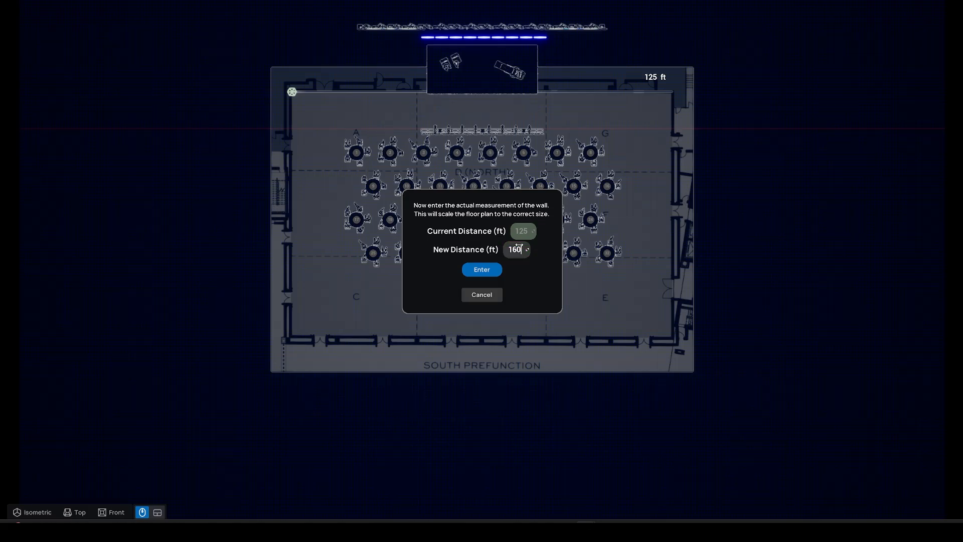
pyautogui.click(480, 268)
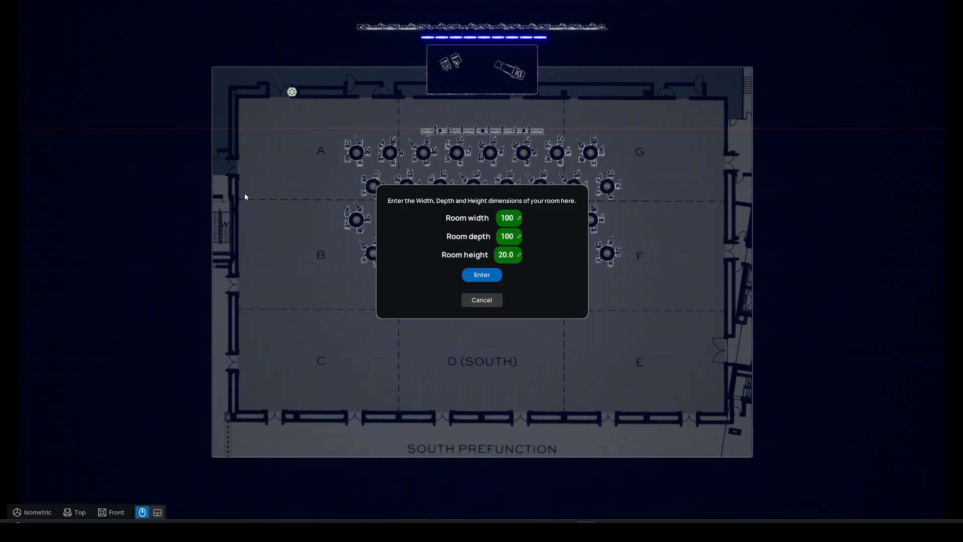
# Create the room with a width of 160 ft, a depth of 100 ft and a height of 20 ft.
pyautogui.click(513, 219)
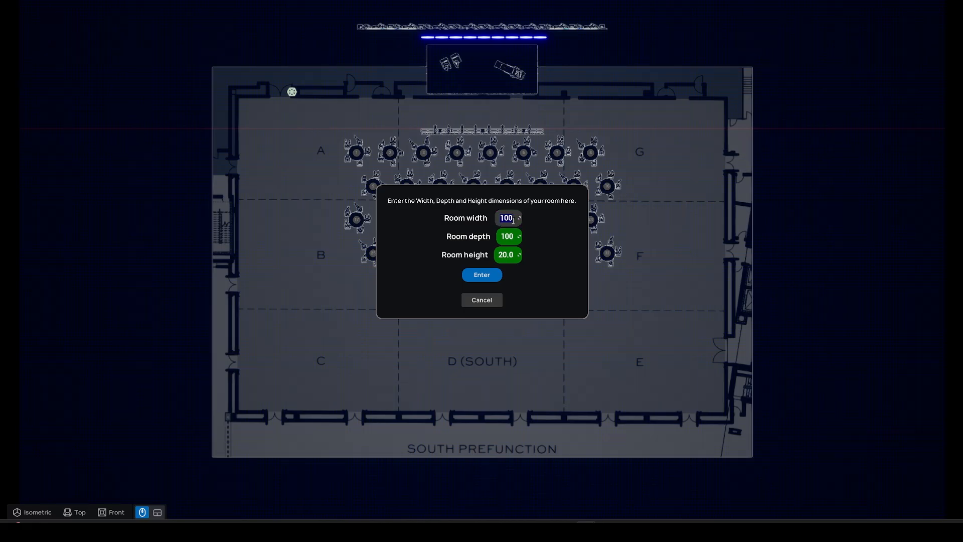
pyautogui.write('160')
pyautogui.click(517, 236)
pyautogui.click(516, 235)
pyautogui.write('00')
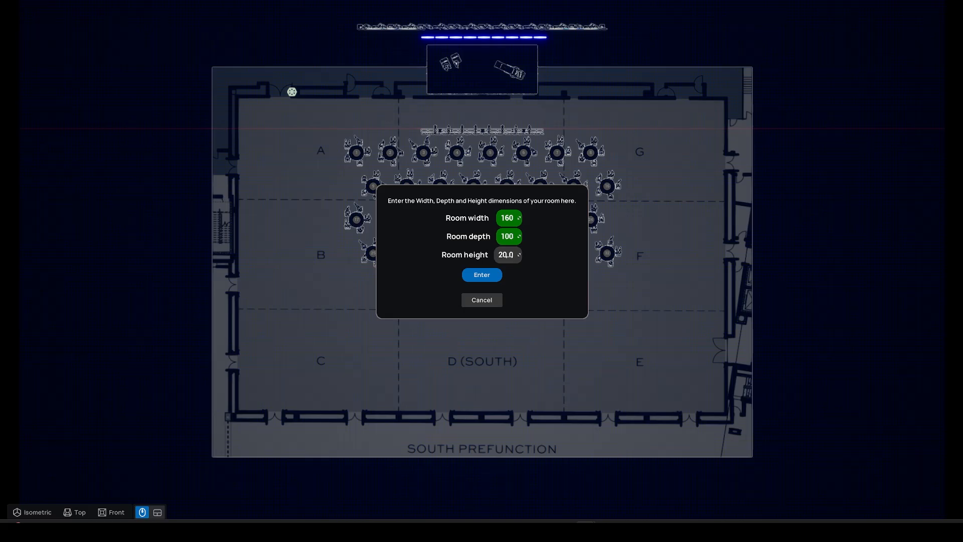
pyautogui.click(494, 277)
pyautogui.click(475, 275)
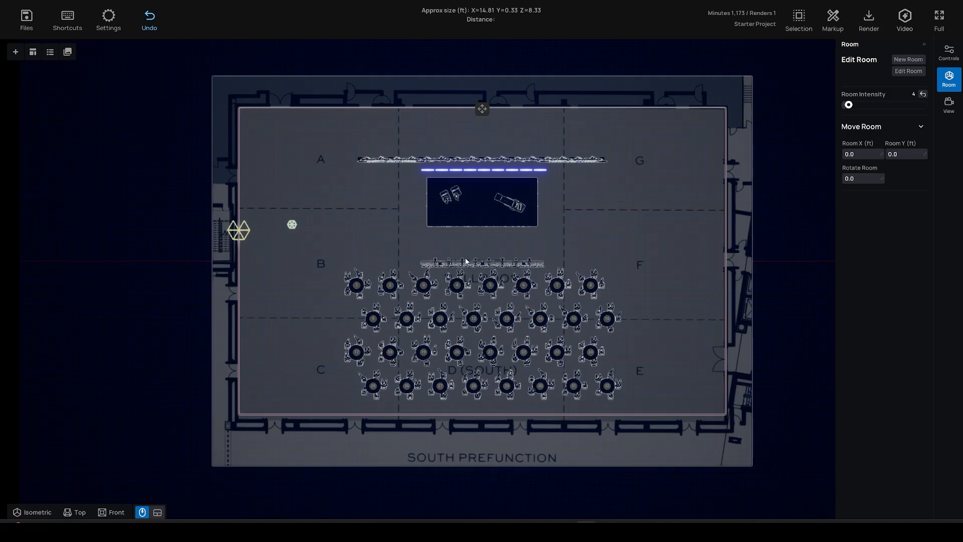
# Shift the room to a Y position of 11 ft so its back wall sits farther behind the stage set.
pyautogui.scroll(-2, 168, 267)
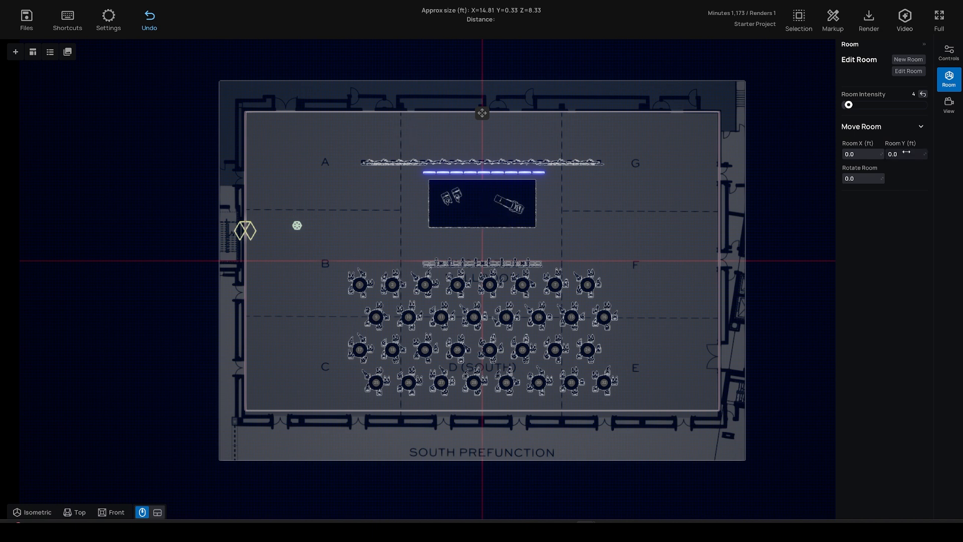
pyautogui.moveTo(918, 155)
pyautogui.mouseDown()
pyautogui.moveTo(929, 154)
pyautogui.moveTo(908, 155)
pyautogui.mouseUp()
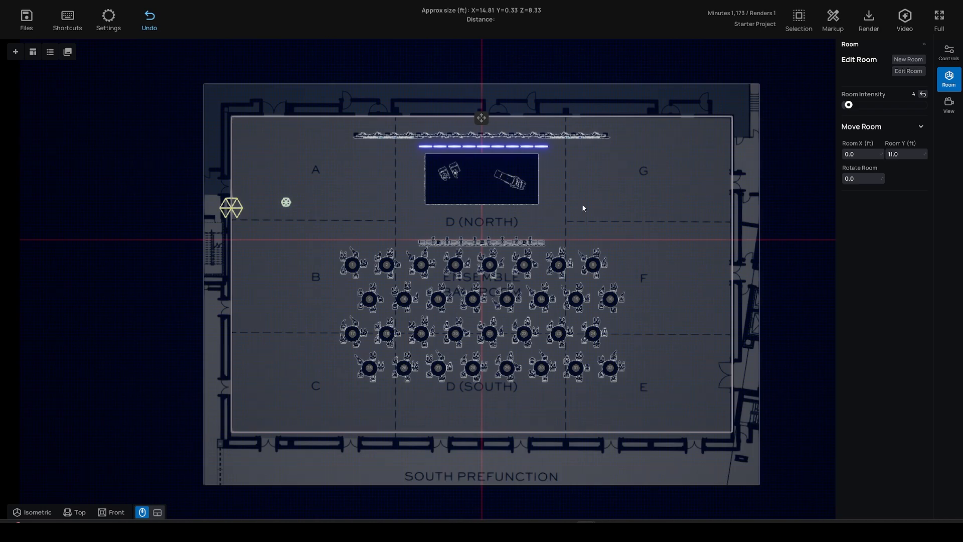
pyautogui.click(949, 103)
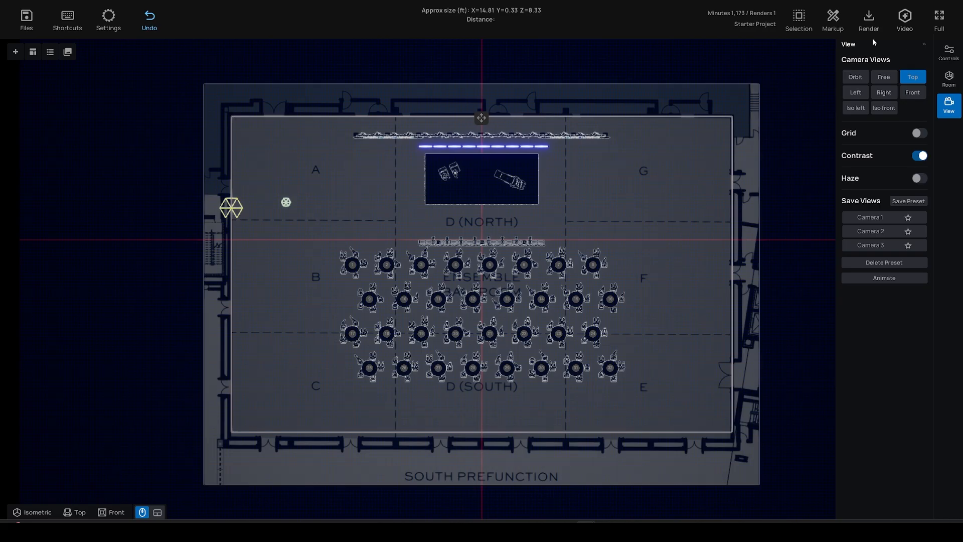
pyautogui.click(949, 79)
pyautogui.click(834, 20)
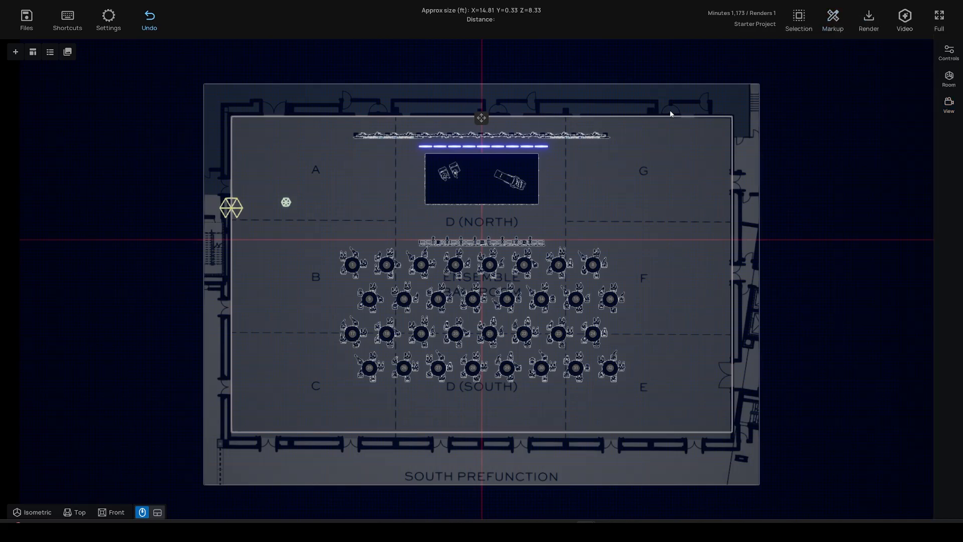
# Add a length measurement to the truss between the stage and the tables, and move its ruler slightly toward the tables.
pyautogui.scroll(5, 551, 250)
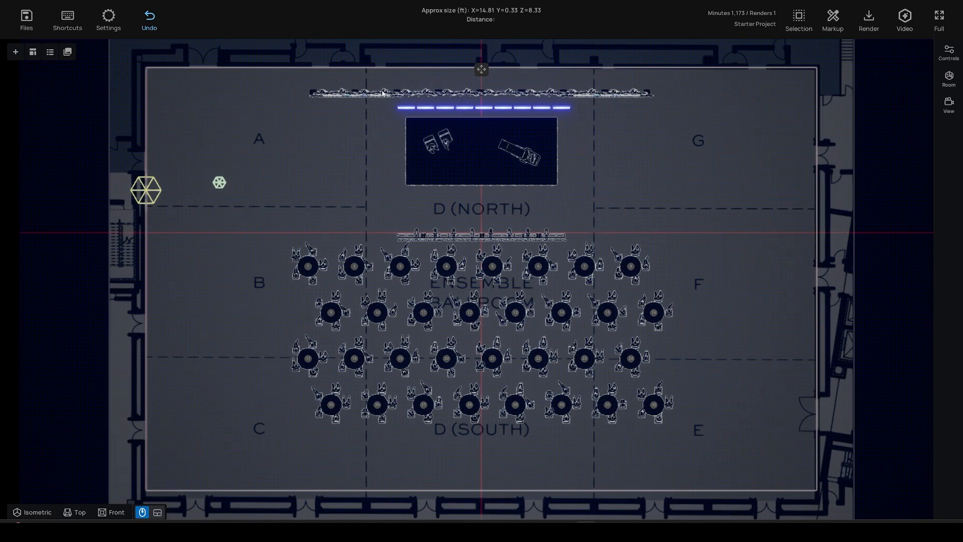
pyautogui.click(570, 234)
pyautogui.scroll(1, 570, 236)
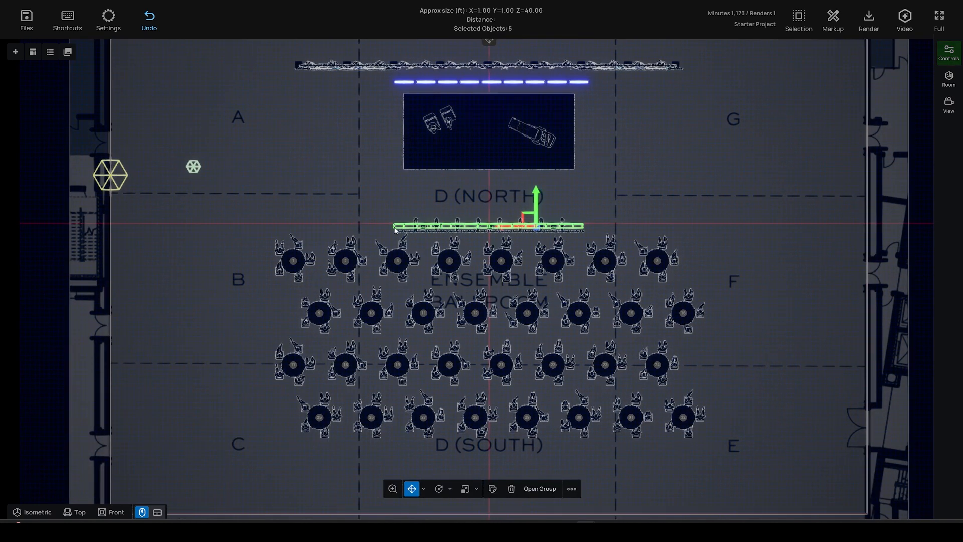
pyautogui.click(572, 489)
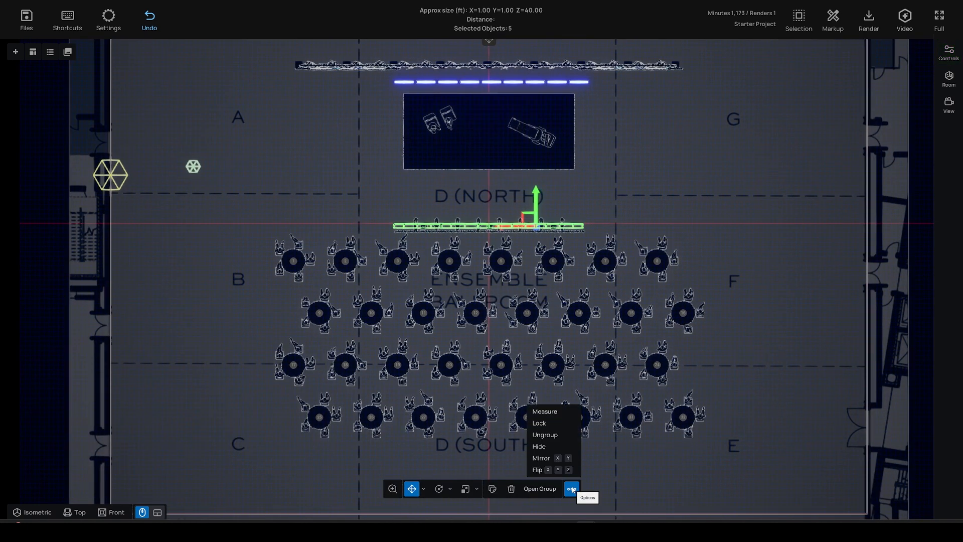
pyautogui.click(562, 415)
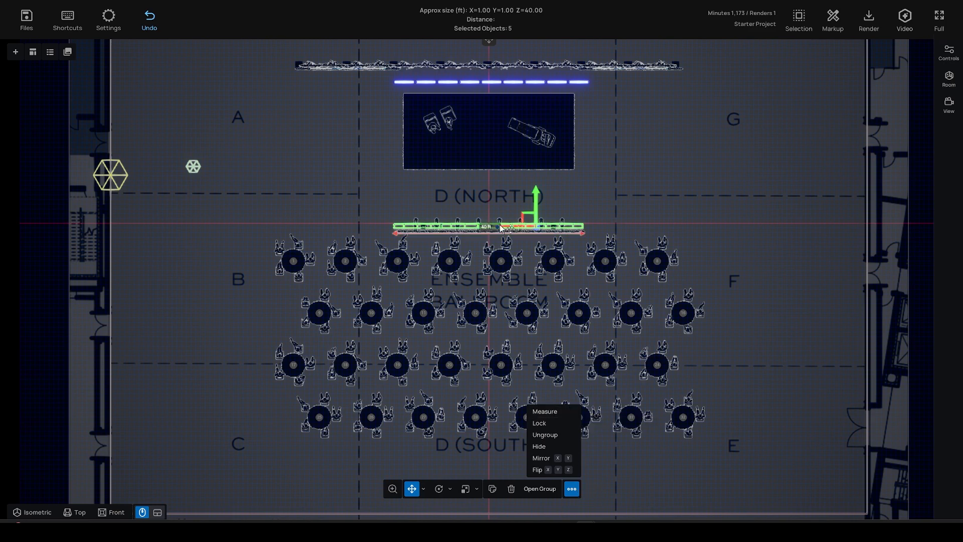
pyautogui.click(544, 233)
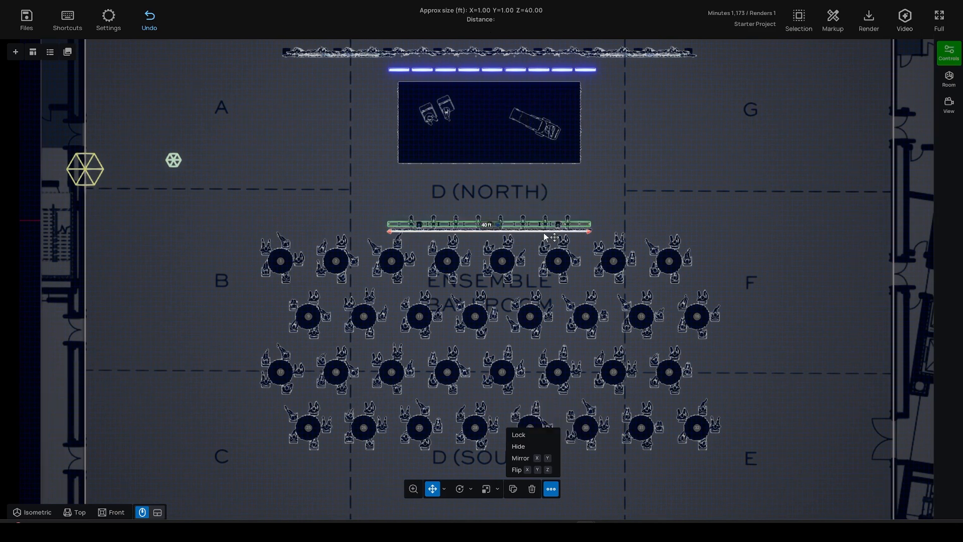
pyautogui.moveTo(490, 199); pyautogui.dragTo(491, 207)
pyautogui.click(438, 198)
# Try a length of 50 ft on the front truss ruler, and set it back to 40 ft.
pyautogui.scroll(1, 489, 230)
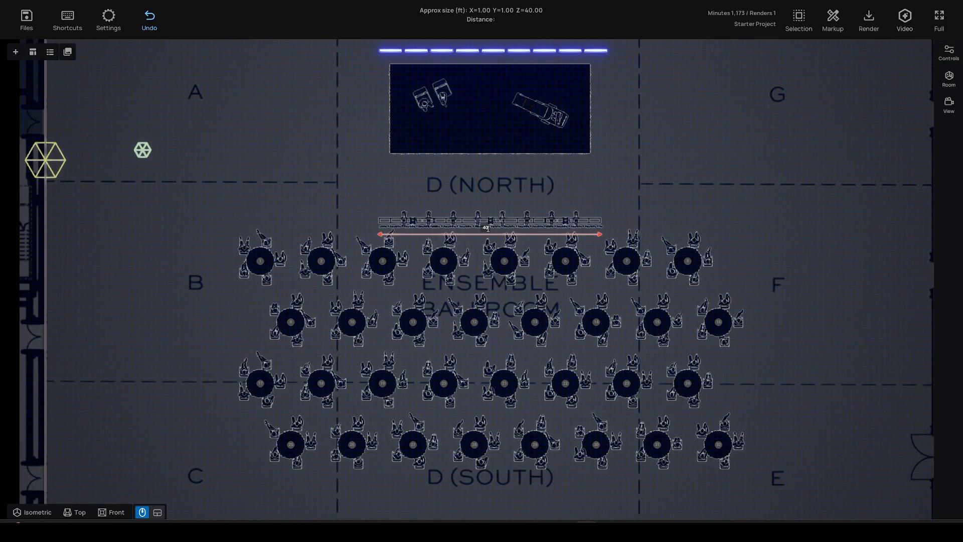
pyautogui.write('50')
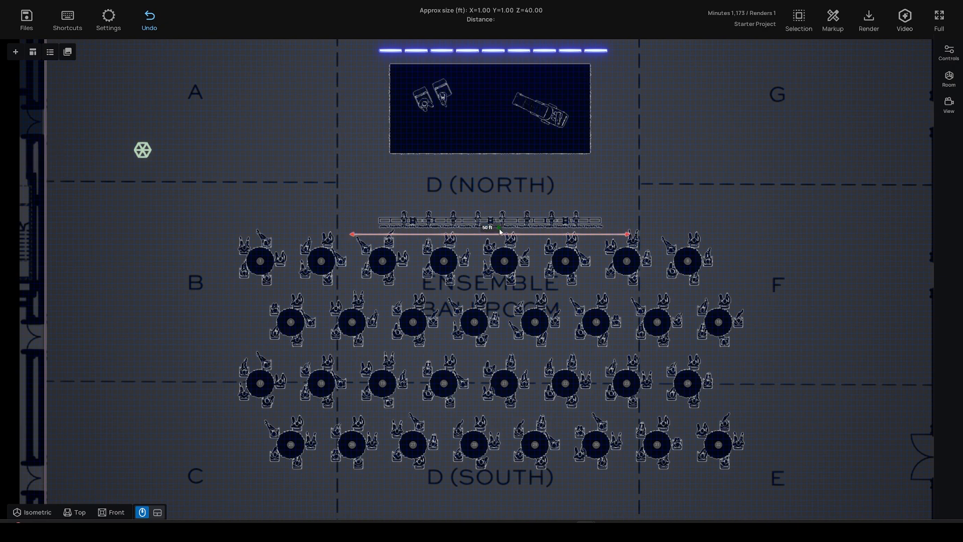
pyautogui.write('40')
pyautogui.press('Return')
# Add a width measurement to the grouped stage deck and place its ruler just off the stage's front edge.
pyautogui.moveTo(535, 184); pyautogui.dragTo(521, 226, button='right')
pyautogui.scroll(-1, 519, 220)
pyautogui.click(517, 207)
pyautogui.click(572, 489)
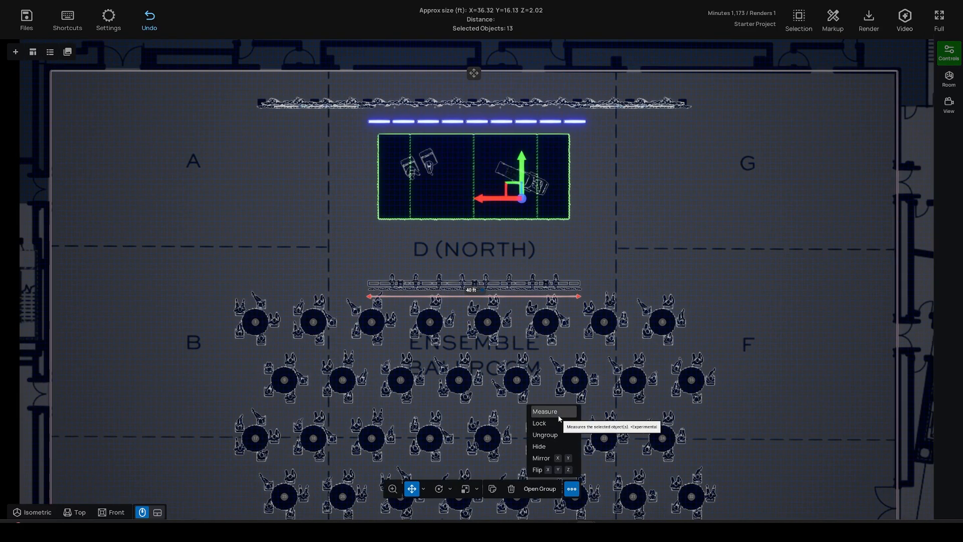
pyautogui.click(597, 249)
pyautogui.moveTo(577, 228); pyautogui.dragTo(580, 251, button='right')
pyautogui.scroll(-1, 580, 251)
pyautogui.click(799, 19)
pyautogui.click(566, 210)
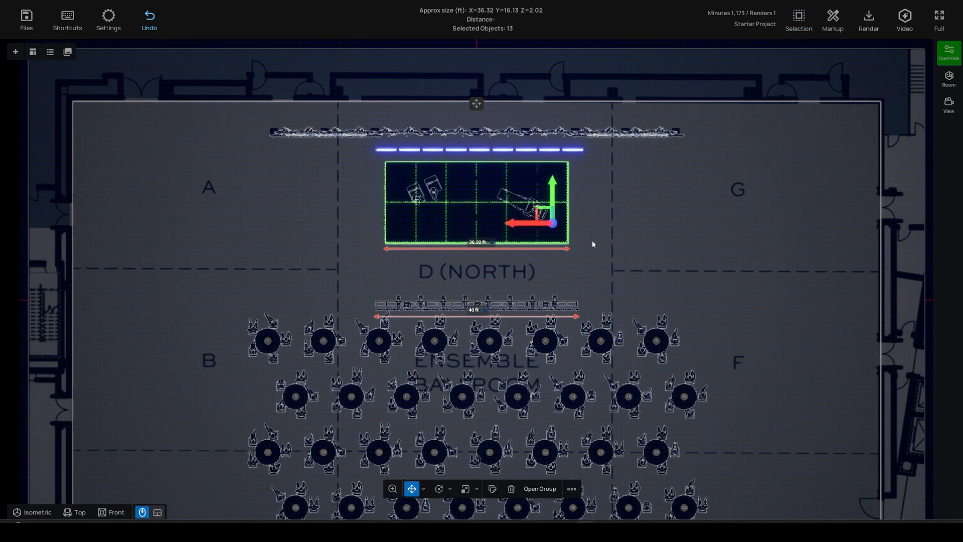
pyautogui.click(577, 213)
# Draw a ruler about 16 ft long beside the stage's right edge to mark its depth.
pyautogui.click(833, 19)
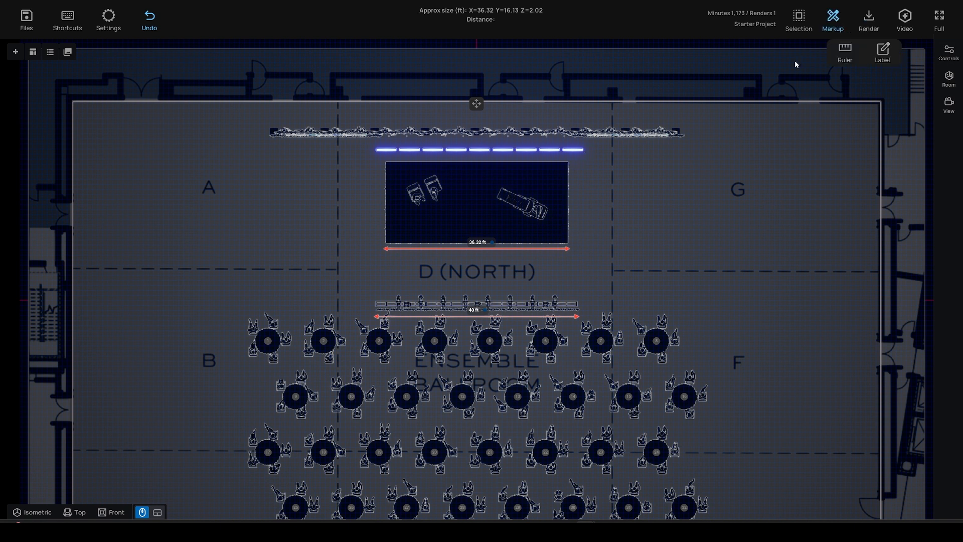
pyautogui.click(846, 55)
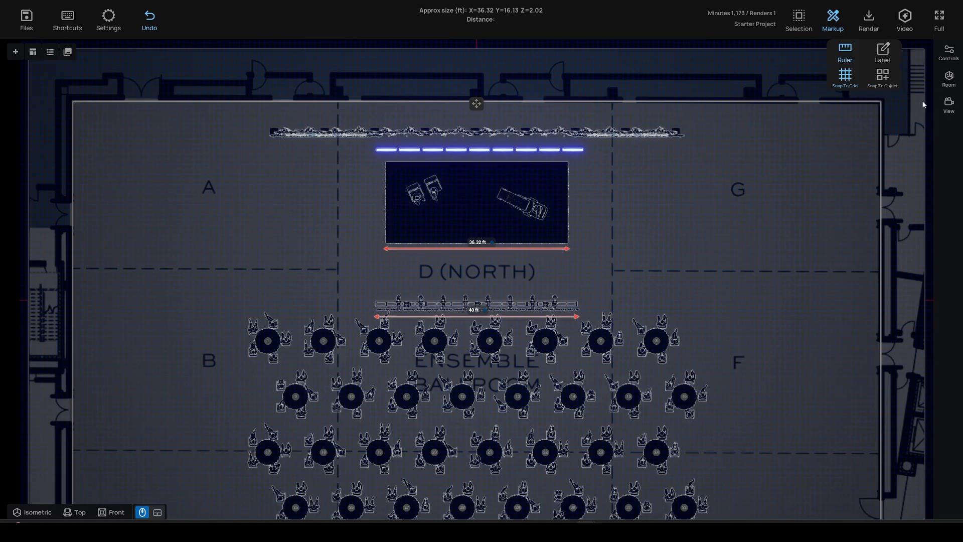
pyautogui.moveTo(575, 246)
pyautogui.mouseDown()
pyautogui.moveTo(573, 163)
pyautogui.moveTo(571, 245)
pyautogui.moveTo(574, 236)
pyautogui.mouseUp()
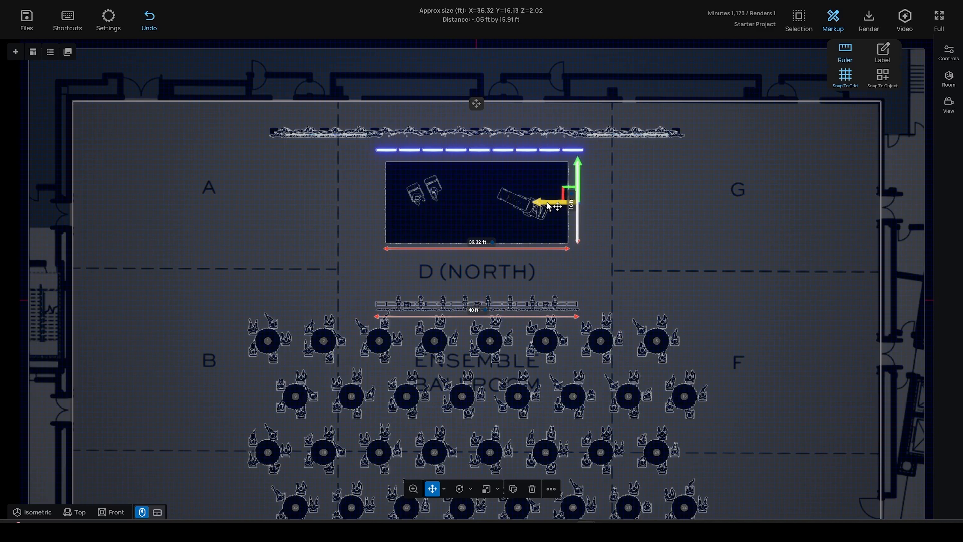
pyautogui.click(582, 206)
pyautogui.moveTo(481, 257); pyautogui.dragTo(488, 265, button='middle')
pyautogui.scroll(1, 488, 265)
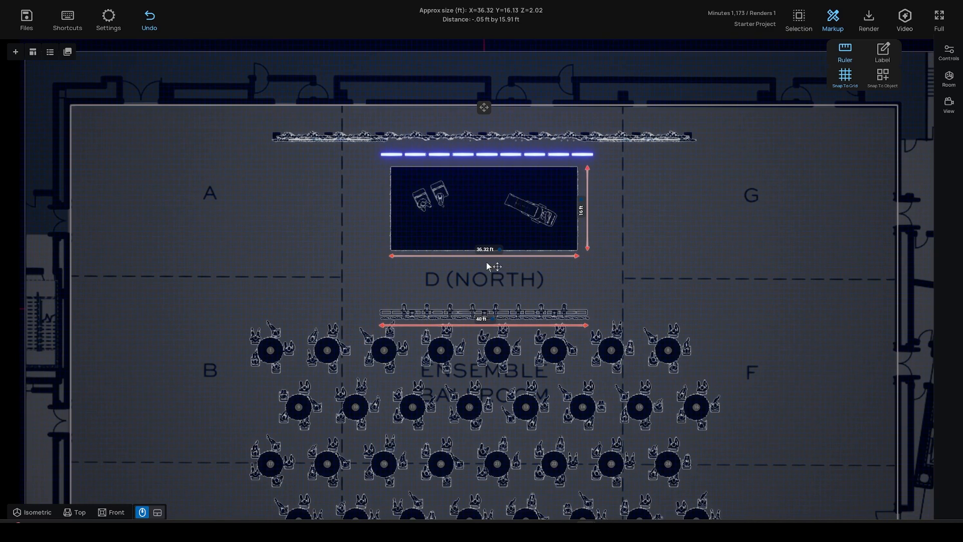
pyautogui.moveTo(541, 170); pyautogui.dragTo(544, 174, button='middle')
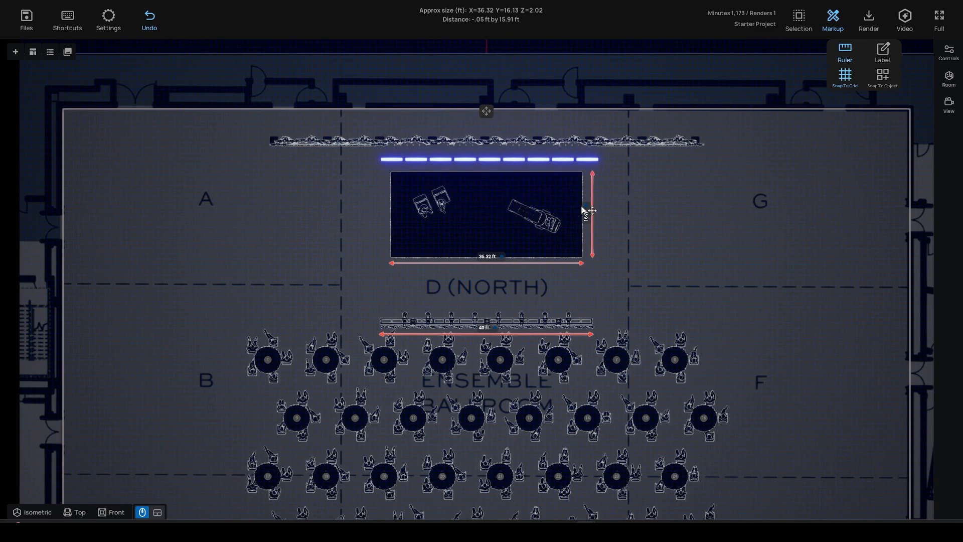
# Add a label reading "36 x 16 x 2ft" and place it on the stage near the chairs.
pyautogui.click(883, 52)
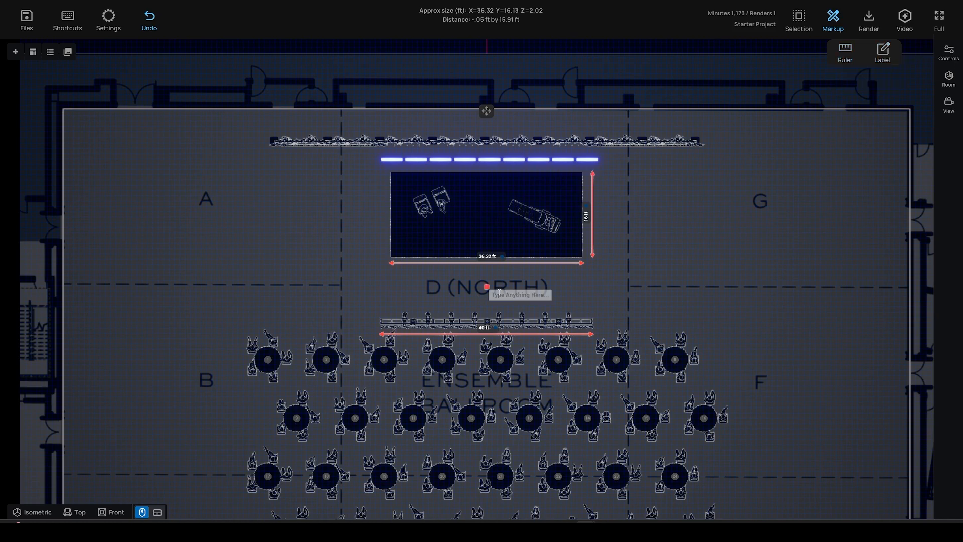
pyautogui.write('36')
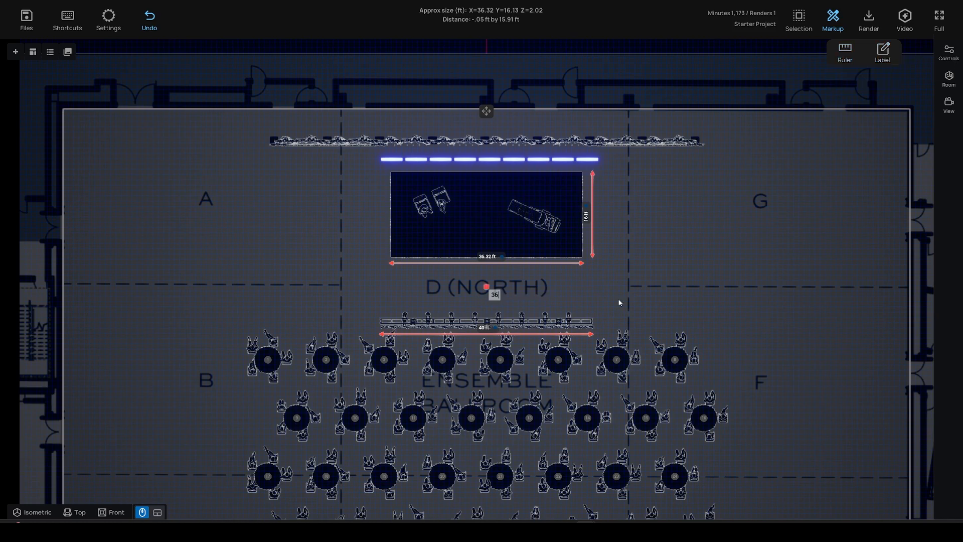
pyautogui.write(' x')
pyautogui.moveTo(486, 290); pyautogui.dragTo(457, 210)
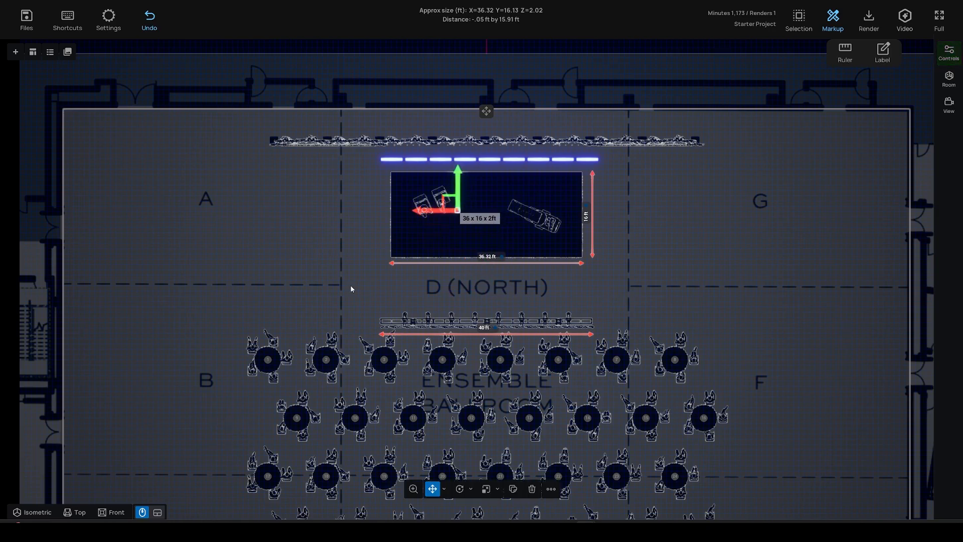
pyautogui.click(364, 291)
pyautogui.click(458, 211)
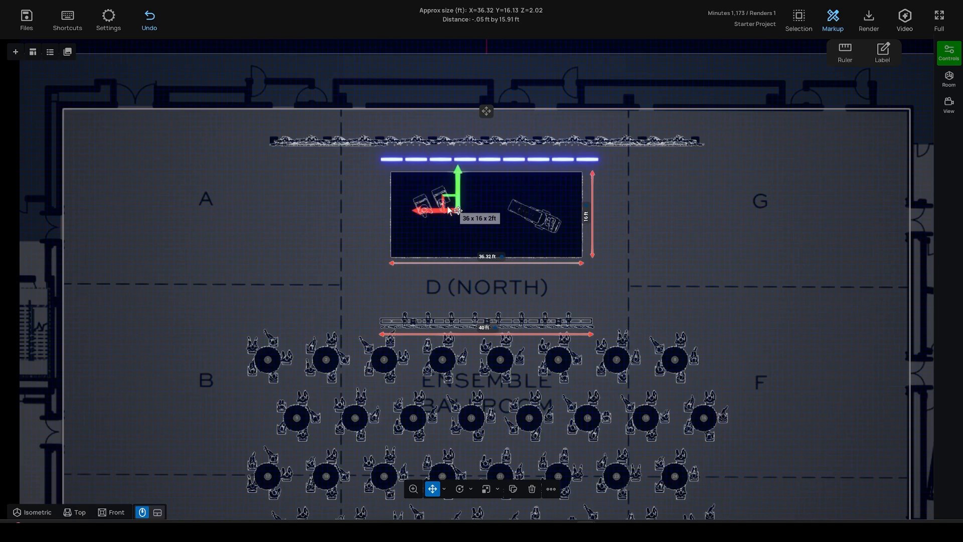
pyautogui.moveTo(451, 202); pyautogui.dragTo(456, 211)
pyautogui.click(484, 228)
# Draw a ruler about 5 ft long from the room's back wall to the truss behind the stage.
pyautogui.moveTo(733, 228); pyautogui.dragTo(730, 246, button='right')
pyautogui.scroll(-2, 731, 229)
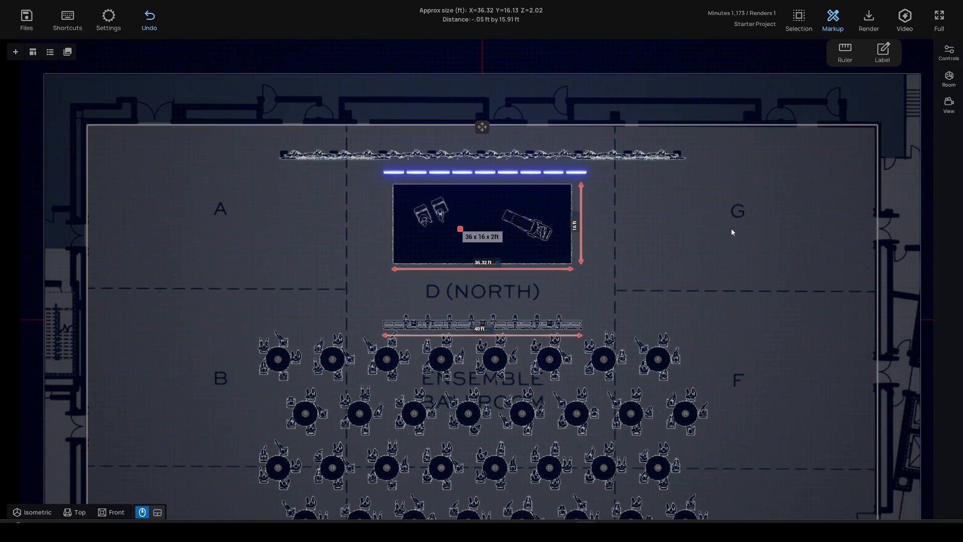
pyautogui.moveTo(370, 158); pyautogui.dragTo(373, 150, button='right')
pyautogui.scroll(-2, 277, 197)
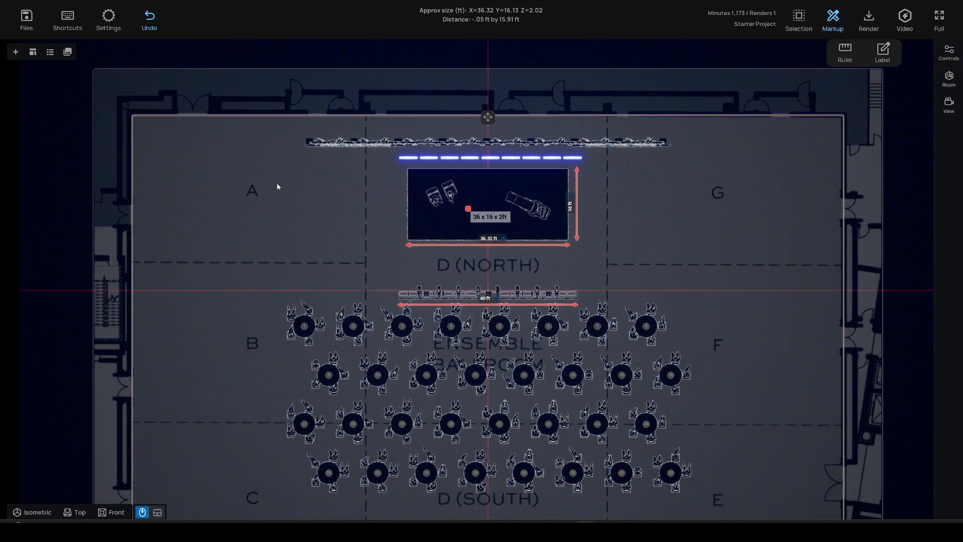
pyautogui.moveTo(854, 78)
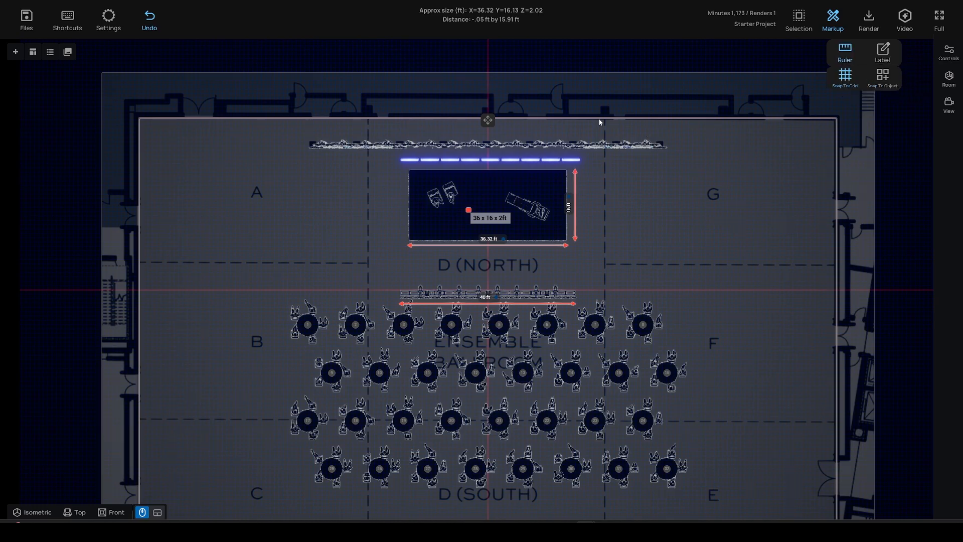
pyautogui.moveTo(594, 122); pyautogui.dragTo(596, 146)
pyautogui.moveTo(622, 218); pyautogui.dragTo(628, 195, button='middle')
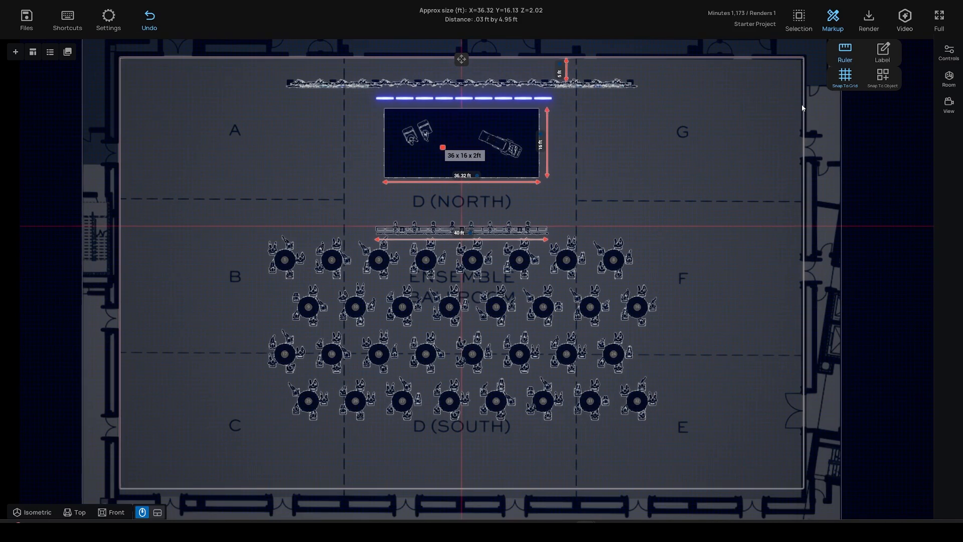
pyautogui.moveTo(802, 97); pyautogui.dragTo(536, 103)
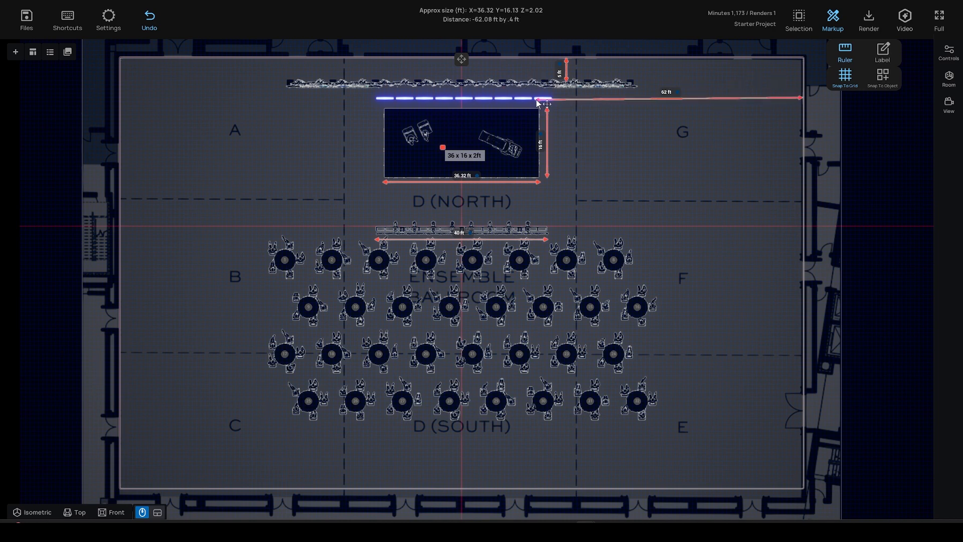
pyautogui.click(663, 99)
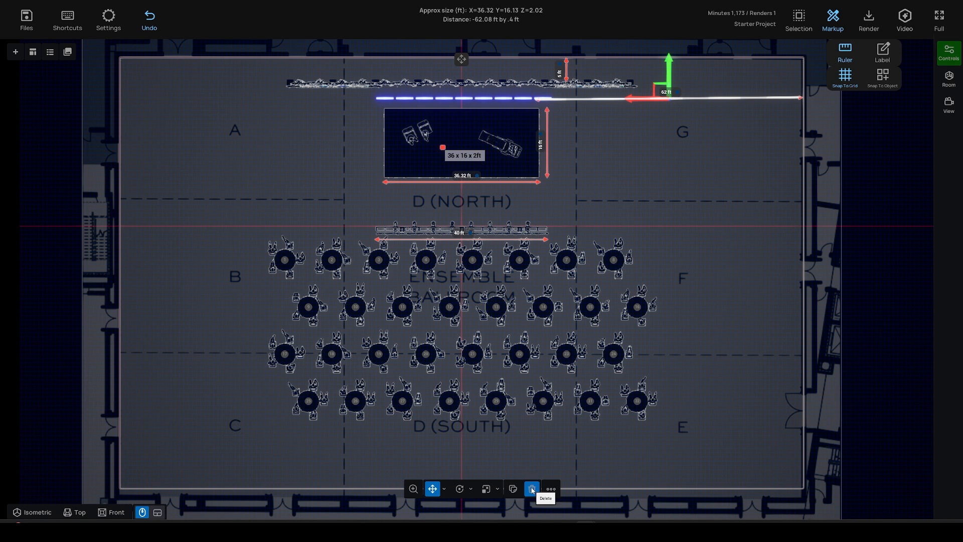
pyautogui.click(532, 489)
# Draw a straight ruler about 62 ft long between the stage's right edge and the side wall, and adjust its position toward the stage's front.
pyautogui.moveTo(801, 107)
pyautogui.mouseDown()
pyautogui.moveTo(539, 109)
pyautogui.moveTo(793, 102)
pyautogui.moveTo(804, 111)
pyautogui.mouseUp()
pyautogui.click(787, 109)
pyautogui.moveTo(671, 78); pyautogui.dragTo(672, 86)
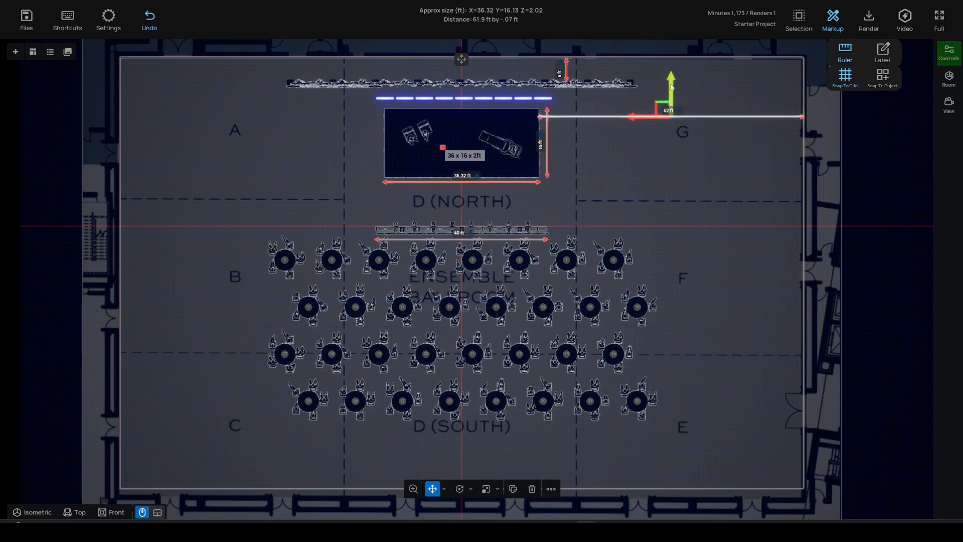
# Move the whole group of banquet tables and chairs farther back from the stage.
pyautogui.click(609, 135)
pyautogui.scroll(3, 609, 141)
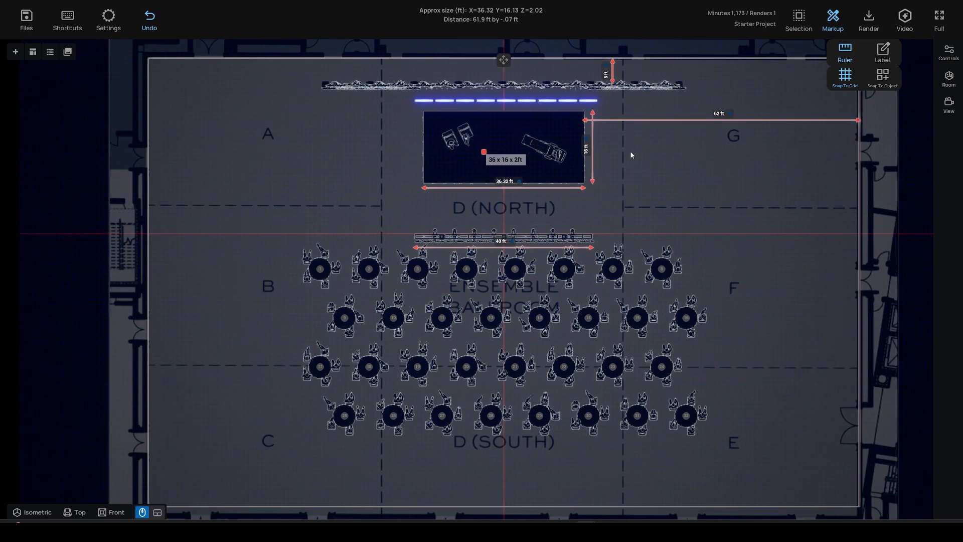
pyautogui.scroll(-2, 631, 155)
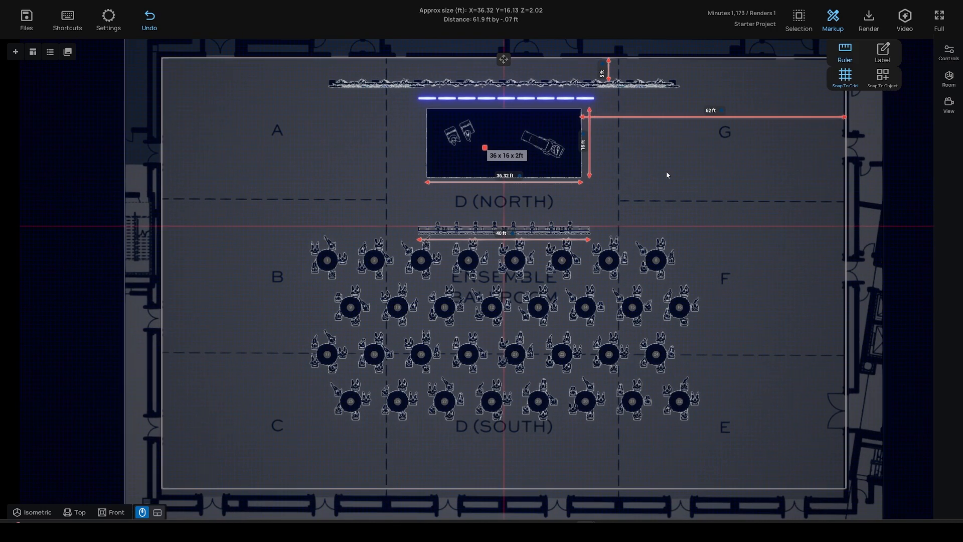
pyautogui.scroll(-2, 664, 174)
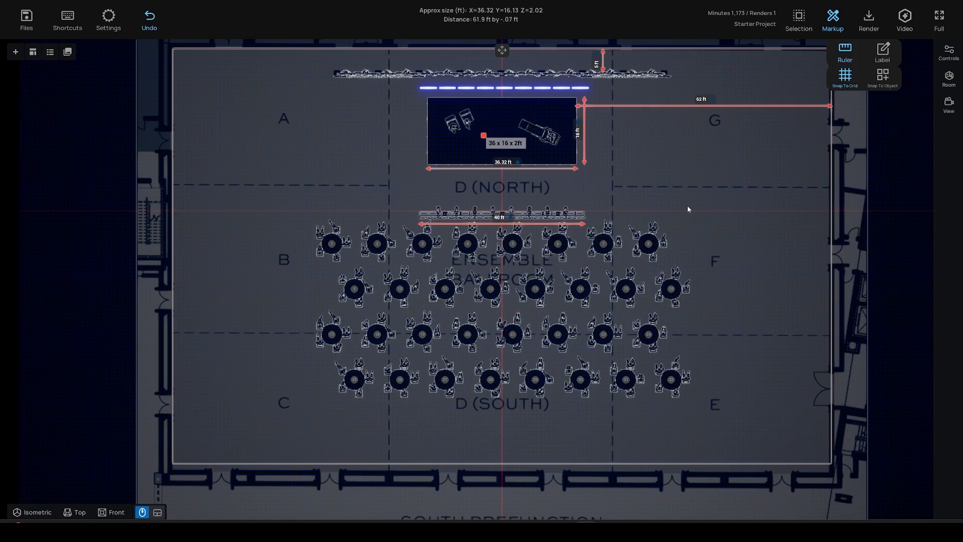
pyautogui.click(648, 257)
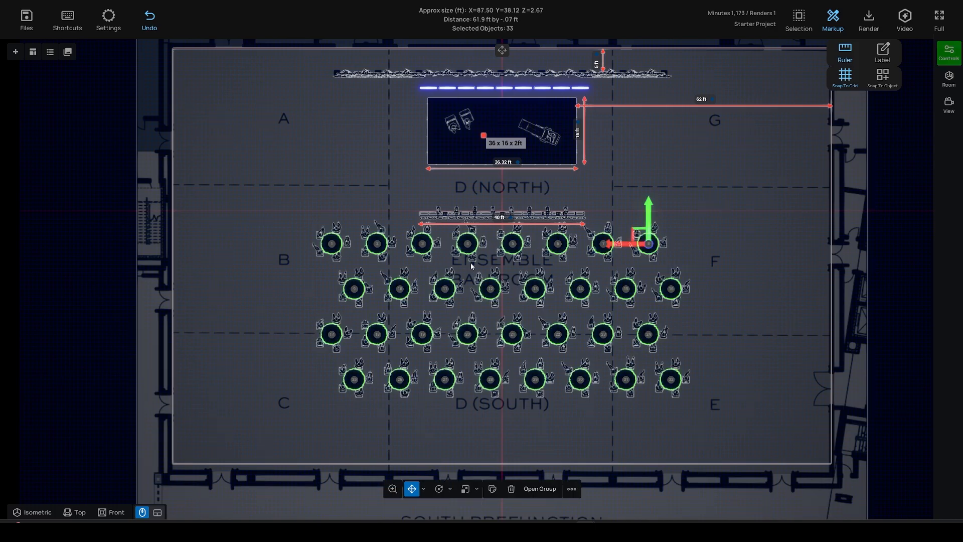
pyautogui.moveTo(650, 208); pyautogui.dragTo(649, 218)
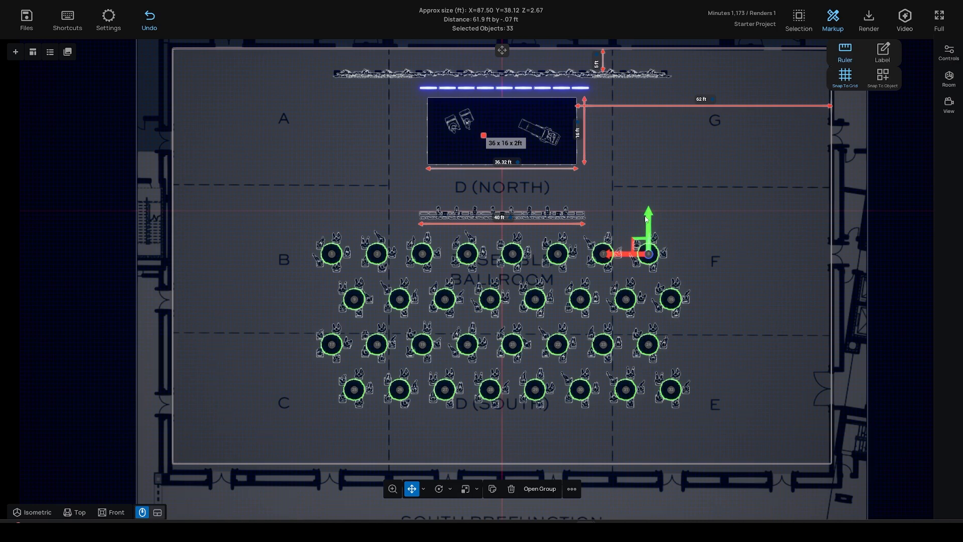
pyautogui.moveTo(646, 219); pyautogui.dragTo(647, 227)
pyautogui.click(696, 223)
# Add a label reading "33 banquet rounds of 5 seats" at the right end of the front table row.
pyautogui.click(883, 52)
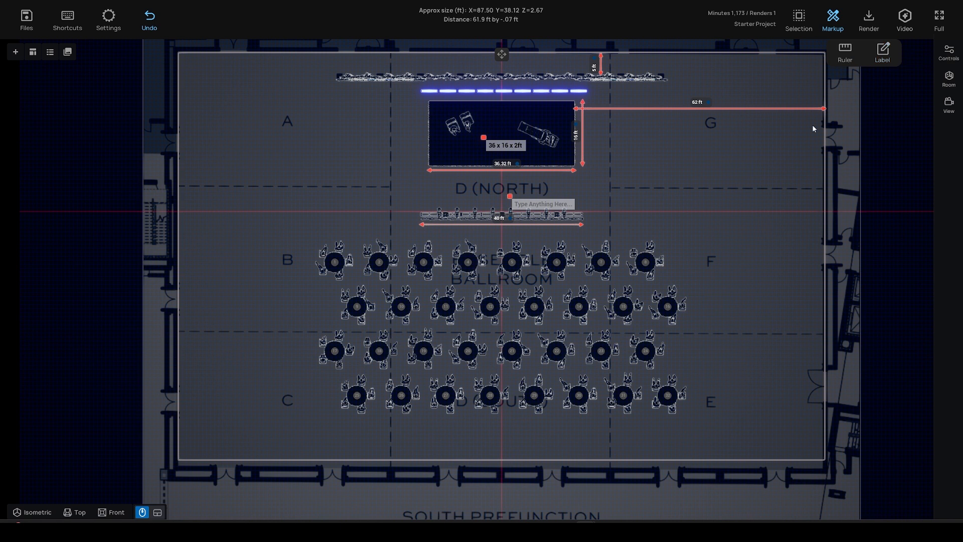
pyautogui.click(521, 201)
pyautogui.moveTo(521, 202); pyautogui.dragTo(704, 276)
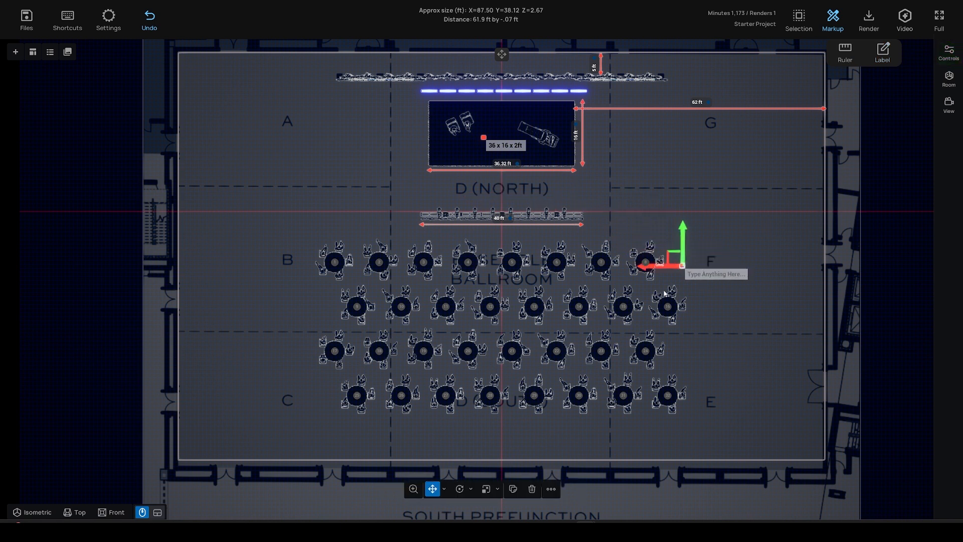
pyautogui.click(624, 308)
pyautogui.click(700, 276)
pyautogui.write('33')
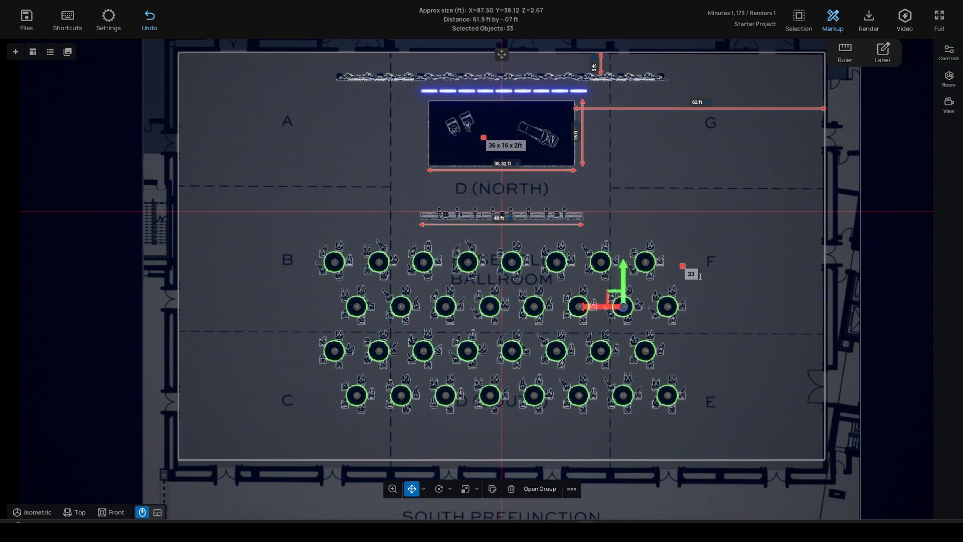
pyautogui.write(' banquet rounds of 5 seats')
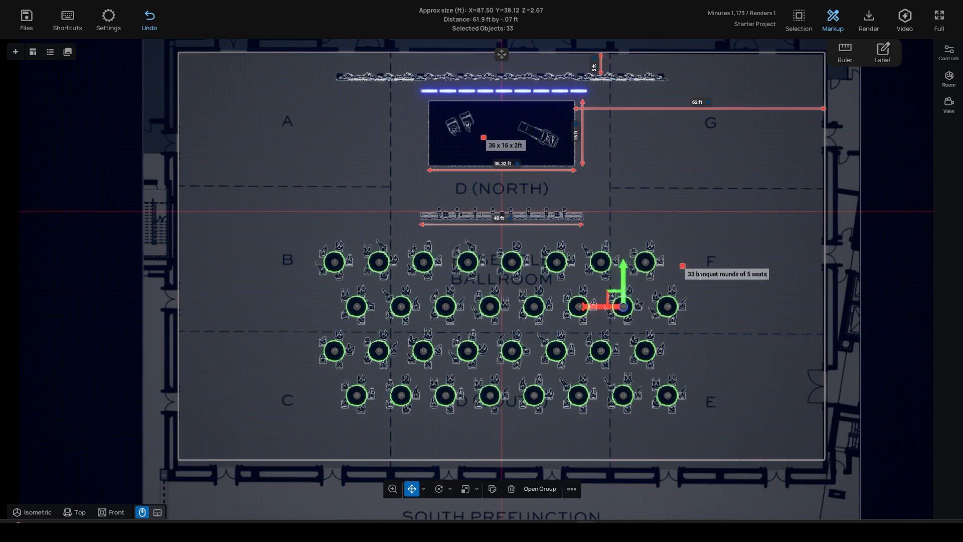
# Shift the banquet rounds label slightly toward the stage and closer to the front row of tables.
pyautogui.click(714, 325)
pyautogui.click(683, 267)
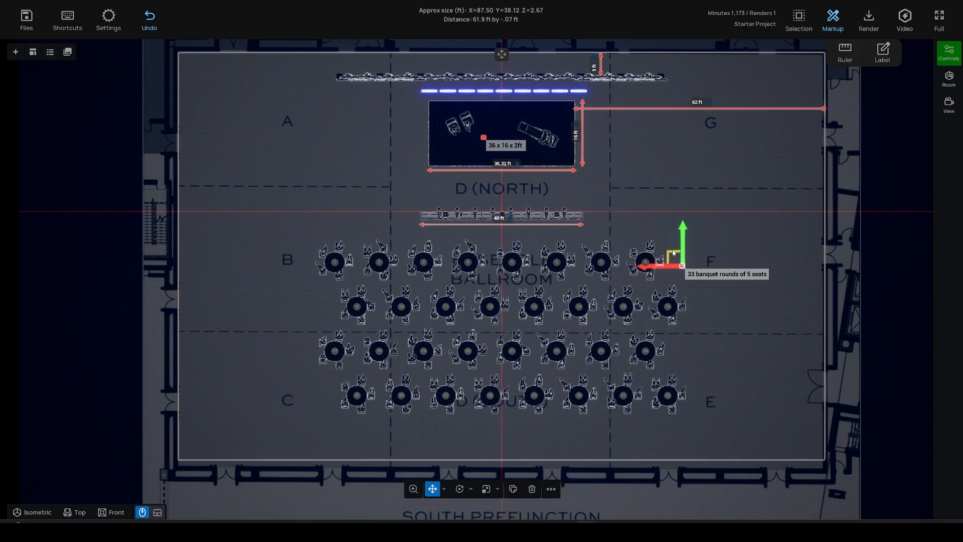
pyautogui.moveTo(683, 267); pyautogui.dragTo(661, 259)
pyautogui.click(711, 302)
pyautogui.scroll(-3, 715, 303)
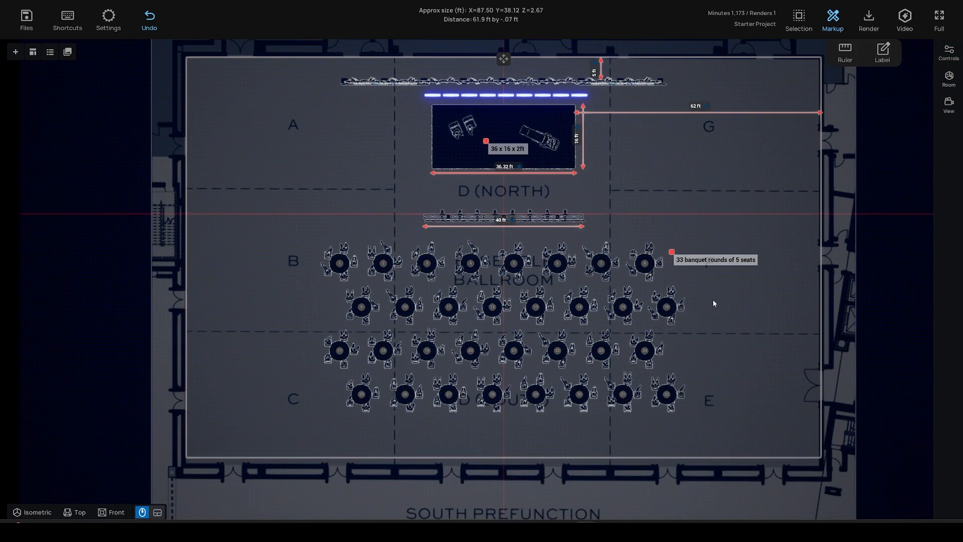
pyautogui.scroll(-1, 840, 154)
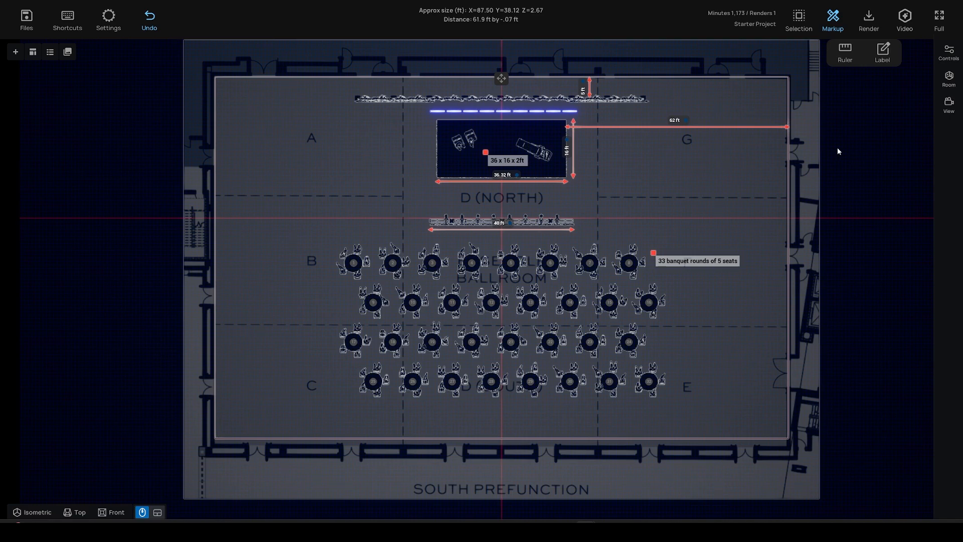
pyautogui.moveTo(710, 172); pyautogui.dragTo(708, 179, button='right')
pyautogui.moveTo(421, 124); pyautogui.dragTo(425, 129, button='right')
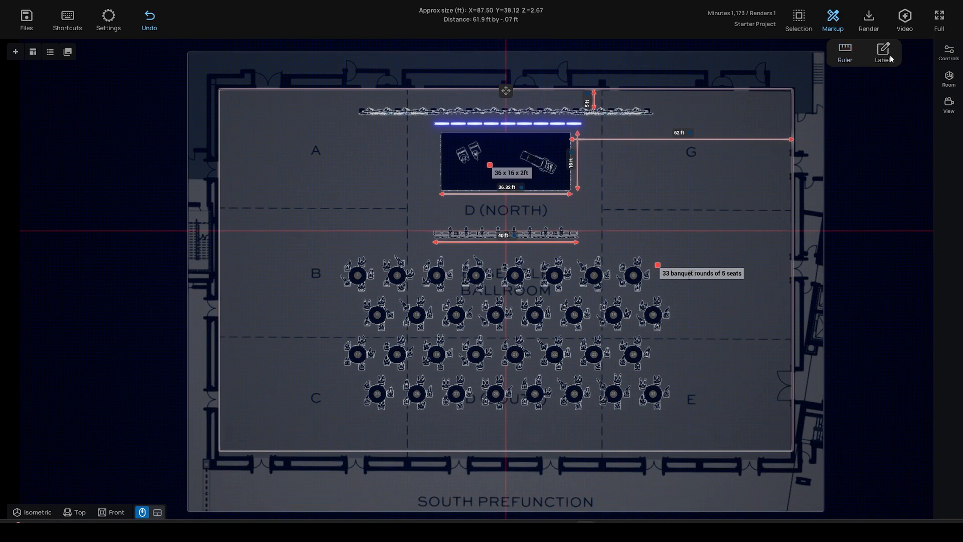
pyautogui.scroll(-1, 324, 242)
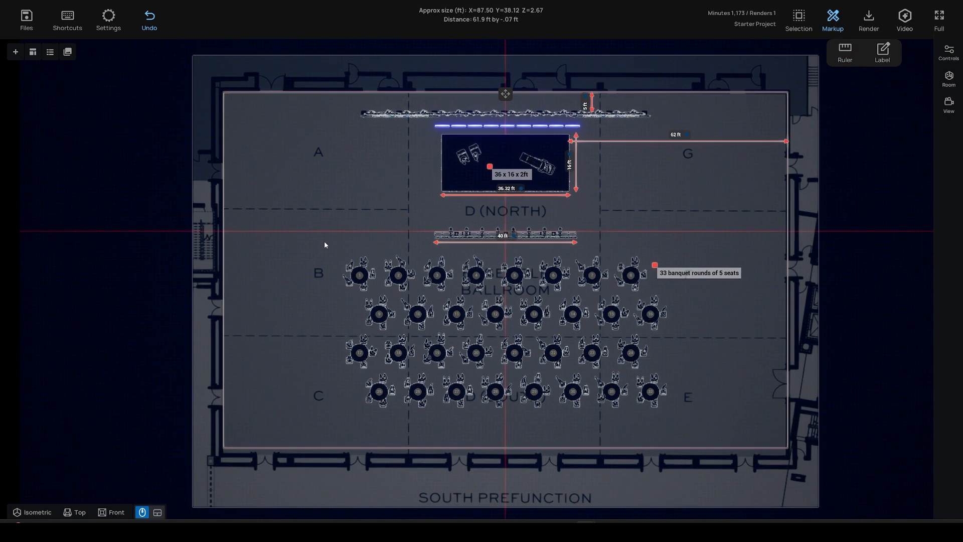
pyautogui.moveTo(293, 233); pyautogui.dragTo(291, 235, button='right')
pyautogui.scroll(1, 292, 235)
pyautogui.moveTo(322, 200); pyautogui.dragTo(320, 201, button='right')
pyautogui.scroll(1, 627, 199)
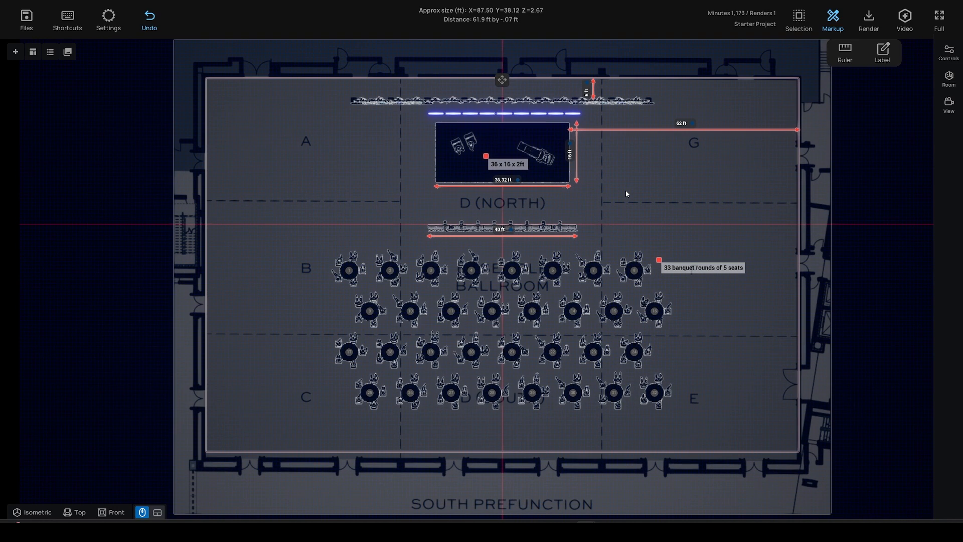
# Frame the whole annotated floor plan in the top view, checking the composition with the interface hidden.
pyautogui.click(949, 105)
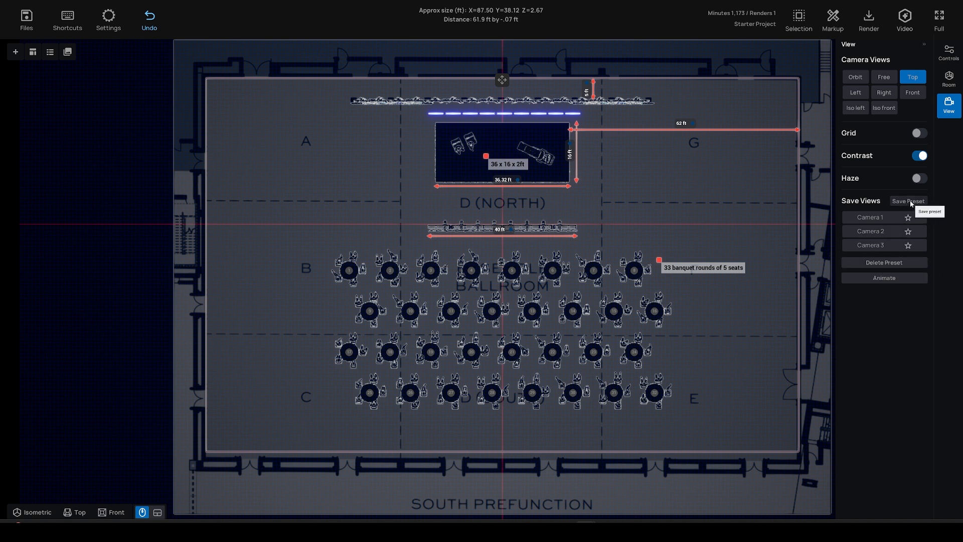
pyautogui.scroll(2, 763, 253)
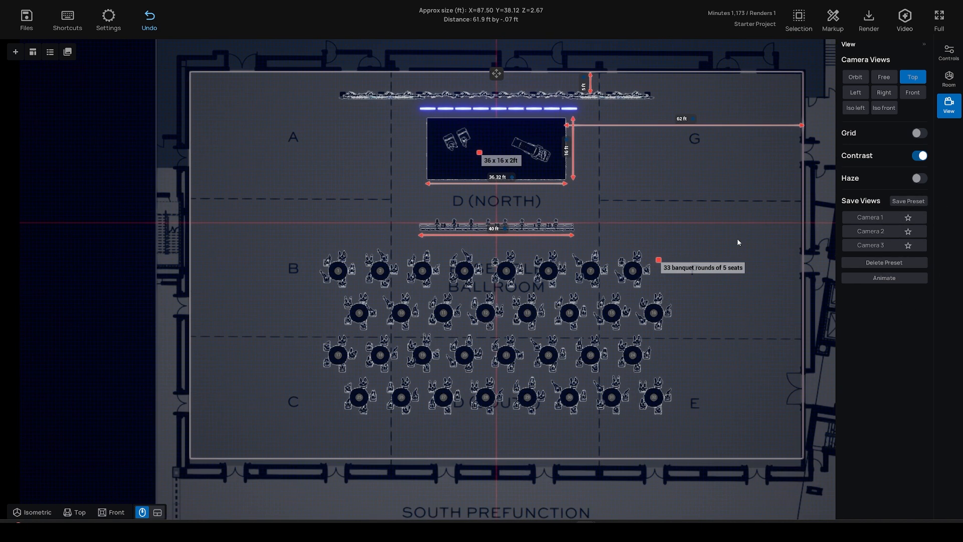
pyautogui.press('h')
pyautogui.scroll(2, 737, 238)
pyautogui.moveTo(737, 238); pyautogui.dragTo(738, 231, button='middle')
pyautogui.scroll(1, 738, 231)
pyautogui.scroll(-1, 738, 231)
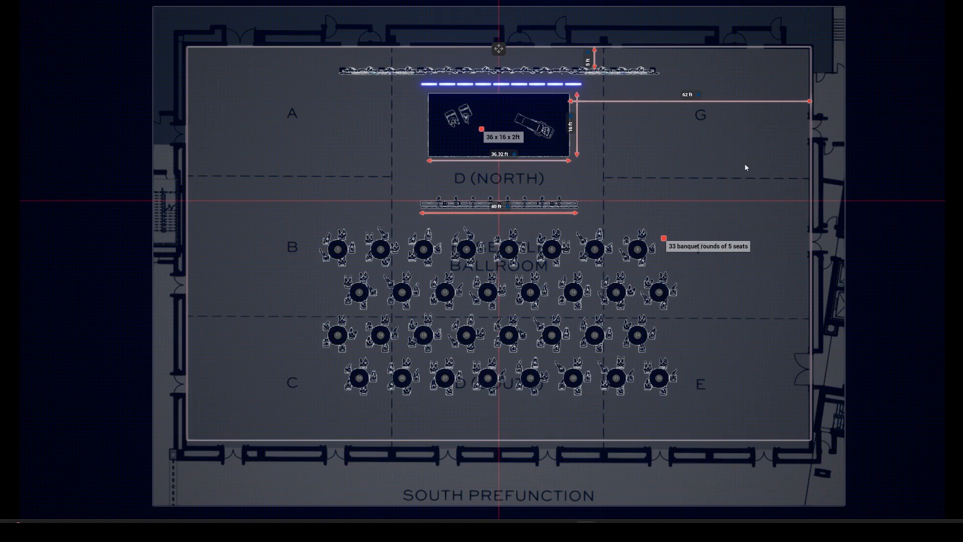
pyautogui.press('Escape')
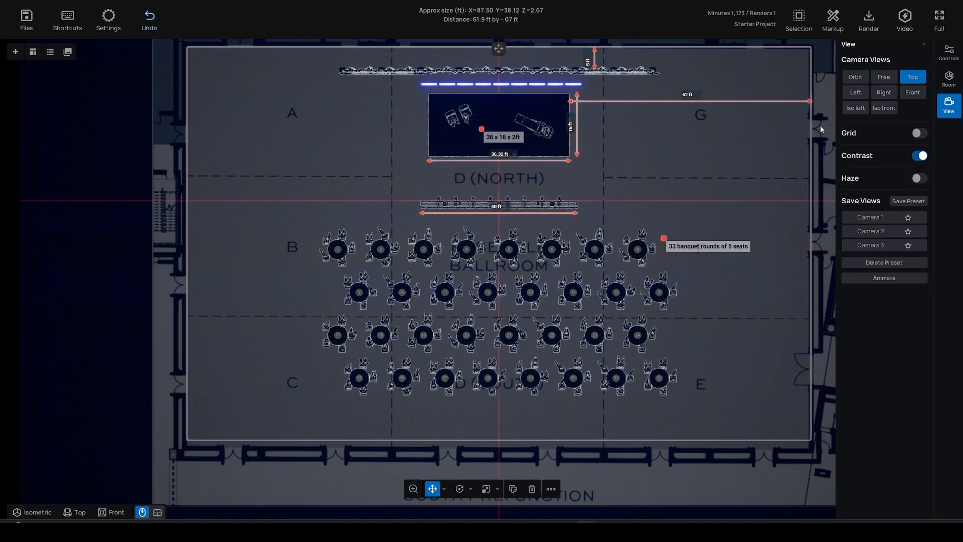
# Save the current camera as a view preset named "floor plan view" and recall that preset.
pyautogui.click(908, 200)
pyautogui.doubleClick(871, 259)
pyautogui.write('floor plan view')
pyautogui.press('Return')
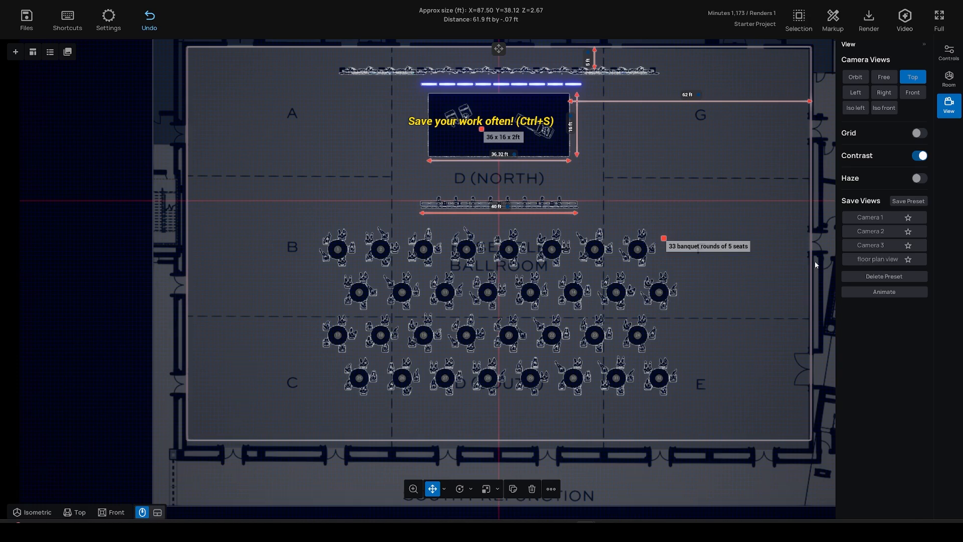
pyautogui.click(878, 247)
pyautogui.click(879, 259)
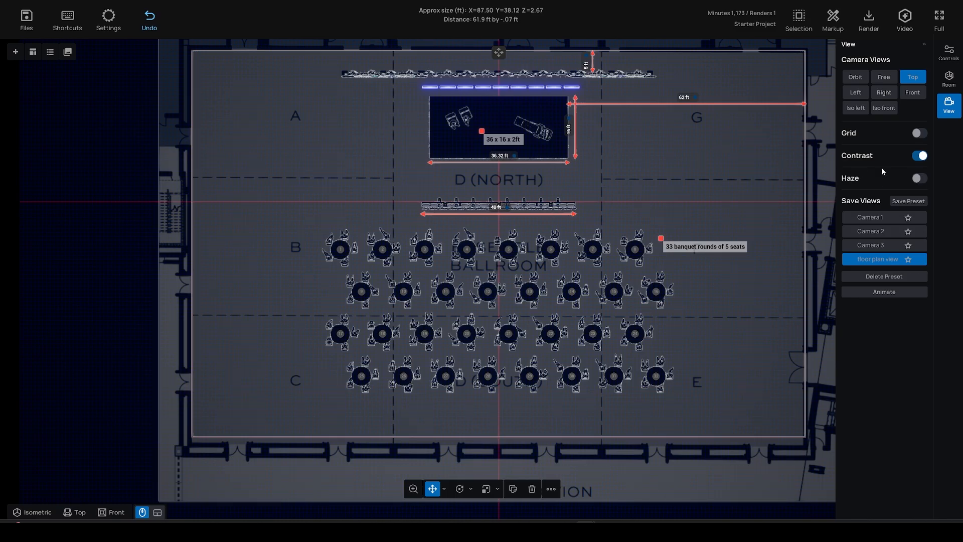
# Turn on the grid and compare its blue, white and full-colour styles, previewing the full-colour plan with the interface hidden.
pyautogui.click(918, 133)
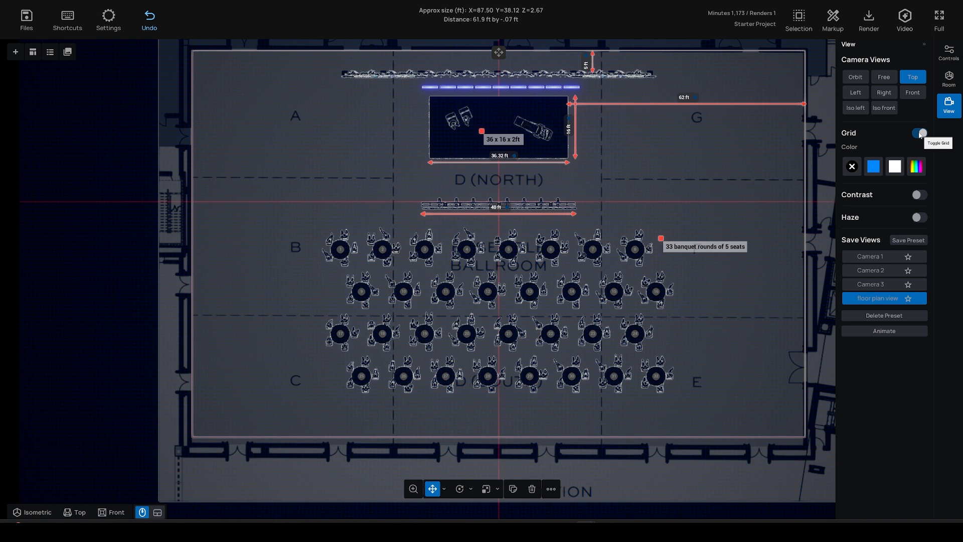
pyautogui.click(878, 172)
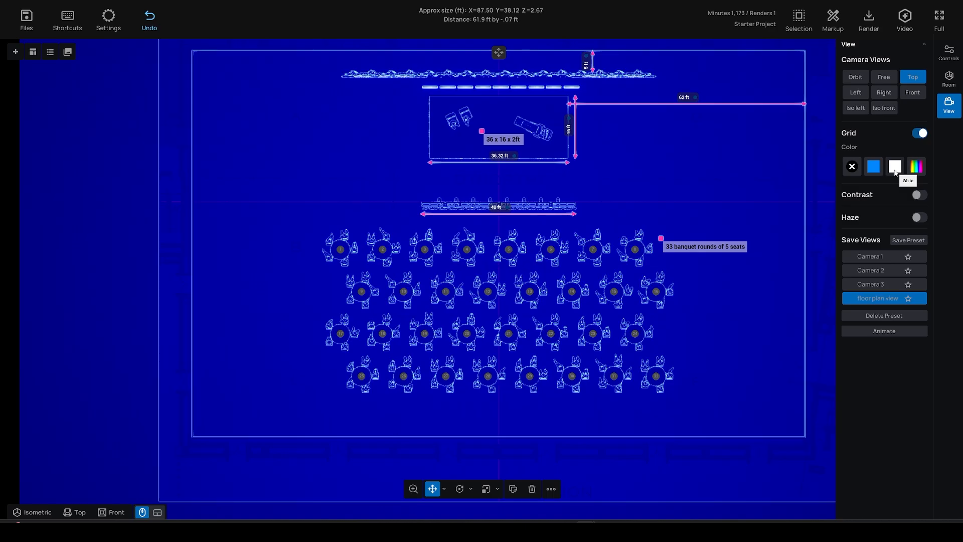
pyautogui.click(896, 172)
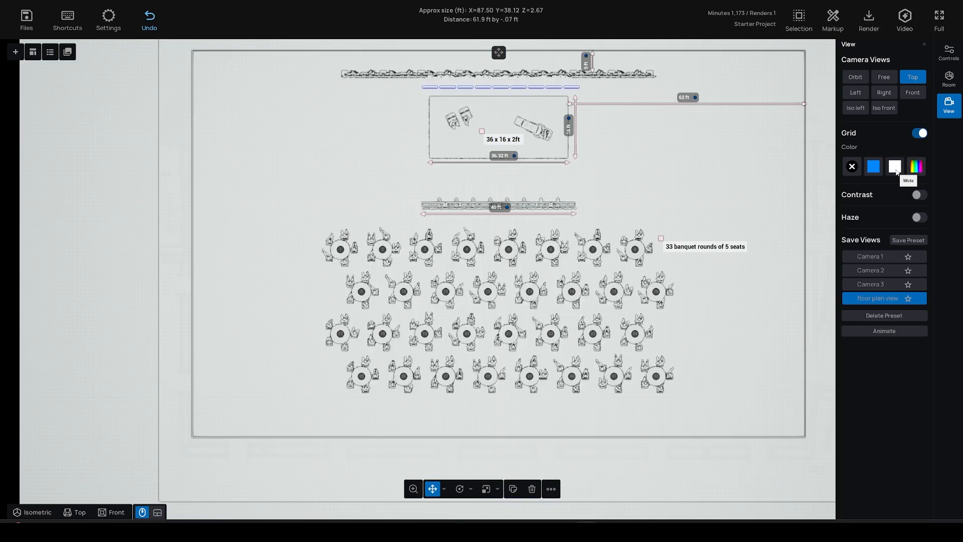
pyautogui.click(917, 170)
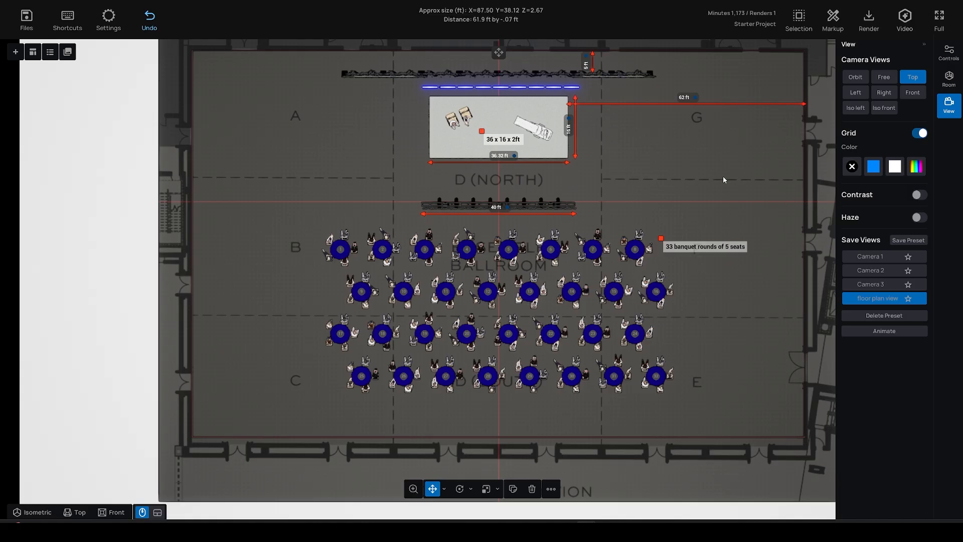
pyautogui.scroll(-1, 724, 176)
pyautogui.scroll(1, 723, 176)
pyautogui.press('Tab')
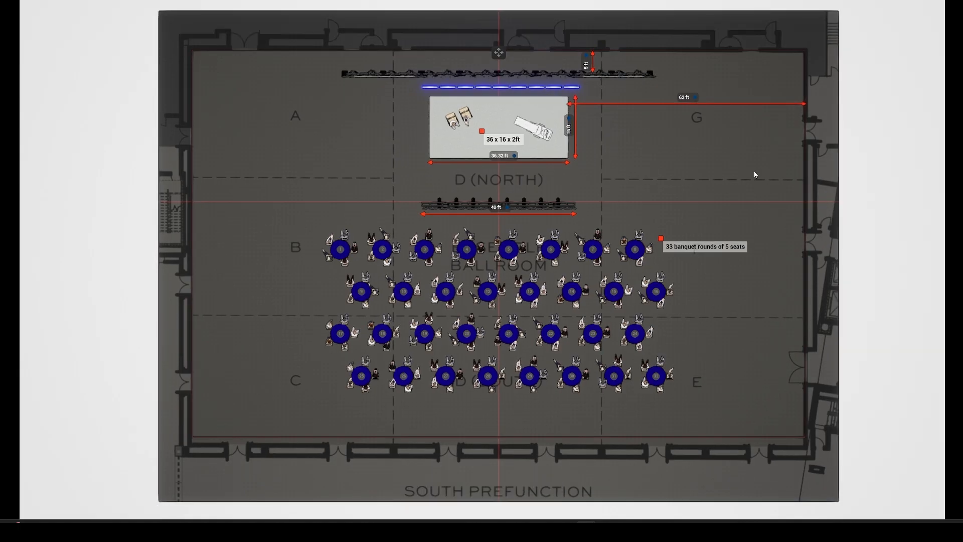
pyautogui.press('Tab')
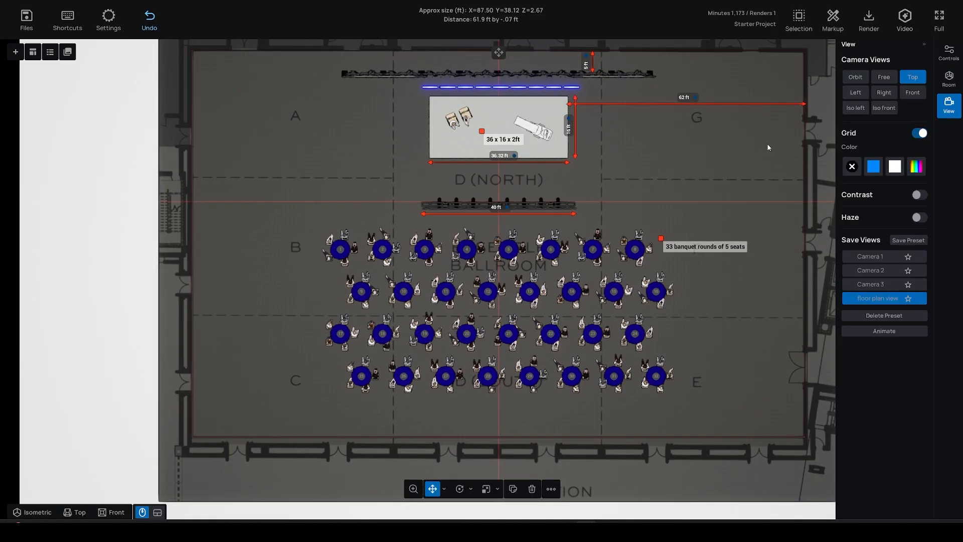
# Start editing the room and raise the floor plan intensity to 4.
pyautogui.click(952, 78)
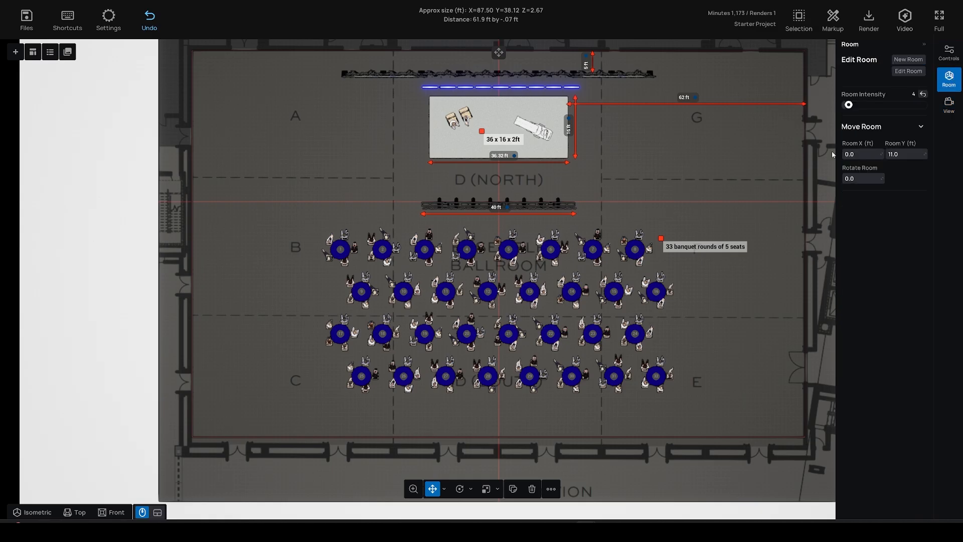
pyautogui.click(950, 81)
pyautogui.click(951, 81)
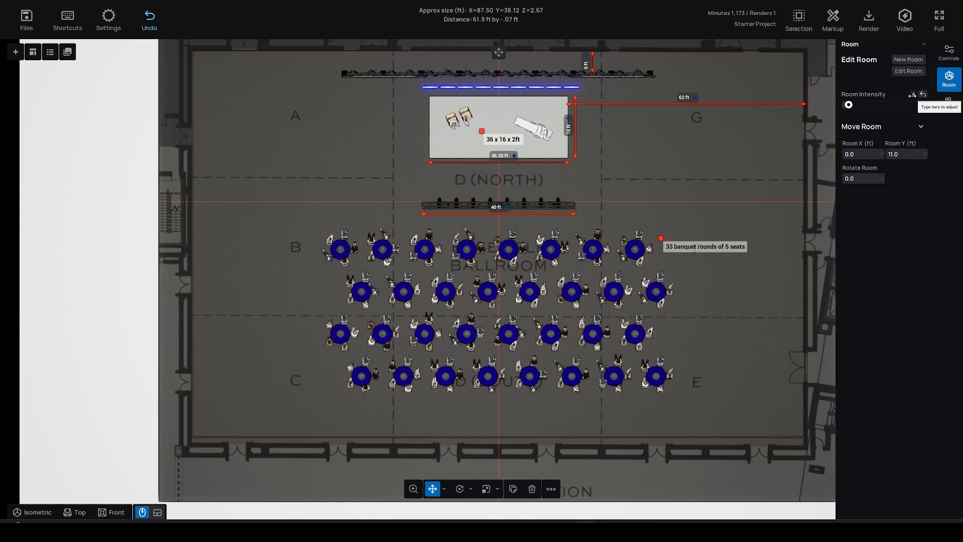
pyautogui.click(909, 71)
pyautogui.click(854, 238)
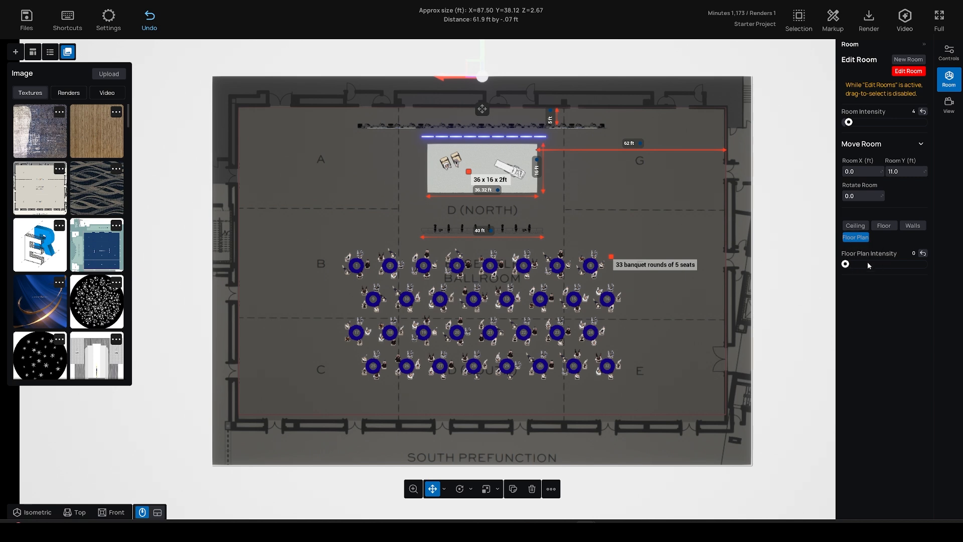
pyautogui.moveTo(846, 264); pyautogui.dragTo(848, 264)
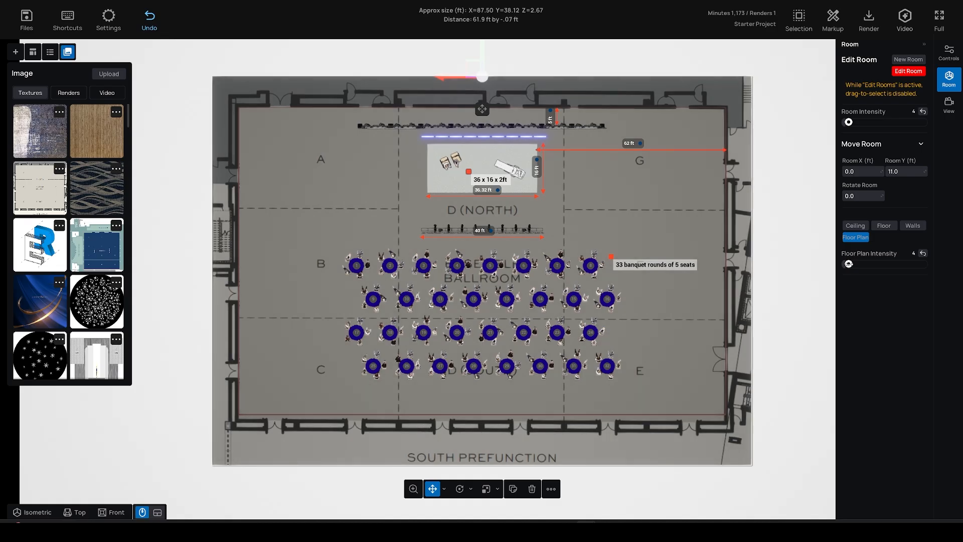
# Switch the grid colour to white and set the room's floor plan intensity to 93.
pyautogui.click(938, 104)
pyautogui.click(895, 167)
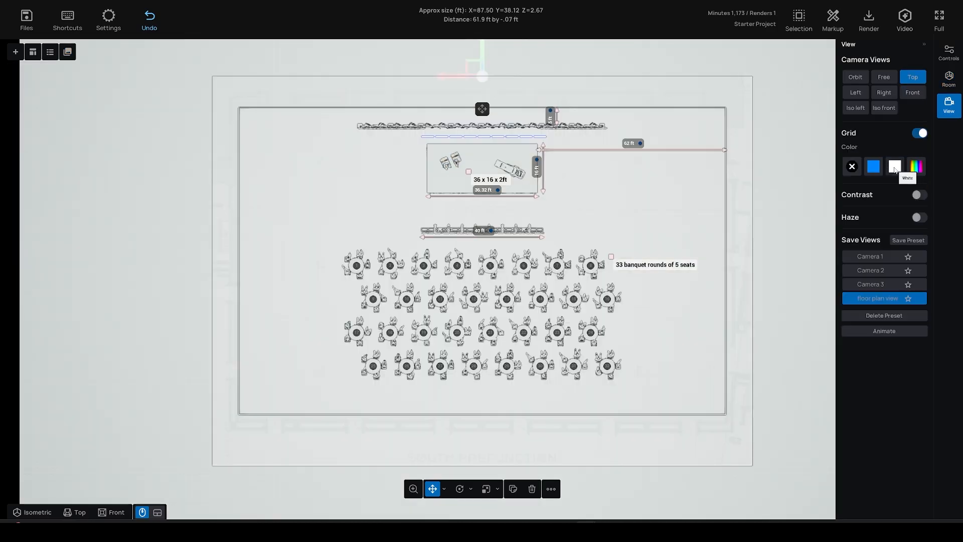
pyautogui.click(949, 78)
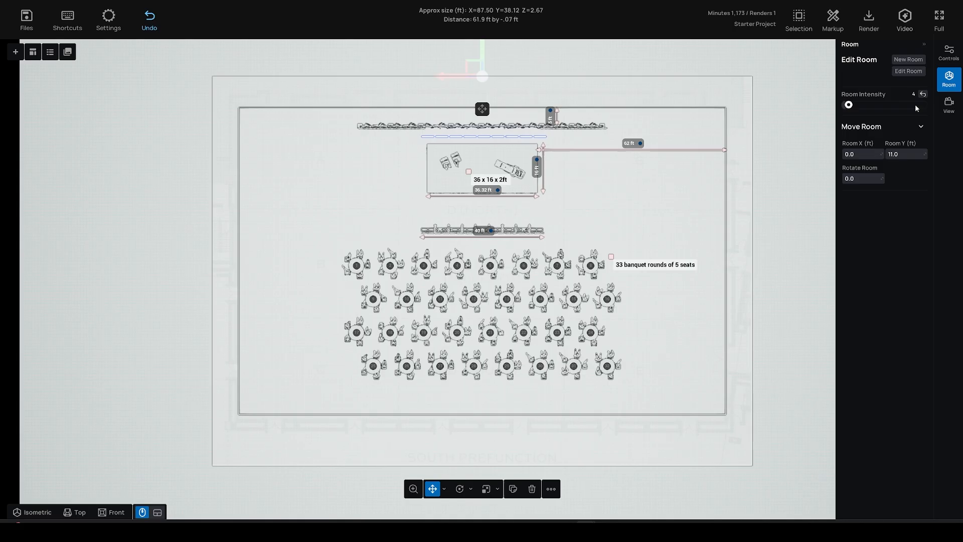
pyautogui.click(855, 238)
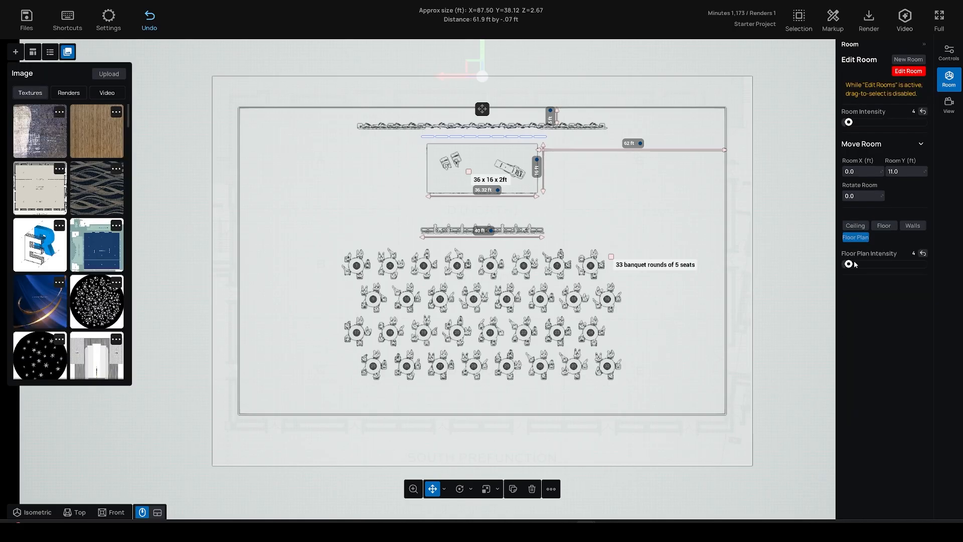
pyautogui.moveTo(850, 263); pyautogui.dragTo(918, 263)
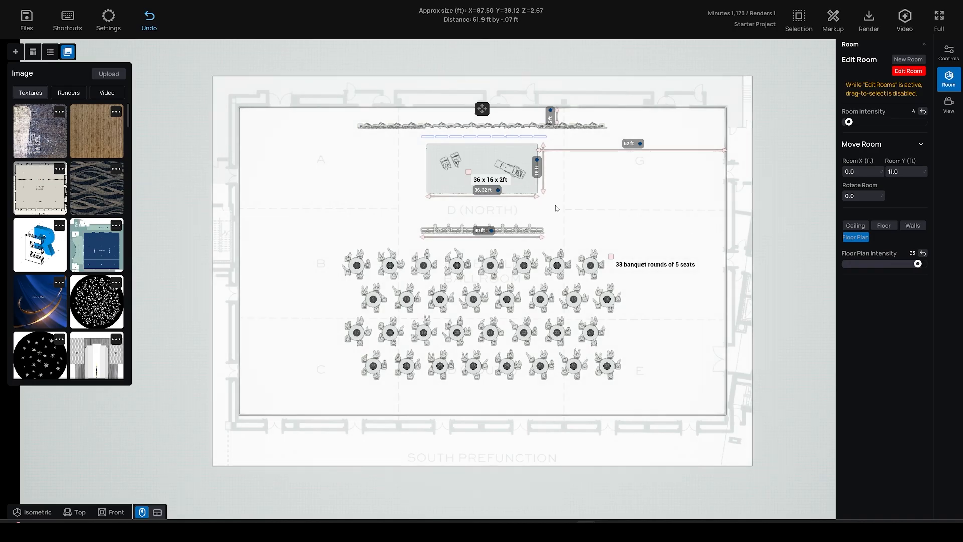
pyautogui.scroll(4, 789, 154)
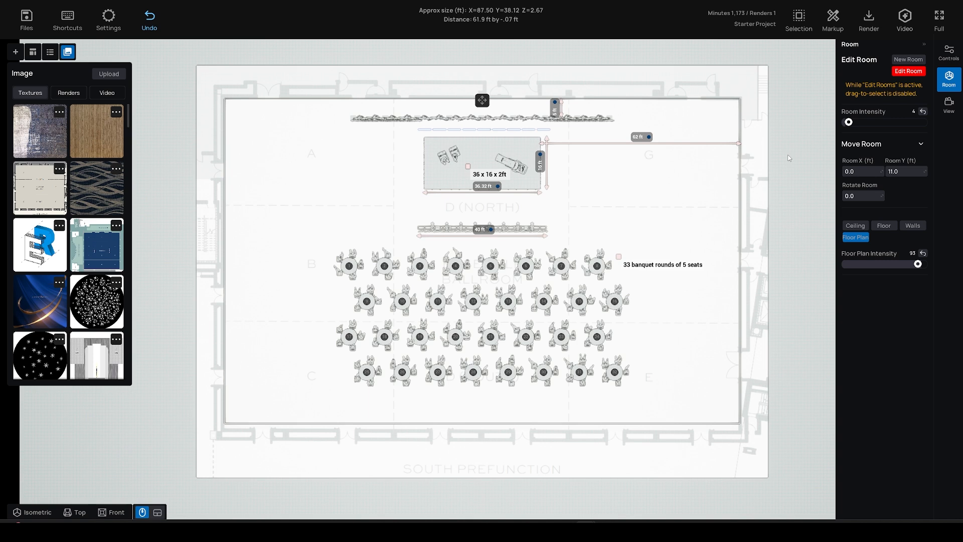
pyautogui.press('Tab')
pyautogui.scroll(1, 789, 158)
pyautogui.moveTo(789, 158); pyautogui.dragTo(787, 146, button='middle')
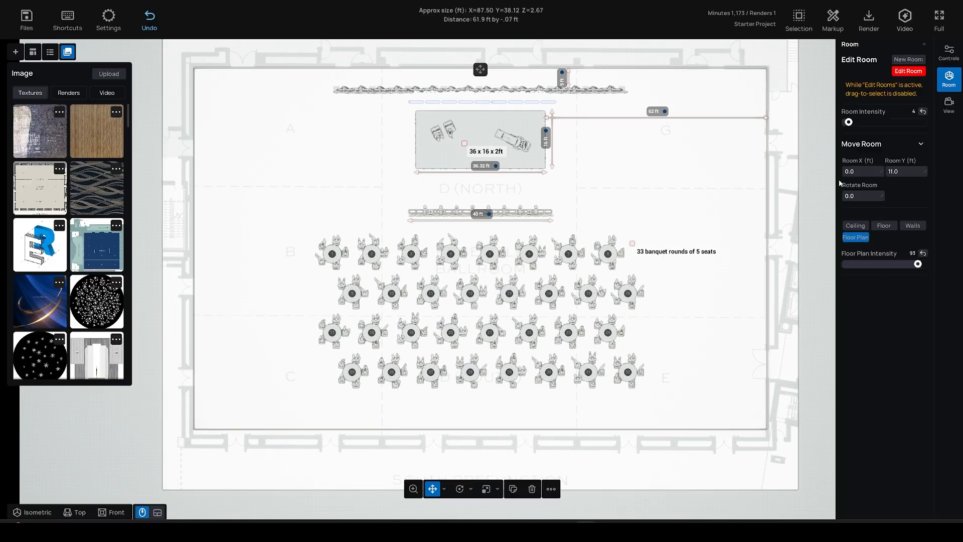
# Recall the "floor plan view" preset, preview it without the interface, and open the rendering options.
pyautogui.click(949, 106)
pyautogui.click(883, 298)
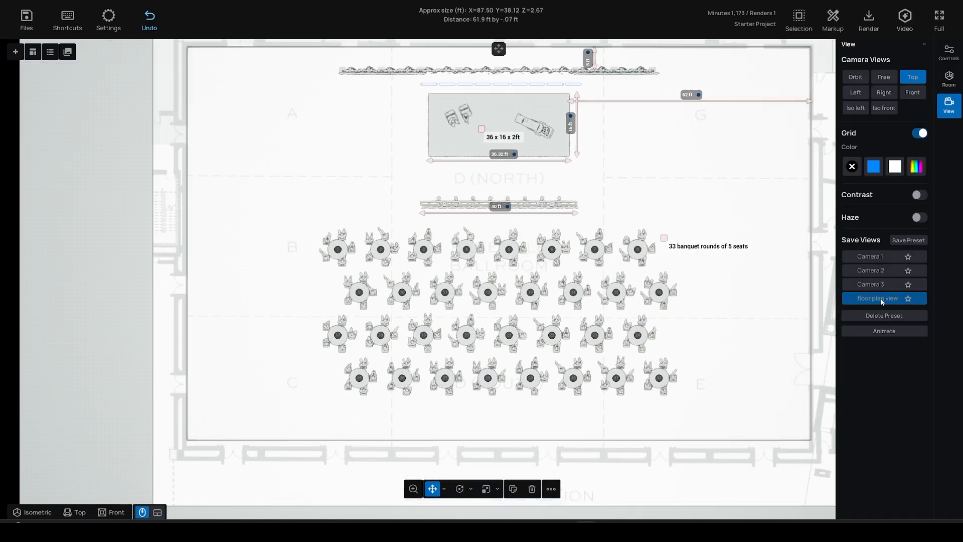
pyautogui.press('Tab')
pyautogui.press('Tab')
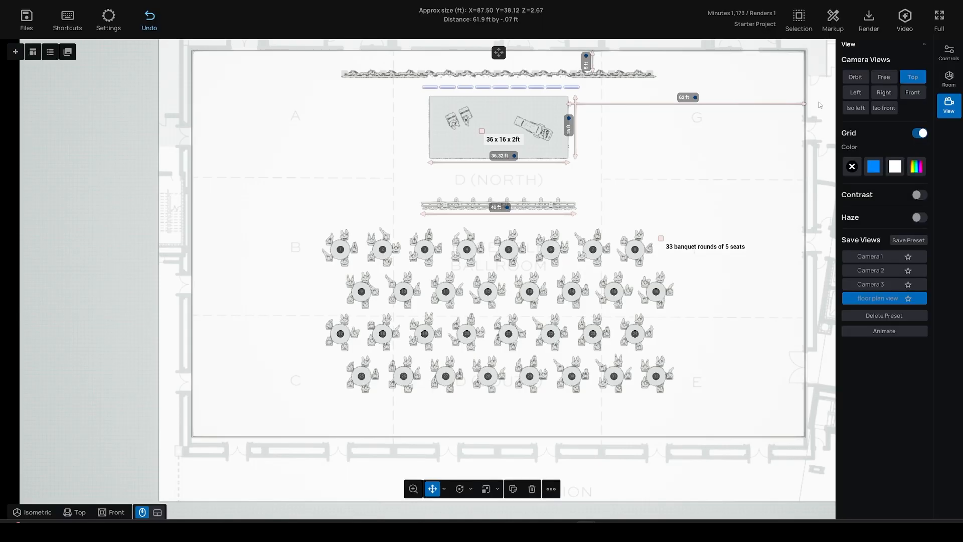
pyautogui.click(869, 21)
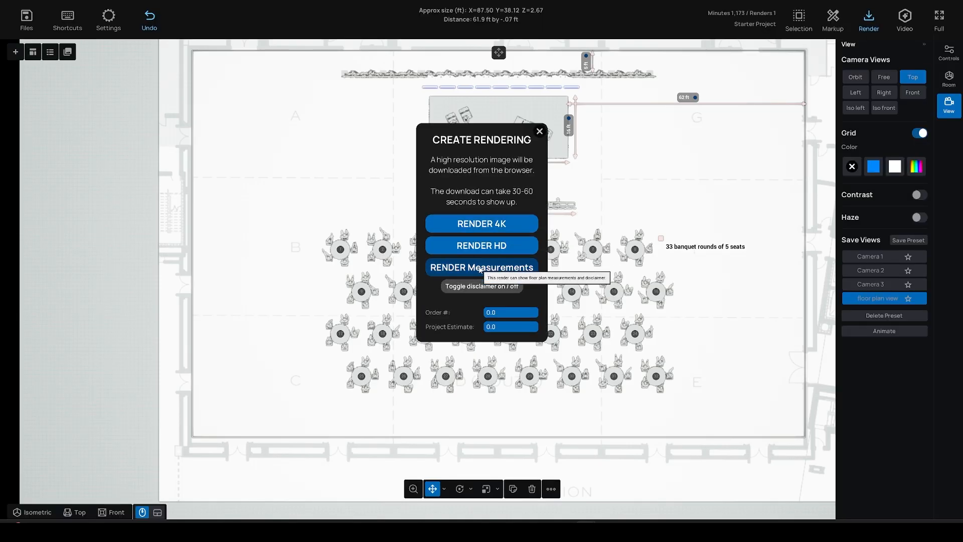